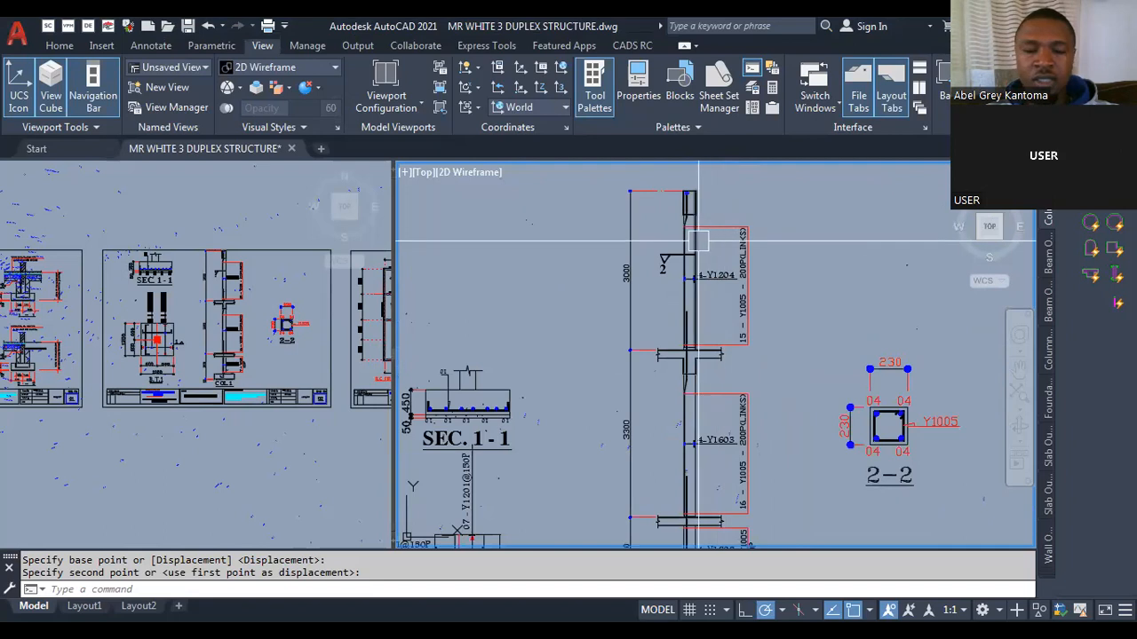
Examine the column elevation and section 2-2 on the finished detail sheet in the left viewport.
{"action": "left_click", "coordinate": [325, 203]}
{"action": "scroll", "coordinate": [201, 280], "scroll_direction": "up", "scroll_amount": 2}
{"action": "scroll", "coordinate": [200, 281], "scroll_direction": "up", "scroll_amount": 3}
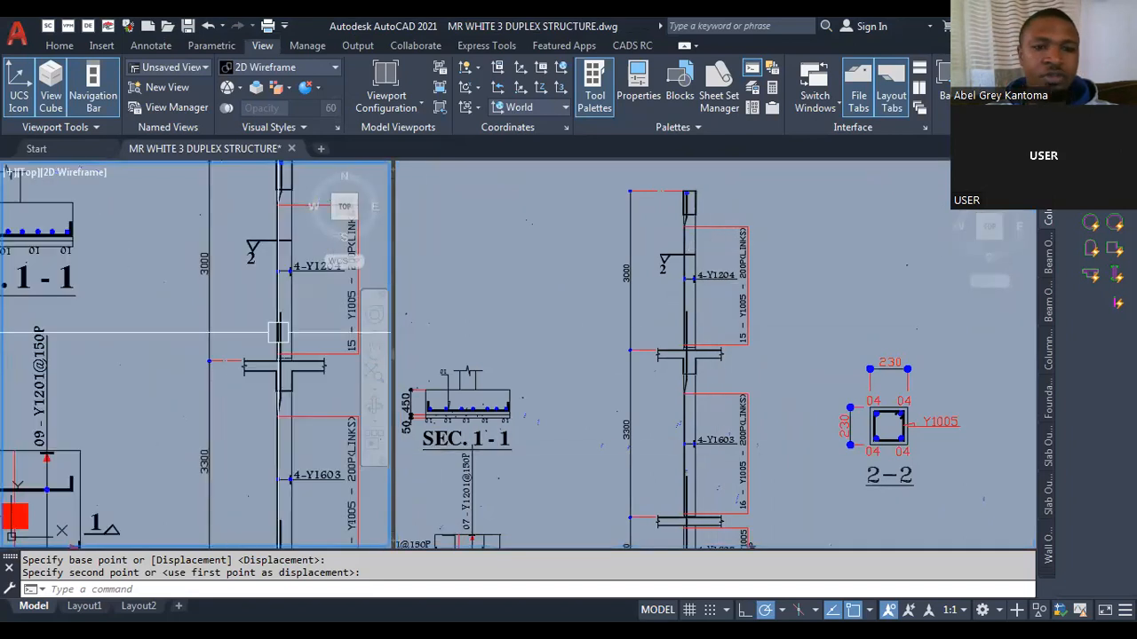
{"action": "scroll", "coordinate": [145, 284], "scroll_direction": "up", "scroll_amount": 2}
{"action": "scroll", "coordinate": [146, 284], "scroll_direction": "down", "scroll_amount": 2}
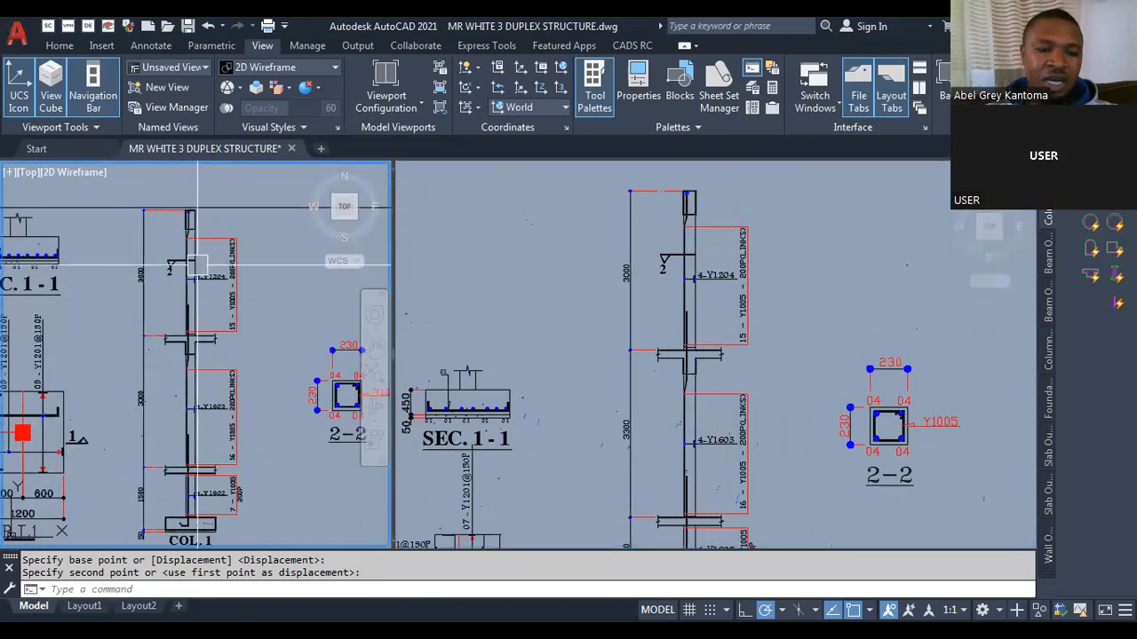
{"action": "scroll", "coordinate": [152, 466], "scroll_direction": "up", "scroll_amount": 2}
{"action": "scroll", "coordinate": [158, 370], "scroll_direction": "down", "scroll_amount": 2}
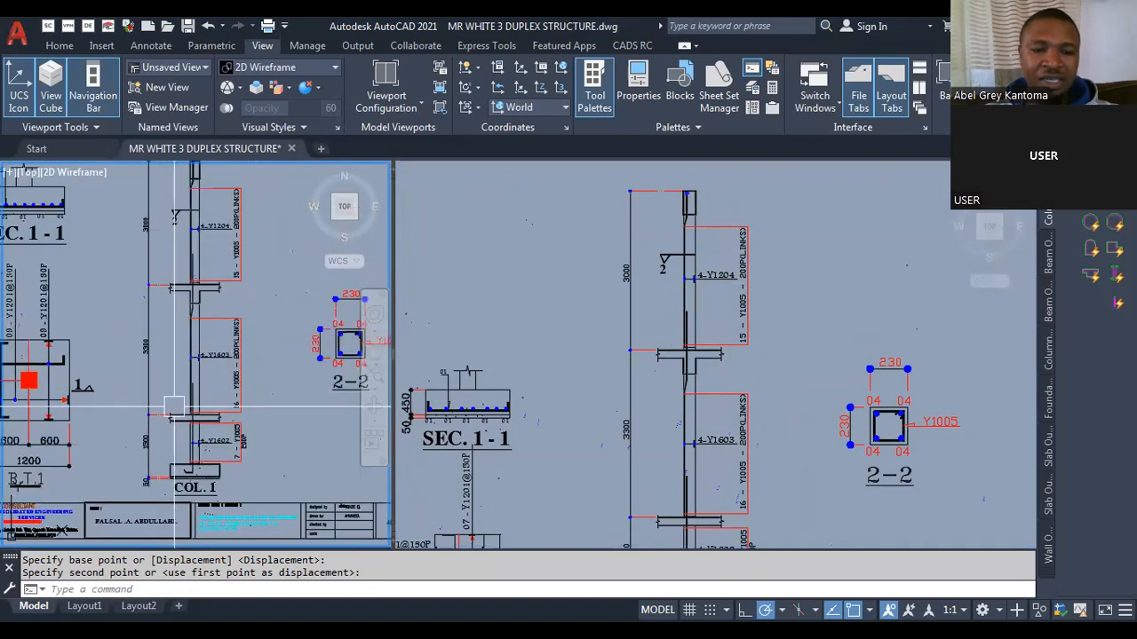
Examine the base of COL. 1 in the right viewport, including its footing, bent starter bar and the thin layer beneath.
{"action": "left_click", "coordinate": [928, 479]}
{"action": "scroll", "coordinate": [733, 398], "scroll_direction": "down", "scroll_amount": 3}
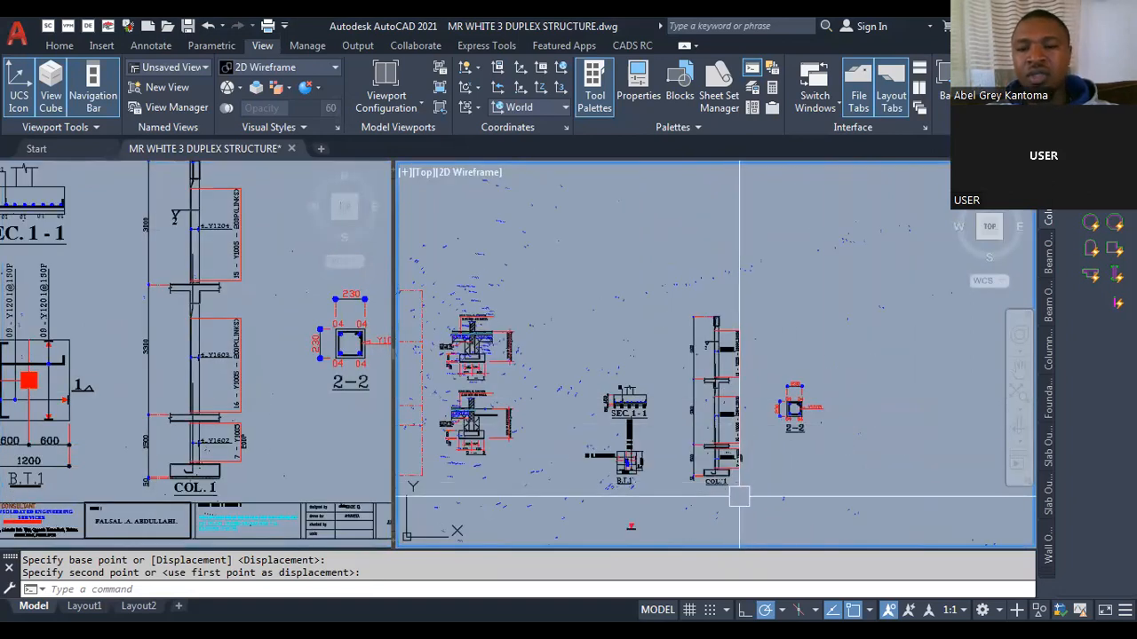
{"action": "scroll", "coordinate": [711, 489], "scroll_direction": "up", "scroll_amount": 5}
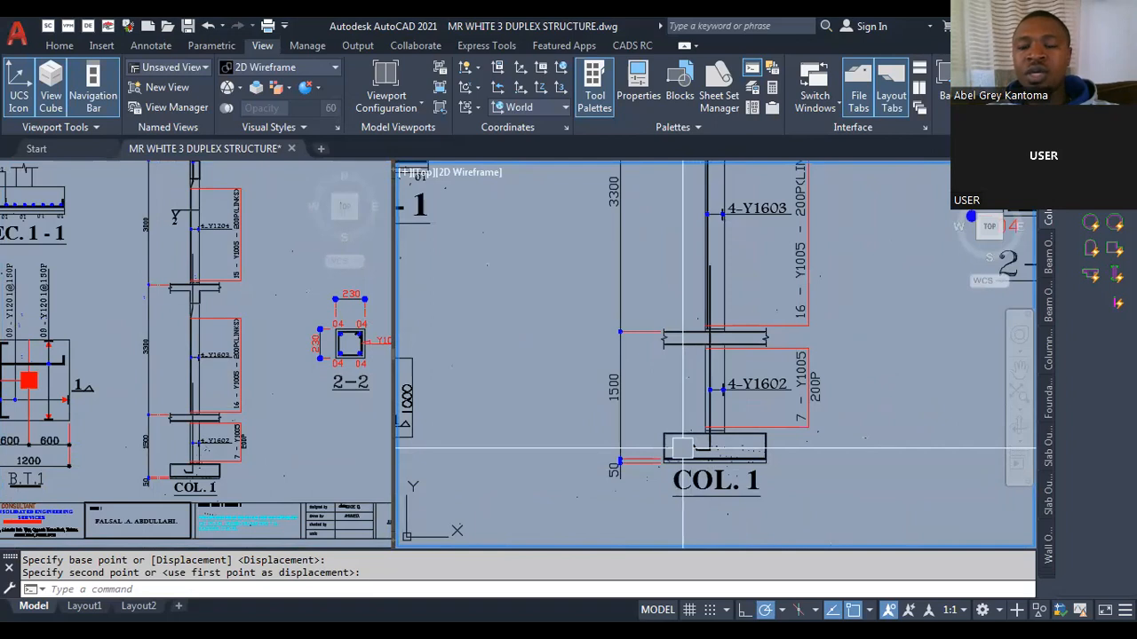
{"action": "scroll", "coordinate": [727, 436], "scroll_direction": "down", "scroll_amount": 3}
{"action": "scroll", "coordinate": [727, 436], "scroll_direction": "up", "scroll_amount": 5}
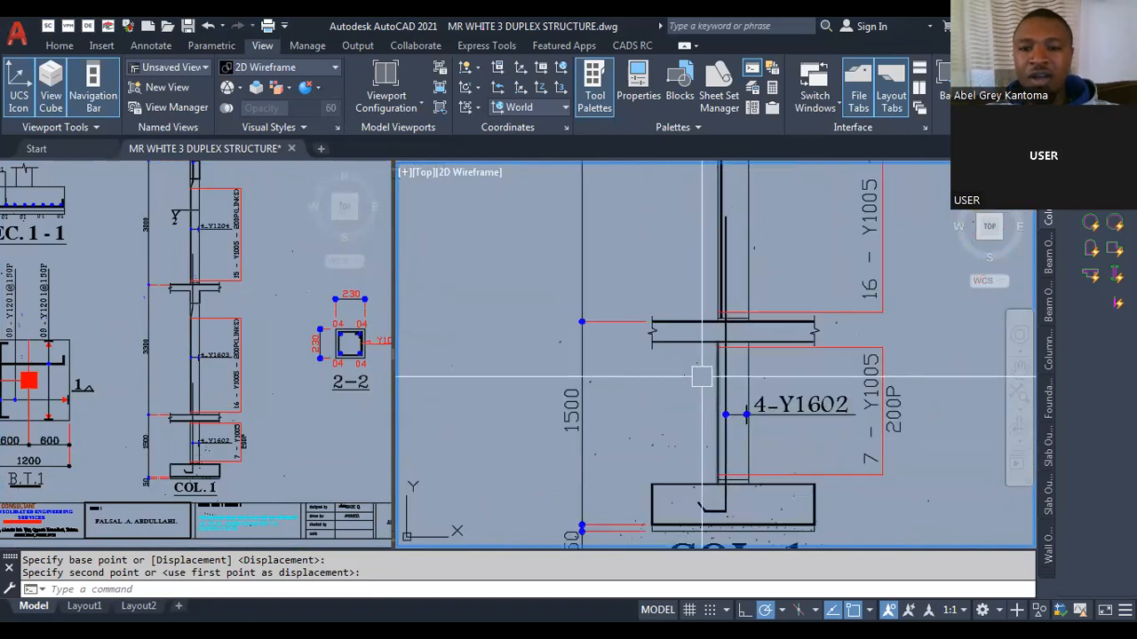
{"action": "scroll", "coordinate": [631, 320], "scroll_direction": "down", "scroll_amount": 2}
{"action": "scroll", "coordinate": [613, 282], "scroll_direction": "up", "scroll_amount": 2}
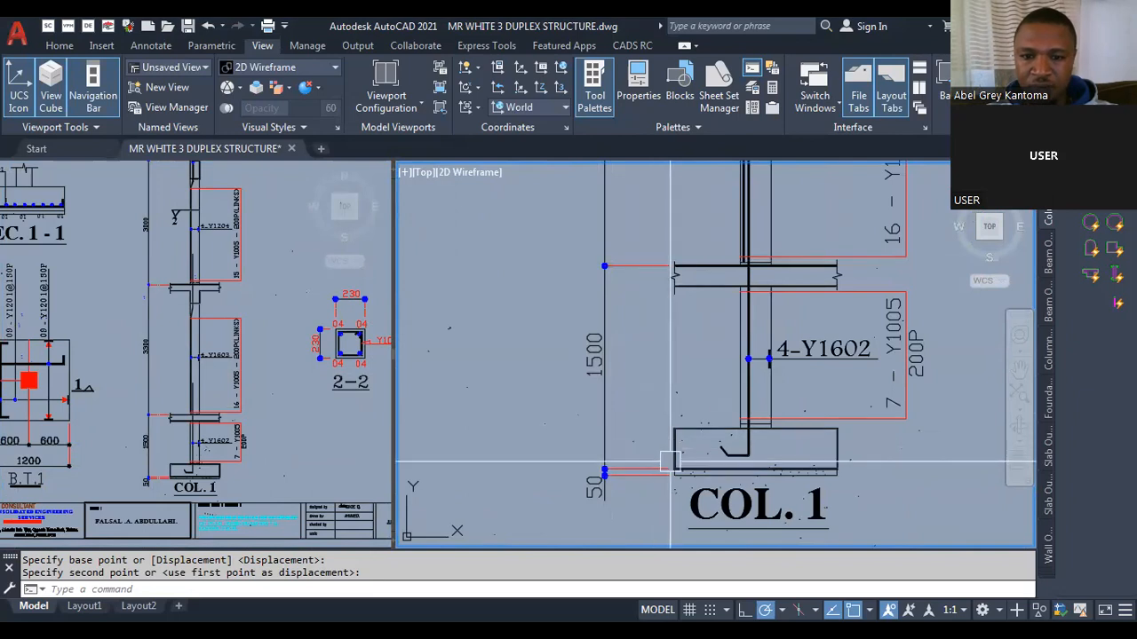
{"action": "scroll", "coordinate": [676, 480], "scroll_direction": "up", "scroll_amount": 4}
{"action": "scroll", "coordinate": [611, 495], "scroll_direction": "down", "scroll_amount": 4}
{"action": "scroll", "coordinate": [788, 437], "scroll_direction": "up", "scroll_amount": 3}
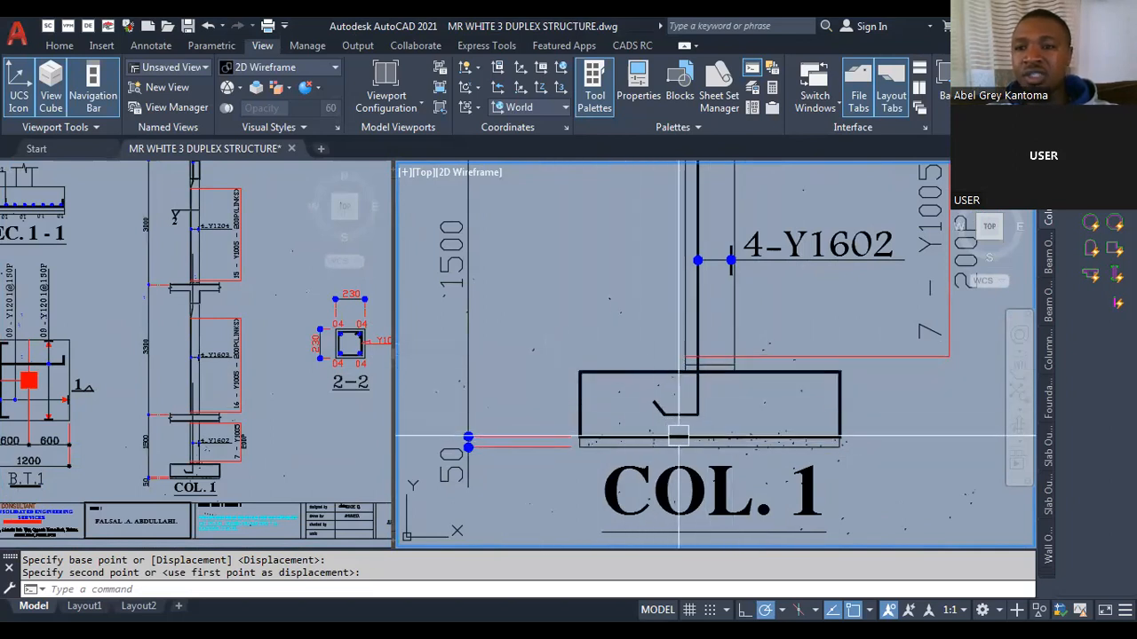
{"action": "scroll", "coordinate": [673, 433], "scroll_direction": "down", "scroll_amount": 3}
{"action": "scroll", "coordinate": [535, 439], "scroll_direction": "up", "scroll_amount": 3}
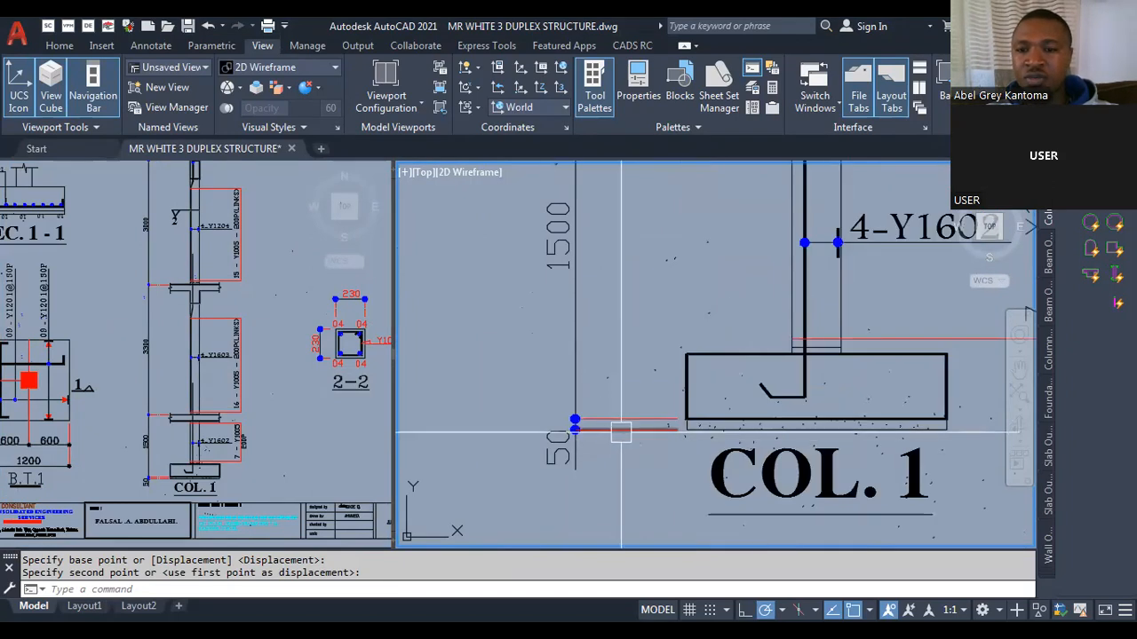
{"action": "scroll", "coordinate": [665, 414], "scroll_direction": "up", "scroll_amount": 2}
{"action": "scroll", "coordinate": [639, 436], "scroll_direction": "down", "scroll_amount": 2}
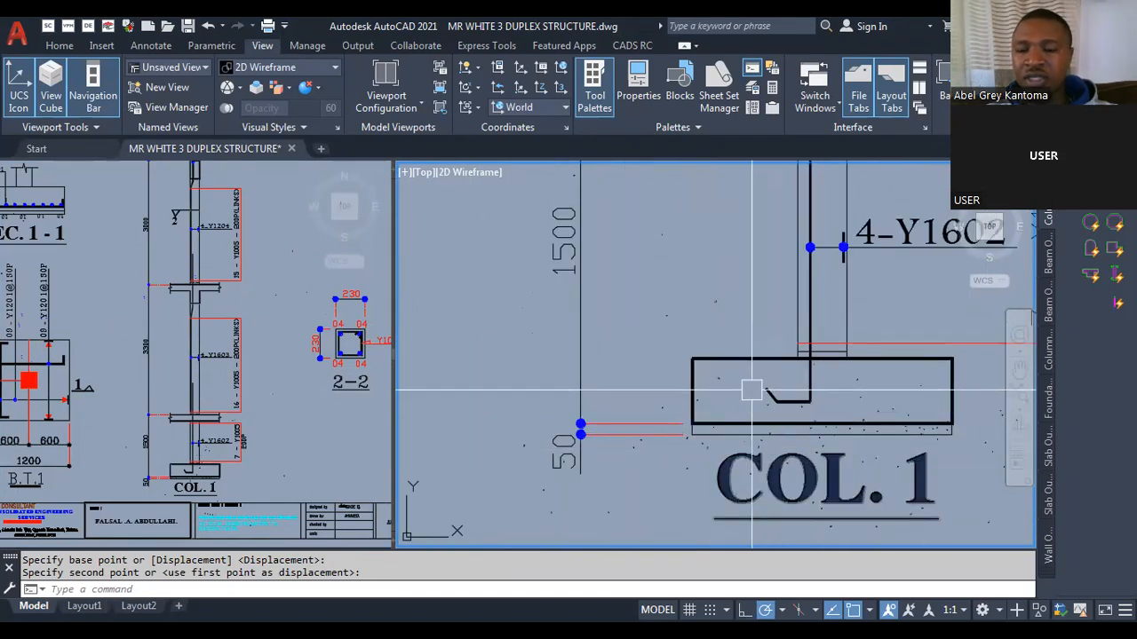
Examine the COL. 1 elevation from its footing up to the beam at the column head.
{"action": "scroll", "coordinate": [623, 451], "scroll_direction": "down", "scroll_amount": 3}
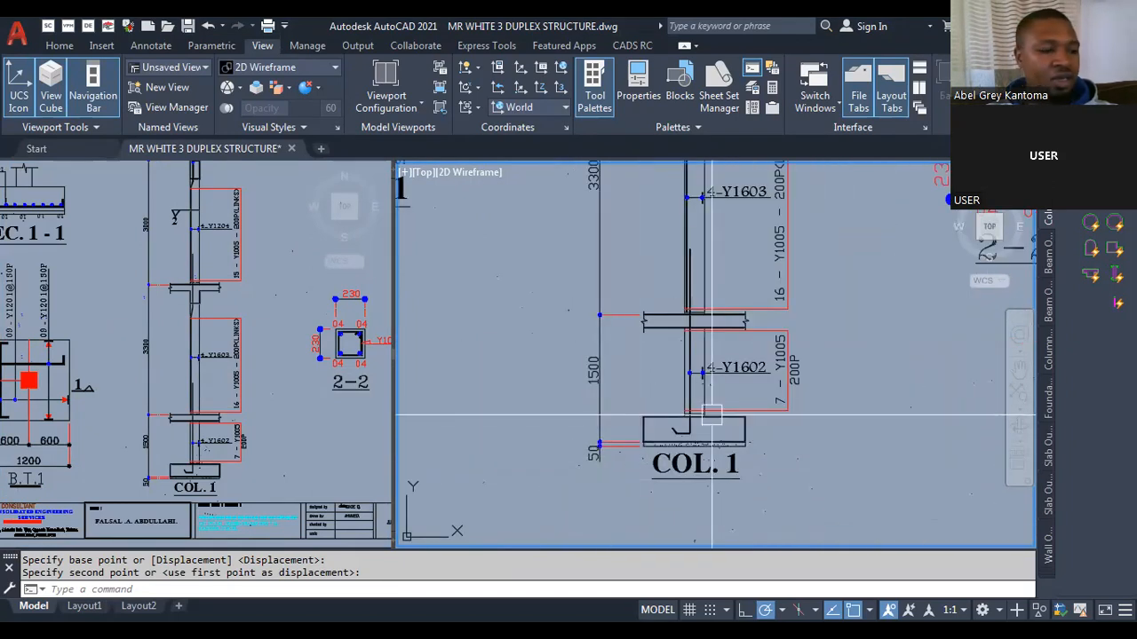
{"action": "scroll", "coordinate": [712, 348], "scroll_direction": "up", "scroll_amount": 2}
{"action": "scroll", "coordinate": [682, 373], "scroll_direction": "down", "scroll_amount": 2}
{"action": "scroll", "coordinate": [684, 267], "scroll_direction": "up", "scroll_amount": 2}
{"action": "scroll", "coordinate": [689, 222], "scroll_direction": "down", "scroll_amount": 2}
{"action": "scroll", "coordinate": [700, 199], "scroll_direction": "up", "scroll_amount": 2}
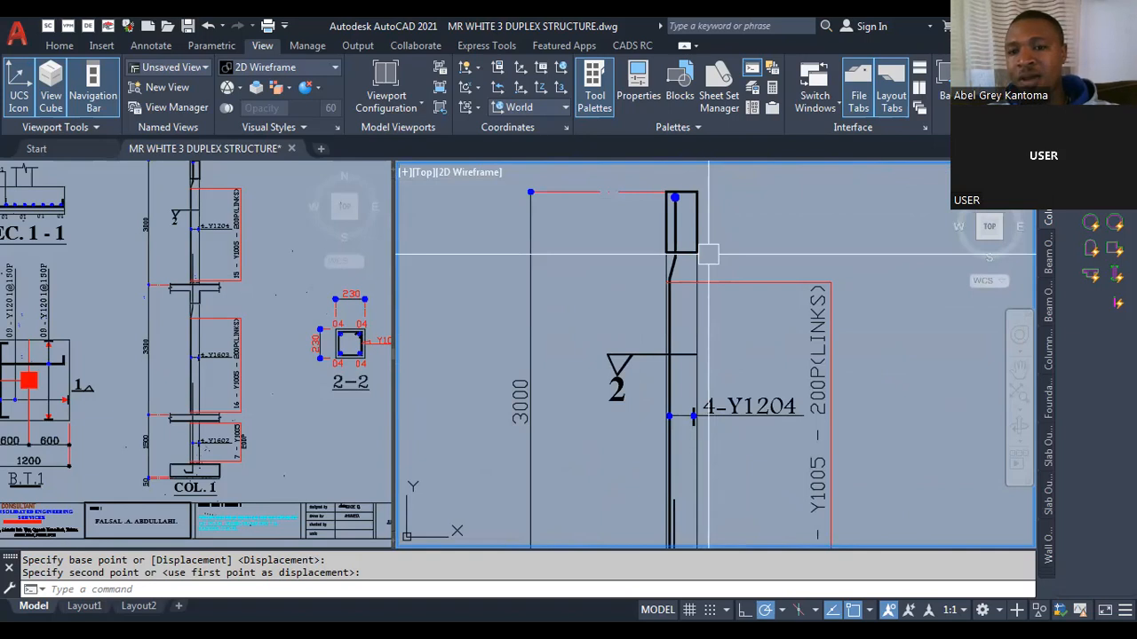
{"action": "scroll", "coordinate": [685, 256], "scroll_direction": "down", "scroll_amount": 4}
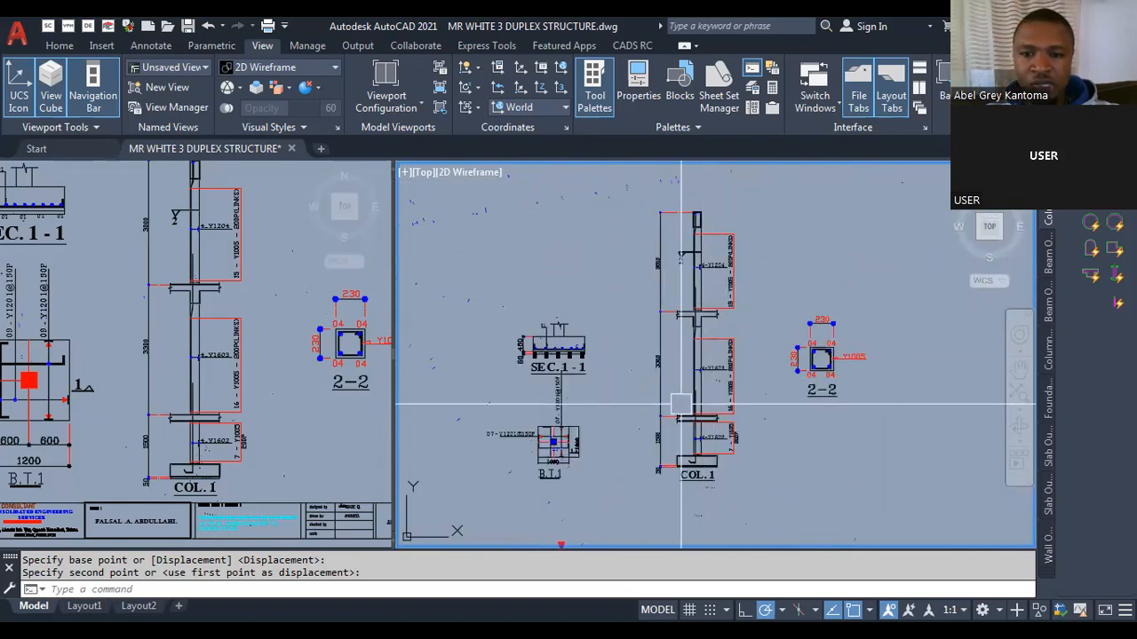
Examine the lowest storey of COL. 1 between the footing and the ground slab, including the starter bars.
{"action": "scroll", "coordinate": [672, 436], "scroll_direction": "up", "scroll_amount": 4}
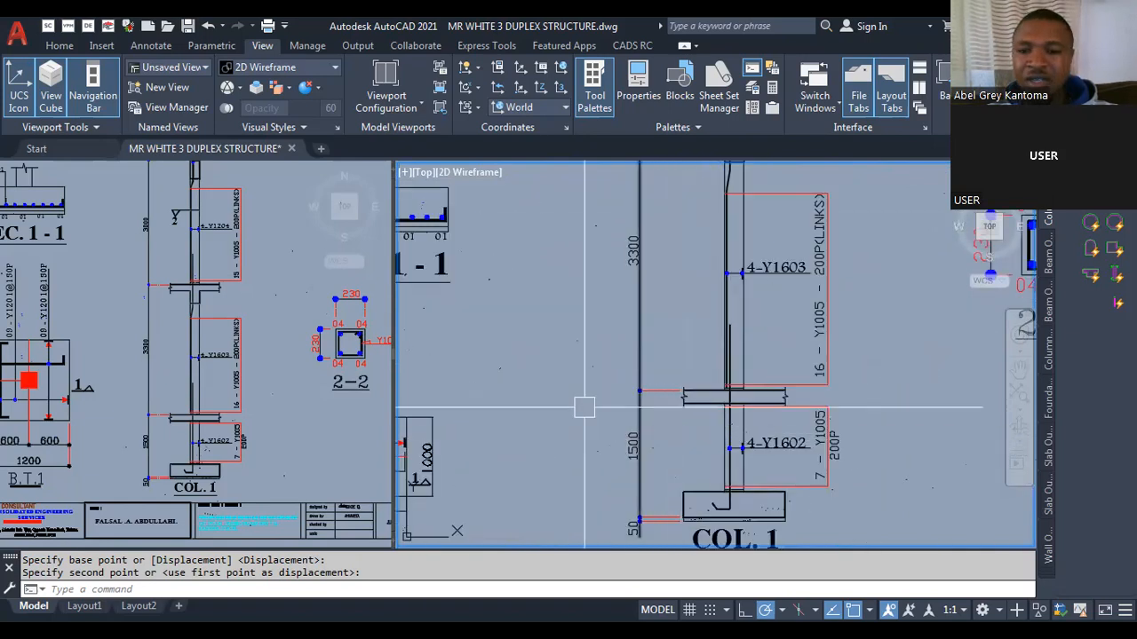
{"action": "scroll", "coordinate": [626, 427], "scroll_direction": "down", "scroll_amount": 3}
{"action": "scroll", "coordinate": [612, 388], "scroll_direction": "up", "scroll_amount": 4}
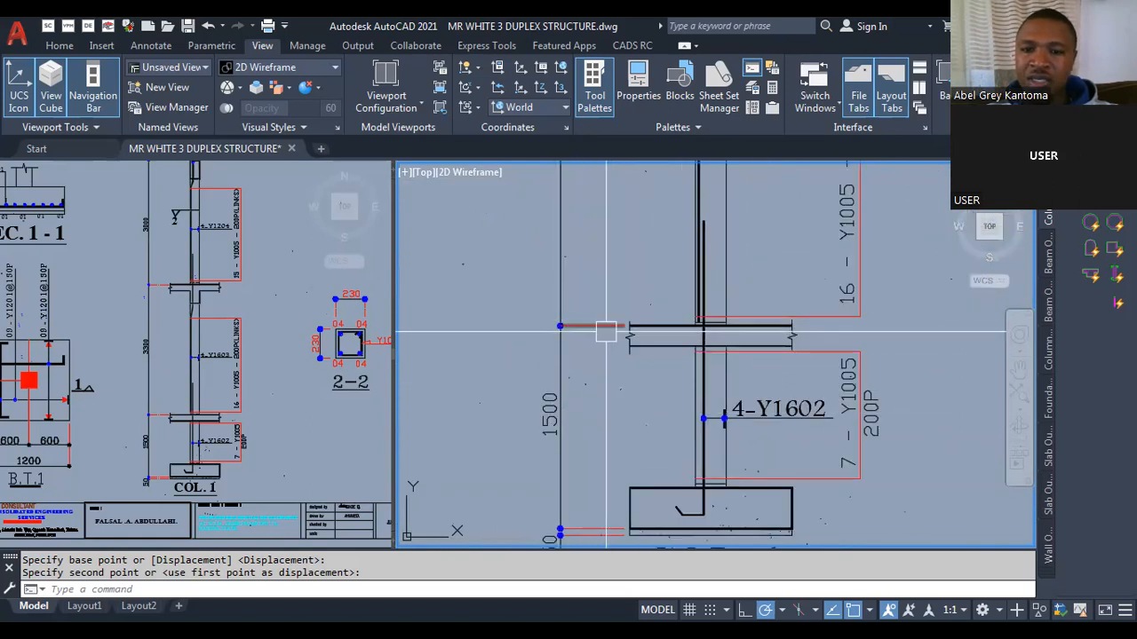
{"action": "scroll", "coordinate": [591, 335], "scroll_direction": "up", "scroll_amount": 2}
{"action": "scroll", "coordinate": [693, 444], "scroll_direction": "down", "scroll_amount": 2}
{"action": "scroll", "coordinate": [650, 519], "scroll_direction": "up", "scroll_amount": 2}
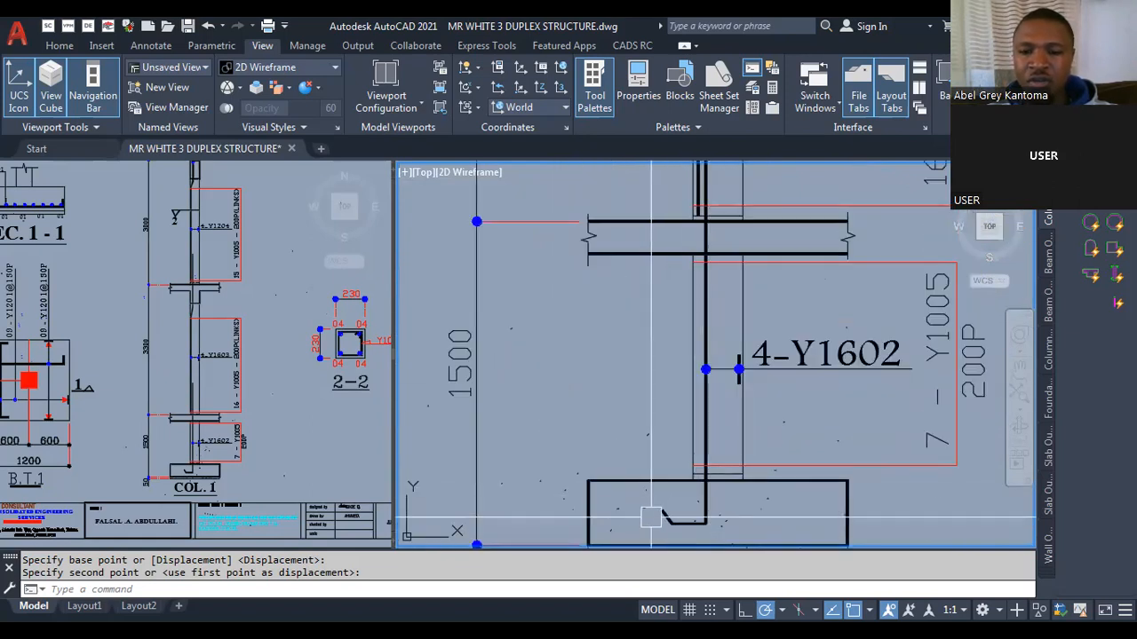
{"action": "scroll", "coordinate": [710, 431], "scroll_direction": "down", "scroll_amount": 2}
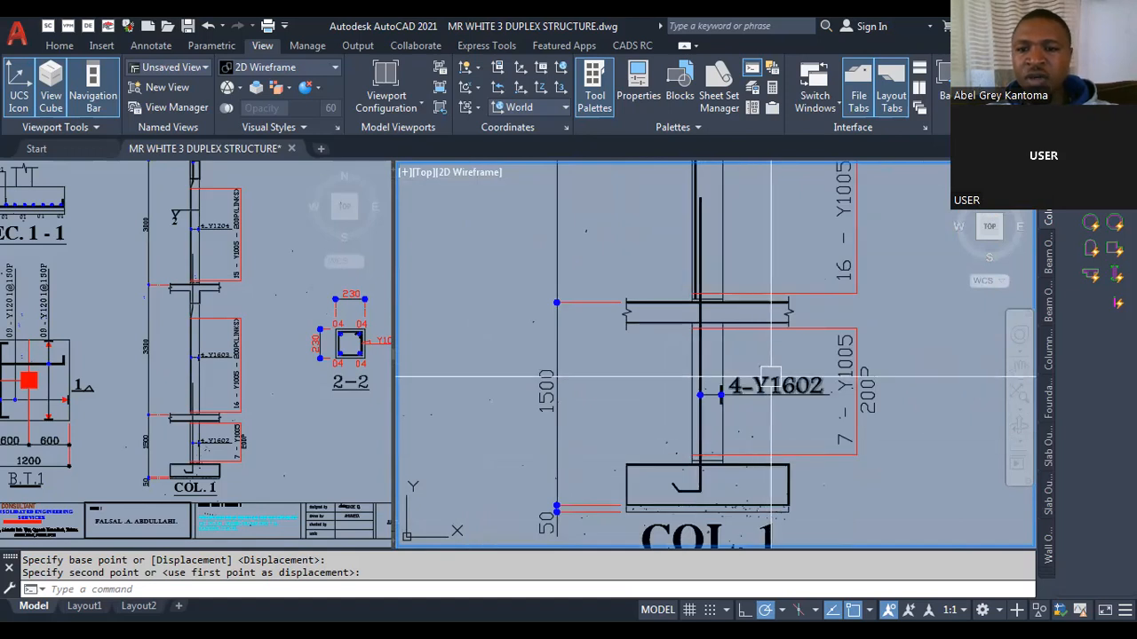
Read the main-bar labels on the COL. 1 elevation for each storey, from the lowest to the top.
{"action": "scroll", "coordinate": [771, 379], "scroll_direction": "up", "scroll_amount": 4}
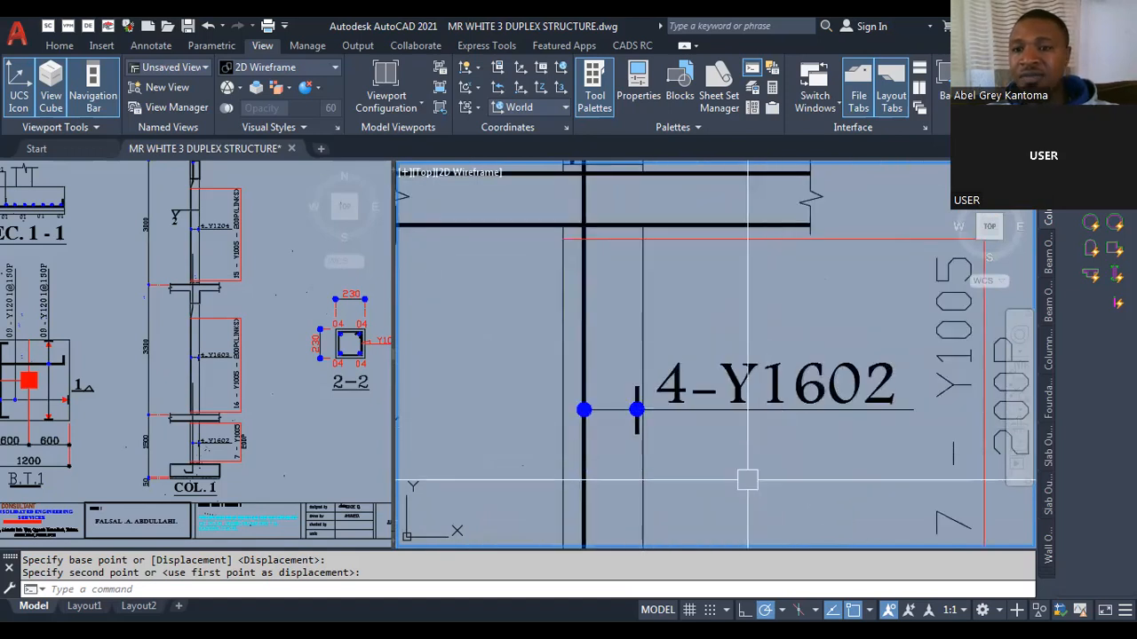
{"action": "scroll", "coordinate": [744, 477], "scroll_direction": "down", "scroll_amount": 4}
{"action": "scroll", "coordinate": [715, 328], "scroll_direction": "up", "scroll_amount": 4}
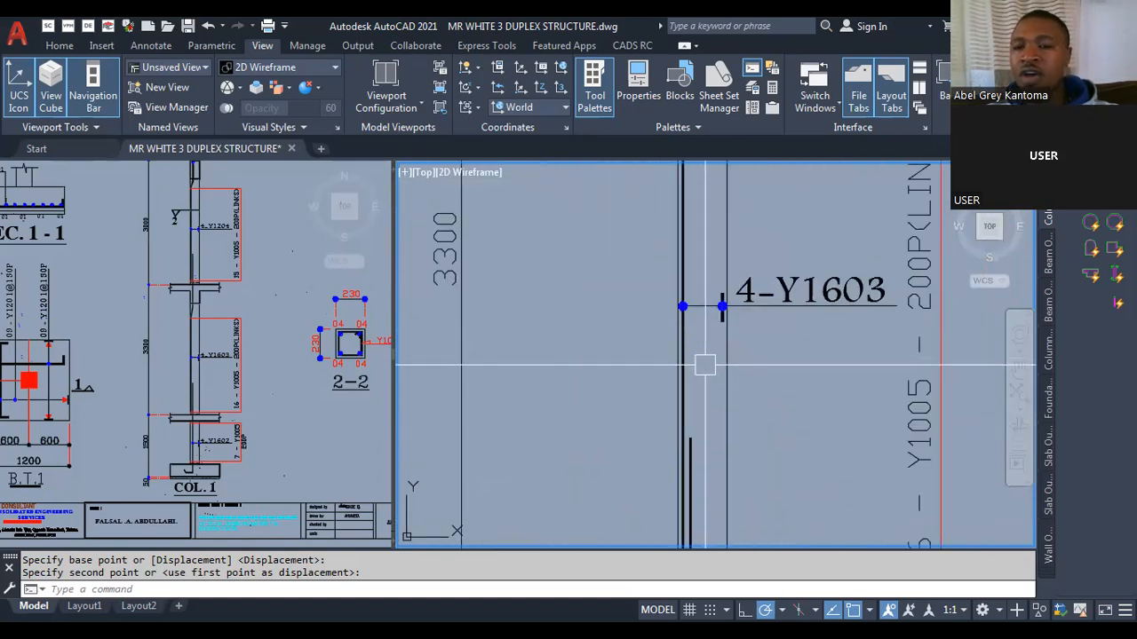
{"action": "scroll", "coordinate": [713, 333], "scroll_direction": "down", "scroll_amount": 5}
{"action": "scroll", "coordinate": [721, 328], "scroll_direction": "up", "scroll_amount": 3}
{"action": "scroll", "coordinate": [721, 328], "scroll_direction": "up", "scroll_amount": 4}
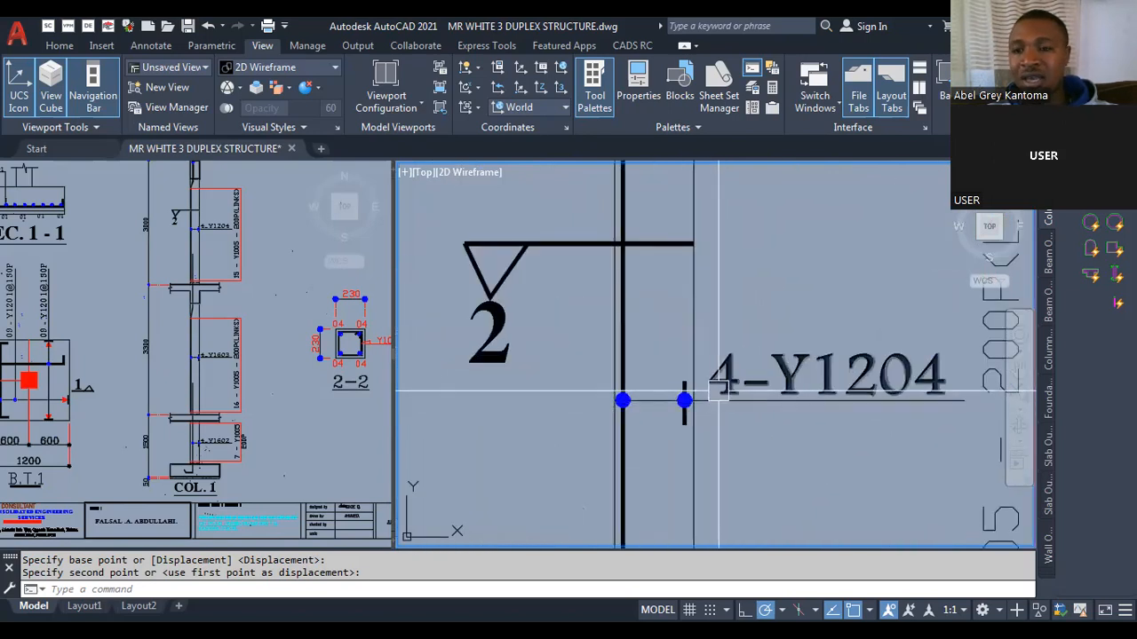
{"action": "scroll", "coordinate": [653, 426], "scroll_direction": "down", "scroll_amount": 5}
{"action": "scroll", "coordinate": [664, 382], "scroll_direction": "down", "scroll_amount": 2}
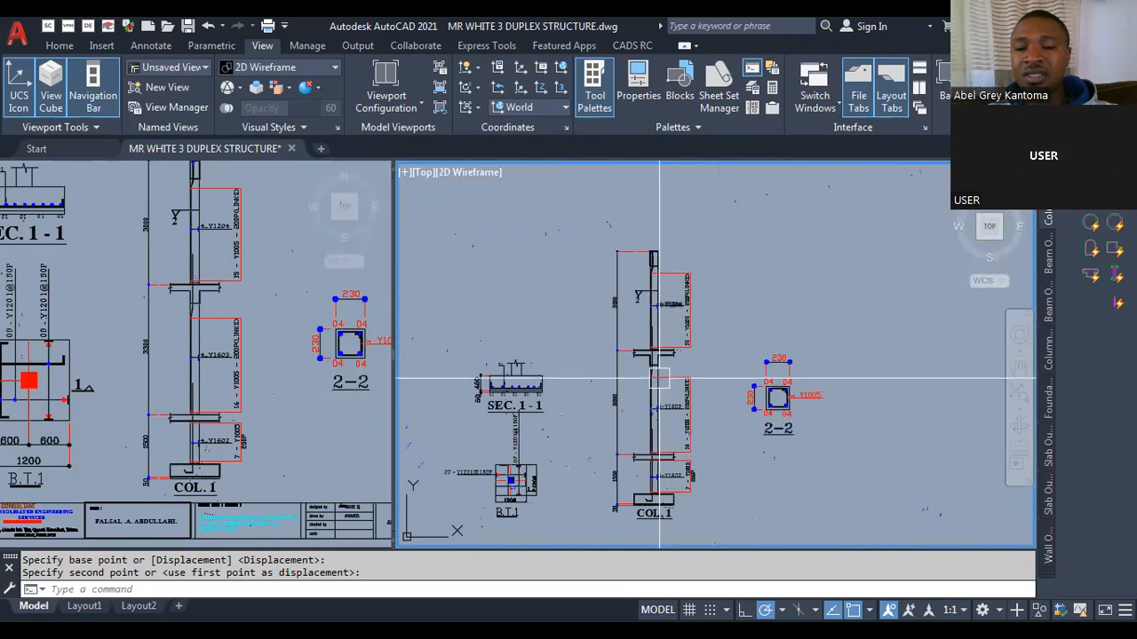
Examine the COL. 1 bar termination at the top beam and the link labels along the storeys below.
{"action": "scroll", "coordinate": [782, 400], "scroll_direction": "up", "scroll_amount": 2}
{"action": "scroll", "coordinate": [782, 396], "scroll_direction": "down", "scroll_amount": 2}
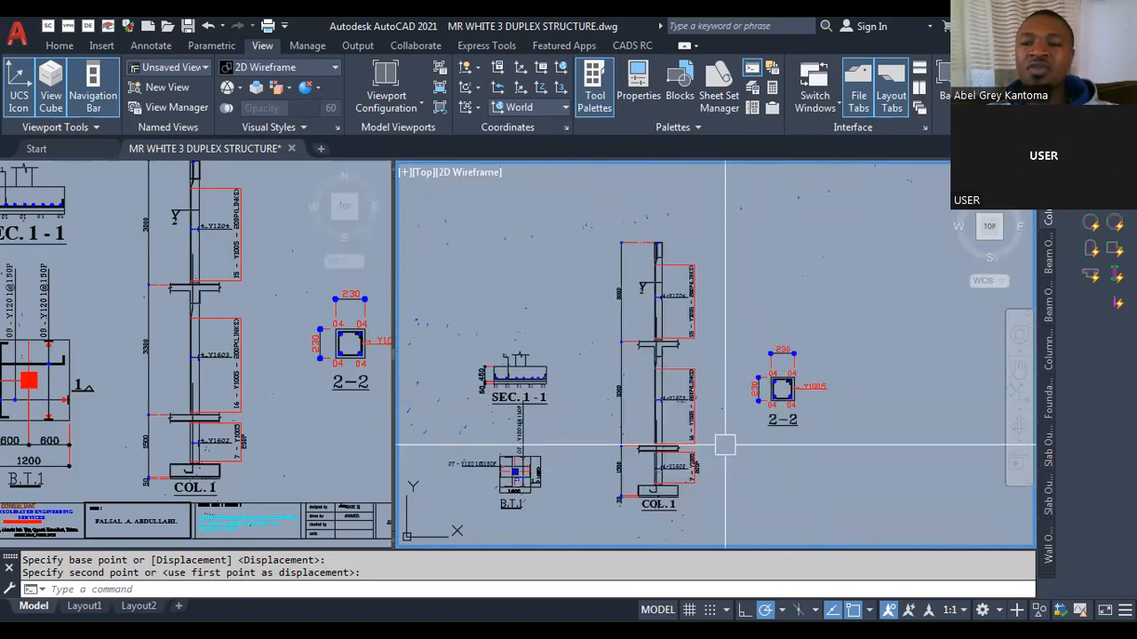
{"action": "scroll", "coordinate": [662, 253], "scroll_direction": "up", "scroll_amount": 7}
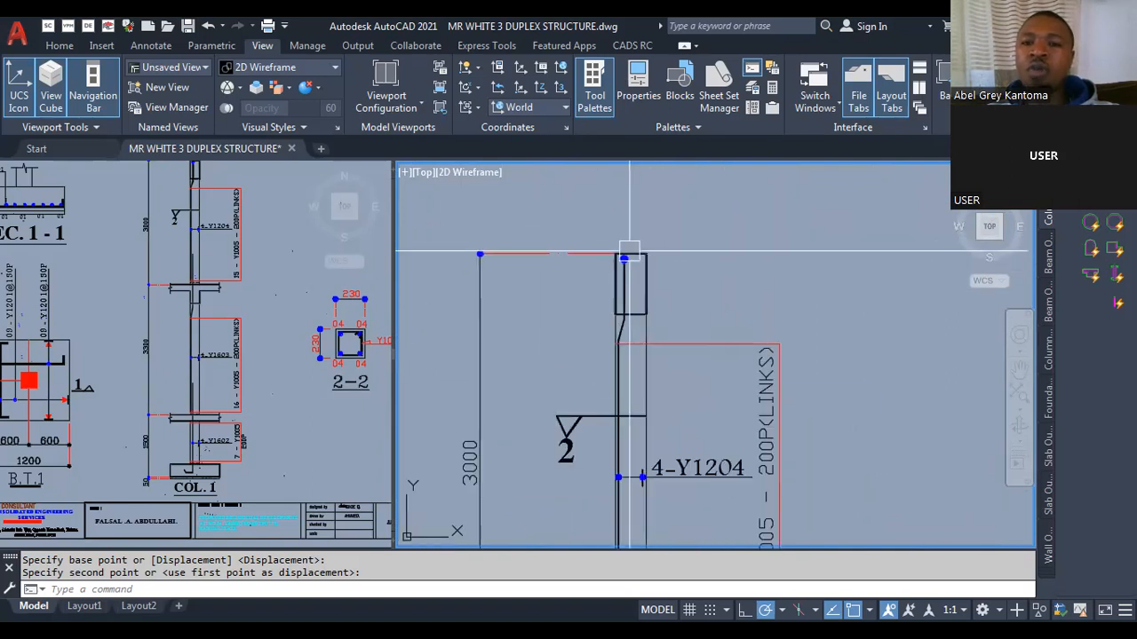
{"action": "scroll", "coordinate": [673, 302], "scroll_direction": "down", "scroll_amount": 4}
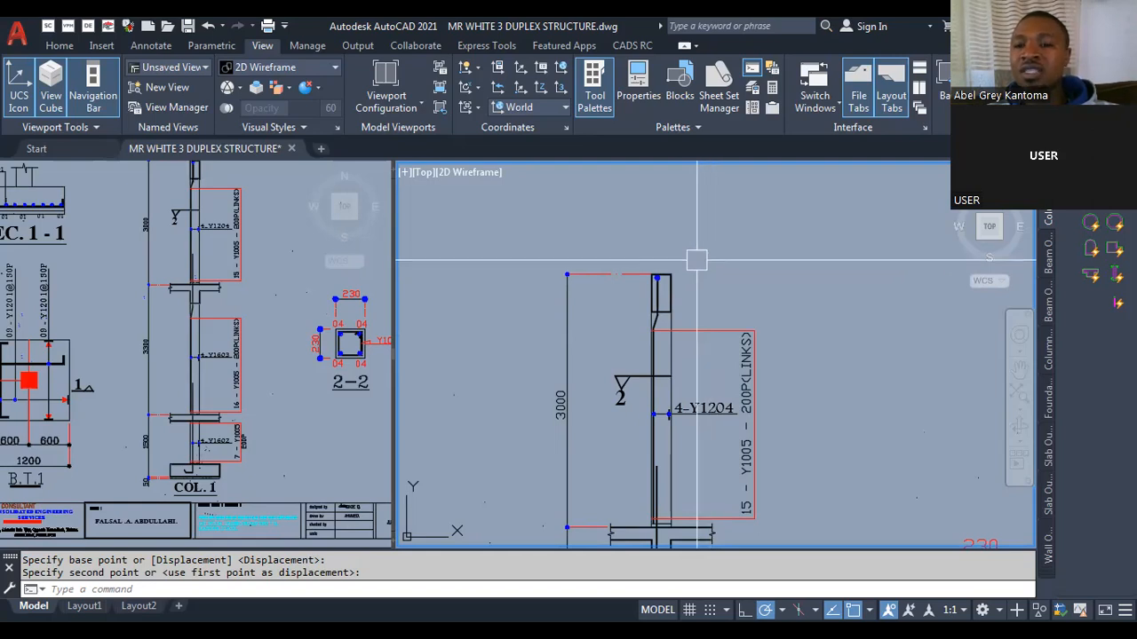
{"action": "scroll", "coordinate": [706, 257], "scroll_direction": "down", "scroll_amount": 6}
{"action": "scroll", "coordinate": [721, 281], "scroll_direction": "up", "scroll_amount": 5}
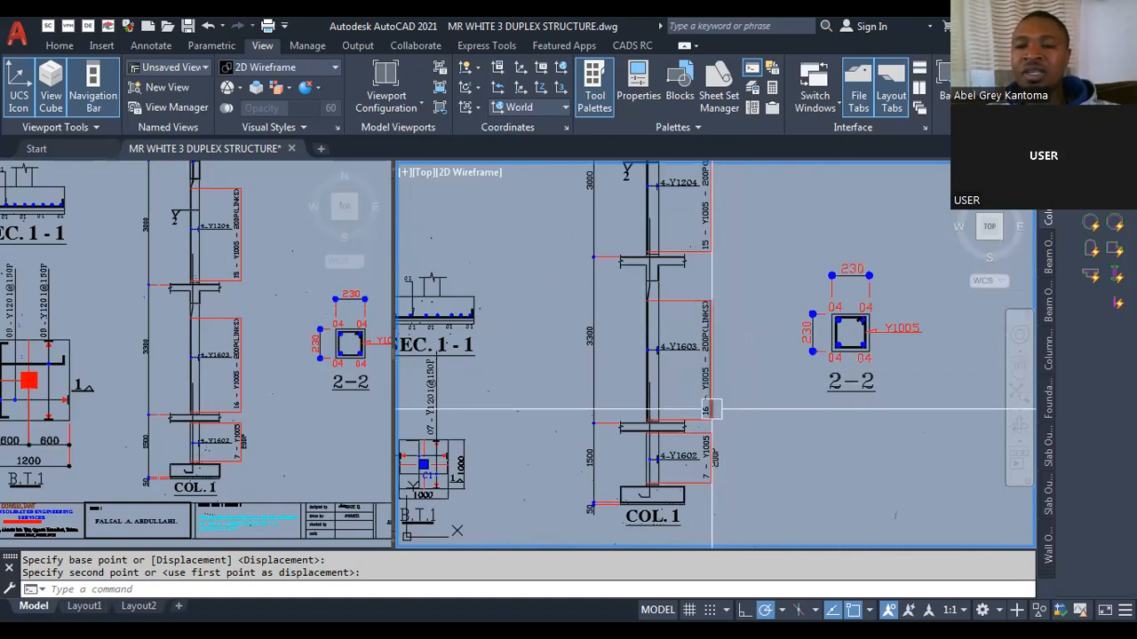
{"action": "scroll", "coordinate": [711, 391], "scroll_direction": "up", "scroll_amount": 4}
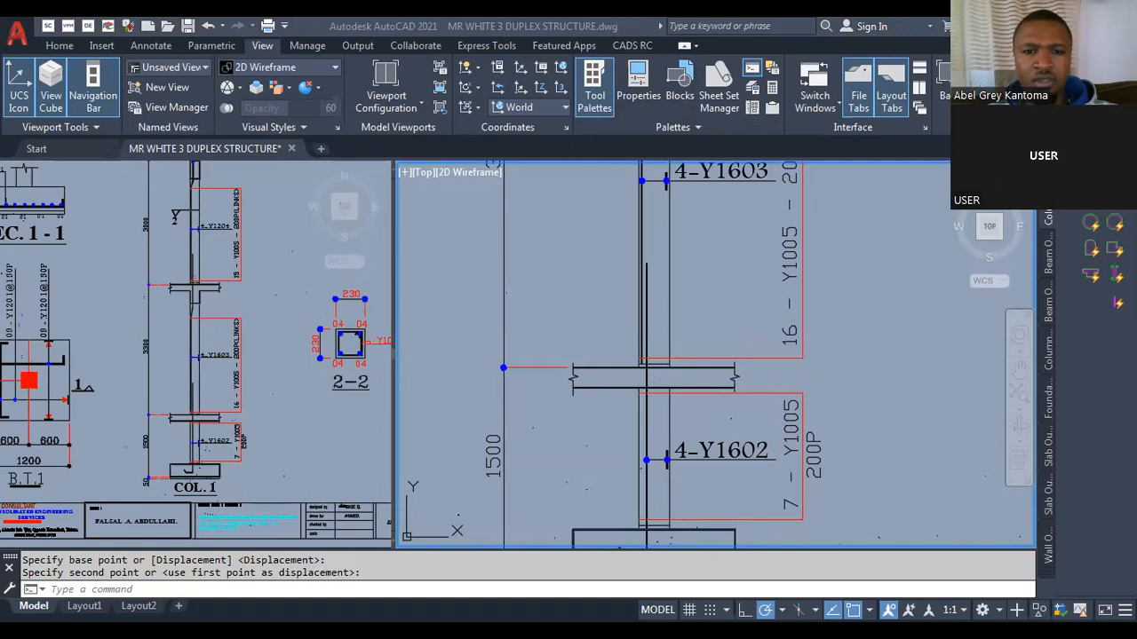
Switch to ProtaDetails and examine the column elevation drawings, reading a main-bar label and the section and link details of column 1C10.
{"action": "key", "text": "alt+Tab"}
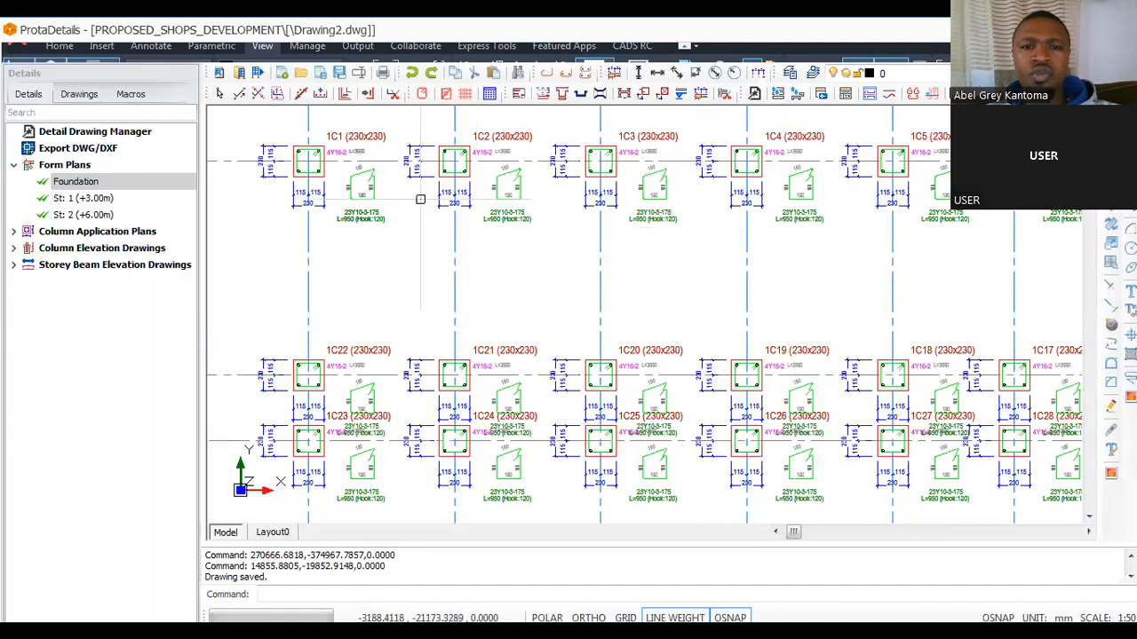
{"action": "scroll", "coordinate": [404, 235], "scroll_direction": "down", "scroll_amount": 5}
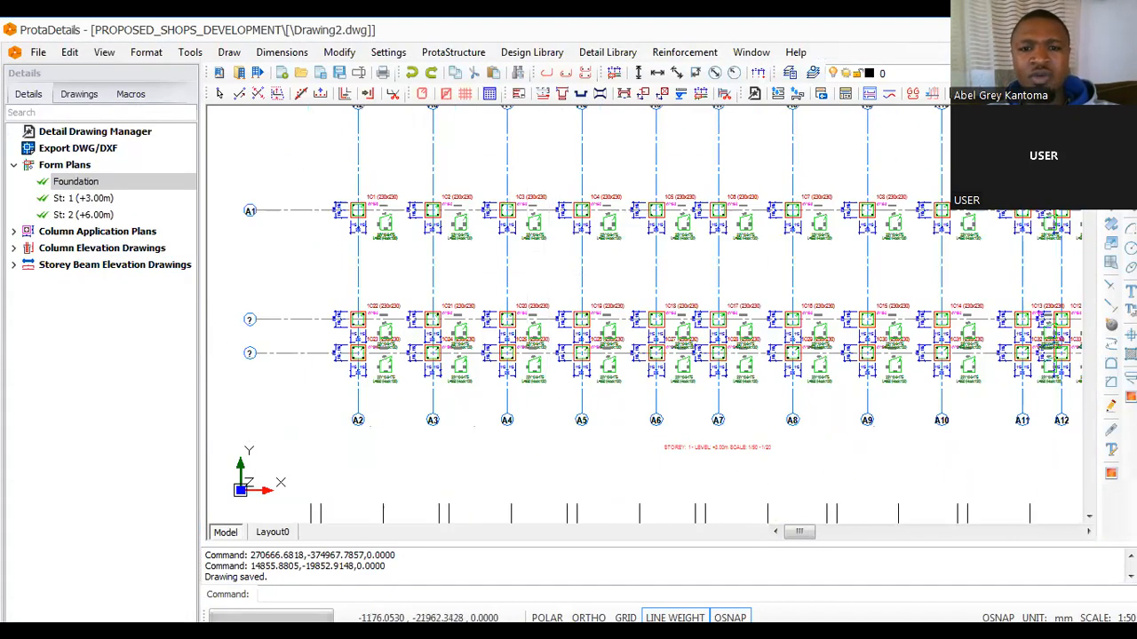
{"action": "scroll", "coordinate": [432, 237], "scroll_direction": "down", "scroll_amount": 3}
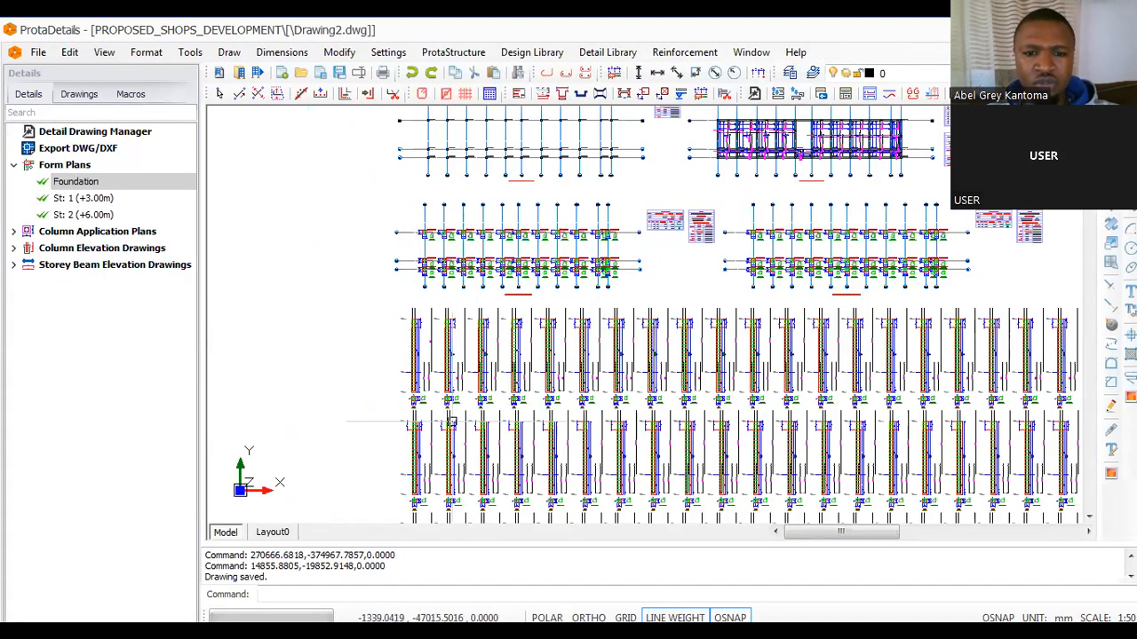
{"action": "scroll", "coordinate": [369, 466], "scroll_direction": "up", "scroll_amount": 1}
{"action": "scroll", "coordinate": [426, 474], "scroll_direction": "up", "scroll_amount": 6}
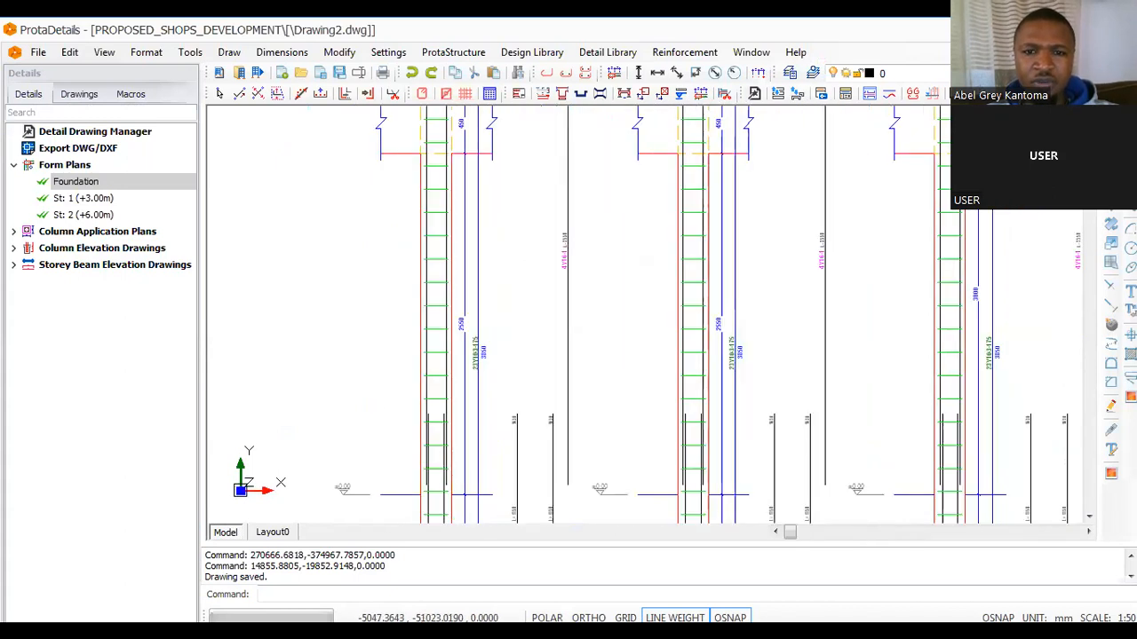
{"action": "scroll", "coordinate": [613, 240], "scroll_direction": "up", "scroll_amount": 4}
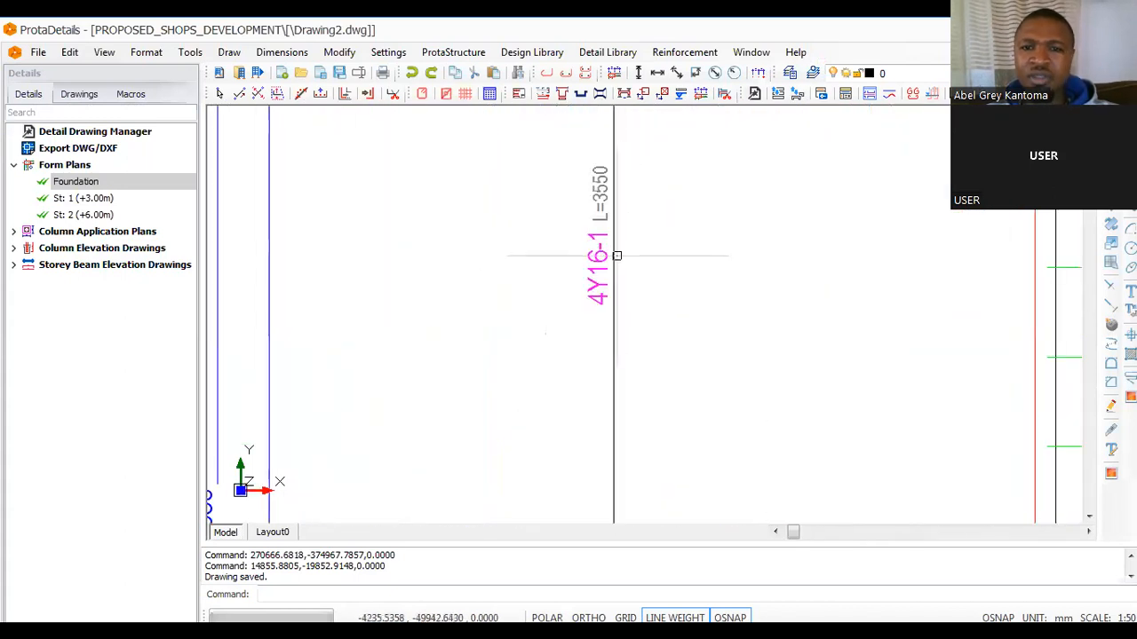
{"action": "scroll", "coordinate": [617, 240], "scroll_direction": "up", "scroll_amount": 3}
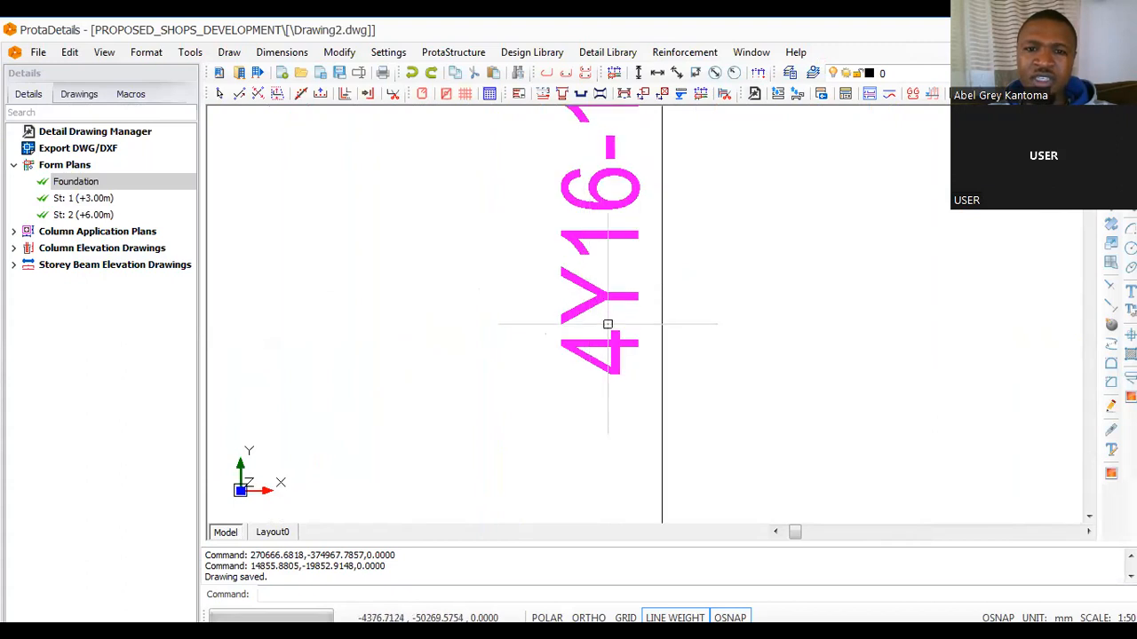
{"action": "scroll", "coordinate": [602, 252], "scroll_direction": "down", "scroll_amount": 5}
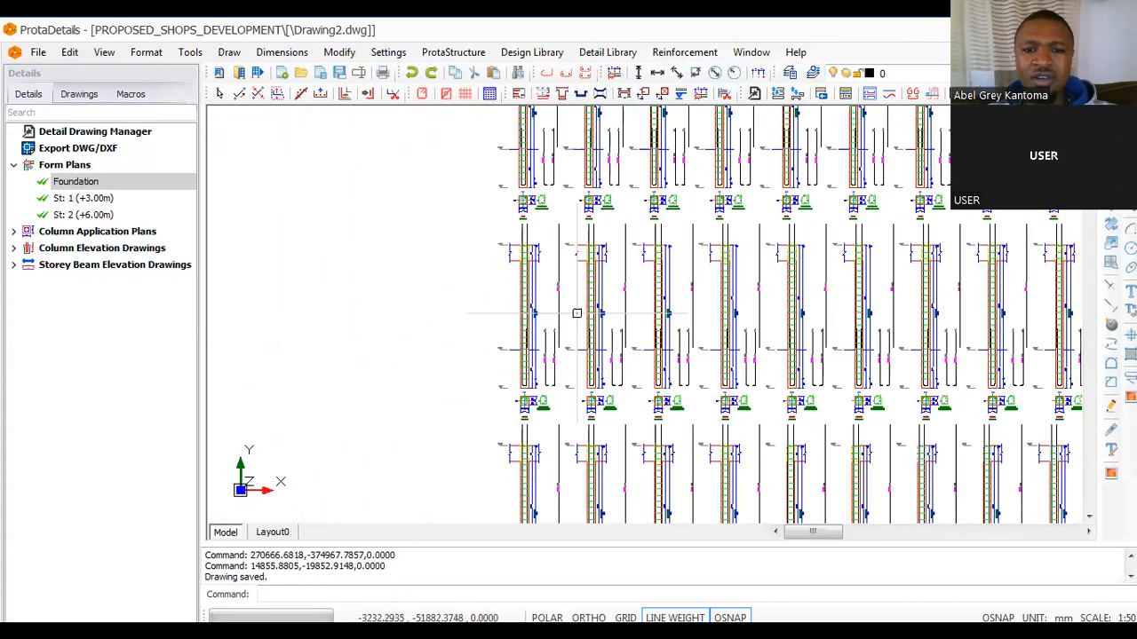
{"action": "scroll", "coordinate": [526, 402], "scroll_direction": "up", "scroll_amount": 4}
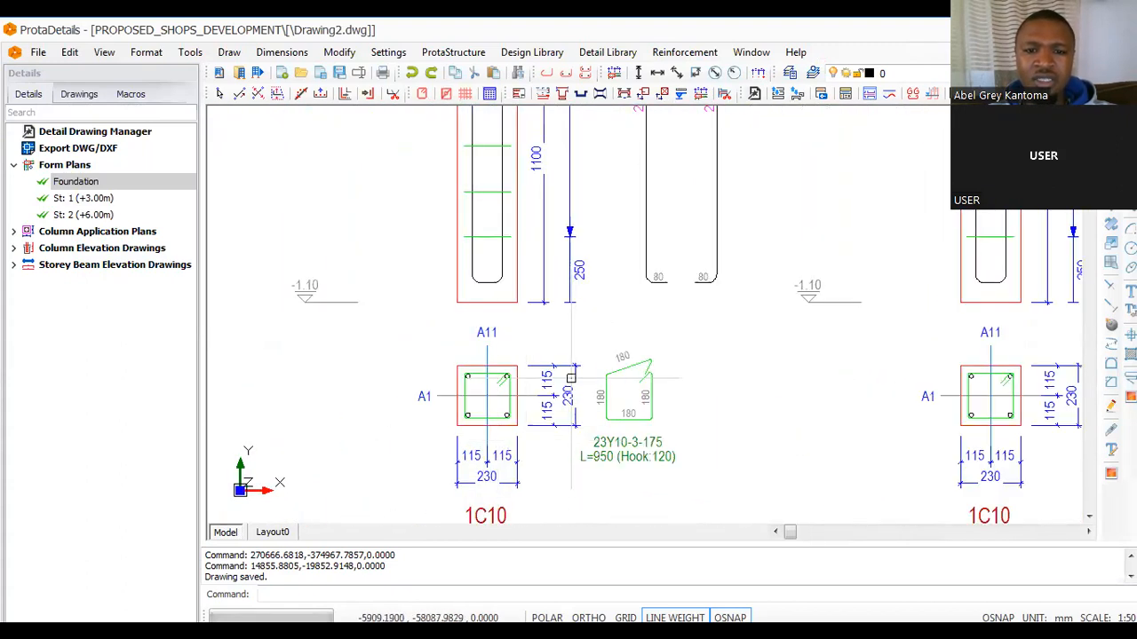
{"action": "scroll", "coordinate": [532, 342], "scroll_direction": "down", "scroll_amount": 6}
{"action": "scroll", "coordinate": [577, 356], "scroll_direction": "down", "scroll_amount": 6}
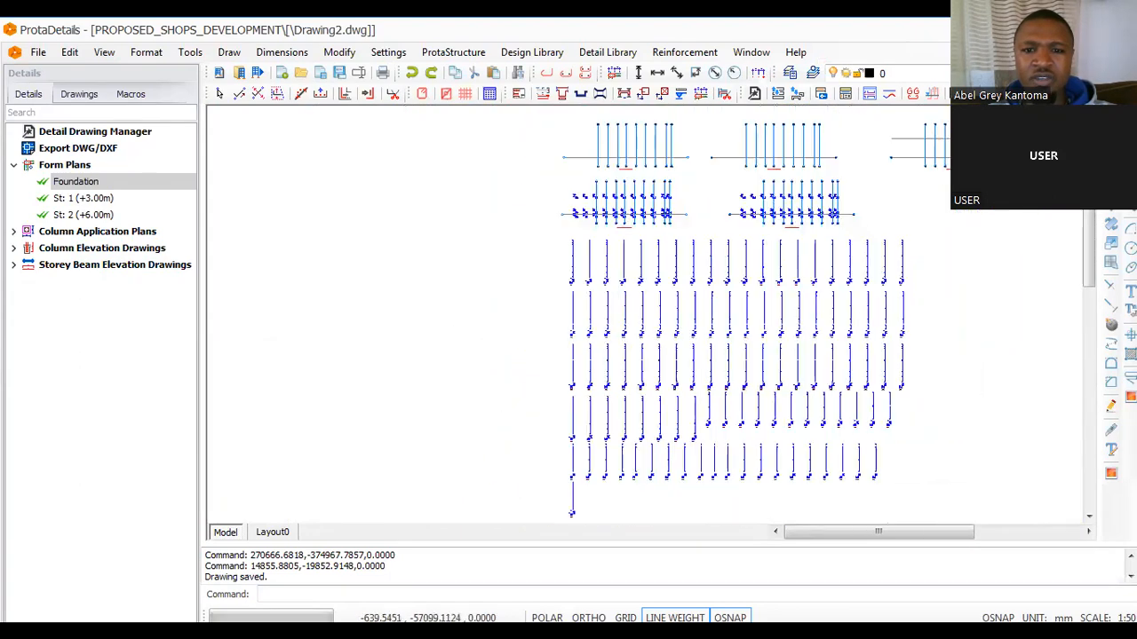
Look over the rows of column elevation drawings and examine a column's starter bars and links around the ±0.00 level.
{"action": "scroll", "coordinate": [595, 457], "scroll_direction": "up", "scroll_amount": 6}
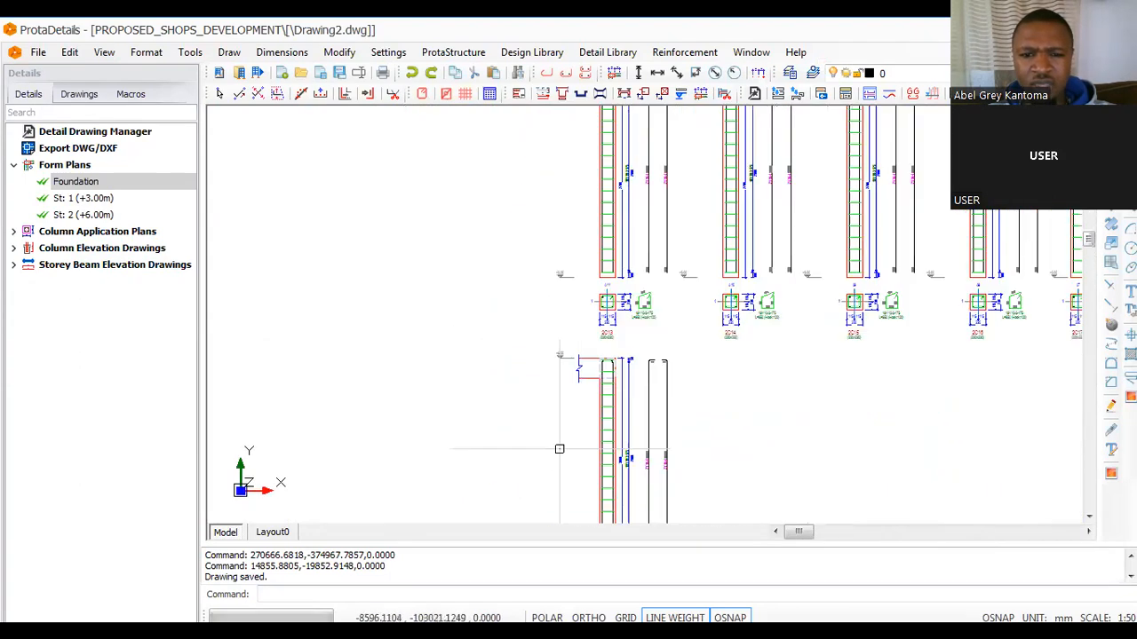
{"action": "scroll", "coordinate": [608, 291], "scroll_direction": "down", "scroll_amount": 5}
{"action": "scroll", "coordinate": [533, 320], "scroll_direction": "up", "scroll_amount": 6}
{"action": "scroll", "coordinate": [498, 304], "scroll_direction": "down", "scroll_amount": 5}
{"action": "scroll", "coordinate": [573, 355], "scroll_direction": "up", "scroll_amount": 5}
{"action": "scroll", "coordinate": [572, 355], "scroll_direction": "down", "scroll_amount": 5}
{"action": "scroll", "coordinate": [573, 433], "scroll_direction": "up", "scroll_amount": 5}
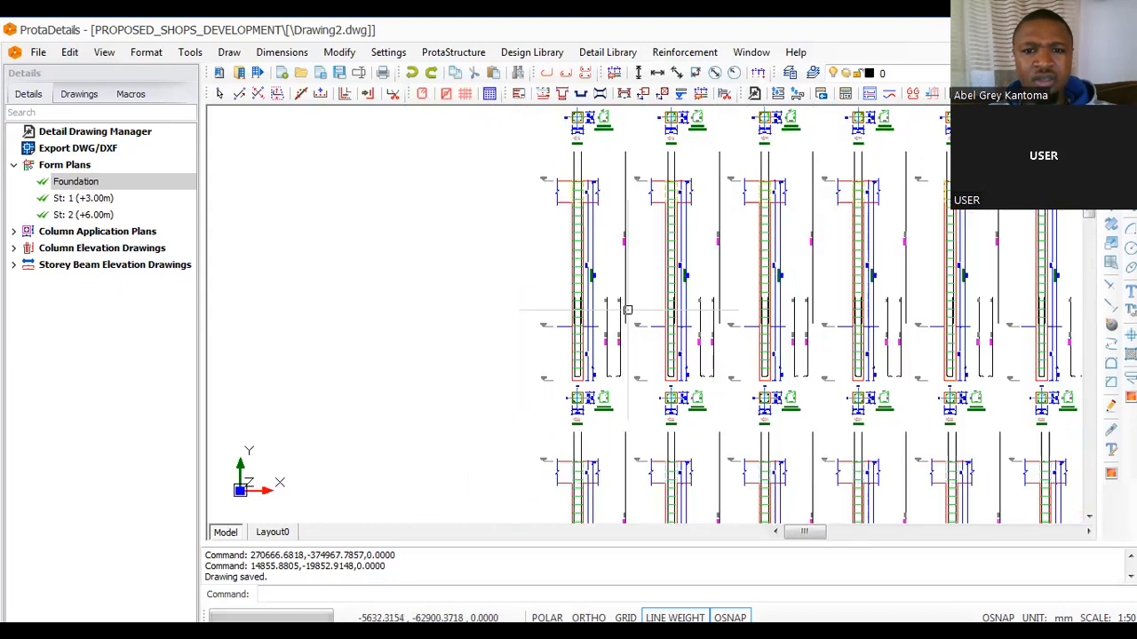
{"action": "scroll", "coordinate": [572, 433], "scroll_direction": "up", "scroll_amount": 4}
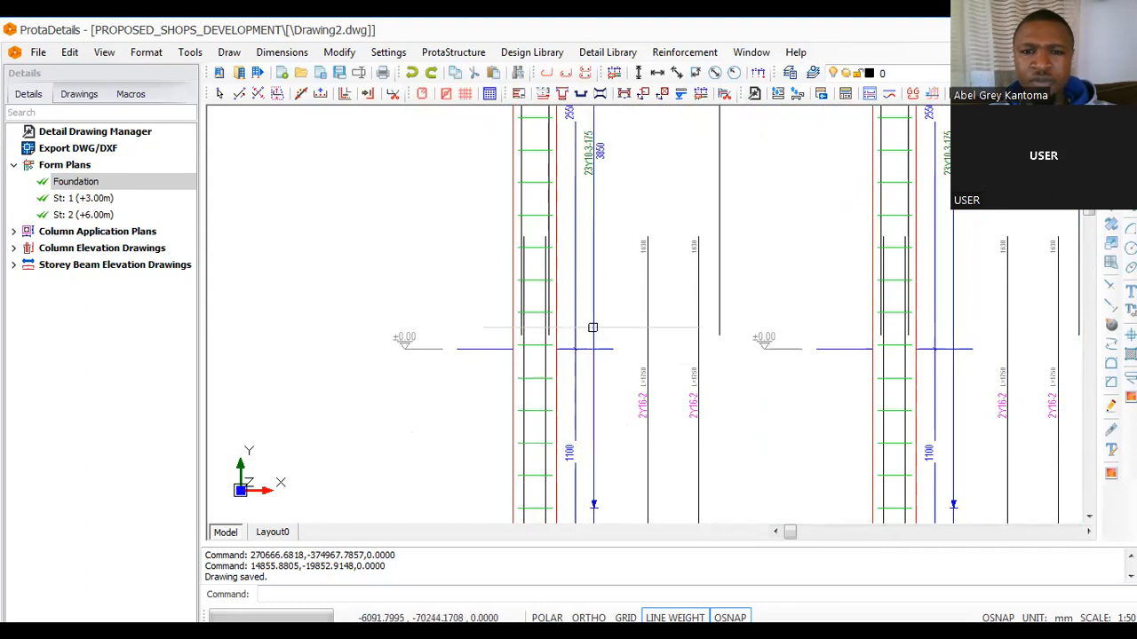
{"action": "scroll", "coordinate": [594, 336], "scroll_direction": "down", "scroll_amount": 3}
{"action": "scroll", "coordinate": [570, 121], "scroll_direction": "down", "scroll_amount": 4}
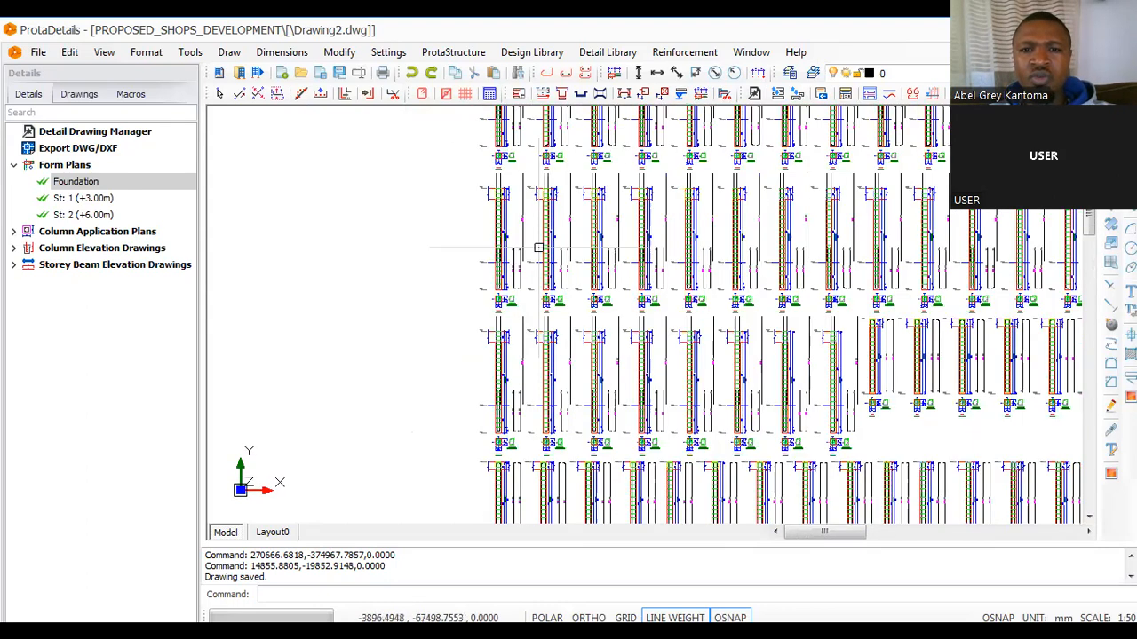
{"action": "scroll", "coordinate": [483, 239], "scroll_direction": "down", "scroll_amount": 5}
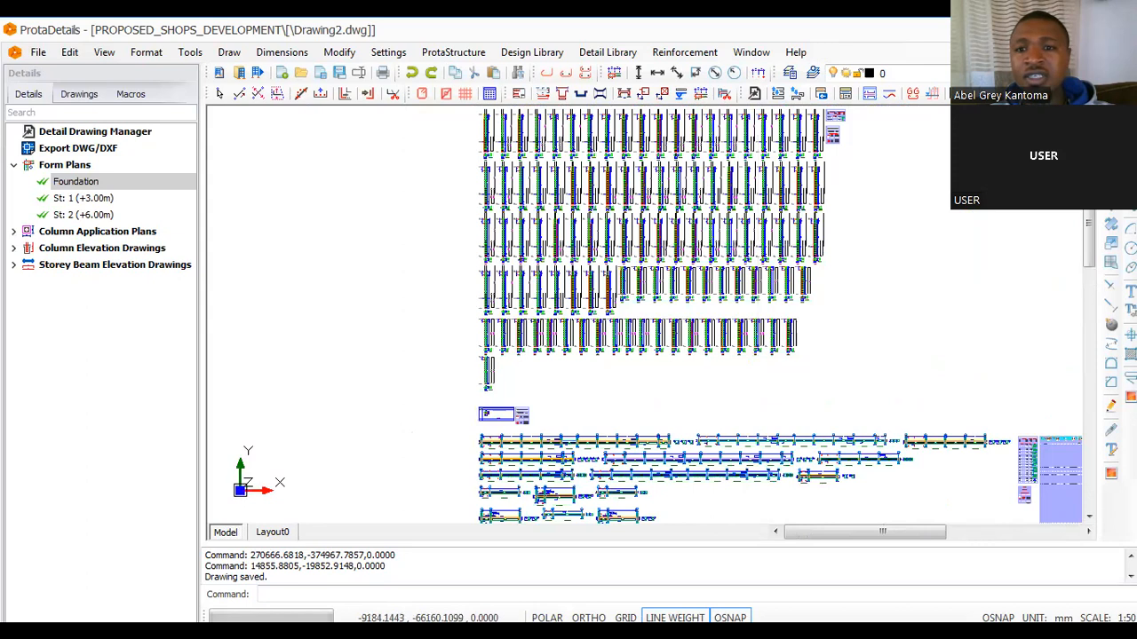
Examine the starter-bar labels, foundation depth dimensions, section and link detail of column 1C29 at the end of its row.
{"action": "scroll", "coordinate": [810, 253], "scroll_direction": "up", "scroll_amount": 10}
{"action": "scroll", "coordinate": [809, 253], "scroll_direction": "up", "scroll_amount": 5}
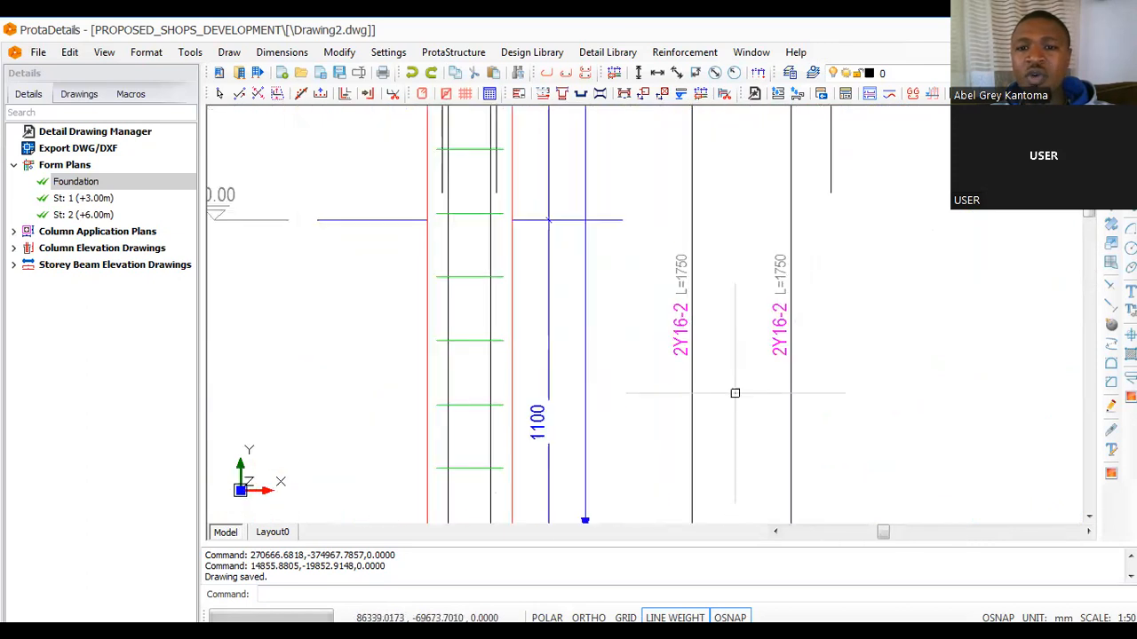
{"action": "scroll", "coordinate": [671, 402], "scroll_direction": "down", "scroll_amount": 4}
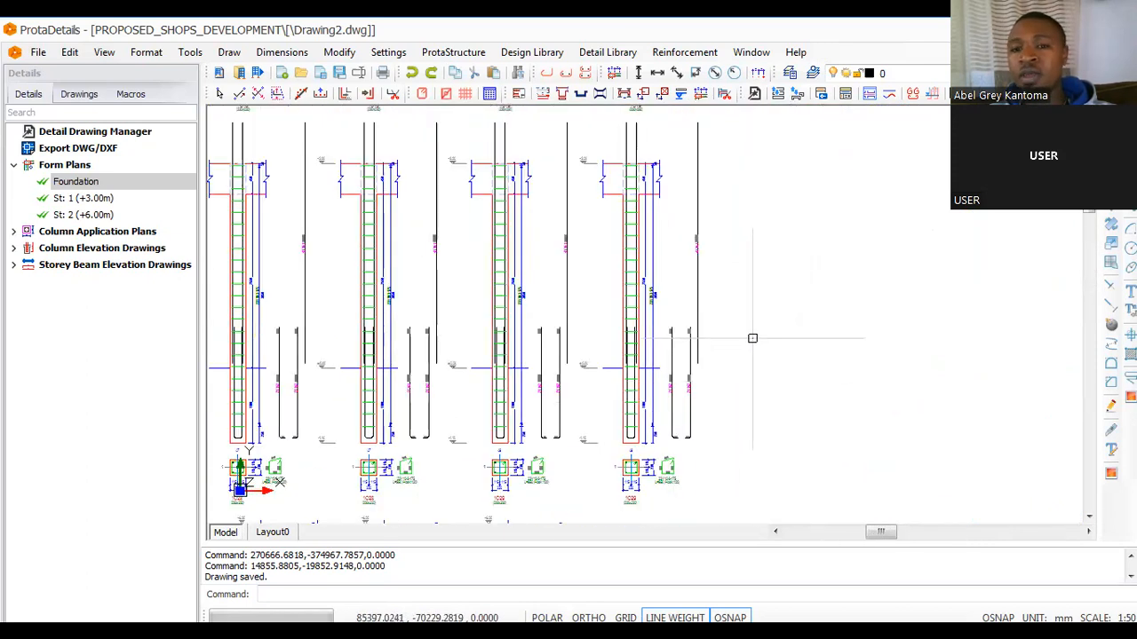
{"action": "scroll", "coordinate": [612, 389], "scroll_direction": "up", "scroll_amount": 6}
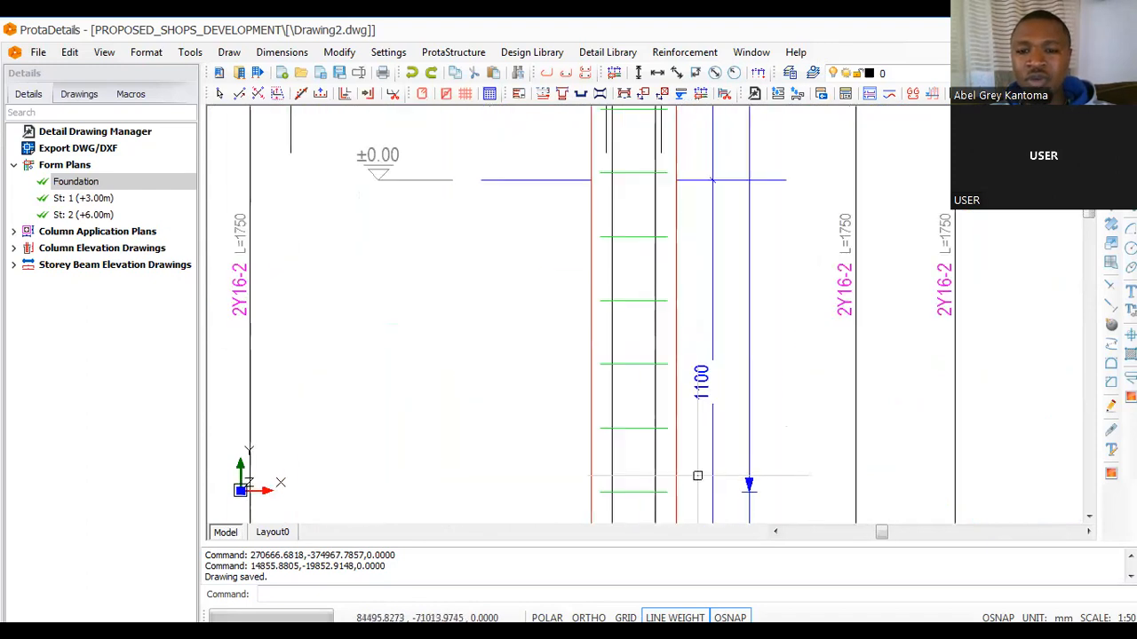
{"action": "scroll", "coordinate": [578, 266], "scroll_direction": "down", "scroll_amount": 5}
{"action": "scroll", "coordinate": [620, 310], "scroll_direction": "up", "scroll_amount": 2}
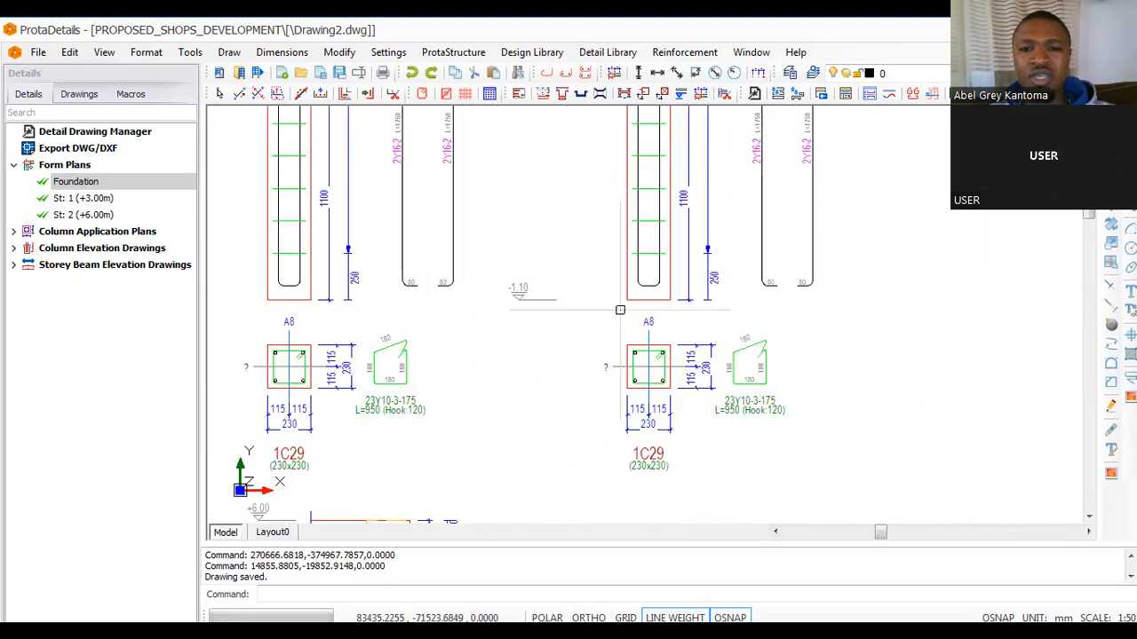
{"action": "scroll", "coordinate": [577, 266], "scroll_direction": "down", "scroll_amount": 3}
{"action": "scroll", "coordinate": [577, 266], "scroll_direction": "up", "scroll_amount": 2}
{"action": "scroll", "coordinate": [587, 258], "scroll_direction": "down", "scroll_amount": 3}
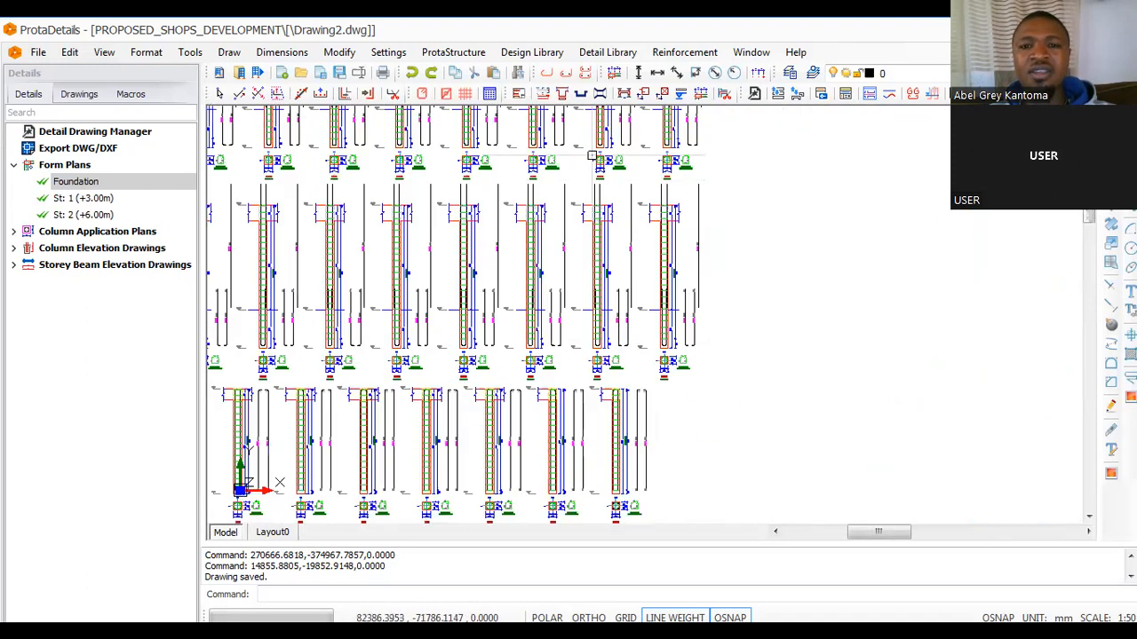
Compare the column elevations at the ends of the neighbouring rows.
{"action": "scroll", "coordinate": [605, 241], "scroll_direction": "up", "scroll_amount": 3}
{"action": "scroll", "coordinate": [623, 352], "scroll_direction": "down", "scroll_amount": 3}
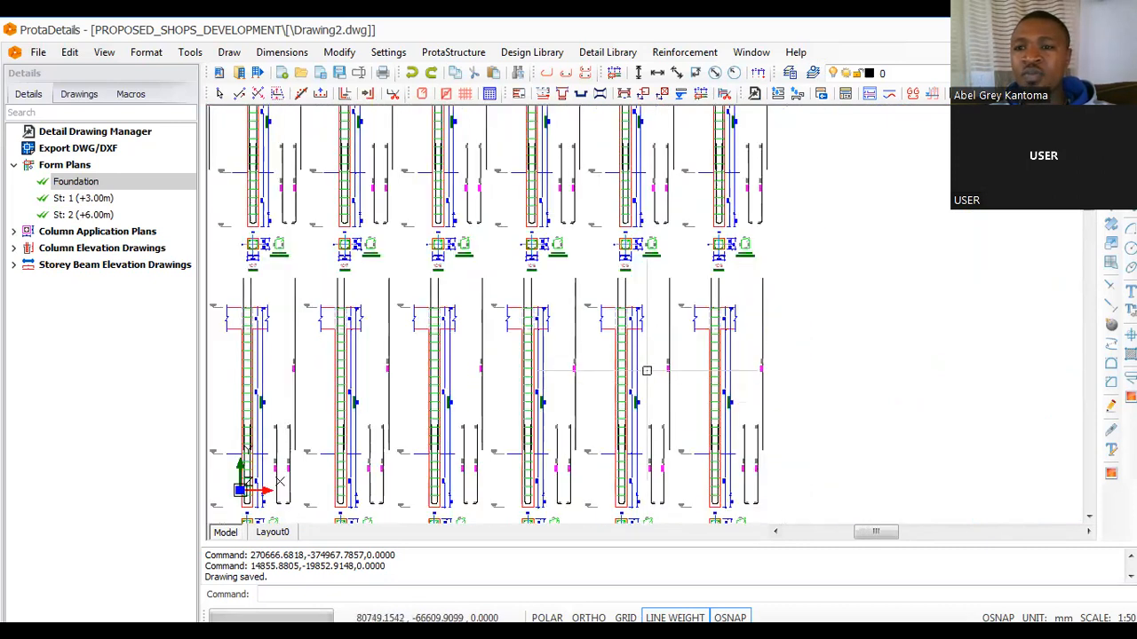
{"action": "scroll", "coordinate": [630, 327], "scroll_direction": "up", "scroll_amount": 2}
{"action": "scroll", "coordinate": [676, 320], "scroll_direction": "down", "scroll_amount": 3}
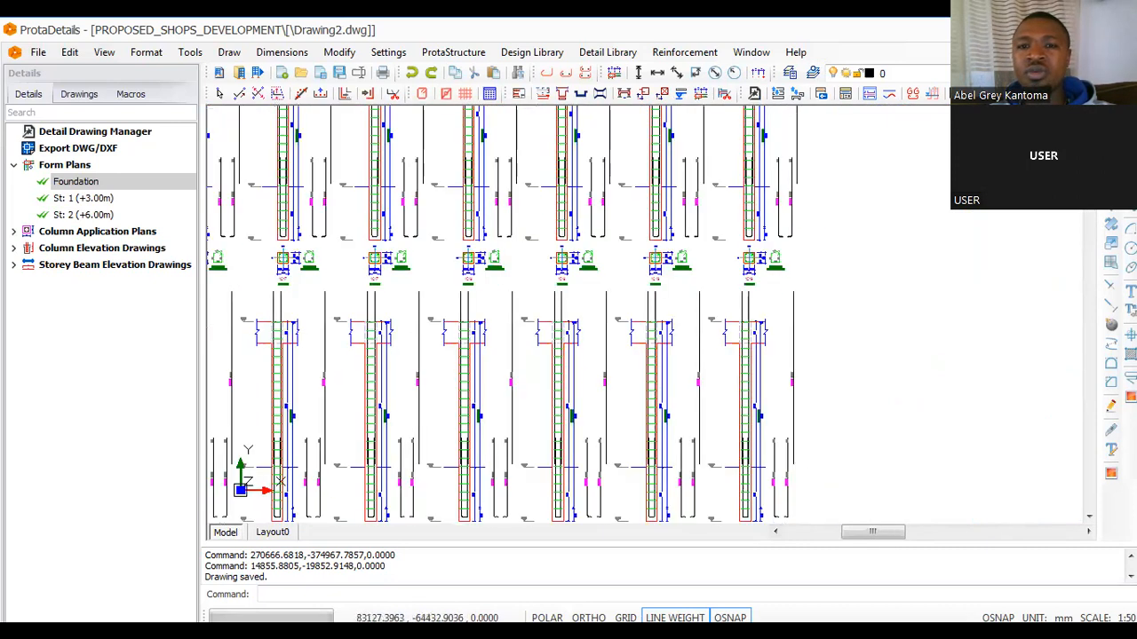
{"action": "scroll", "coordinate": [724, 223], "scroll_direction": "up", "scroll_amount": 5}
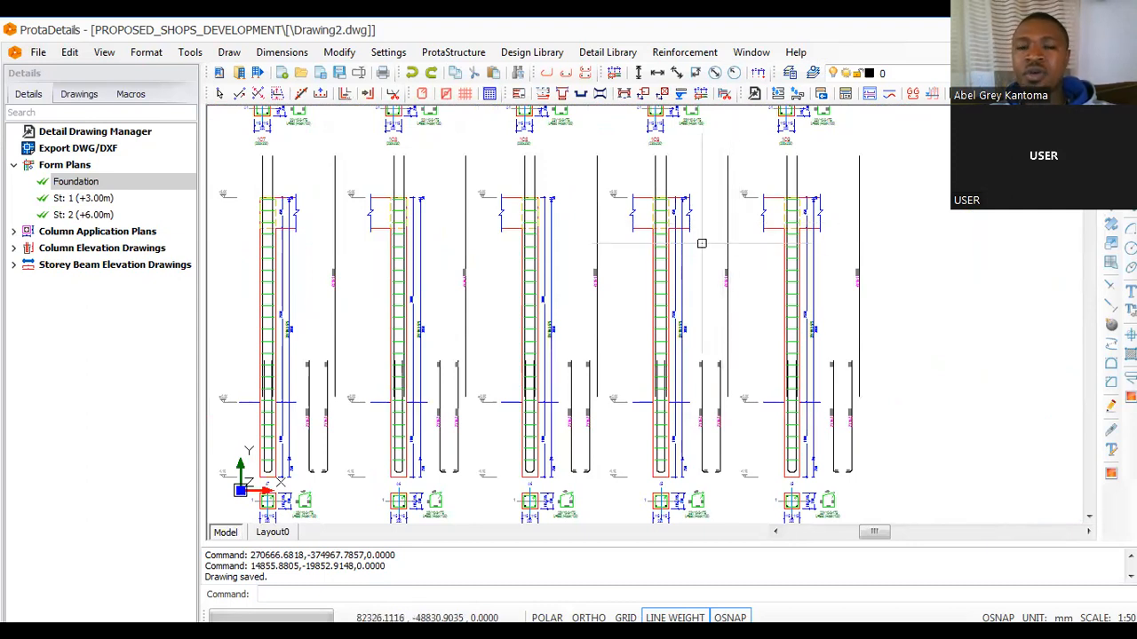
{"action": "scroll", "coordinate": [721, 302], "scroll_direction": "down", "scroll_amount": 4}
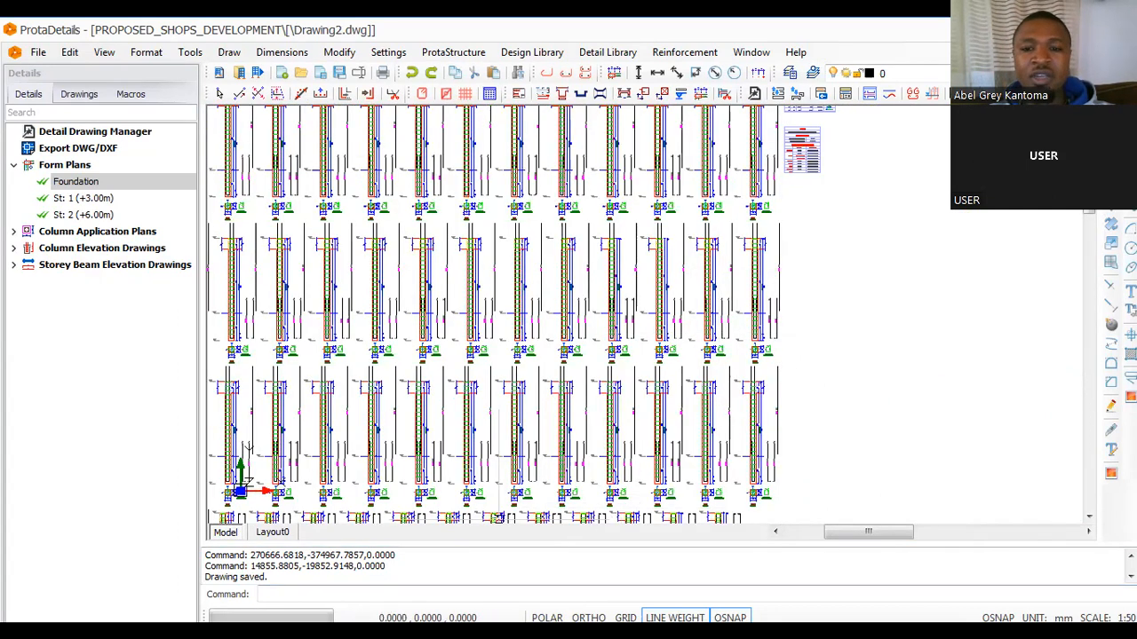
Examine the below-ground part of the column on axis A4 between ±0.00 and -1.10, including its depth dimensions, links and starter bars.
{"action": "scroll", "coordinate": [342, 500], "scroll_direction": "up", "scroll_amount": 2}
{"action": "scroll", "coordinate": [342, 500], "scroll_direction": "up", "scroll_amount": 4}
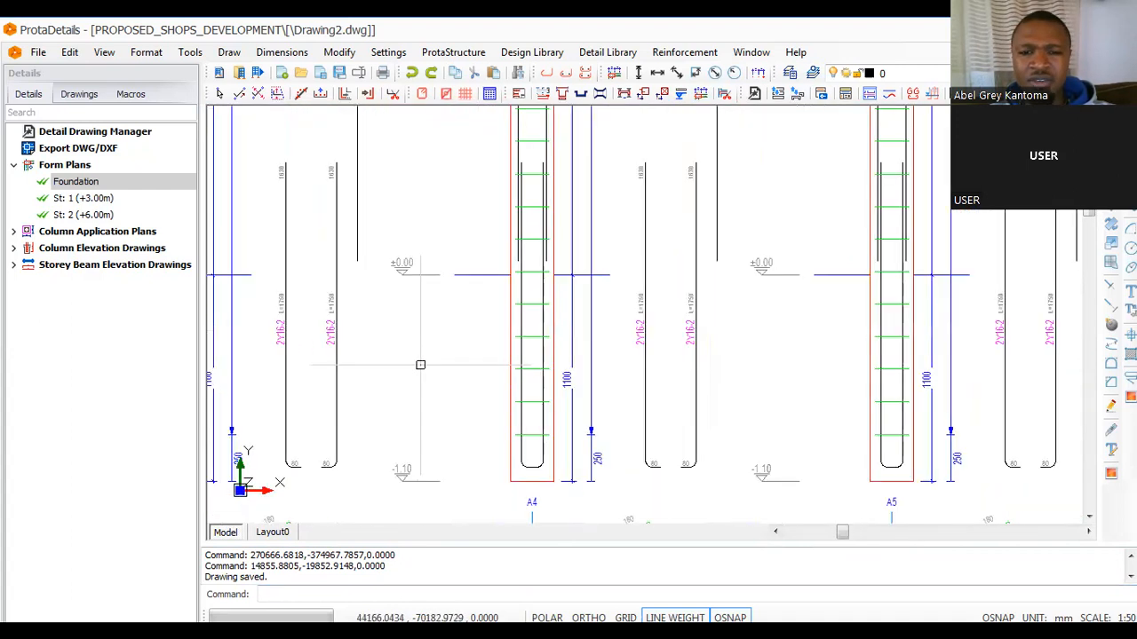
{"action": "scroll", "coordinate": [420, 364], "scroll_direction": "up", "scroll_amount": 1}
{"action": "scroll", "coordinate": [456, 376], "scroll_direction": "up", "scroll_amount": 1}
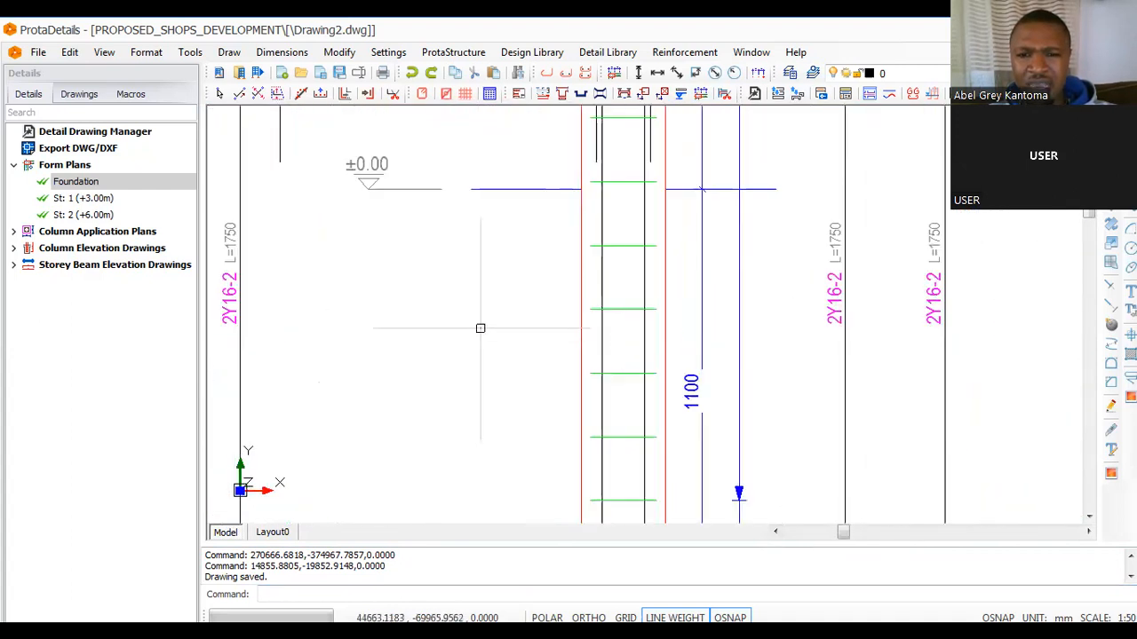
{"action": "scroll", "coordinate": [541, 305], "scroll_direction": "down", "scroll_amount": 1}
{"action": "scroll", "coordinate": [569, 378], "scroll_direction": "up", "scroll_amount": 1}
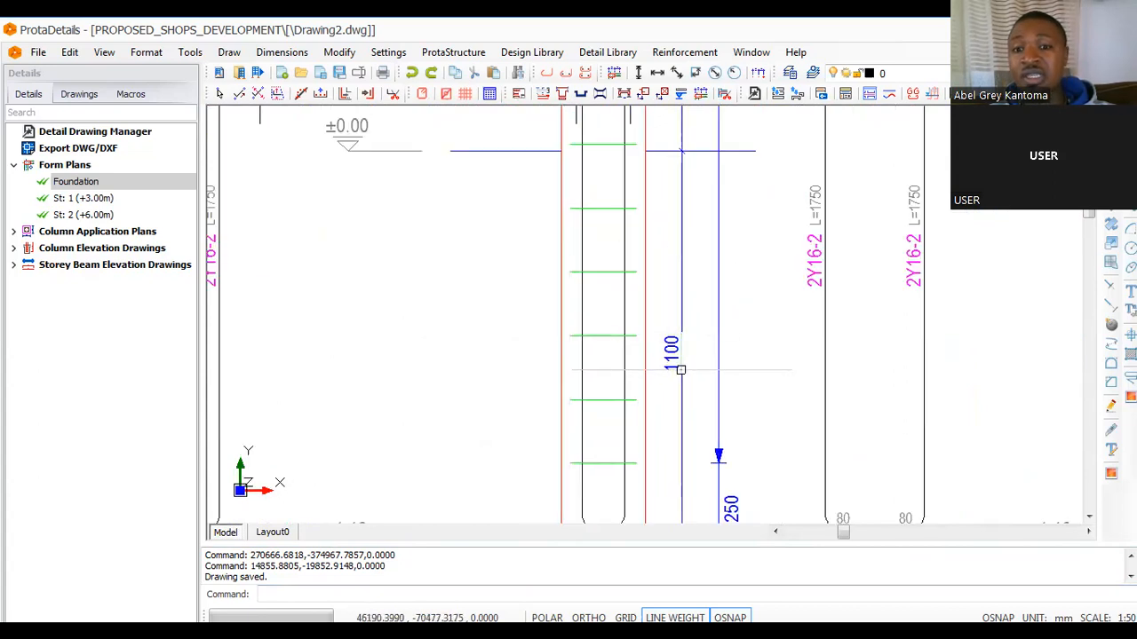
{"action": "scroll", "coordinate": [669, 346], "scroll_direction": "down", "scroll_amount": 3}
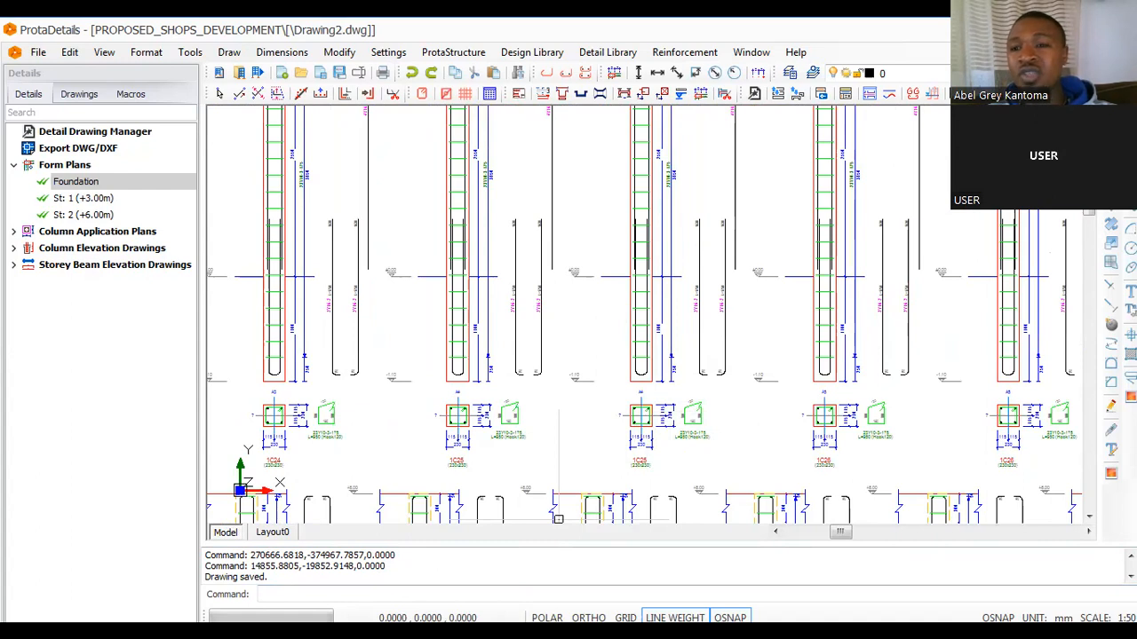
{"action": "scroll", "coordinate": [666, 302], "scroll_direction": "up", "scroll_amount": 5}
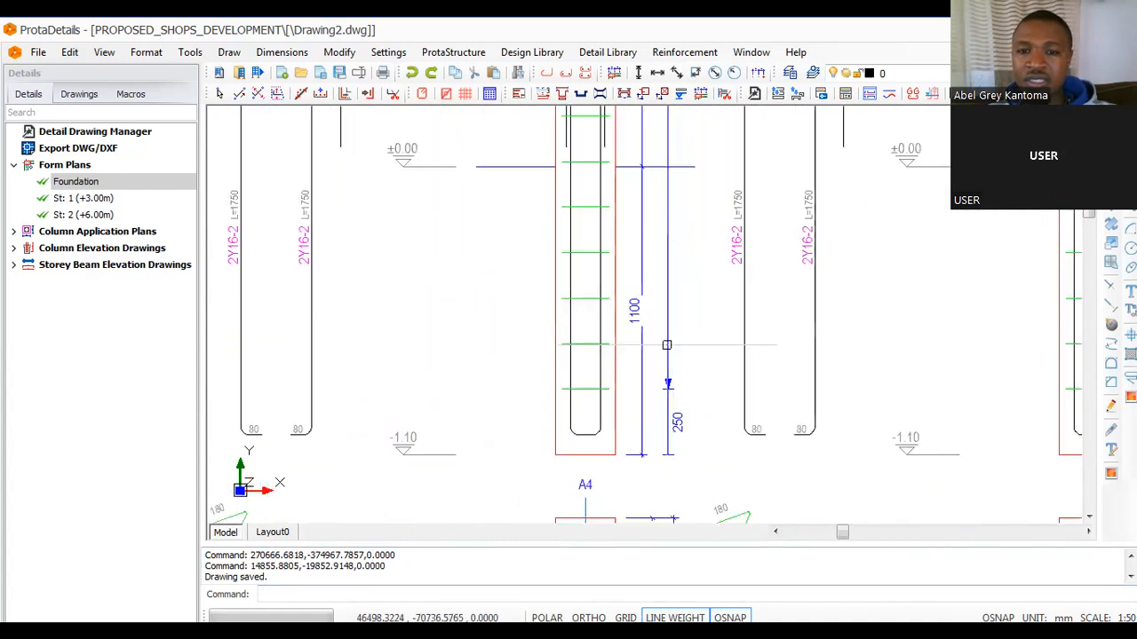
{"action": "scroll", "coordinate": [613, 273], "scroll_direction": "down", "scroll_amount": 3}
{"action": "scroll", "coordinate": [655, 356], "scroll_direction": "up", "scroll_amount": 3}
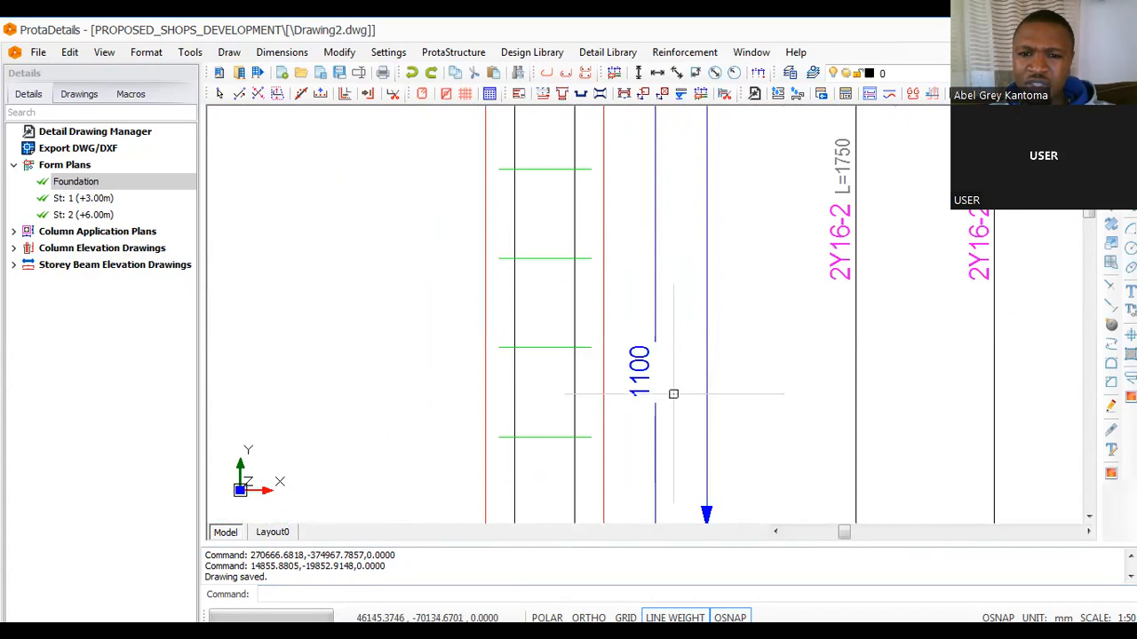
{"action": "scroll", "coordinate": [666, 363], "scroll_direction": "down", "scroll_amount": 5}
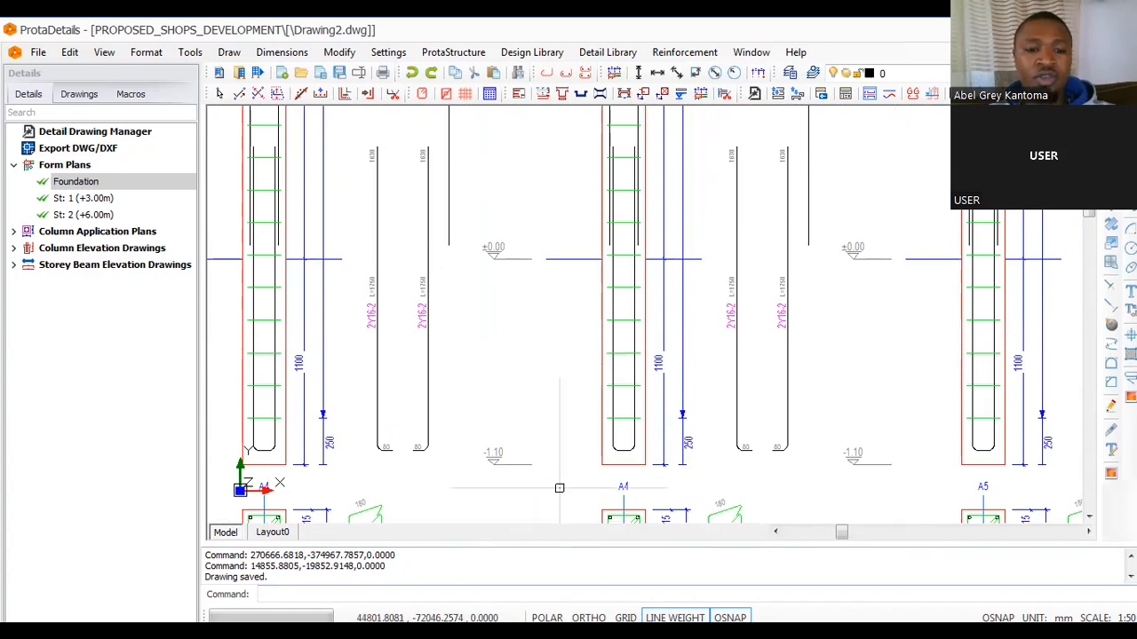
Examine the bar laps above the ±0.00 level and the length labels at the upper ends of the starter bars.
{"action": "key", "text": "alt+Tab"}
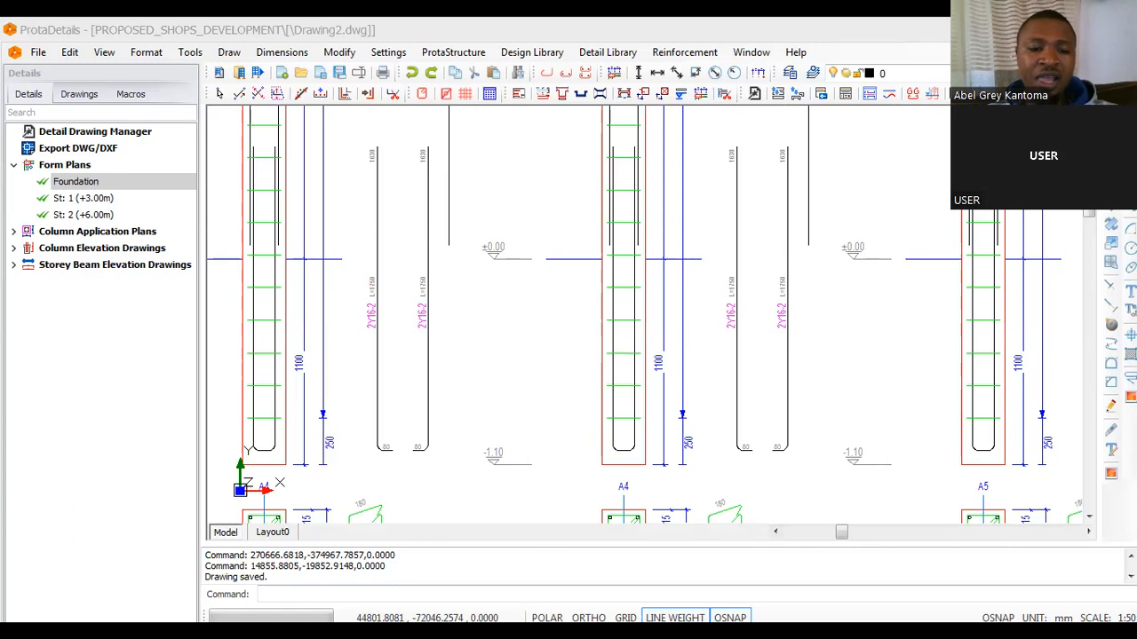
{"action": "mouse_move", "coordinate": [411, 409]}
{"action": "left_mouse_down"}
{"action": "mouse_move", "coordinate": [444, 279]}
{"action": "mouse_move", "coordinate": [536, 322]}
{"action": "mouse_move", "coordinate": [403, 405]}
{"action": "mouse_move", "coordinate": [393, 400]}
{"action": "mouse_move", "coordinate": [432, 347]}
{"action": "mouse_move", "coordinate": [400, 369]}
{"action": "mouse_move", "coordinate": [405, 339]}
{"action": "left_mouse_up"}
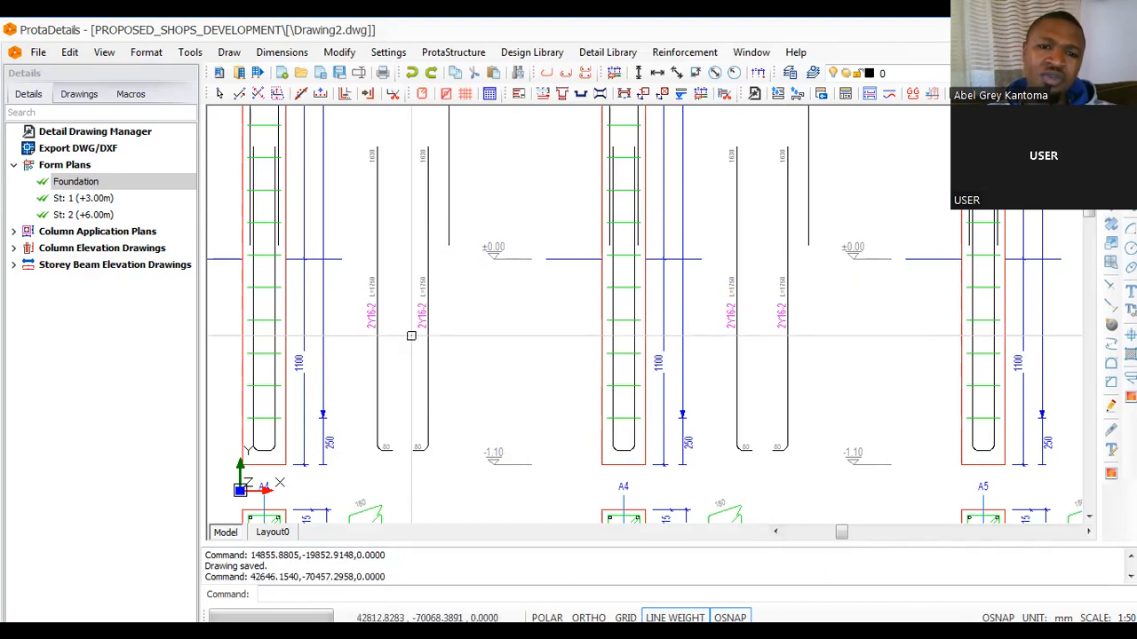
{"action": "scroll", "coordinate": [495, 357], "scroll_direction": "down", "scroll_amount": 1}
{"action": "scroll", "coordinate": [350, 238], "scroll_direction": "up", "scroll_amount": 1}
{"action": "scroll", "coordinate": [459, 325], "scroll_direction": "down", "scroll_amount": 1}
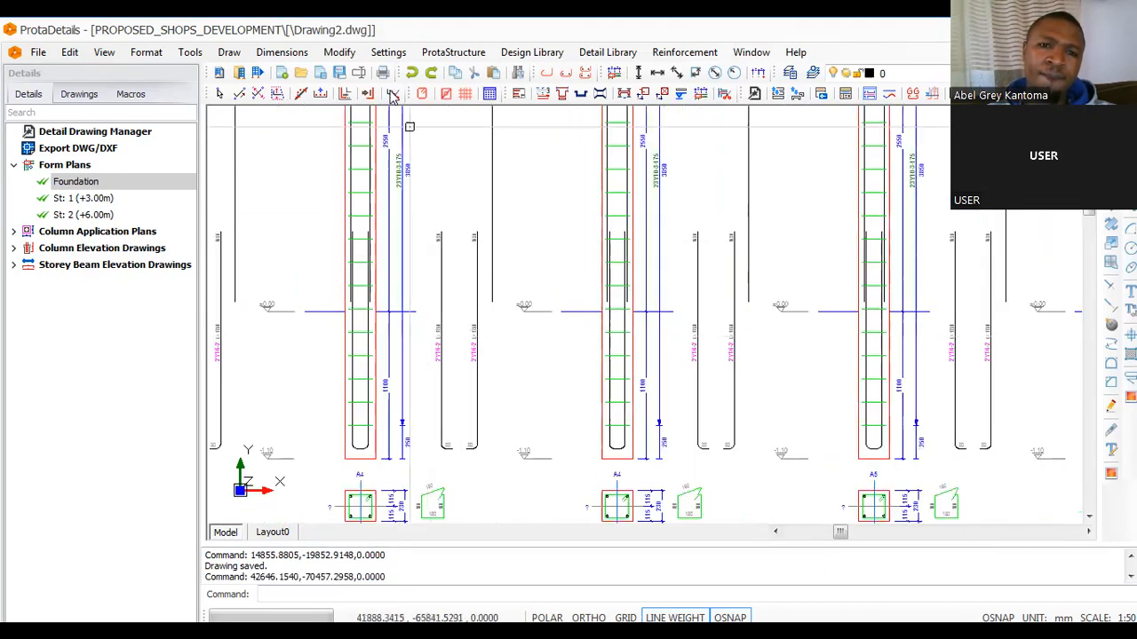
{"action": "scroll", "coordinate": [443, 260], "scroll_direction": "up", "scroll_amount": 4}
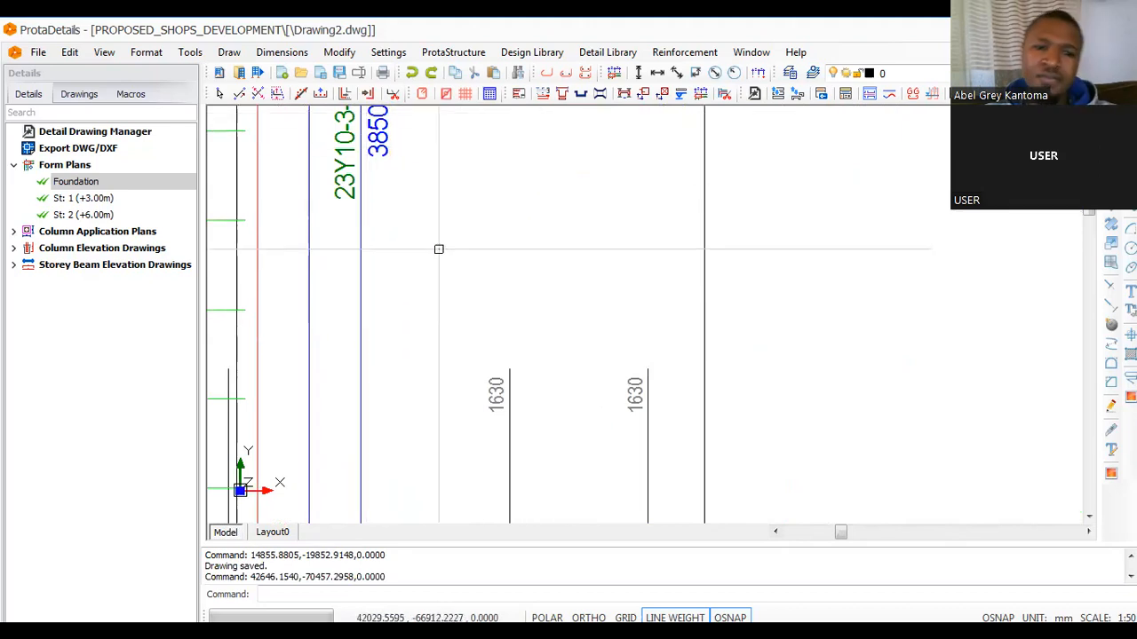
{"action": "scroll", "coordinate": [574, 314], "scroll_direction": "down", "scroll_amount": 5}
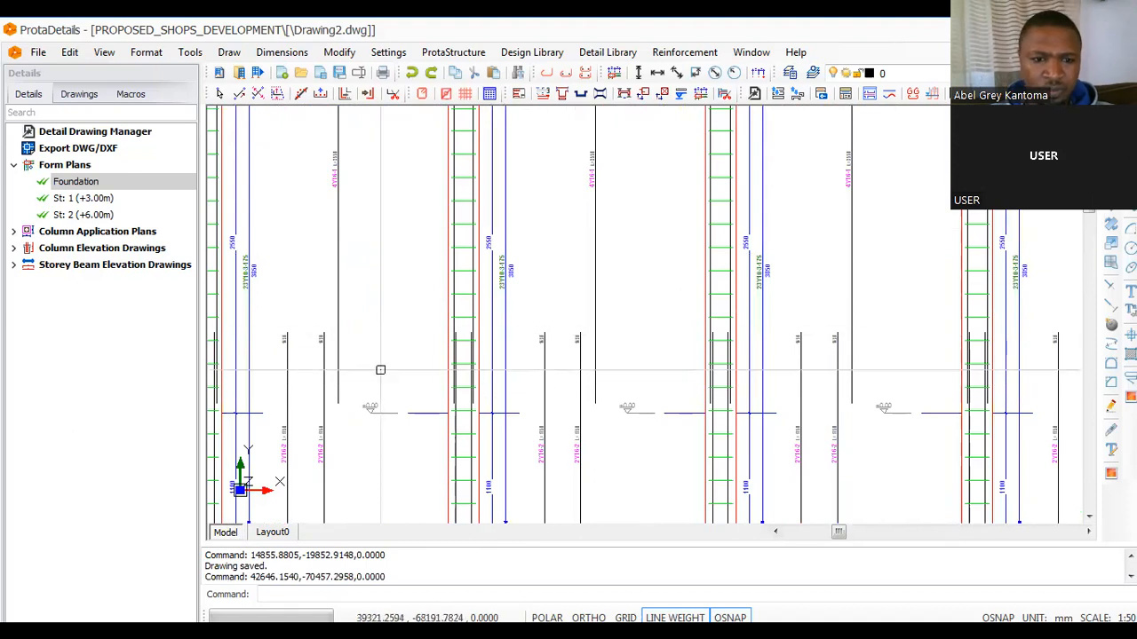
Read the starter-bar labels and lengths below ±0.00 on the neighbouring column elevations.
{"action": "scroll", "coordinate": [283, 417], "scroll_direction": "up", "scroll_amount": 5}
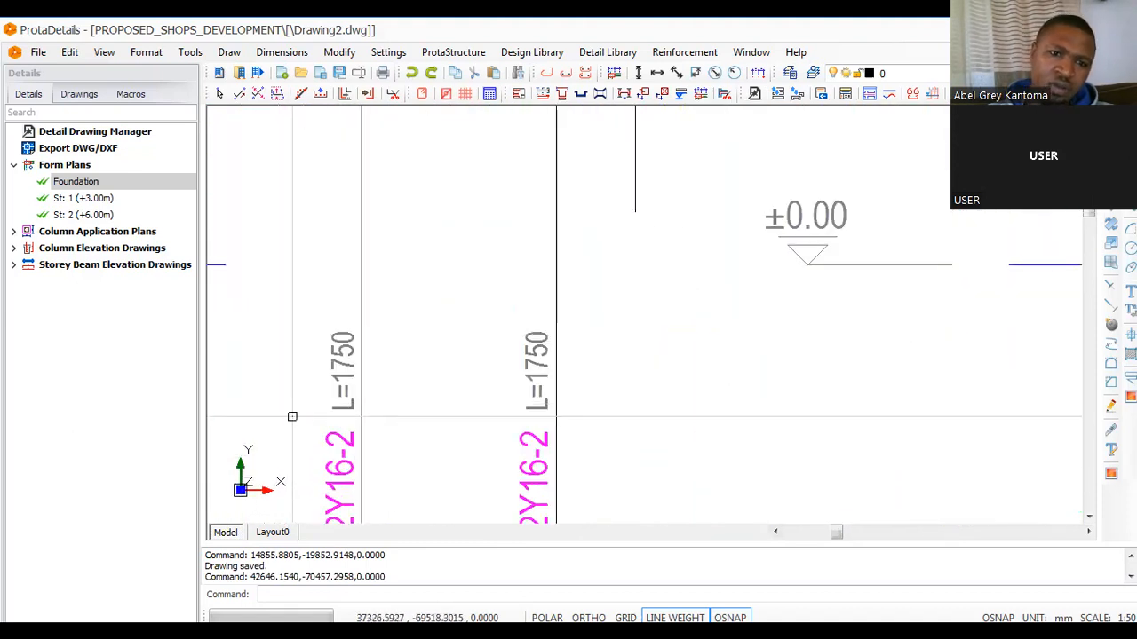
{"action": "scroll", "coordinate": [647, 325], "scroll_direction": "down", "scroll_amount": 3}
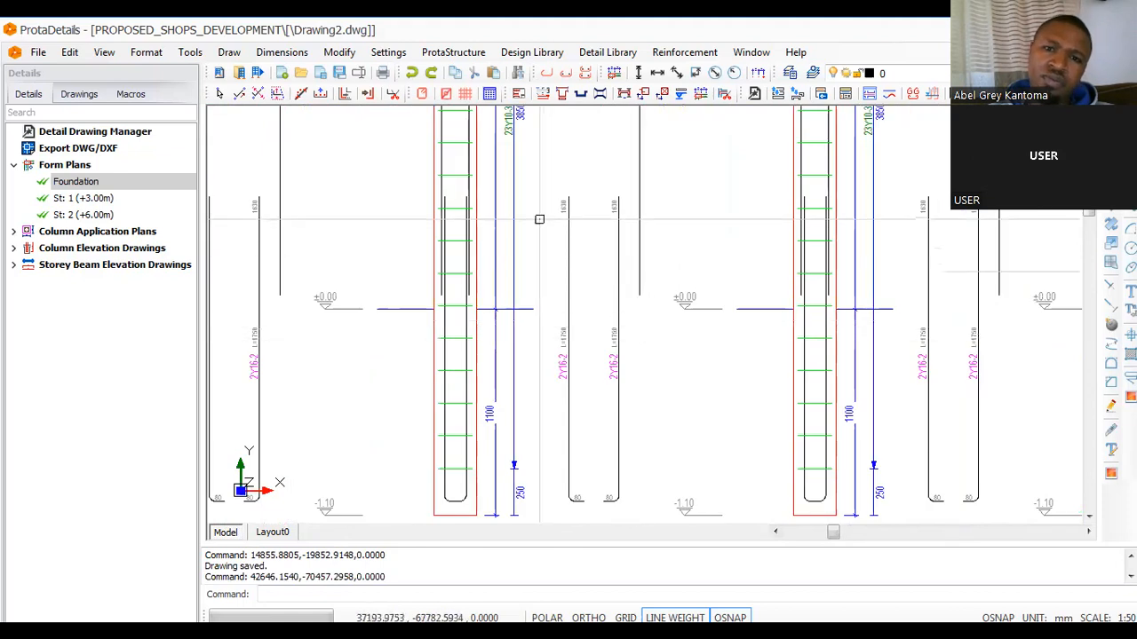
{"action": "scroll", "coordinate": [585, 264], "scroll_direction": "down", "scroll_amount": 2}
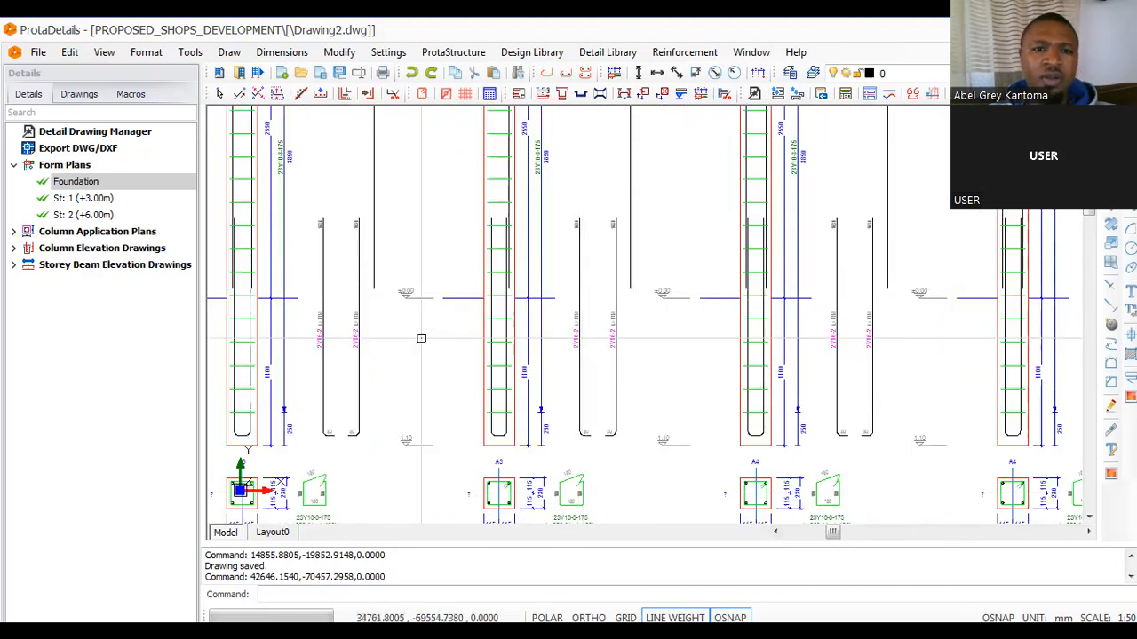
{"action": "scroll", "coordinate": [302, 373], "scroll_direction": "up", "scroll_amount": 3}
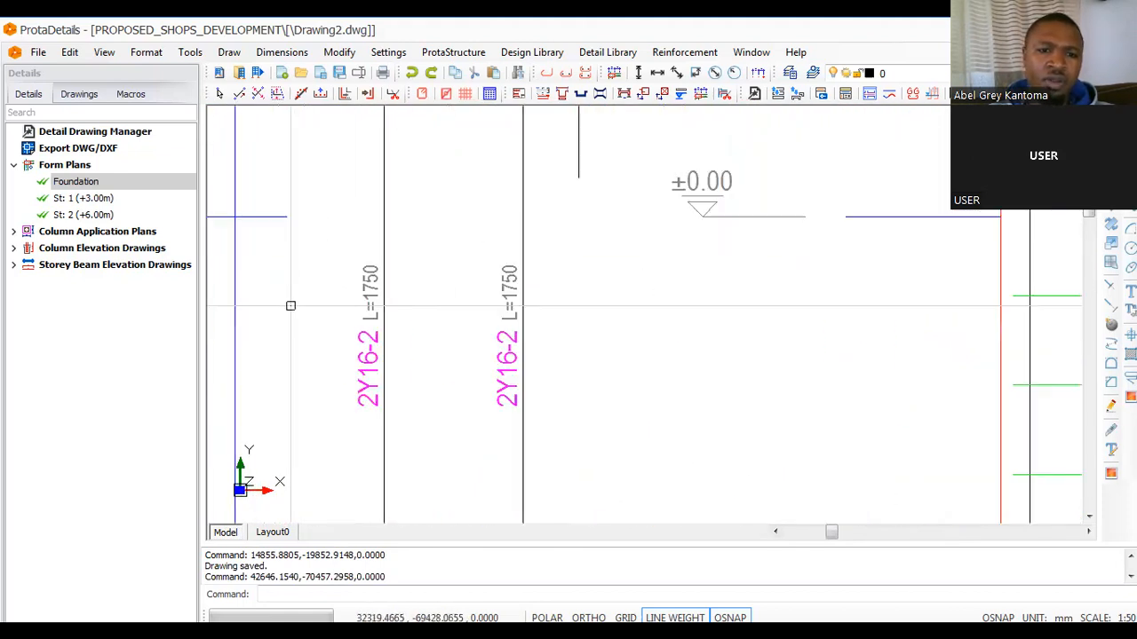
{"action": "scroll", "coordinate": [297, 356], "scroll_direction": "down", "scroll_amount": 5}
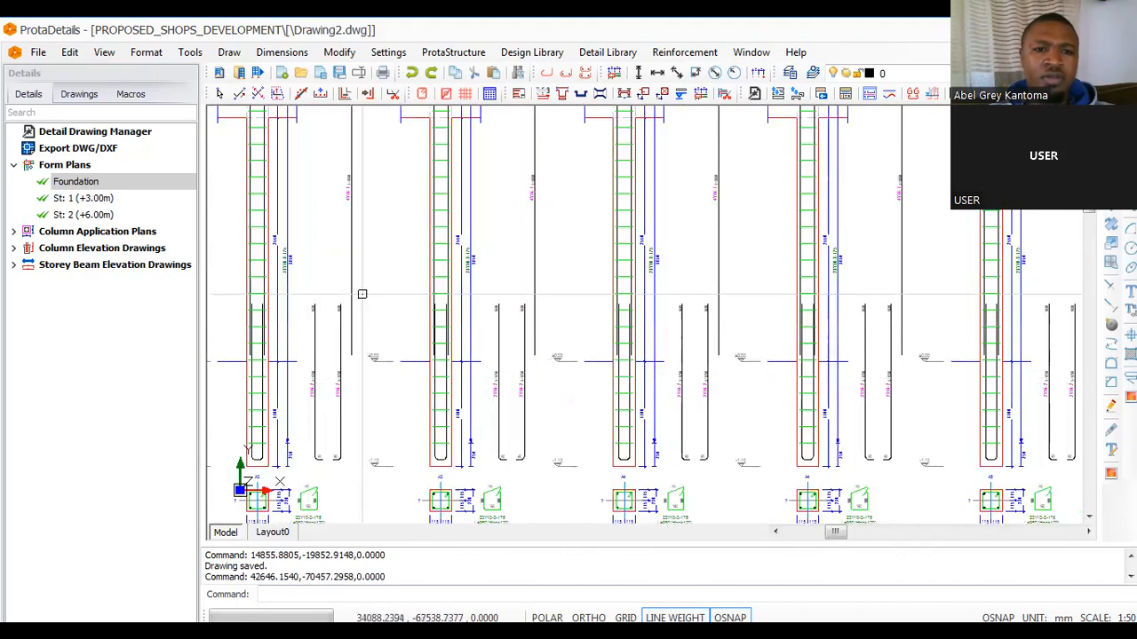
Read the link label and the adjacent link-zone dimension on a column elevation above the ±0.00 level.
{"action": "scroll", "coordinate": [353, 185], "scroll_direction": "up", "scroll_amount": 4}
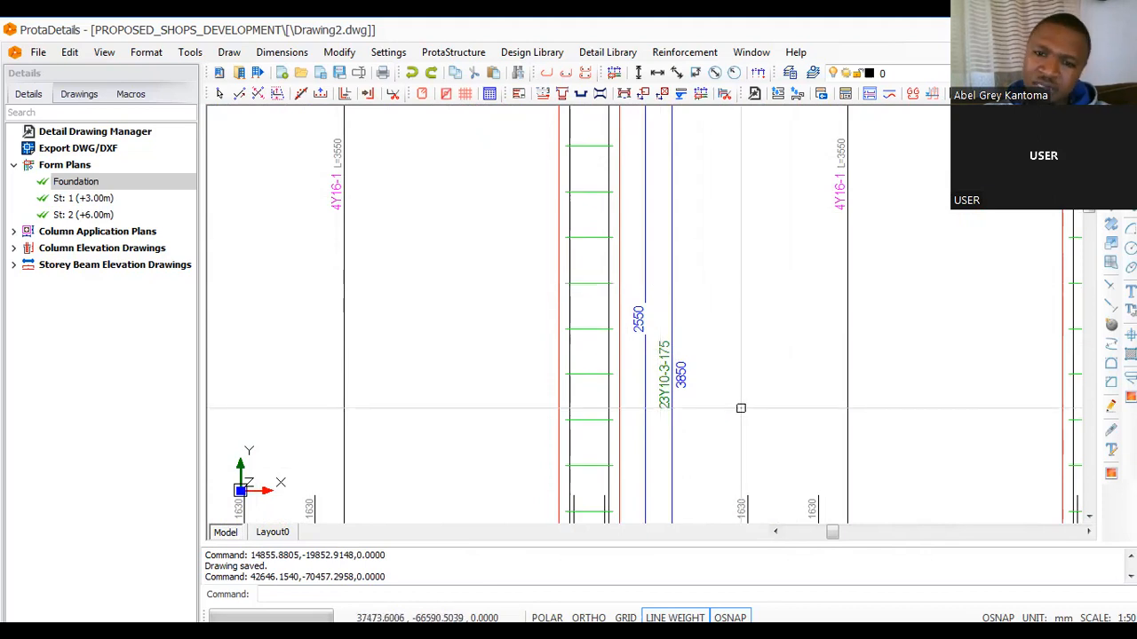
{"action": "scroll", "coordinate": [679, 369], "scroll_direction": "up", "scroll_amount": 4}
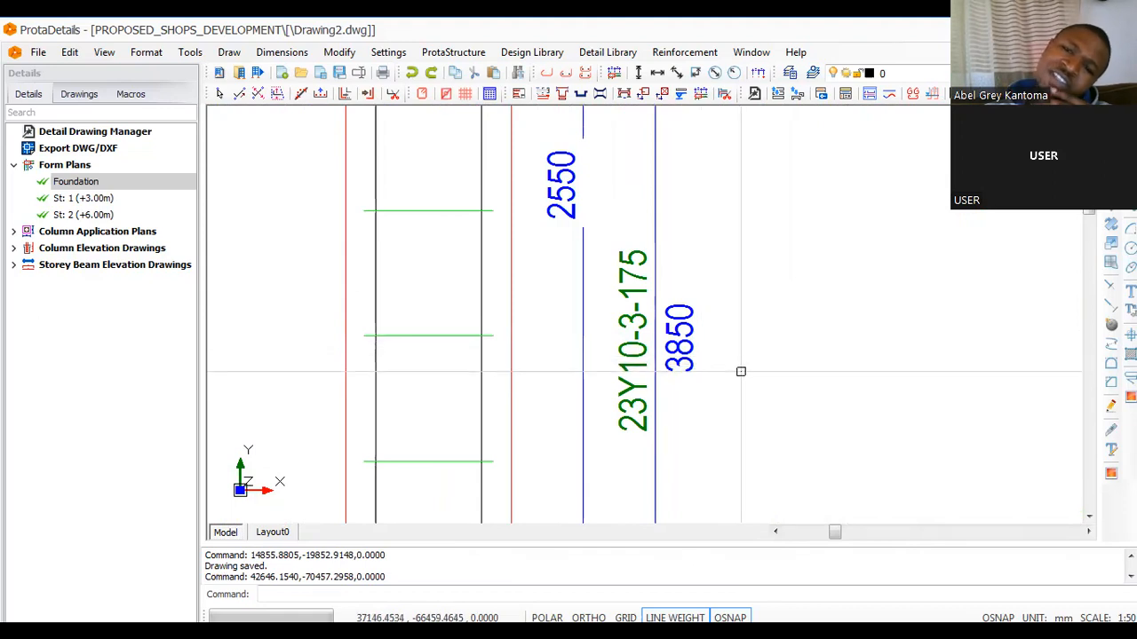
{"action": "scroll", "coordinate": [732, 394], "scroll_direction": "up", "scroll_amount": 2}
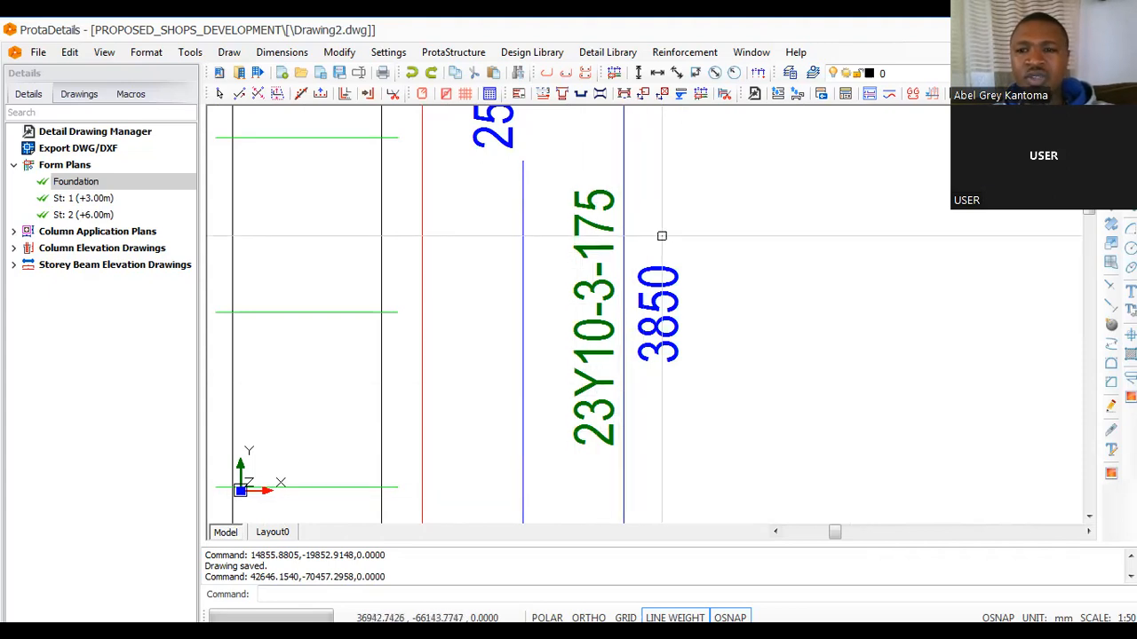
{"action": "scroll", "coordinate": [509, 232], "scroll_direction": "down", "scroll_amount": 5}
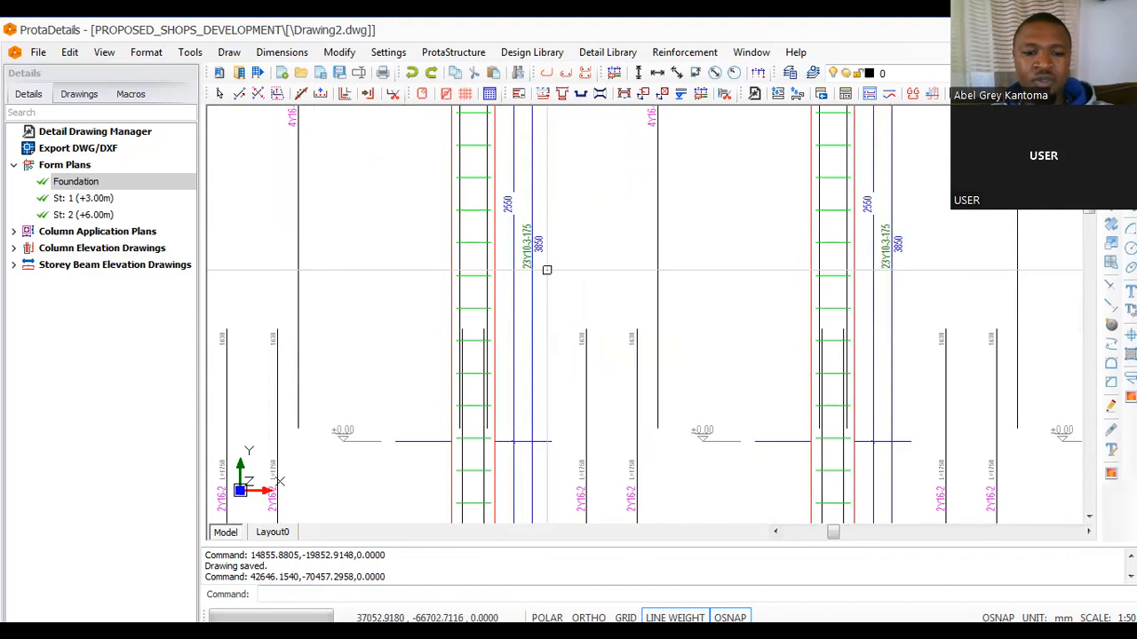
Examine the link label and the link-zone dimensions beside the column elevation above the ±0.00 level, comparing neighbouring columns.
{"action": "scroll", "coordinate": [545, 270], "scroll_direction": "down", "scroll_amount": 1}
{"action": "scroll", "coordinate": [535, 257], "scroll_direction": "up", "scroll_amount": 1}
{"action": "scroll", "coordinate": [533, 257], "scroll_direction": "up", "scroll_amount": 5}
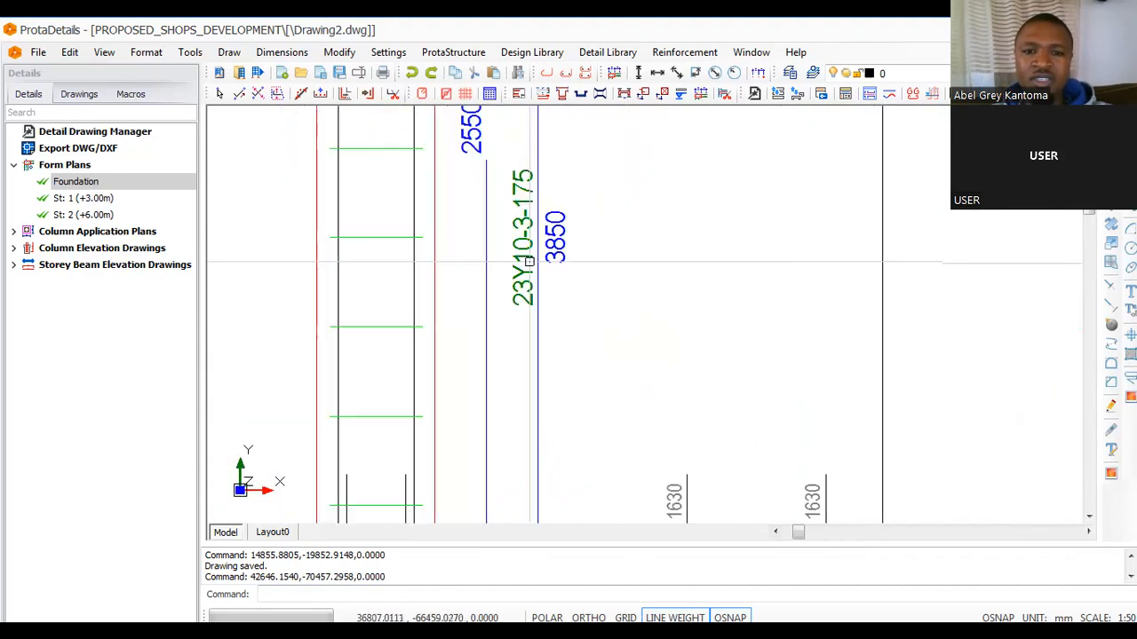
{"action": "scroll", "coordinate": [578, 262], "scroll_direction": "down", "scroll_amount": 1}
{"action": "scroll", "coordinate": [600, 265], "scroll_direction": "up", "scroll_amount": 2}
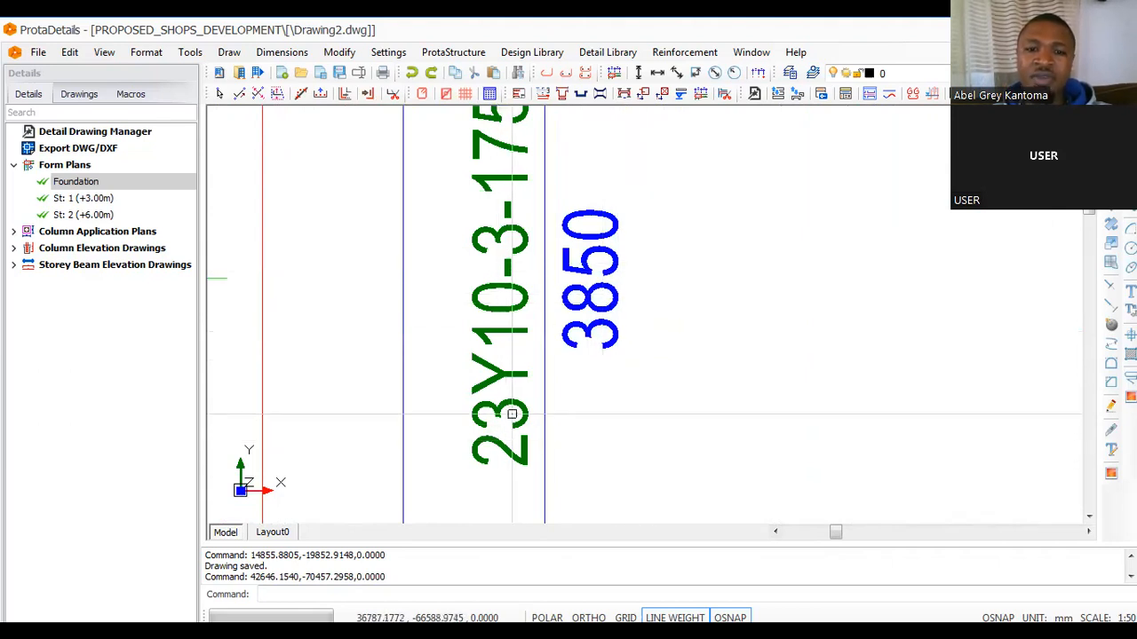
{"action": "scroll", "coordinate": [533, 321], "scroll_direction": "down", "scroll_amount": 5}
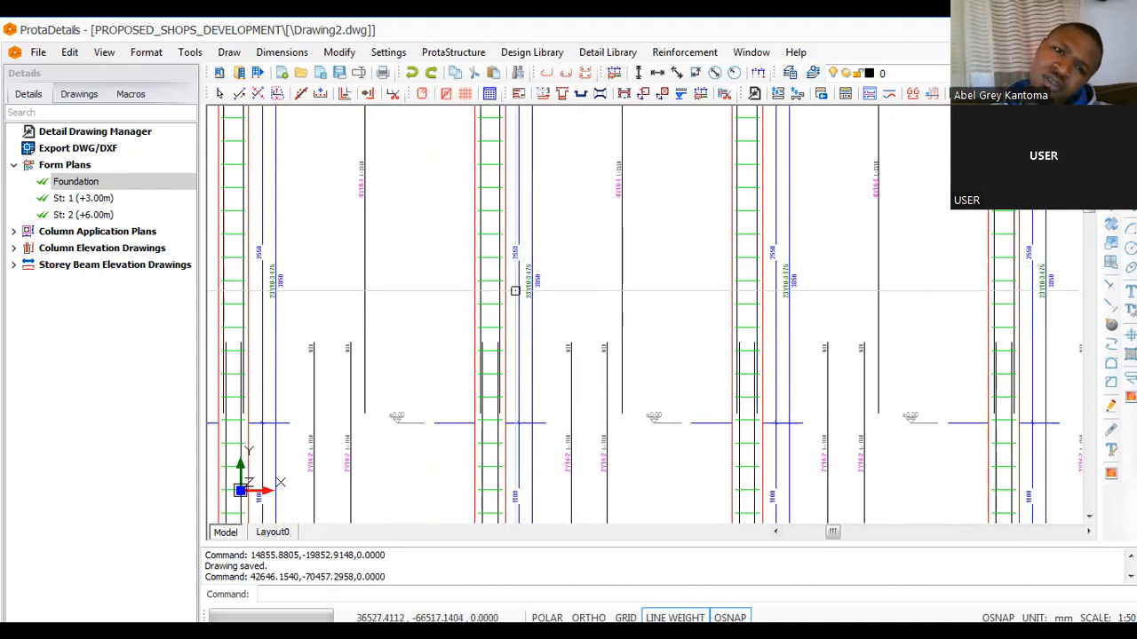
{"action": "scroll", "coordinate": [521, 314], "scroll_direction": "up", "scroll_amount": 5}
{"action": "scroll", "coordinate": [642, 279], "scroll_direction": "down", "scroll_amount": 3}
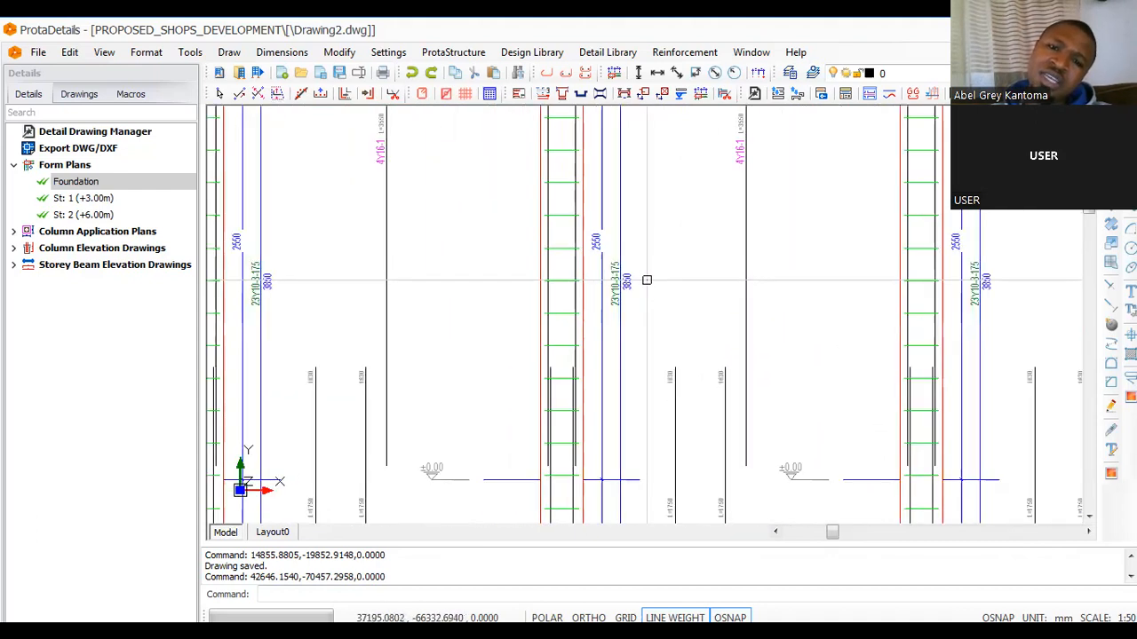
{"action": "scroll", "coordinate": [622, 279], "scroll_direction": "up", "scroll_amount": 2}
{"action": "scroll", "coordinate": [622, 279], "scroll_direction": "up", "scroll_amount": 2}
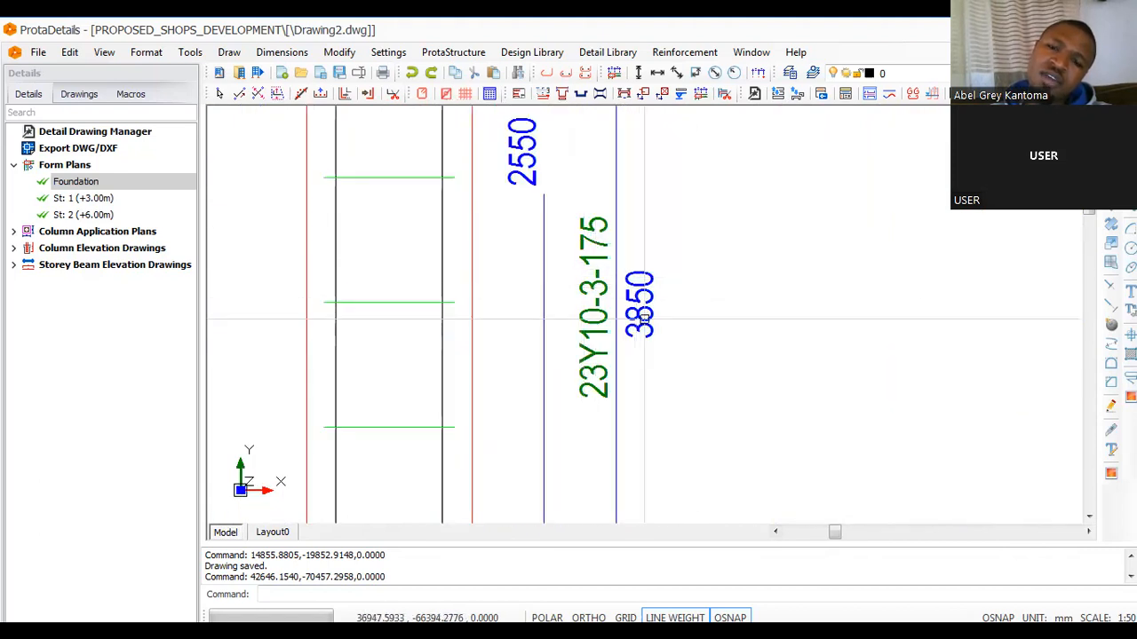
{"action": "scroll", "coordinate": [571, 219], "scroll_direction": "up", "scroll_amount": 2}
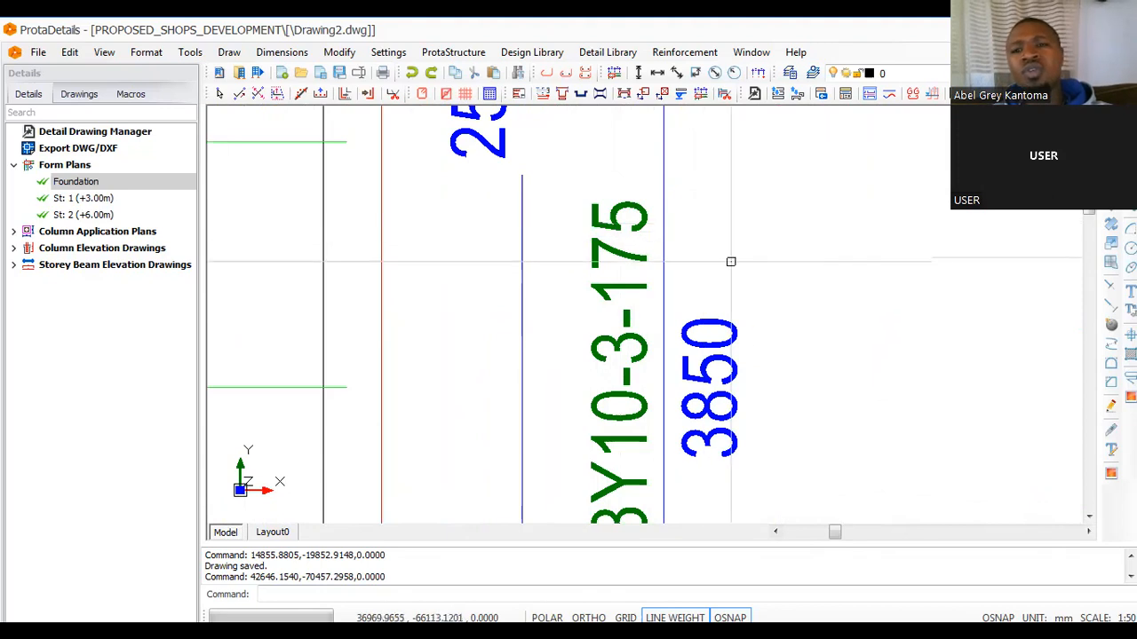
{"action": "left_click", "coordinate": [764, 227]}
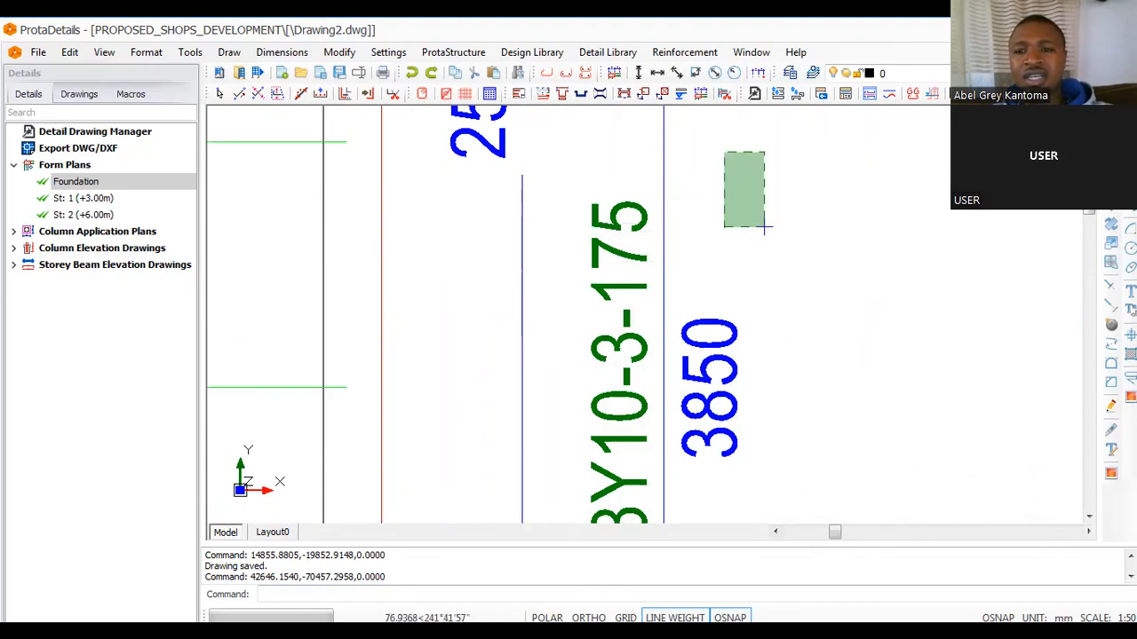
{"action": "left_click", "coordinate": [775, 237]}
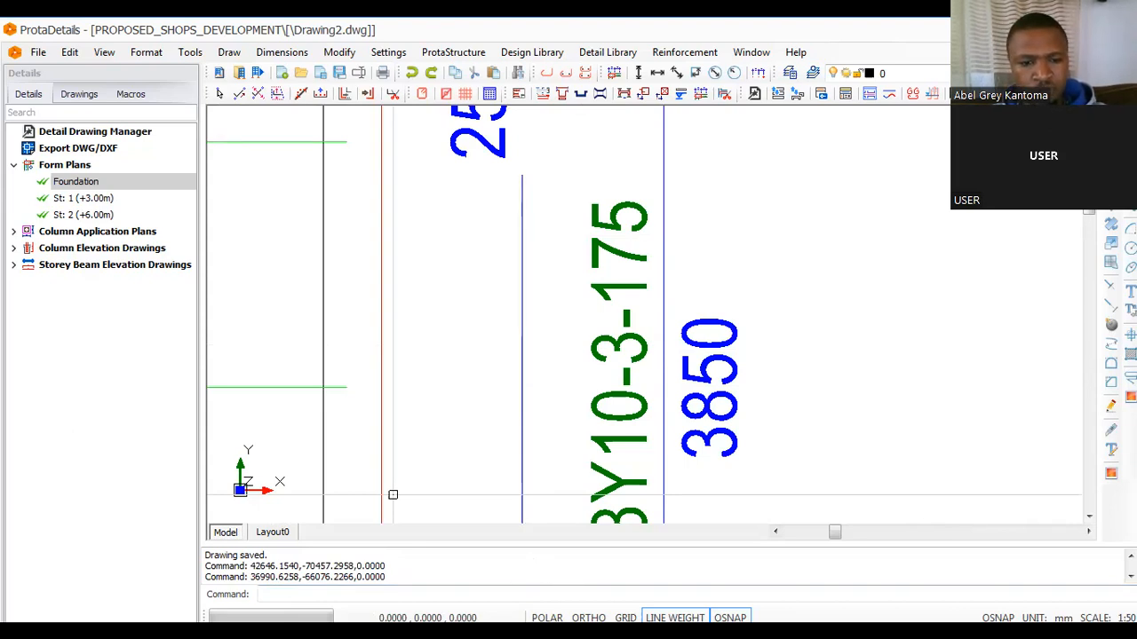
{"action": "key", "text": "Escape"}
{"action": "key", "text": "Escape"}
{"action": "key", "text": "Escape"}
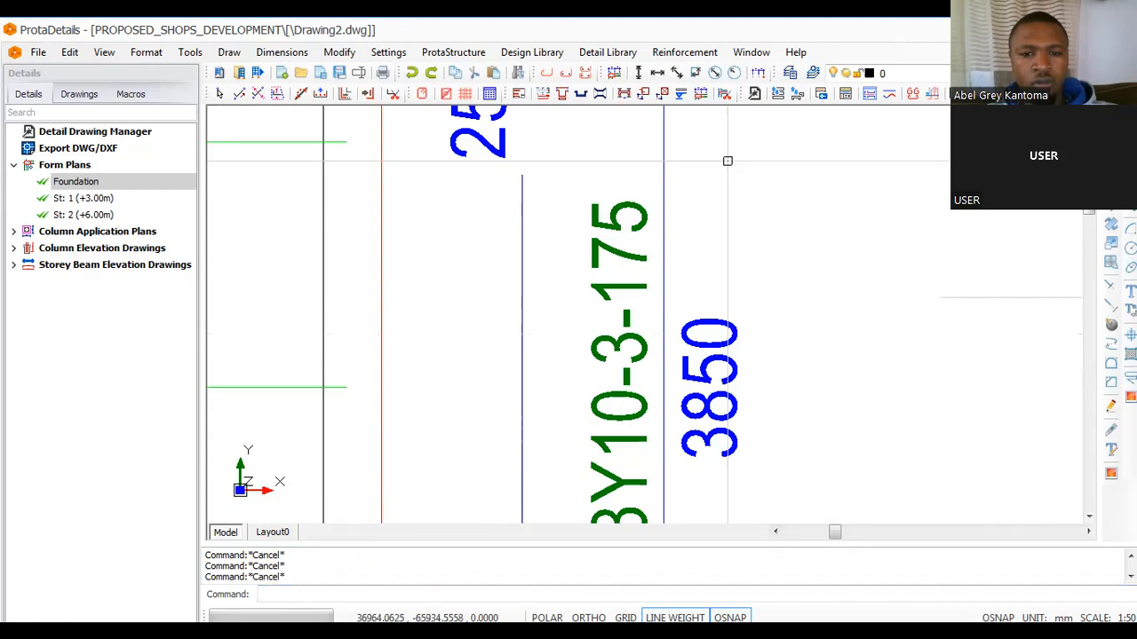
{"action": "left_click", "coordinate": [557, 377]}
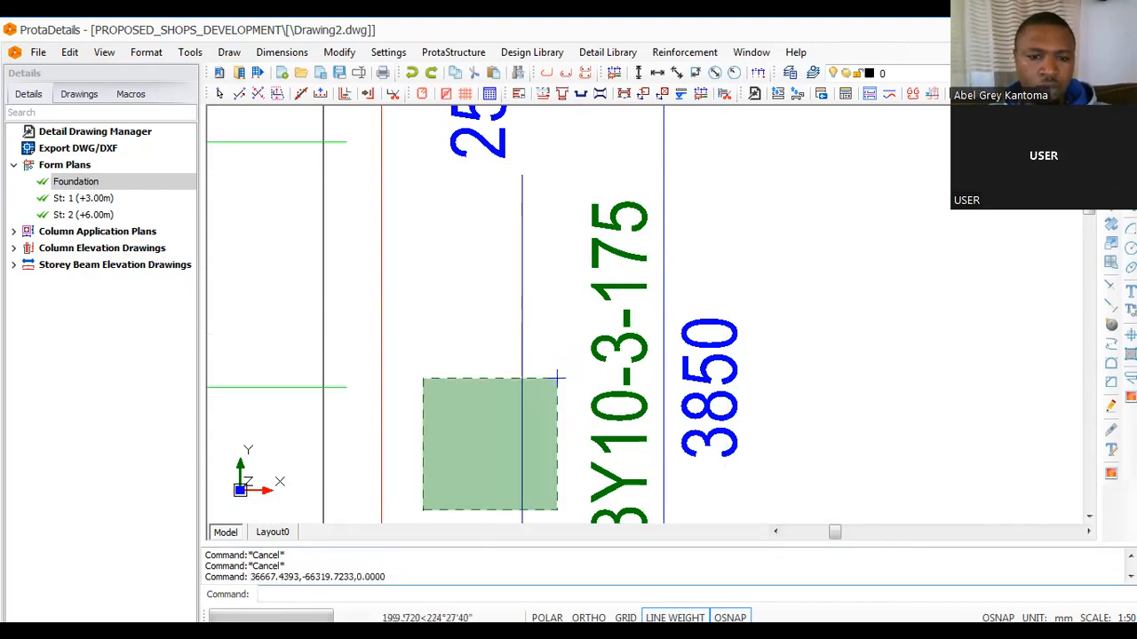
{"action": "left_click", "coordinate": [571, 508]}
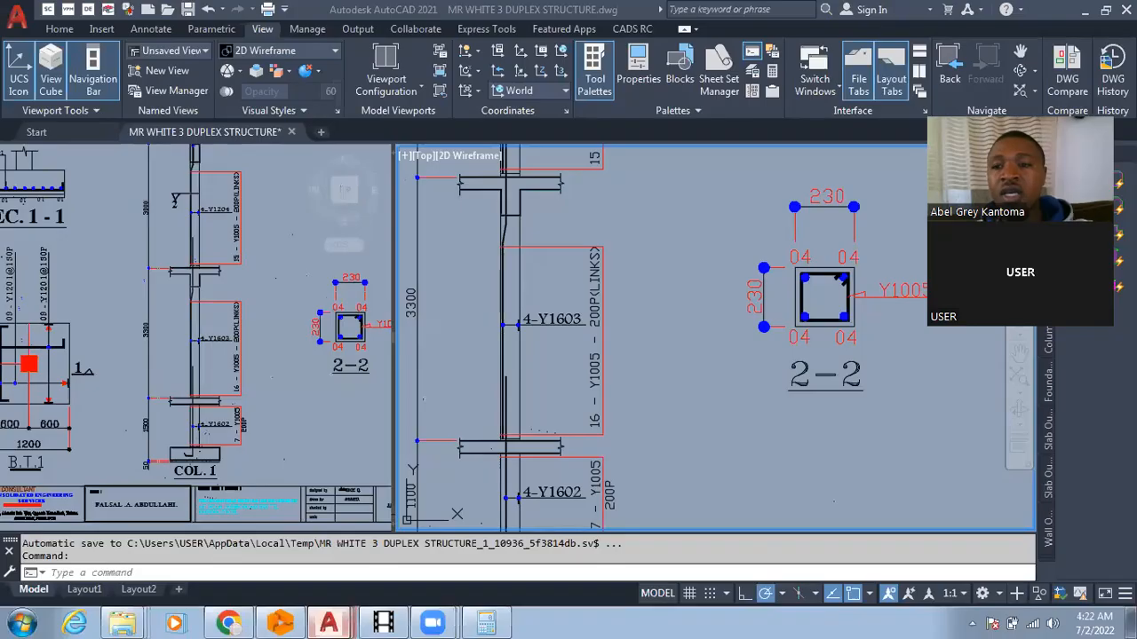
Examine the COL. 1 elevation between the two floor levels, including its main bars and links, together with section 2-2.
{"action": "scroll", "coordinate": [680, 272], "scroll_direction": "down", "scroll_amount": 3}
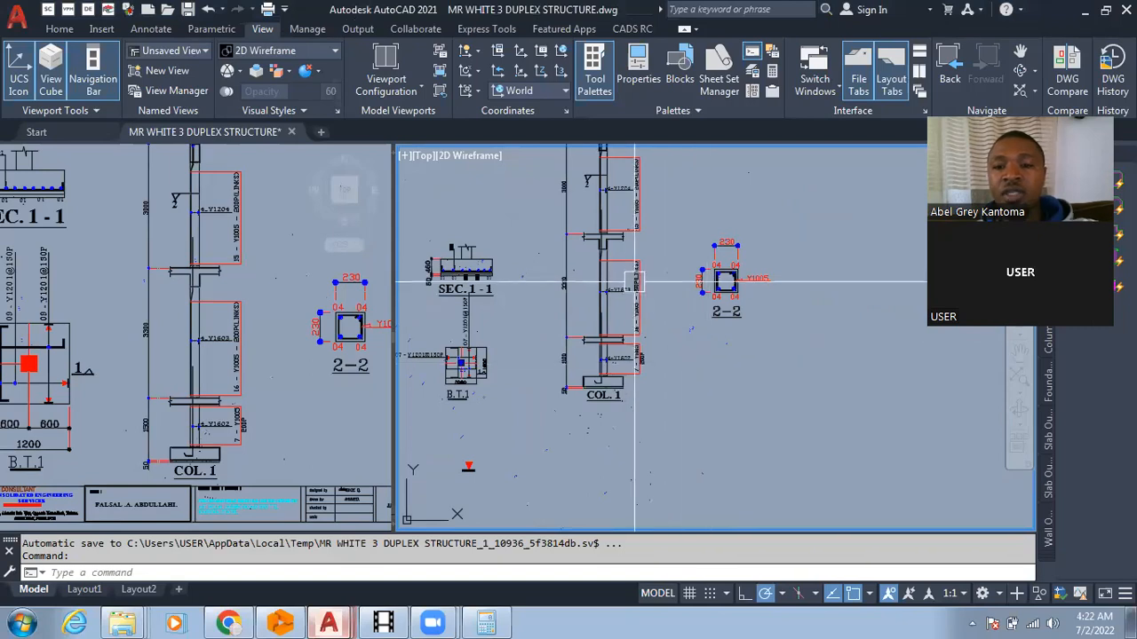
{"action": "scroll", "coordinate": [636, 254], "scroll_direction": "up", "scroll_amount": 1}
{"action": "scroll", "coordinate": [636, 254], "scroll_direction": "up", "scroll_amount": 2}
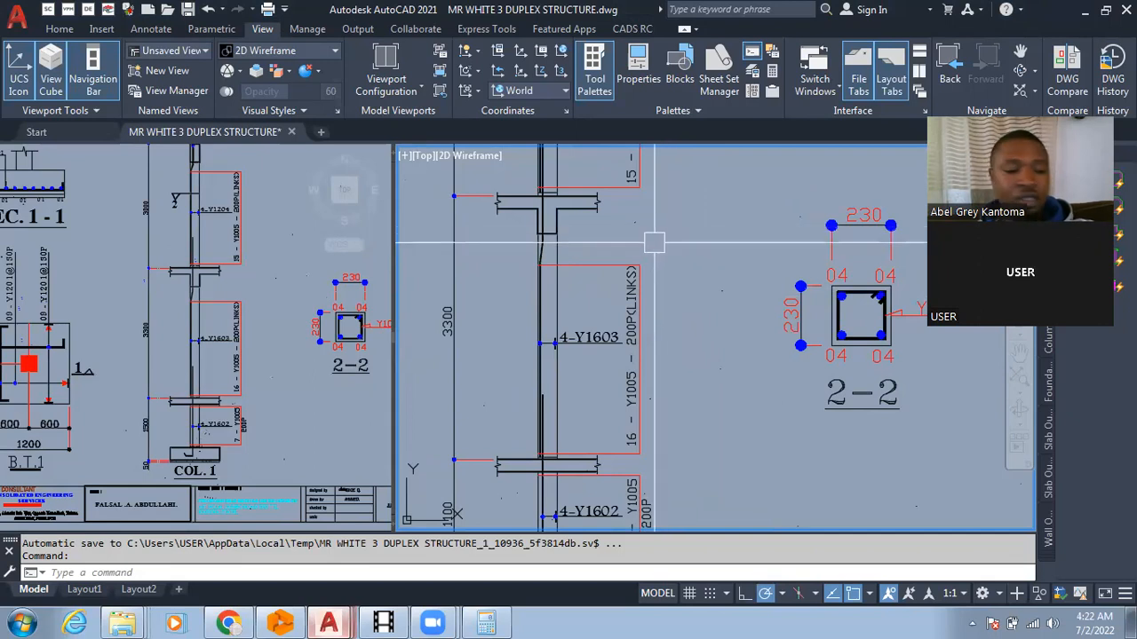
{"action": "scroll", "coordinate": [654, 241], "scroll_direction": "down", "scroll_amount": 3}
{"action": "scroll", "coordinate": [640, 327], "scroll_direction": "up", "scroll_amount": 3}
{"action": "scroll", "coordinate": [661, 365], "scroll_direction": "down", "scroll_amount": 3}
{"action": "scroll", "coordinate": [616, 267], "scroll_direction": "up", "scroll_amount": 3}
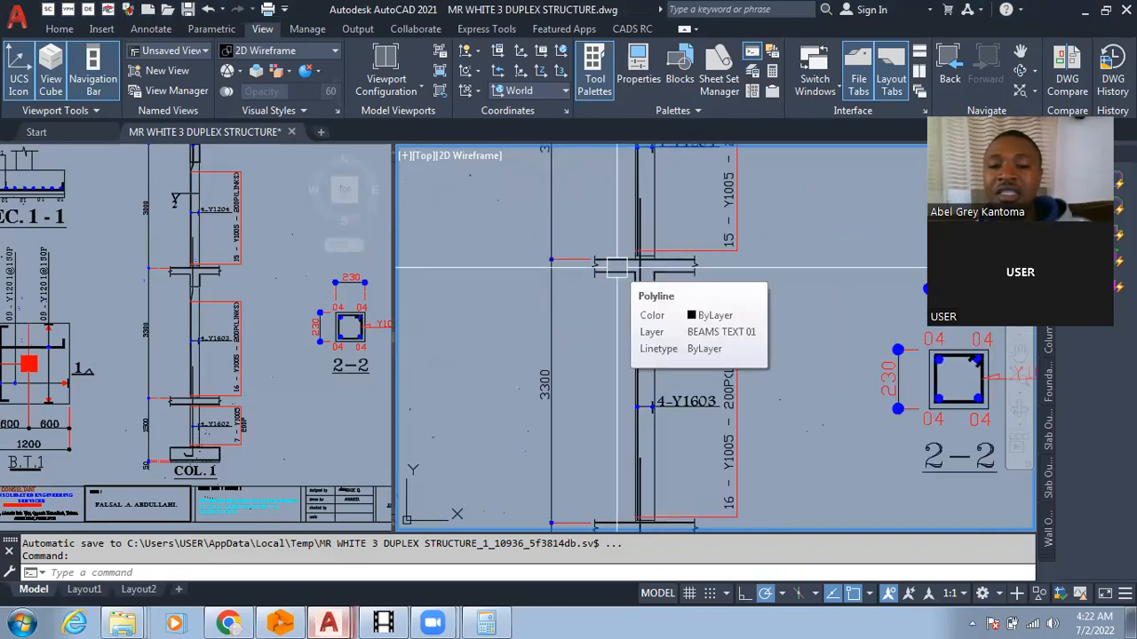
{"action": "scroll", "coordinate": [643, 321], "scroll_direction": "down", "scroll_amount": 4}
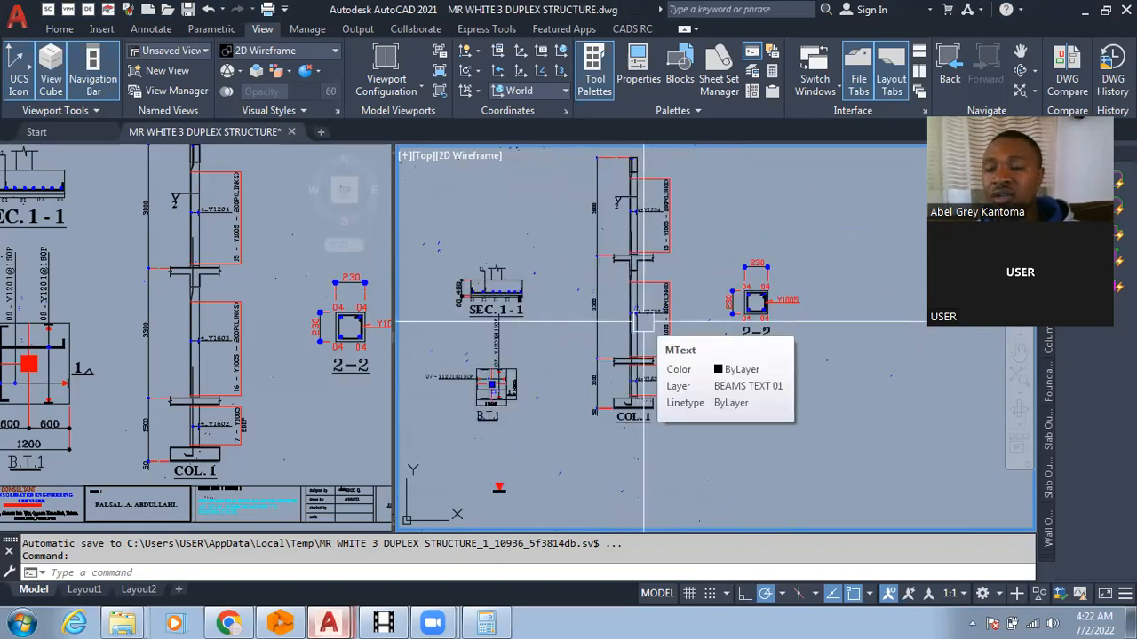
{"action": "scroll", "coordinate": [643, 321], "scroll_direction": "up", "scroll_amount": 5}
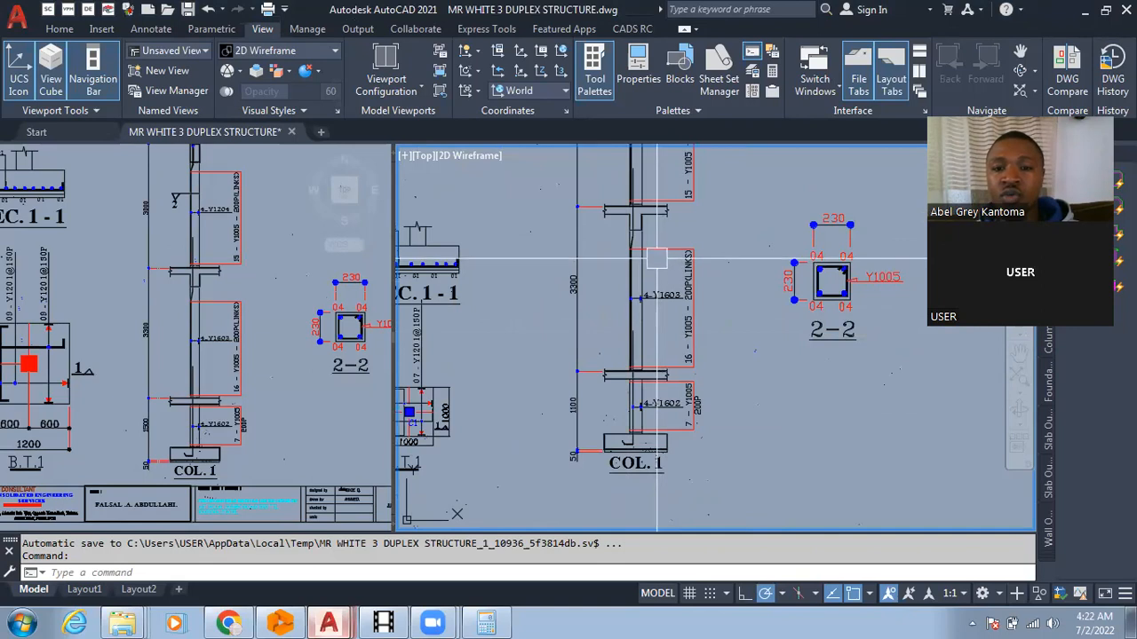
Examine the starter bars and links between the footing and the ground slab on the COL. 1 elevation.
{"action": "scroll", "coordinate": [608, 457], "scroll_direction": "up", "scroll_amount": 3}
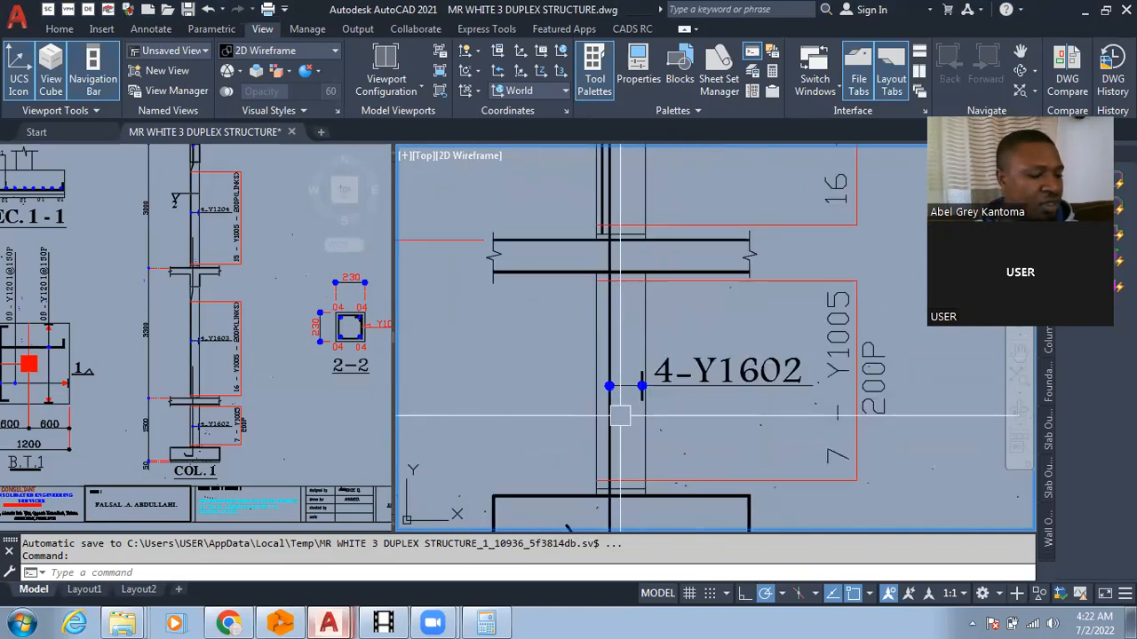
{"action": "scroll", "coordinate": [620, 415], "scroll_direction": "down", "scroll_amount": 6}
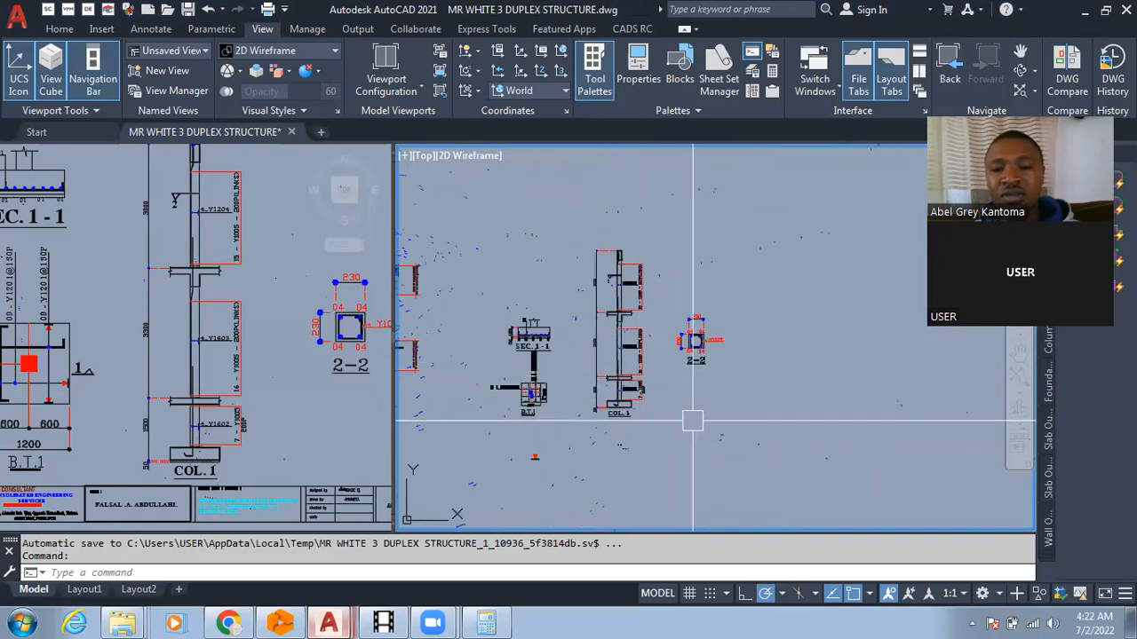
{"action": "scroll", "coordinate": [632, 373], "scroll_direction": "up", "scroll_amount": 5}
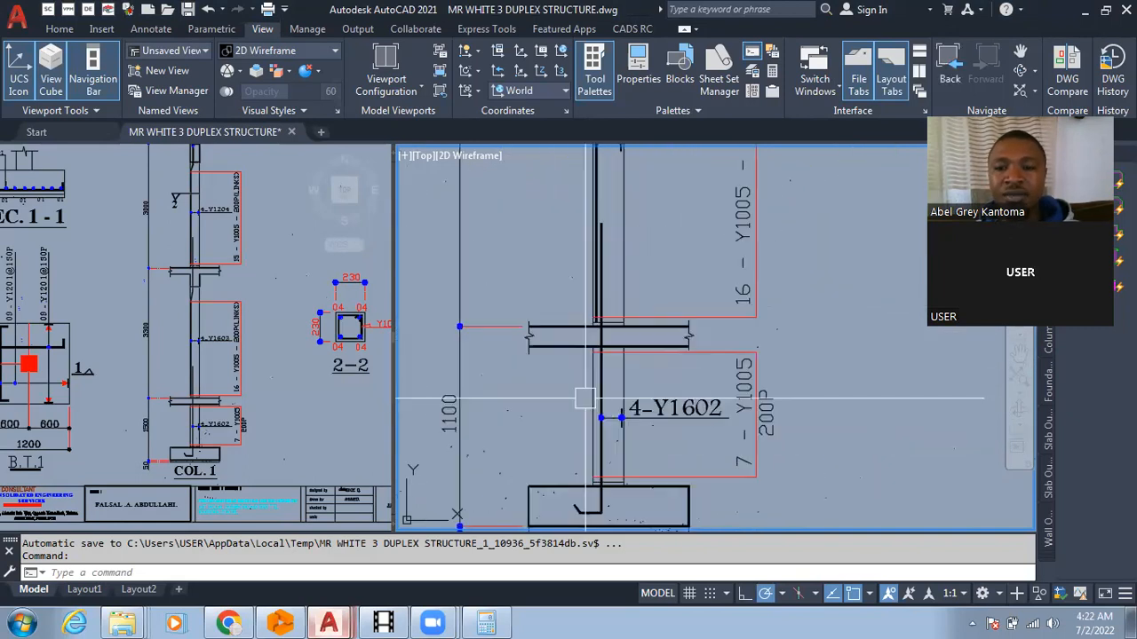
{"action": "scroll", "coordinate": [616, 410], "scroll_direction": "down", "scroll_amount": 3}
{"action": "scroll", "coordinate": [616, 410], "scroll_direction": "down", "scroll_amount": 4}
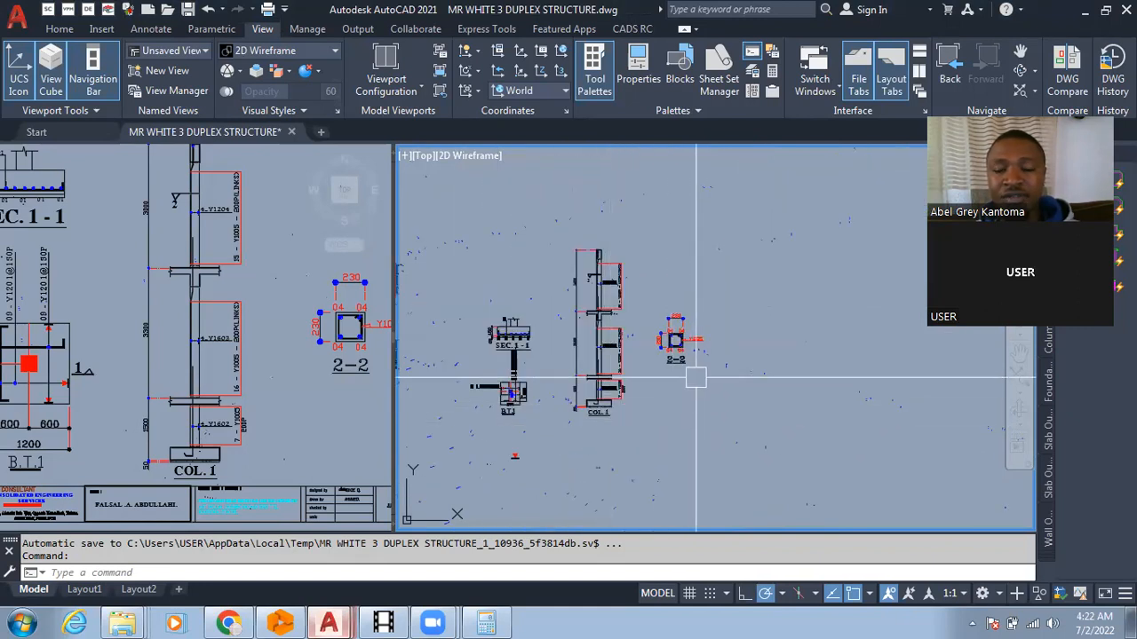
{"action": "scroll", "coordinate": [507, 359], "scroll_direction": "up", "scroll_amount": 6}
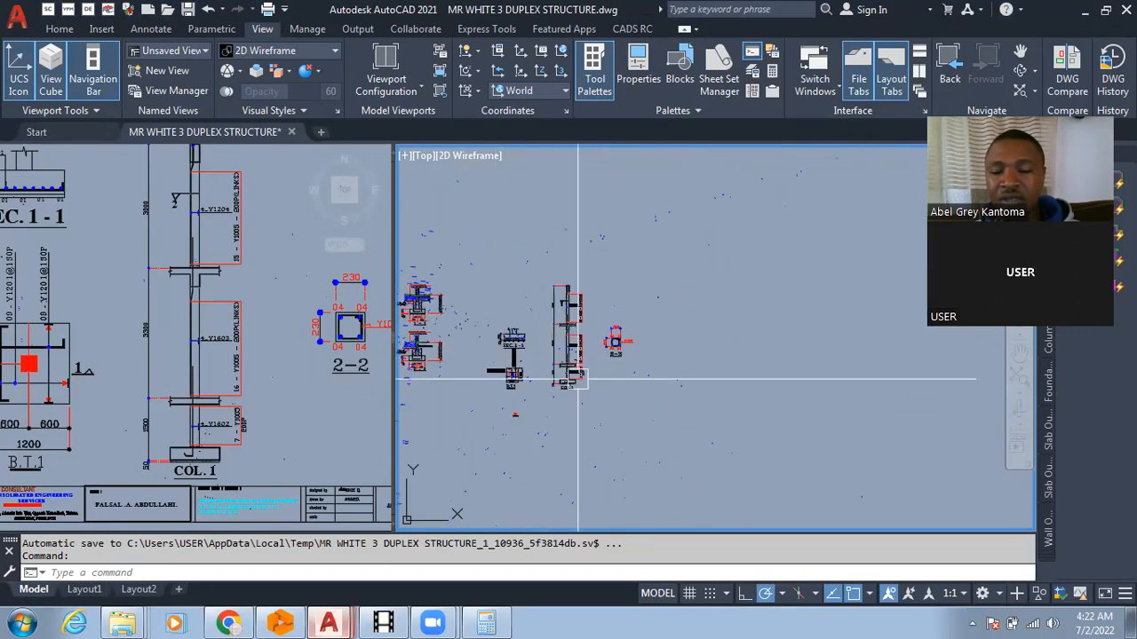
{"action": "scroll", "coordinate": [507, 386], "scroll_direction": "down", "scroll_amount": 4}
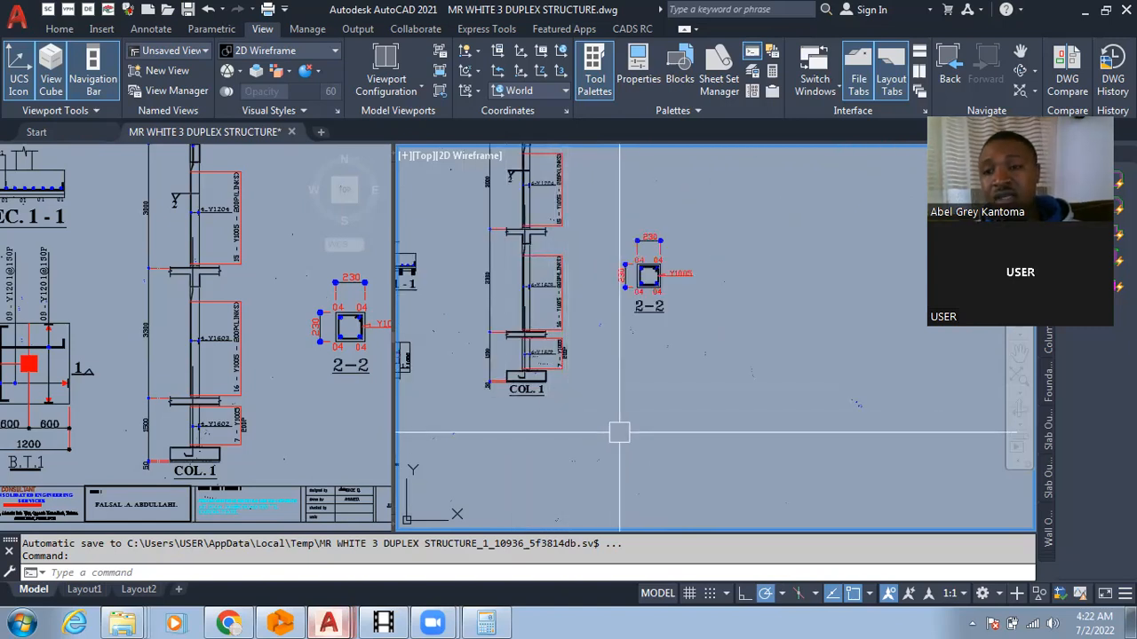
{"action": "scroll", "coordinate": [619, 432], "scroll_direction": "down", "scroll_amount": 2}
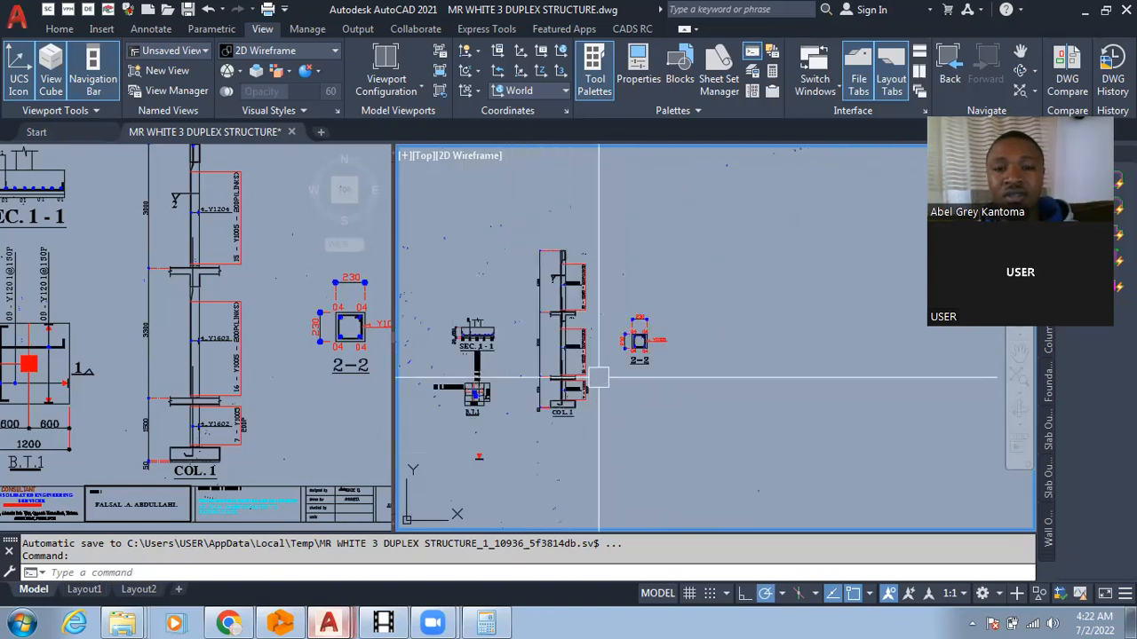
{"action": "scroll", "coordinate": [595, 364], "scroll_direction": "up", "scroll_amount": 6}
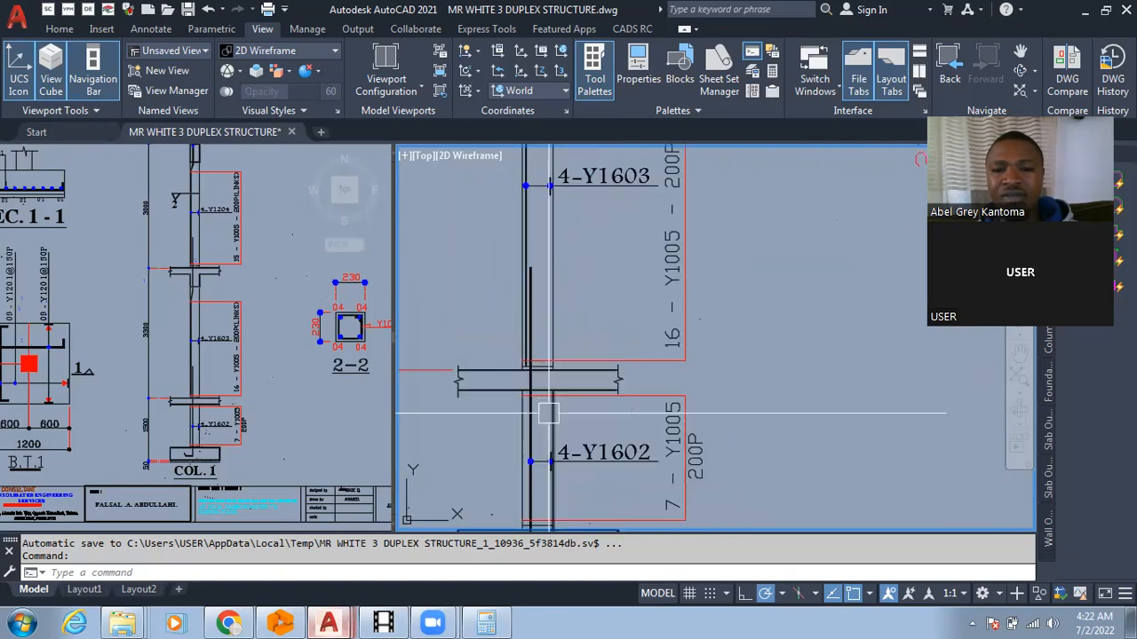
{"action": "scroll", "coordinate": [526, 344], "scroll_direction": "down", "scroll_amount": 7}
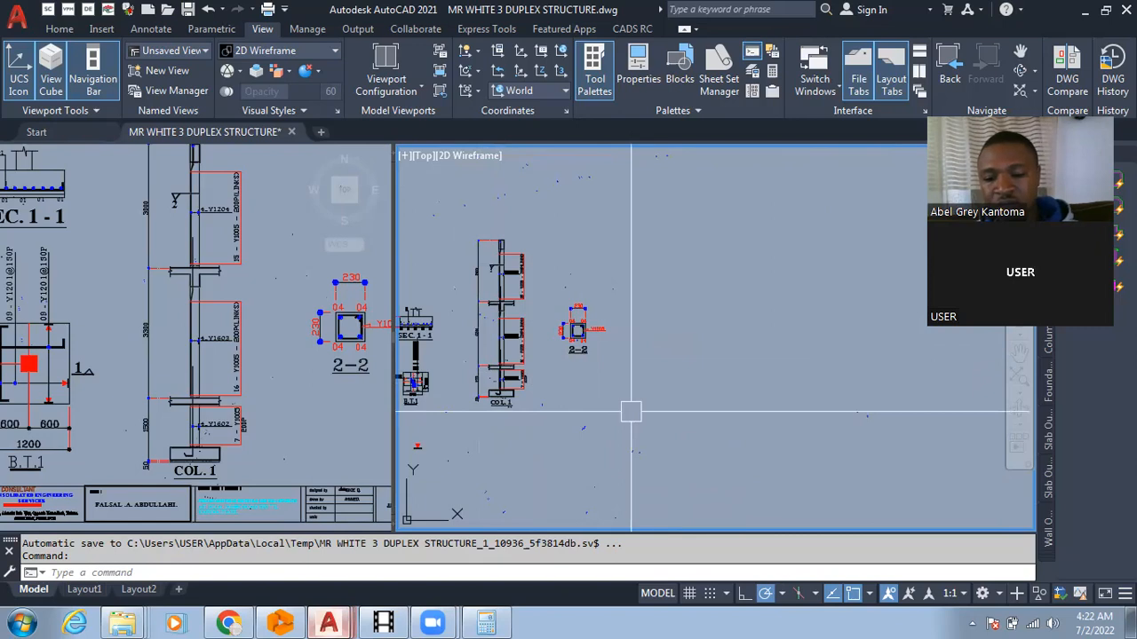
Draw a vertical line about 9600 mm long in the empty area beside section 2-2 as the first column edge.
{"action": "type", "text": "l"}
{"action": "key", "text": "Return"}
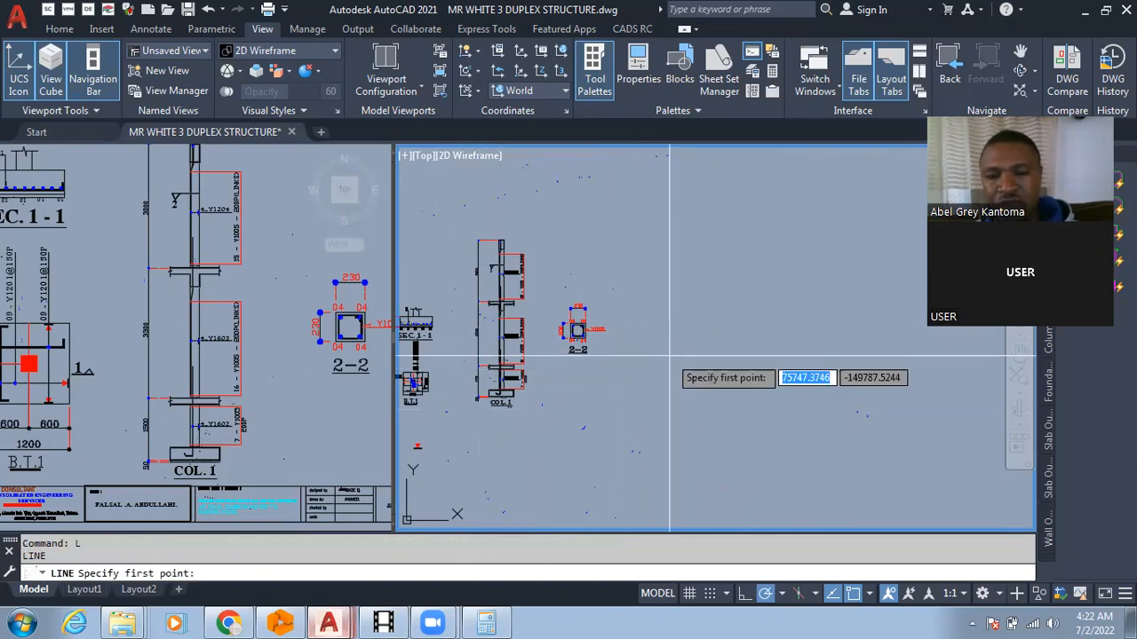
{"action": "left_click", "coordinate": [642, 300]}
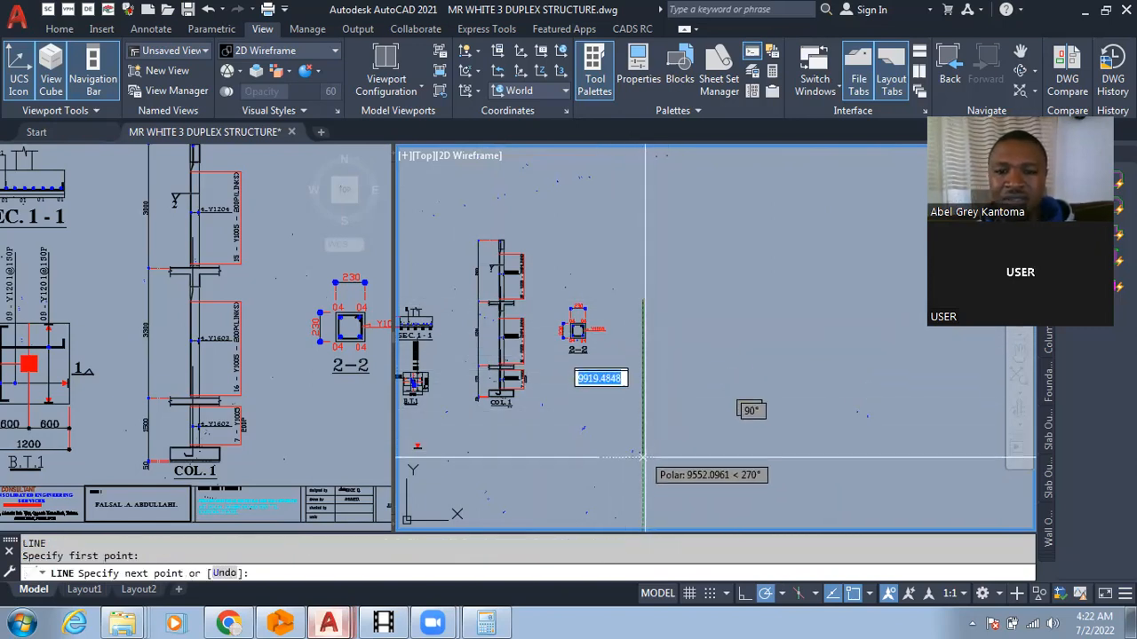
{"action": "left_click", "coordinate": [642, 461]}
{"action": "key", "text": "Escape"}
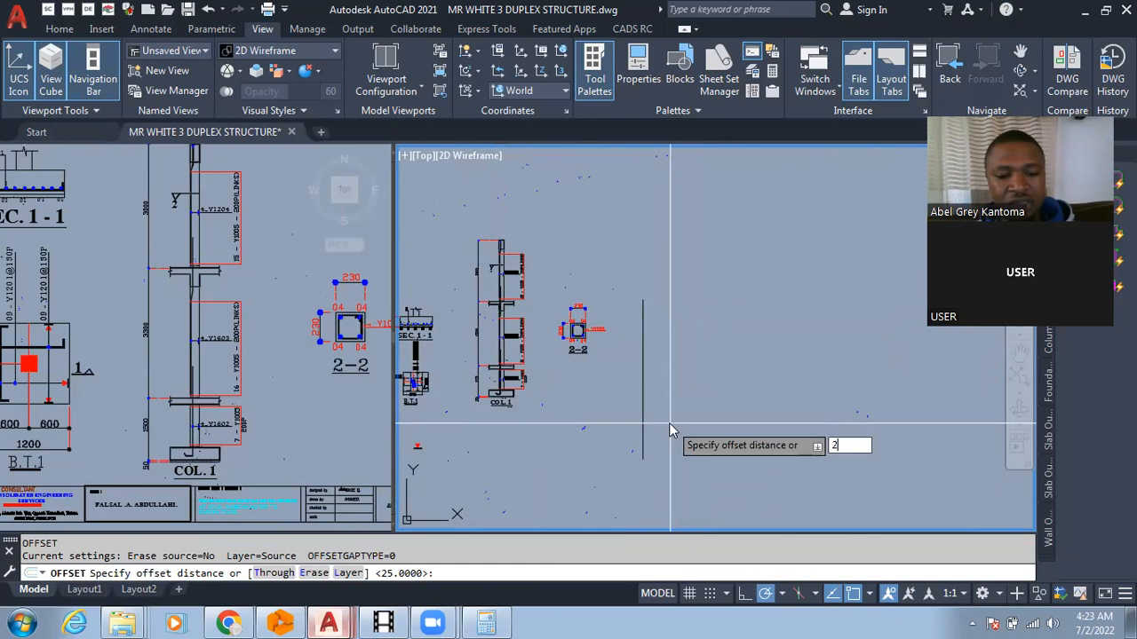
Offset the vertical line to its right to form the second edge of the column.
{"action": "key", "text": "Return"}
{"action": "left_click", "coordinate": [644, 387]}
{"action": "left_click", "coordinate": [747, 385]}
{"action": "scroll", "coordinate": [660, 425], "scroll_direction": "up", "scroll_amount": 3}
{"action": "scroll", "coordinate": [660, 424], "scroll_direction": "down", "scroll_amount": 5}
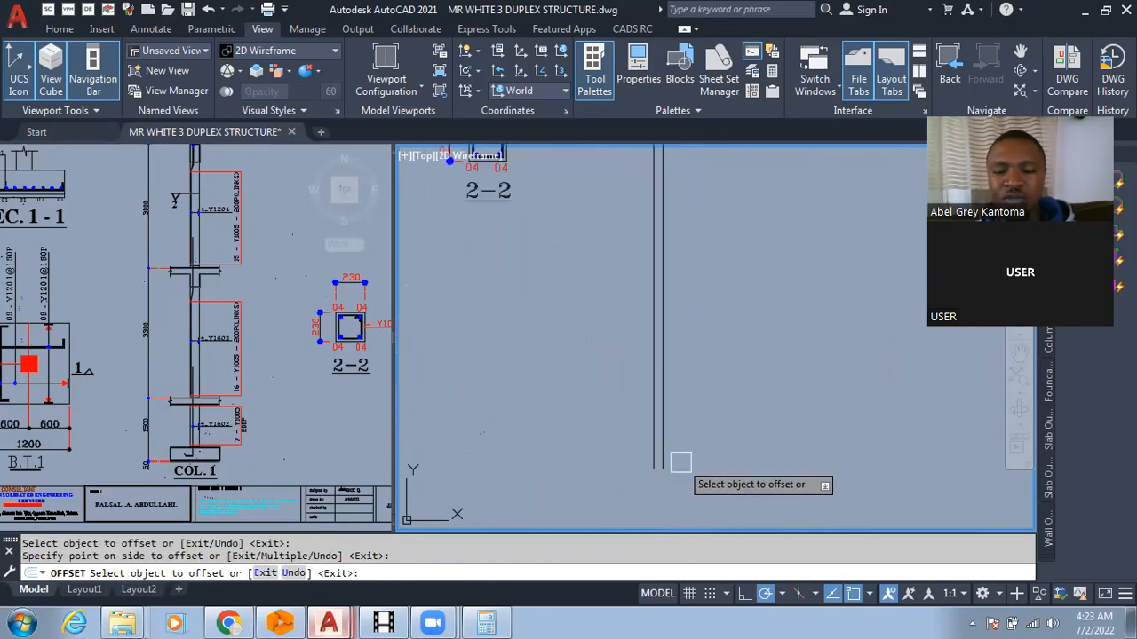
{"action": "scroll", "coordinate": [526, 382], "scroll_direction": "down", "scroll_amount": 4}
{"action": "scroll", "coordinate": [684, 451], "scroll_direction": "up", "scroll_amount": 4}
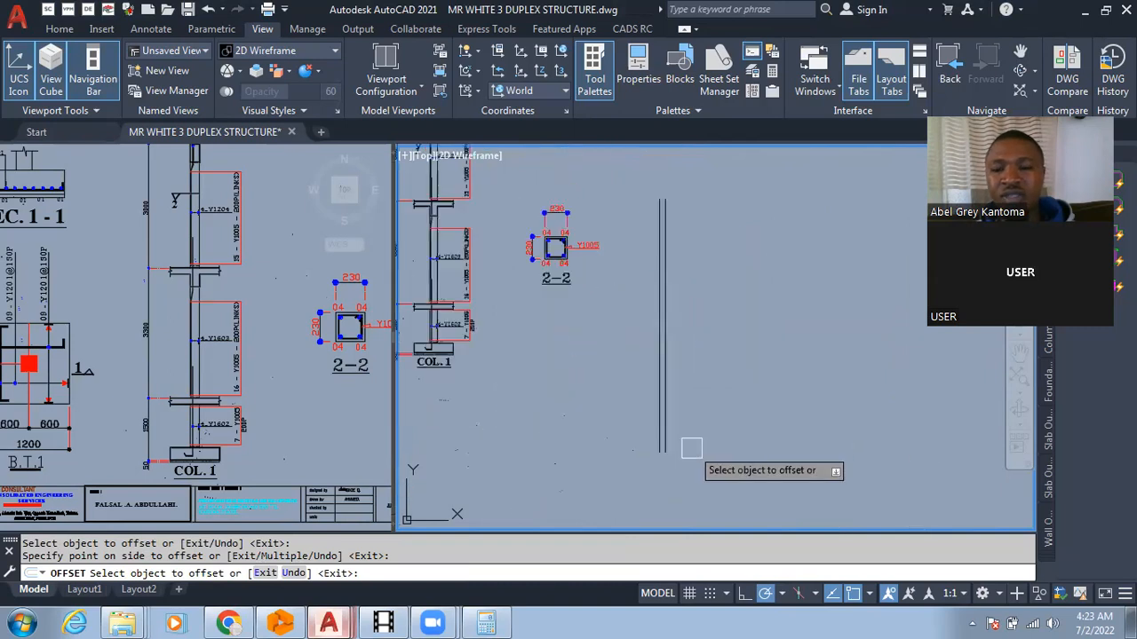
{"action": "key", "text": "Escape"}
{"action": "scroll", "coordinate": [650, 473], "scroll_direction": "up", "scroll_amount": 3}
{"action": "type", "text": "l"}
{"action": "key", "text": "Return"}
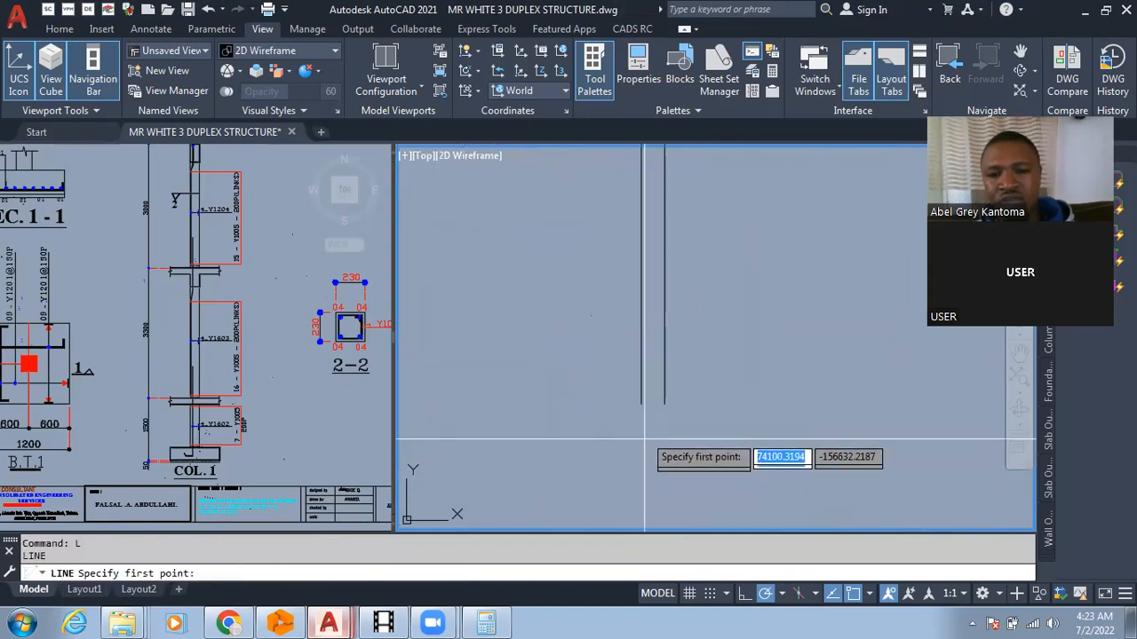
{"action": "left_click", "coordinate": [641, 404]}
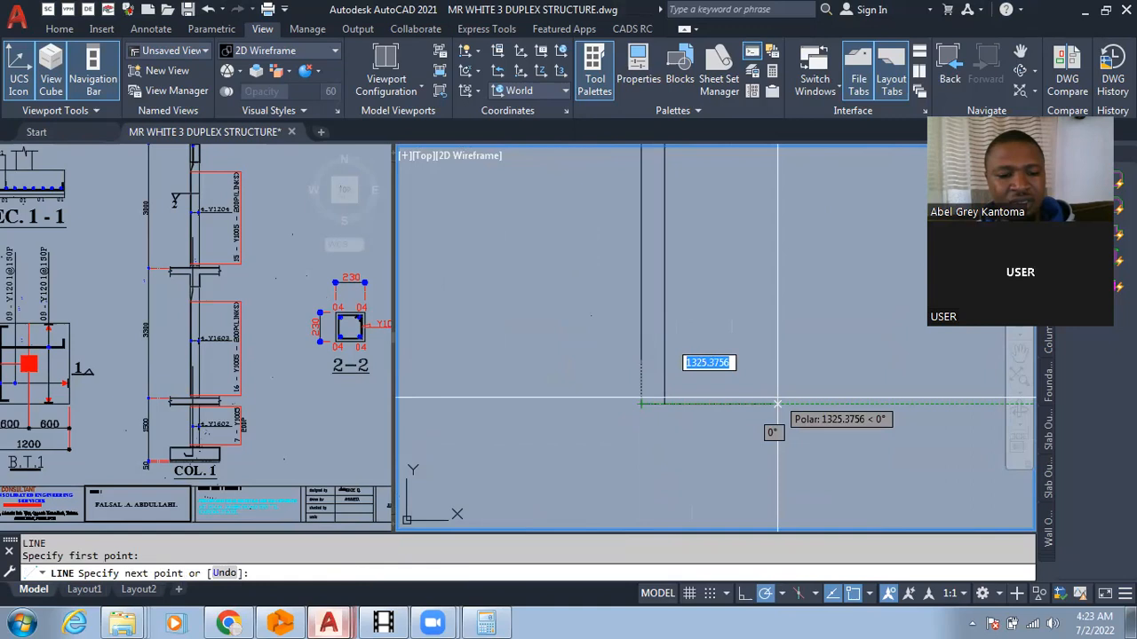
{"action": "key", "text": "Escape"}
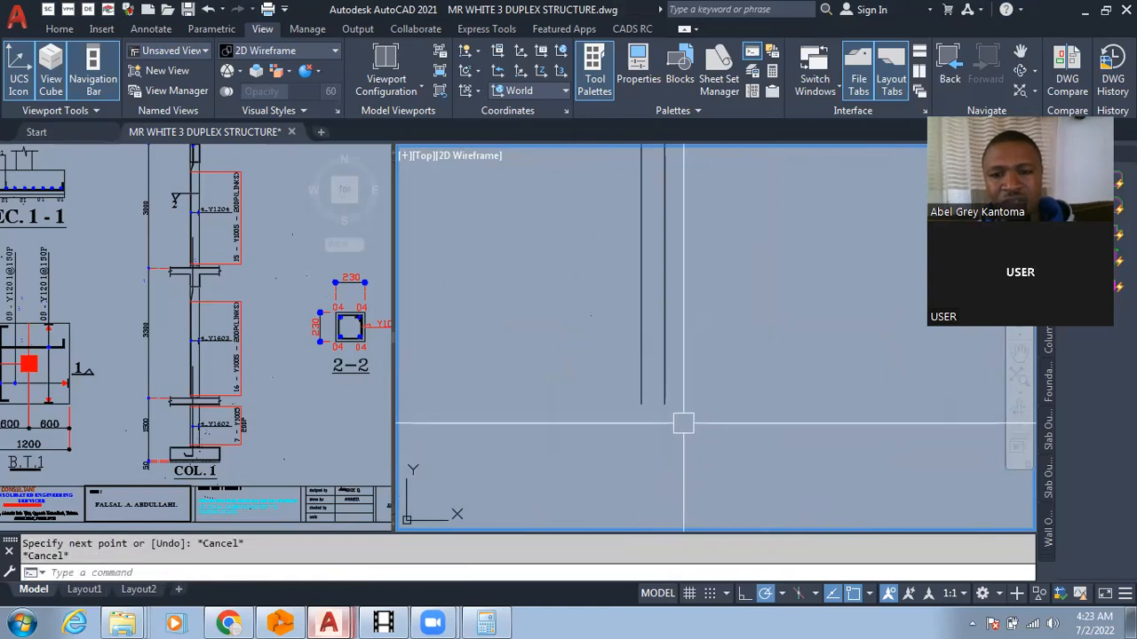
Draw a horizontal line joining the lower endpoints of the two vertical column edges.
{"action": "type", "text": "l"}
{"action": "key", "text": "Return"}
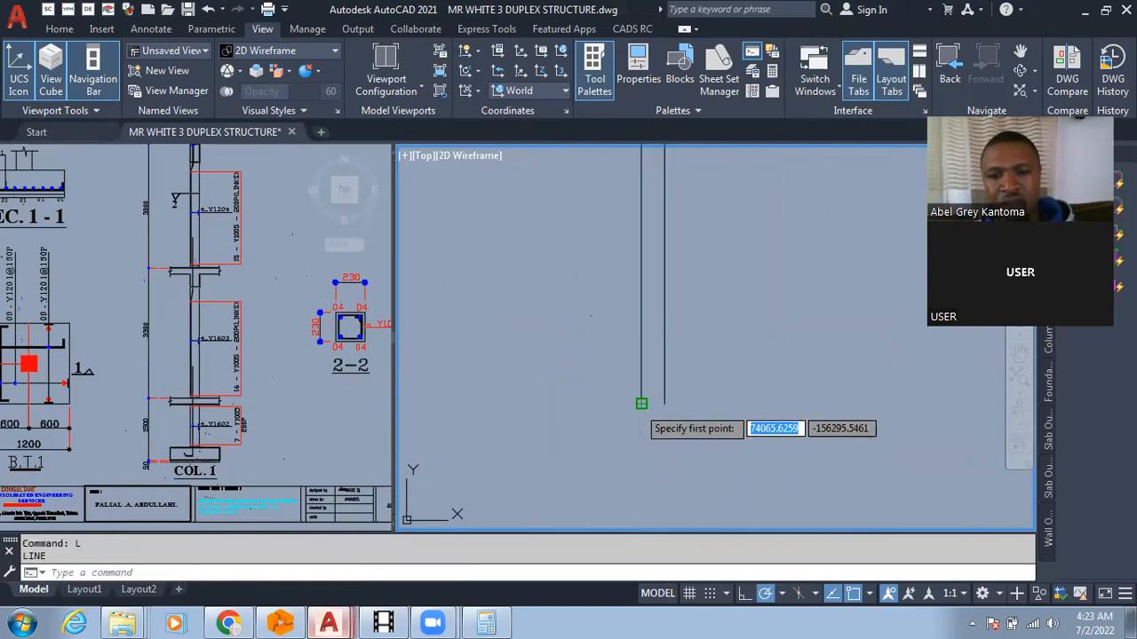
{"action": "left_click", "coordinate": [641, 402]}
{"action": "left_click", "coordinate": [664, 405]}
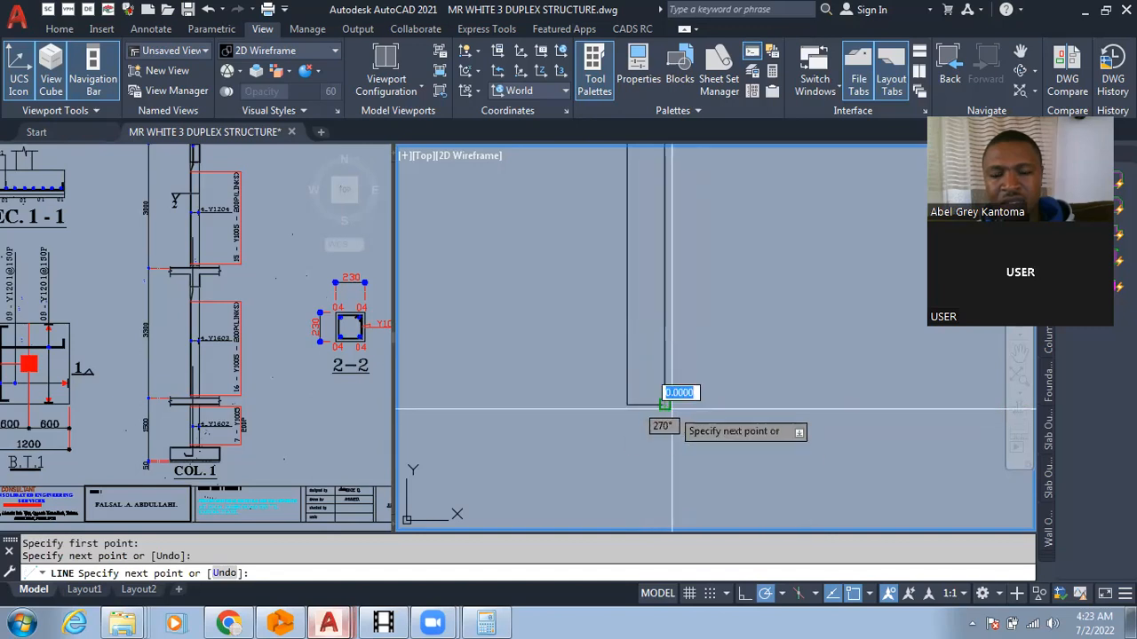
Draw a short vertical line downward from the midpoint of the column's base line.
{"action": "key", "text": "Escape"}
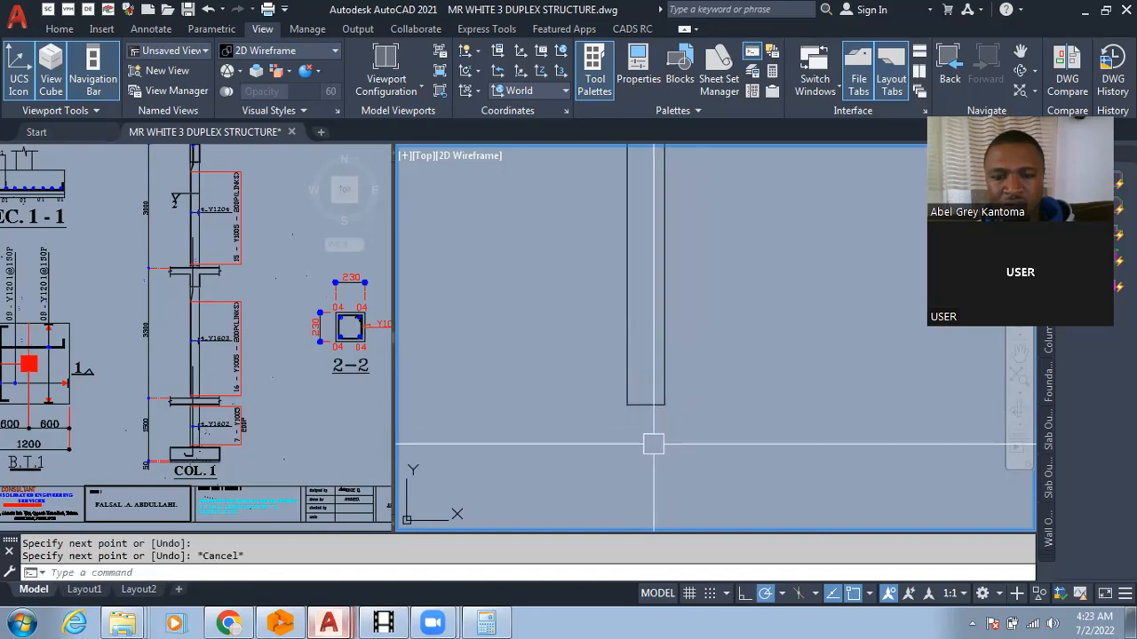
{"action": "type", "text": "l"}
{"action": "key", "text": "Return"}
{"action": "left_click", "coordinate": [645, 405]}
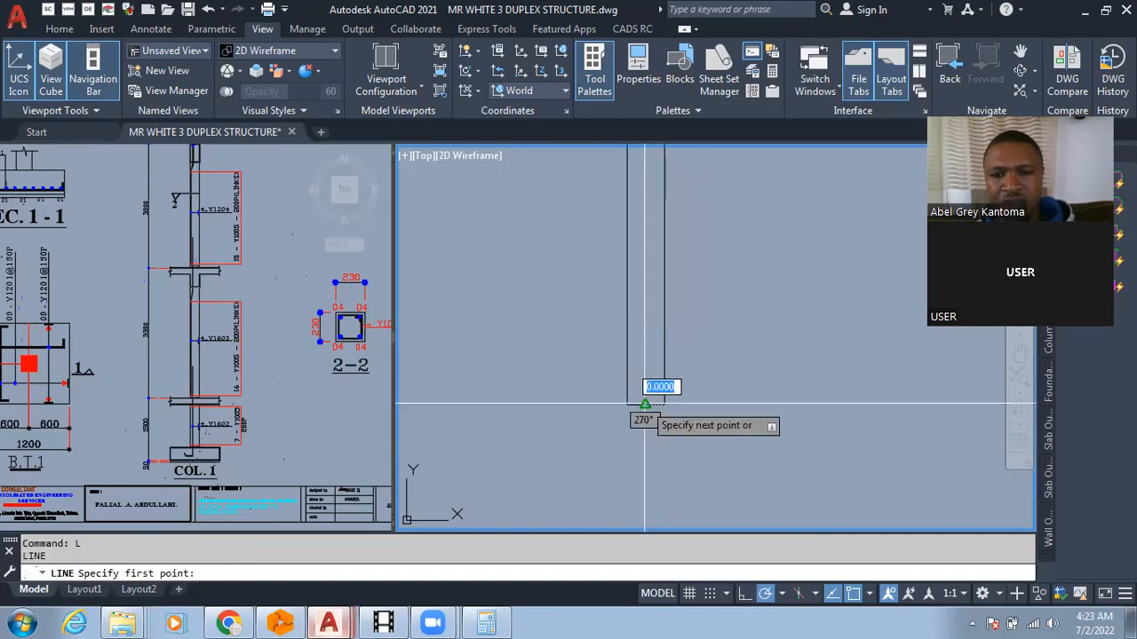
{"action": "left_click", "coordinate": [671, 443]}
{"action": "key", "text": "Escape"}
Offset the short vertical line 500 mm to both sides to form the footing's side edges.
{"action": "type", "text": "o"}
{"action": "key", "text": "Return"}
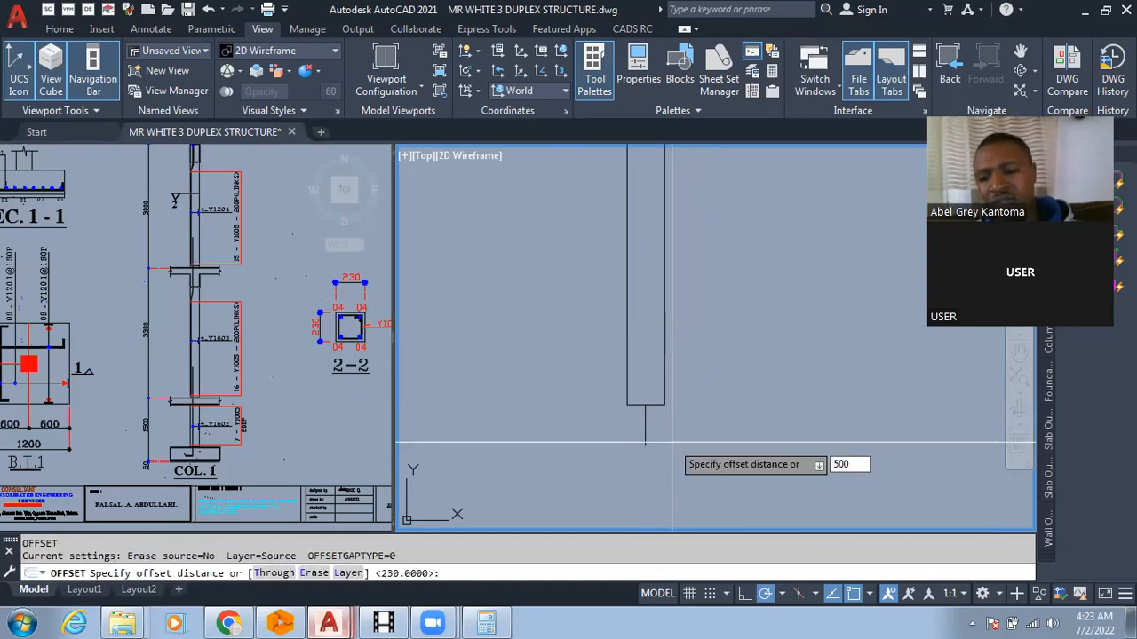
{"action": "key", "text": "Return"}
{"action": "left_click", "coordinate": [646, 434]}
{"action": "left_click", "coordinate": [776, 397]}
{"action": "left_click", "coordinate": [646, 431]}
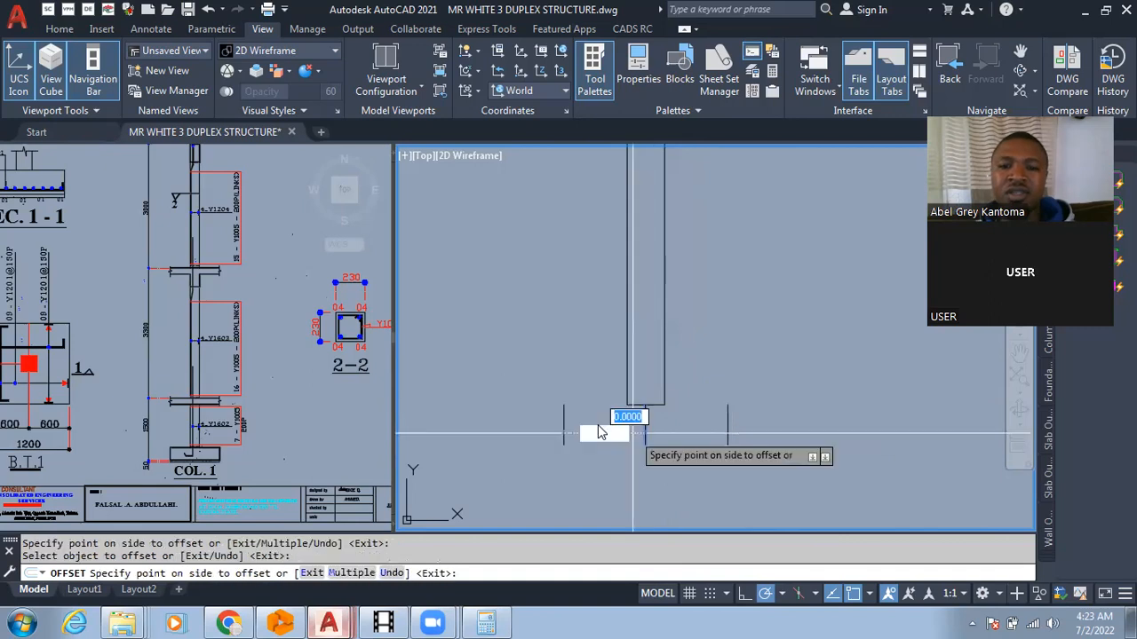
{"action": "left_click", "coordinate": [599, 432]}
{"action": "key", "text": "Escape"}
Draw the footing's top edge to the right side line and fillet it with the left side line.
{"action": "type", "text": "l"}
{"action": "key", "text": "Return"}
{"action": "left_click", "coordinate": [727, 405]}
{"action": "key", "text": "Escape"}
{"action": "scroll", "coordinate": [613, 425], "scroll_direction": "up", "scroll_amount": 2}
{"action": "left_click", "coordinate": [533, 431]}
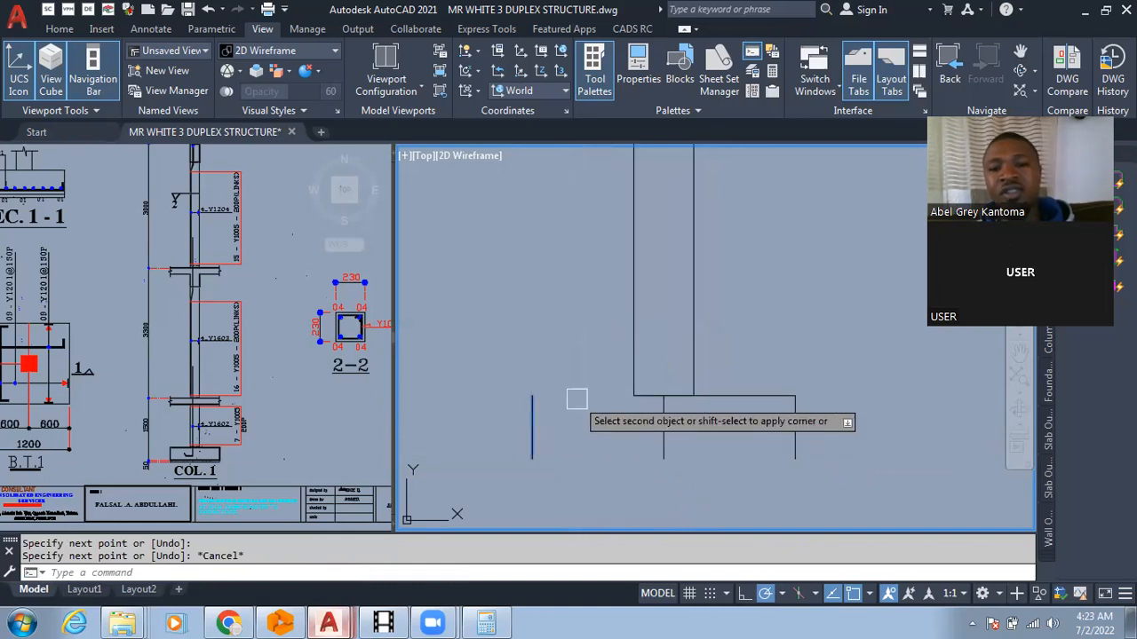
{"action": "left_click", "coordinate": [710, 395]}
{"action": "scroll", "coordinate": [715, 413], "scroll_direction": "down", "scroll_amount": 4}
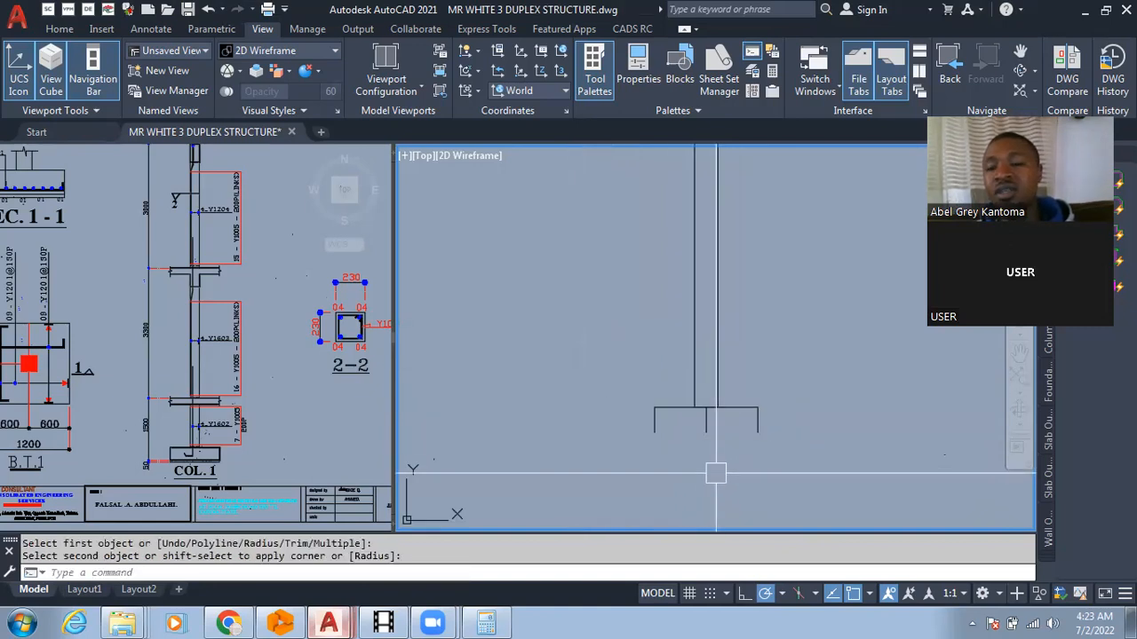
Offset the footing's top edge 500 mm downward to form its bottom edge.
{"action": "scroll", "coordinate": [724, 484], "scroll_direction": "down", "scroll_amount": 3}
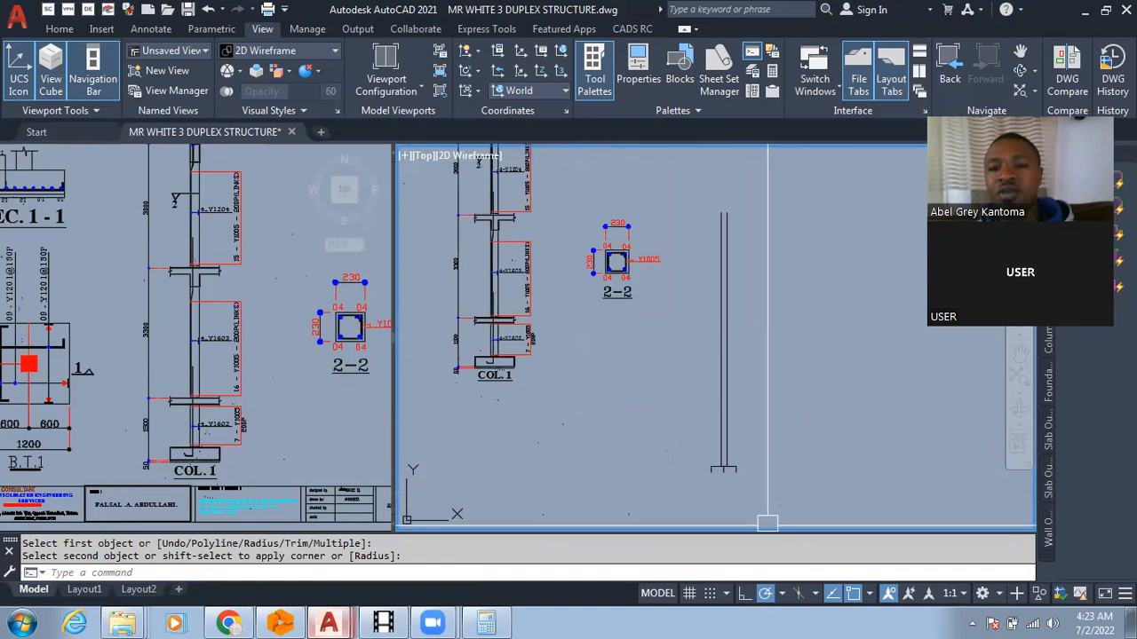
{"action": "scroll", "coordinate": [745, 377], "scroll_direction": "down", "scroll_amount": 2}
{"action": "scroll", "coordinate": [755, 408], "scroll_direction": "up", "scroll_amount": 6}
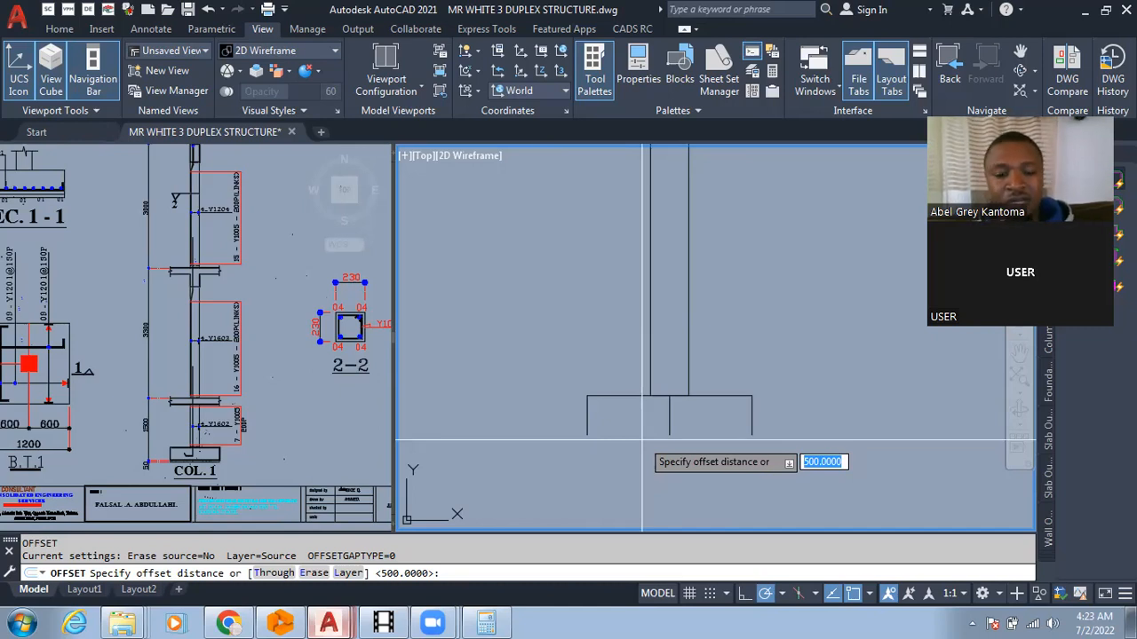
{"action": "key", "text": "Return"}
{"action": "left_click", "coordinate": [622, 435]}
{"action": "left_click", "coordinate": [612, 462]}
{"action": "key", "text": "Escape"}
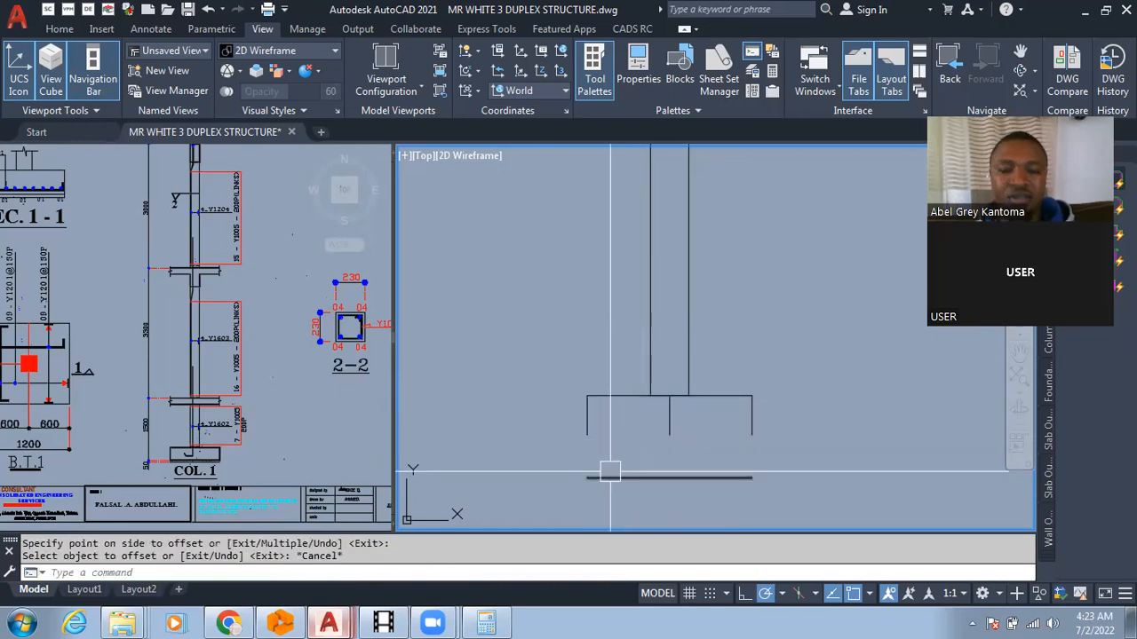
Fillet both side lines of the footing with its bottom edge to close the outline.
{"action": "type", "text": "f"}
{"action": "key", "text": "Return"}
{"action": "double_click", "coordinate": [588, 422]}
{"action": "key", "text": "Return"}
{"action": "left_click", "coordinate": [590, 425]}
{"action": "left_click", "coordinate": [623, 477]}
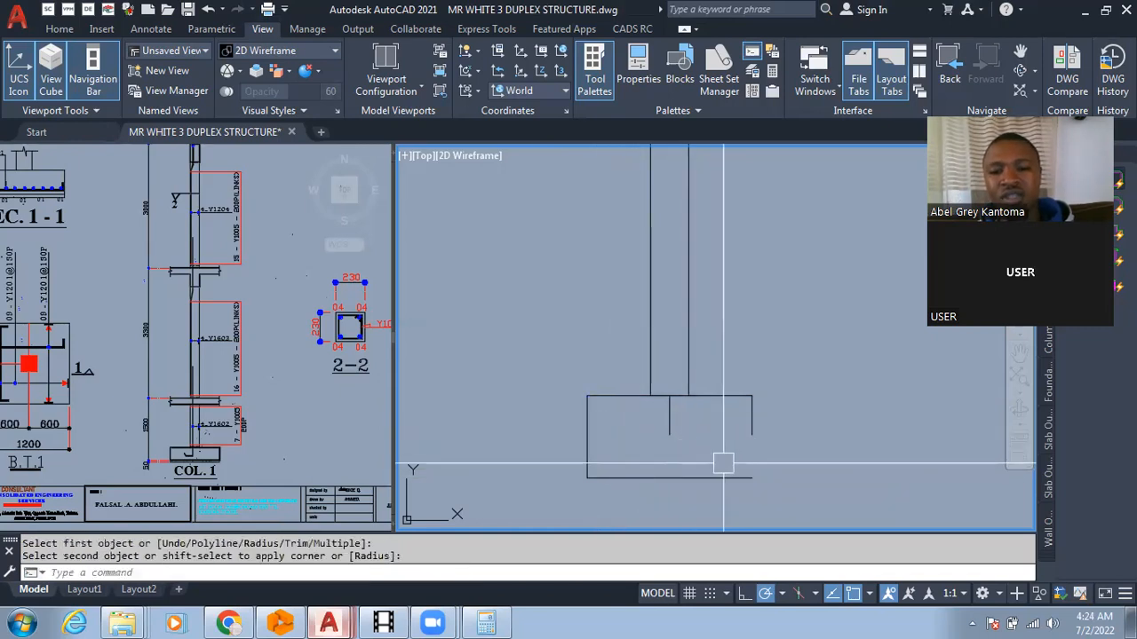
{"action": "key", "text": "Return"}
{"action": "left_click", "coordinate": [749, 434]}
Offset the footing's bottom edge 50 mm upward inside the footing.
{"action": "scroll", "coordinate": [779, 423], "scroll_direction": "down", "scroll_amount": 3}
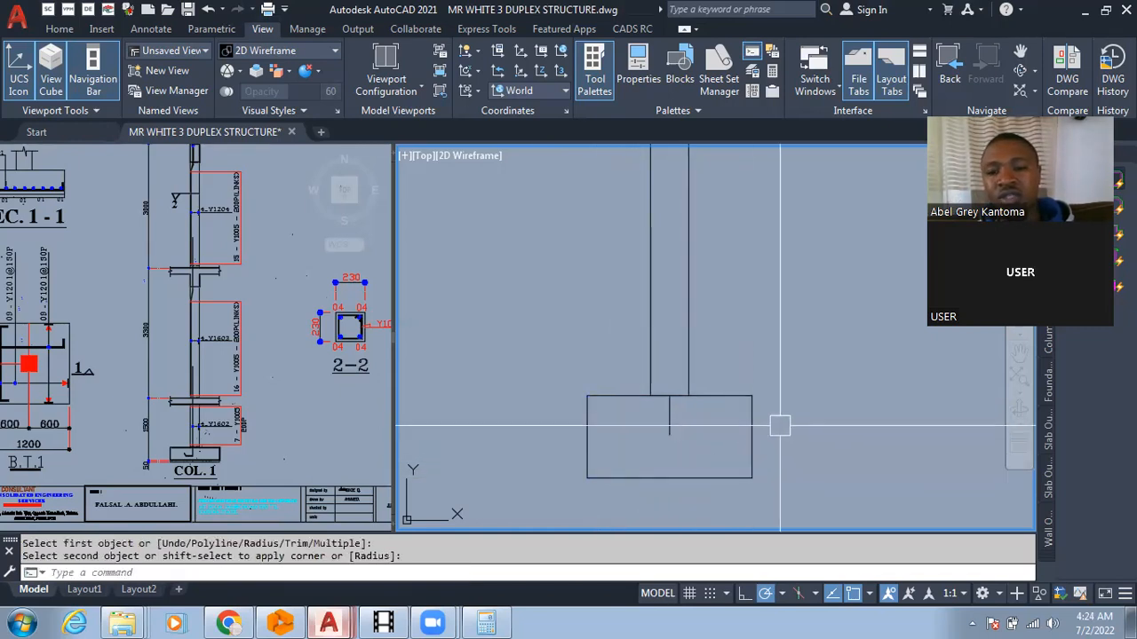
{"action": "scroll", "coordinate": [744, 436], "scroll_direction": "up", "scroll_amount": 3}
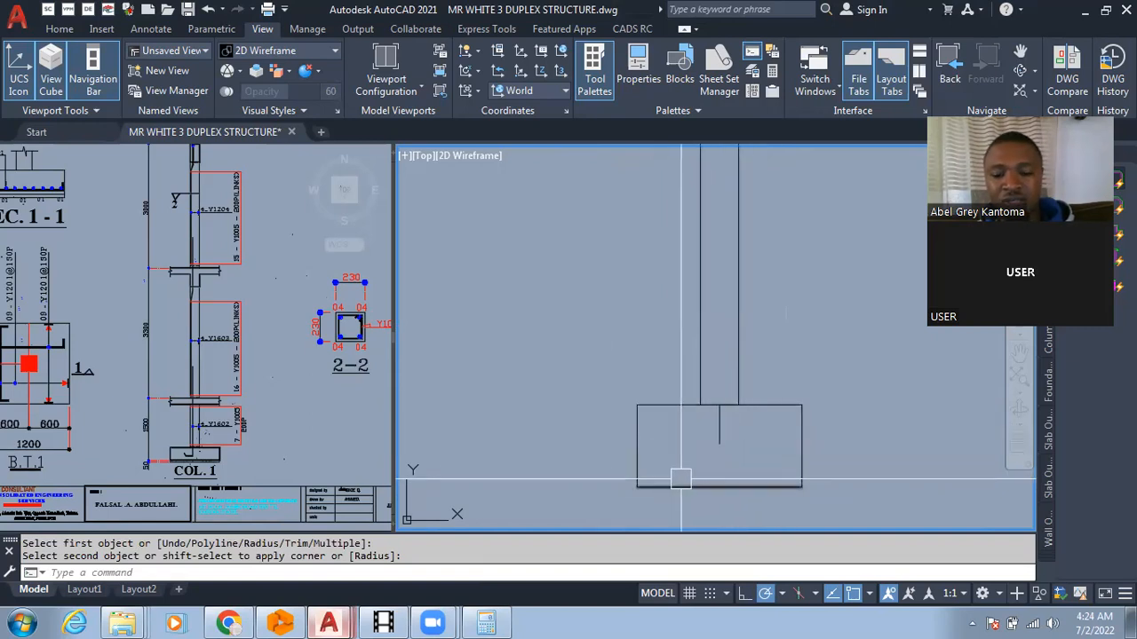
{"action": "type", "text": "50"}
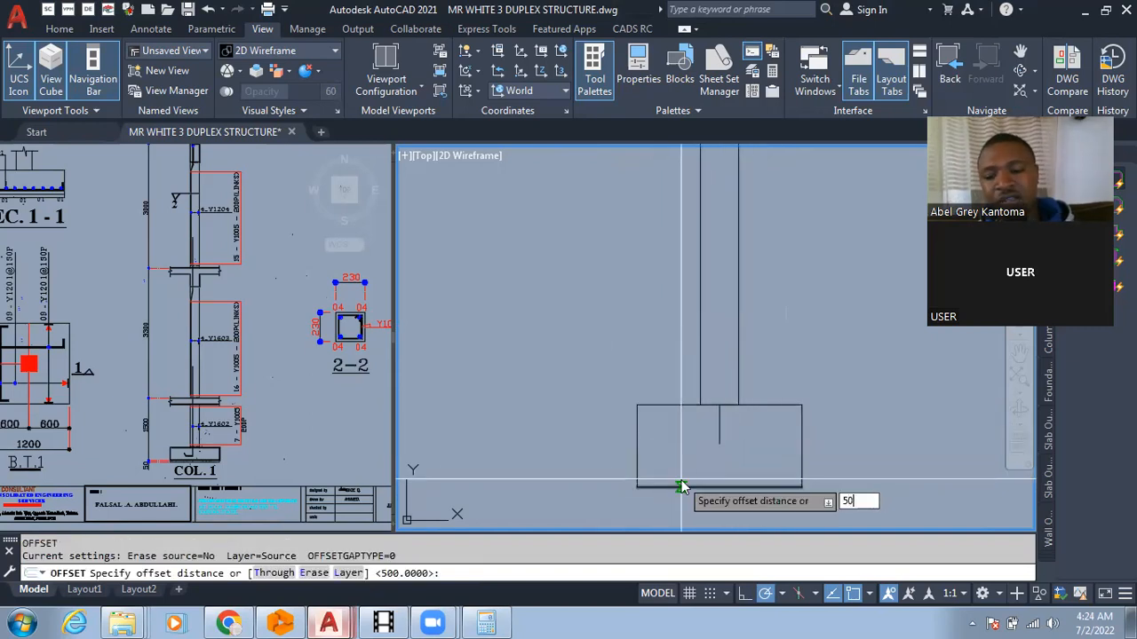
{"action": "left_click", "coordinate": [680, 485]}
{"action": "left_click", "coordinate": [693, 450]}
{"action": "key", "text": "Escape"}
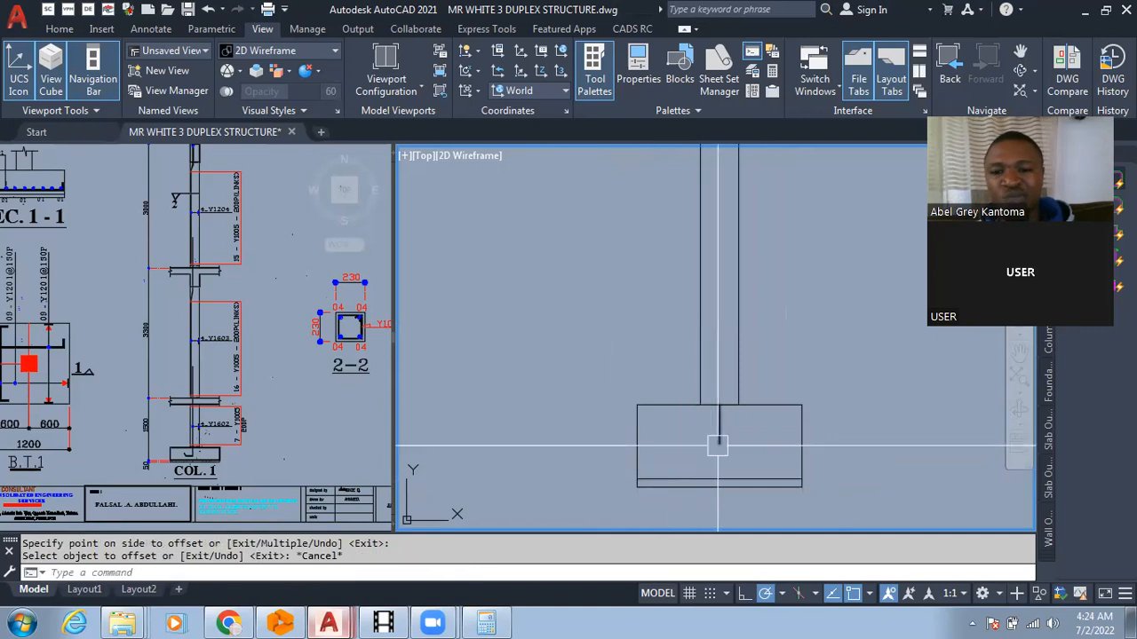
Draw an L-shaped starter bar polyline from inside the footing up along the inner side of the left column edge.
{"action": "scroll", "coordinate": [722, 462], "scroll_direction": "down", "scroll_amount": 2}
{"action": "scroll", "coordinate": [724, 473], "scroll_direction": "up", "scroll_amount": 2}
{"action": "type", "text": "pl"}
{"action": "key", "text": "Return"}
{"action": "scroll", "coordinate": [700, 480], "scroll_direction": "up", "scroll_amount": 2}
{"action": "left_click", "coordinate": [635, 485]}
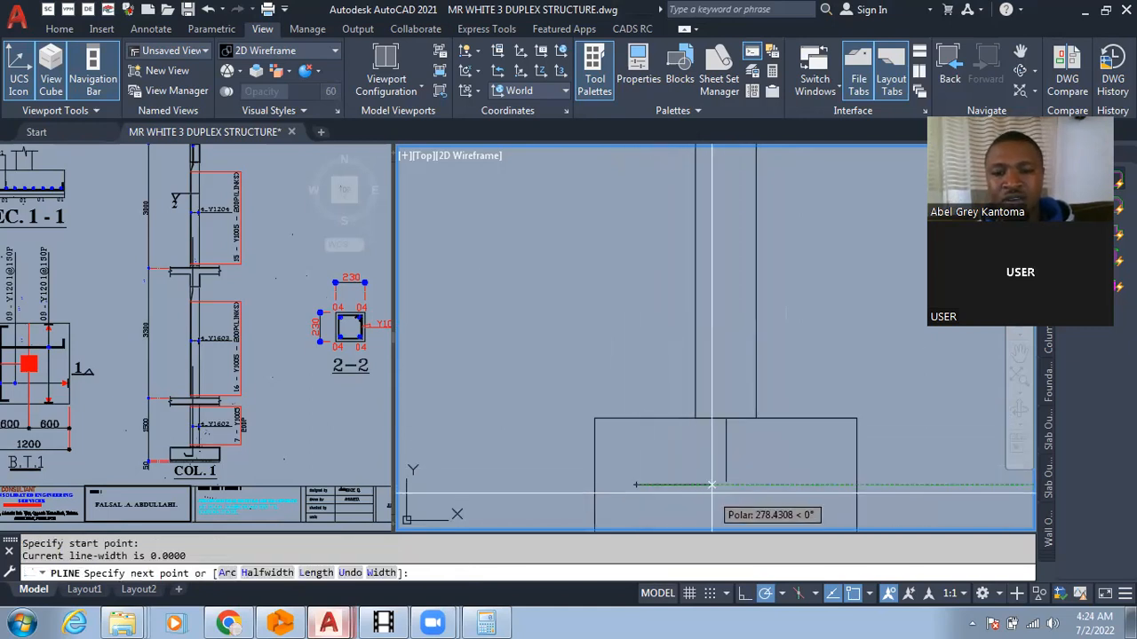
{"action": "left_click", "coordinate": [698, 485]}
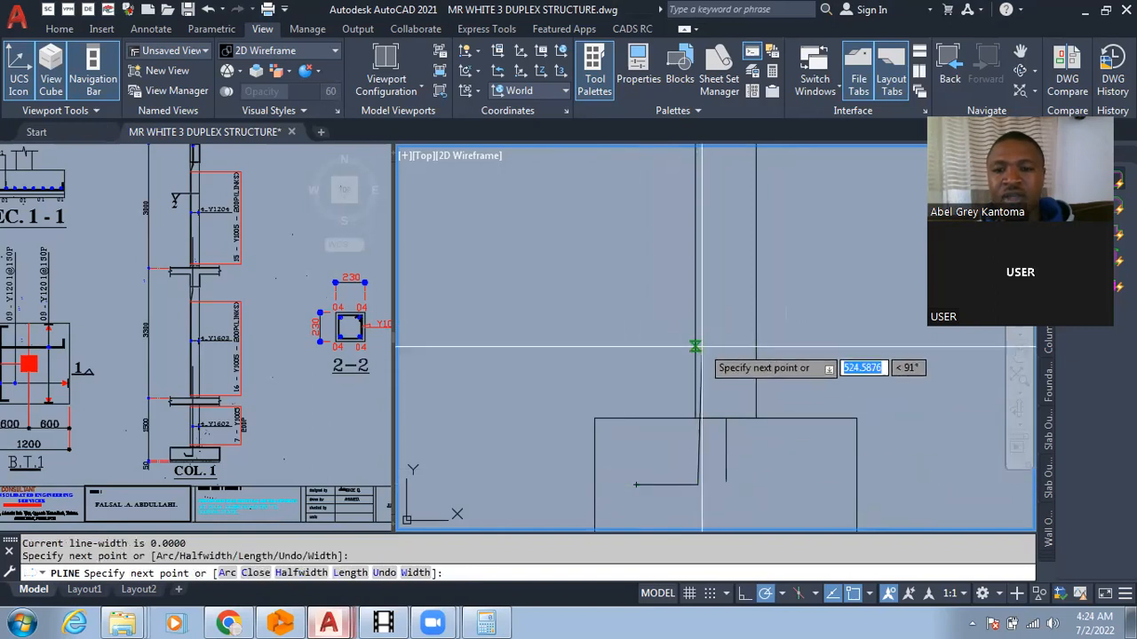
{"action": "scroll", "coordinate": [709, 469], "scroll_direction": "up", "scroll_amount": 2}
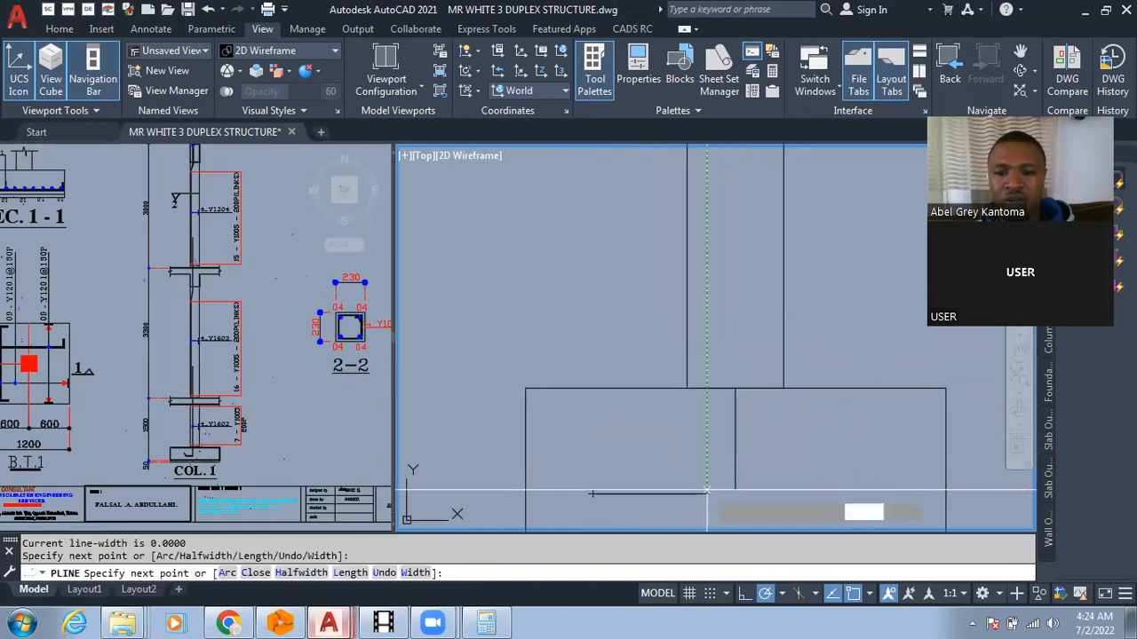
{"action": "left_click", "coordinate": [707, 489]}
{"action": "scroll", "coordinate": [698, 350], "scroll_direction": "down", "scroll_amount": 5}
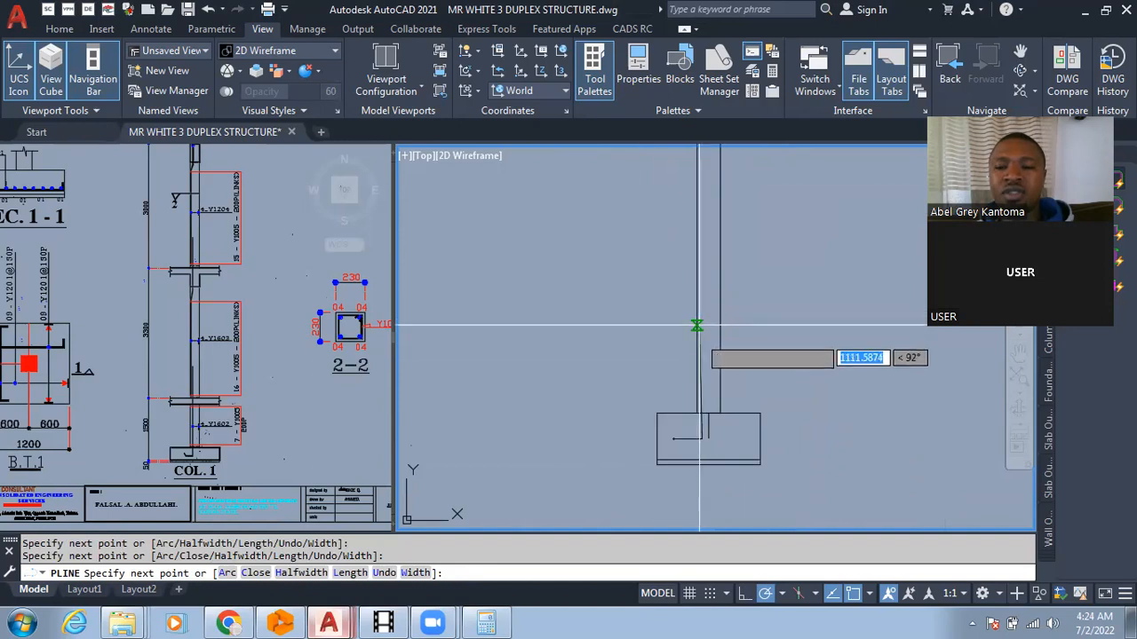
{"action": "scroll", "coordinate": [706, 363], "scroll_direction": "up", "scroll_amount": 4}
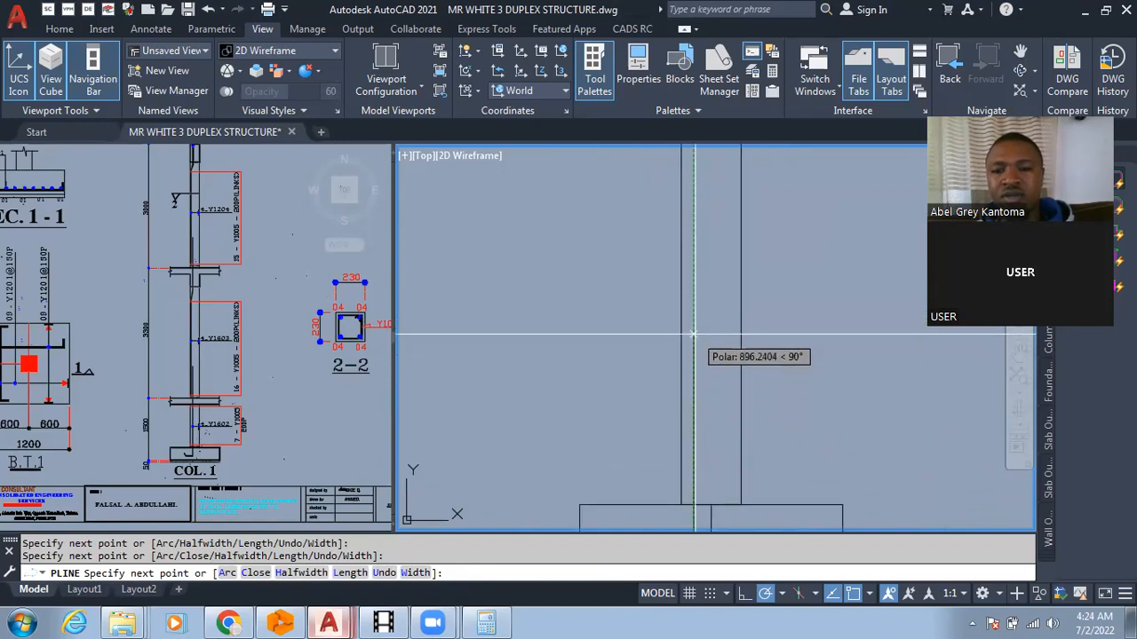
{"action": "scroll", "coordinate": [744, 428], "scroll_direction": "down", "scroll_amount": 2}
{"action": "key", "text": "Escape"}
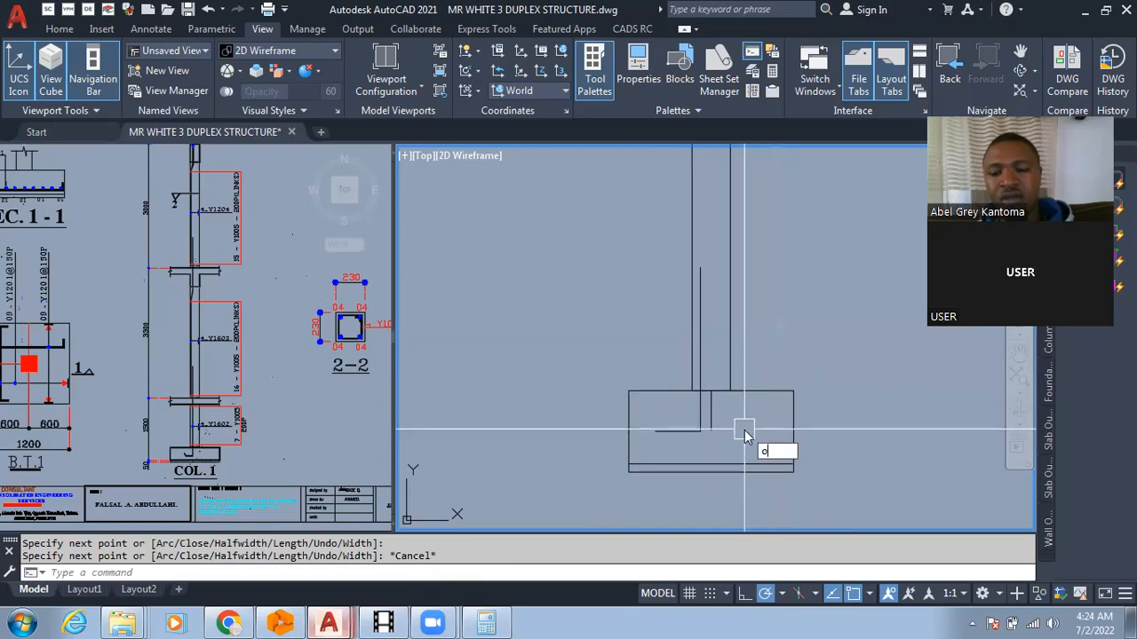
Offset the footing's bottom edge 1100 mm upward to mark the underside of the ground slab.
{"action": "type", "text": "o"}
{"action": "key", "text": "Return"}
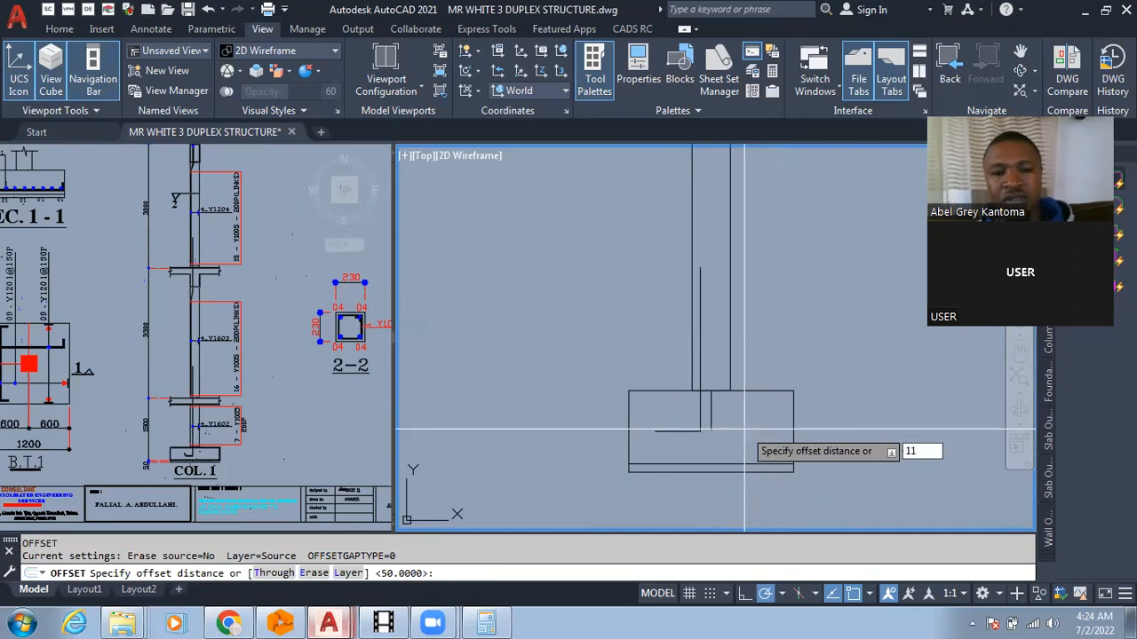
{"action": "key", "text": "Escape"}
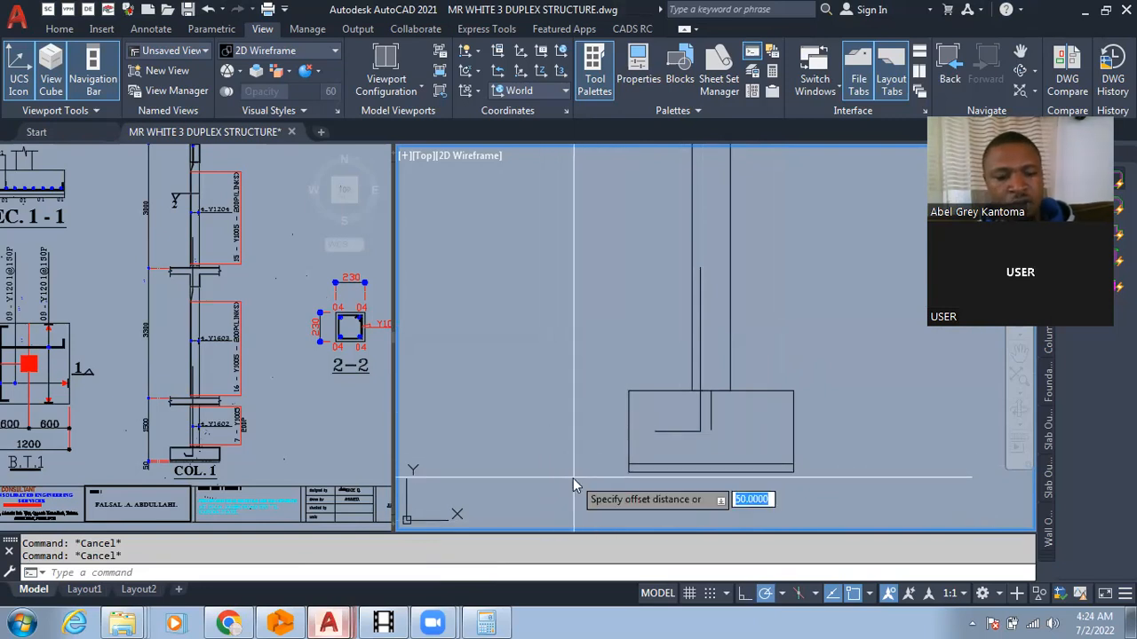
{"action": "type", "text": "00"}
{"action": "key", "text": "Return"}
{"action": "left_click", "coordinate": [634, 467]}
{"action": "left_click", "coordinate": [640, 312]}
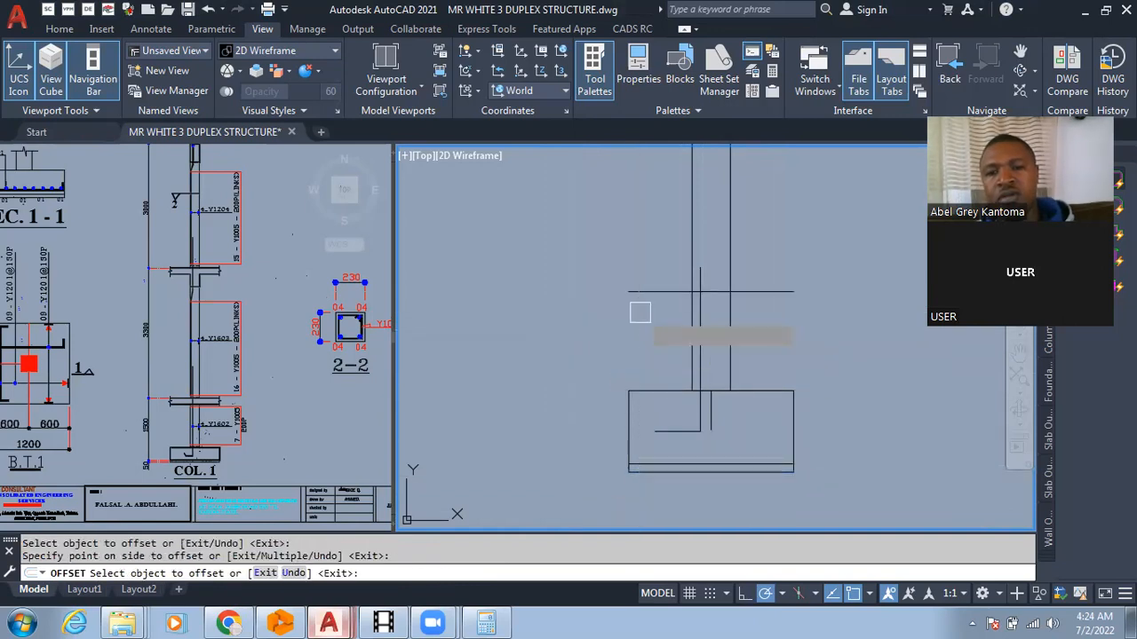
Offset the ground slab's lower line 150 mm upward to form its top line.
{"action": "key", "text": "Return"}
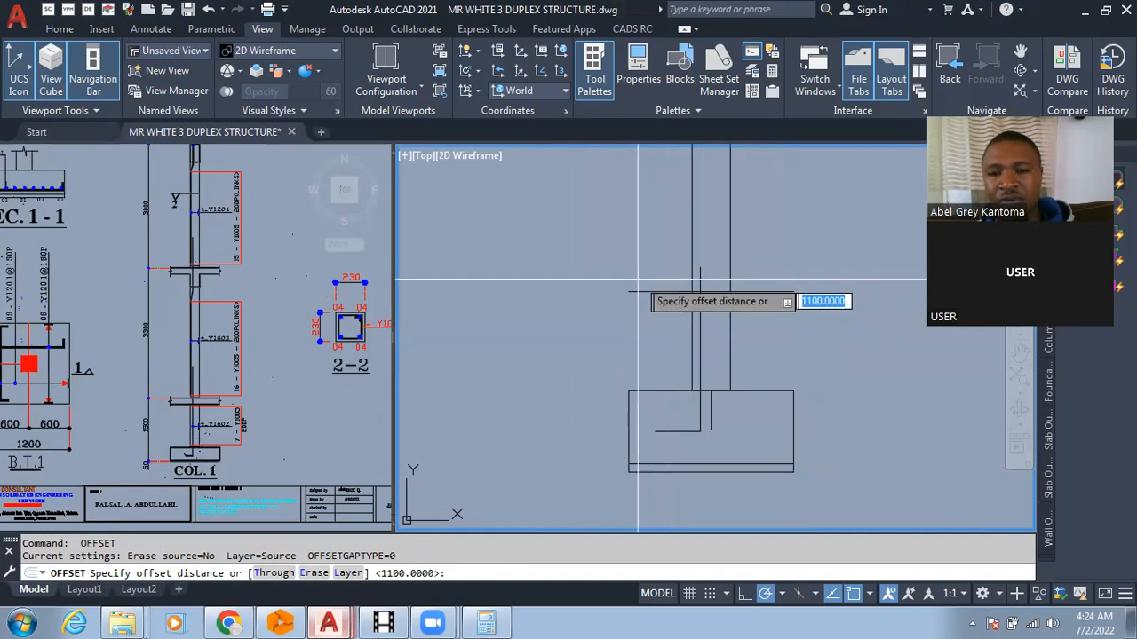
{"action": "type", "text": "156"}
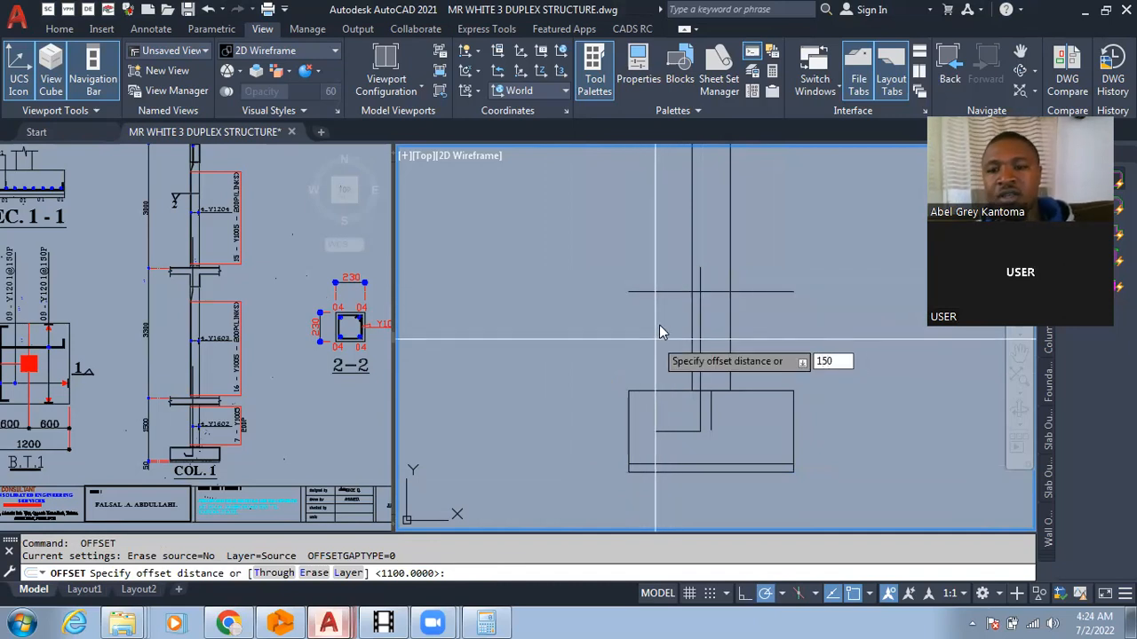
{"action": "key", "text": "Return"}
{"action": "left_click", "coordinate": [659, 292]}
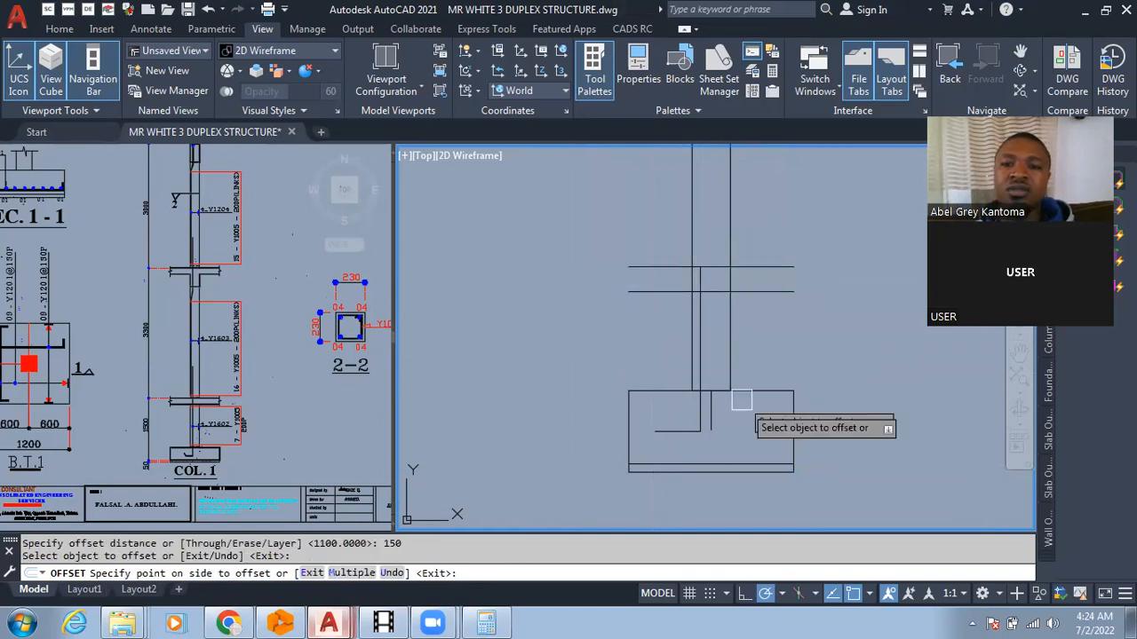
{"action": "scroll", "coordinate": [743, 400], "scroll_direction": "down", "scroll_amount": 3}
{"action": "scroll", "coordinate": [752, 359], "scroll_direction": "up", "scroll_amount": 3}
{"action": "scroll", "coordinate": [655, 362], "scroll_direction": "up", "scroll_amount": 4}
{"action": "key", "text": "Return"}
Offset the ground slab's top line 3300 mm upward to mark the first floor slab level.
{"action": "key", "text": "Return"}
{"action": "scroll", "coordinate": [664, 405], "scroll_direction": "down", "scroll_amount": 4}
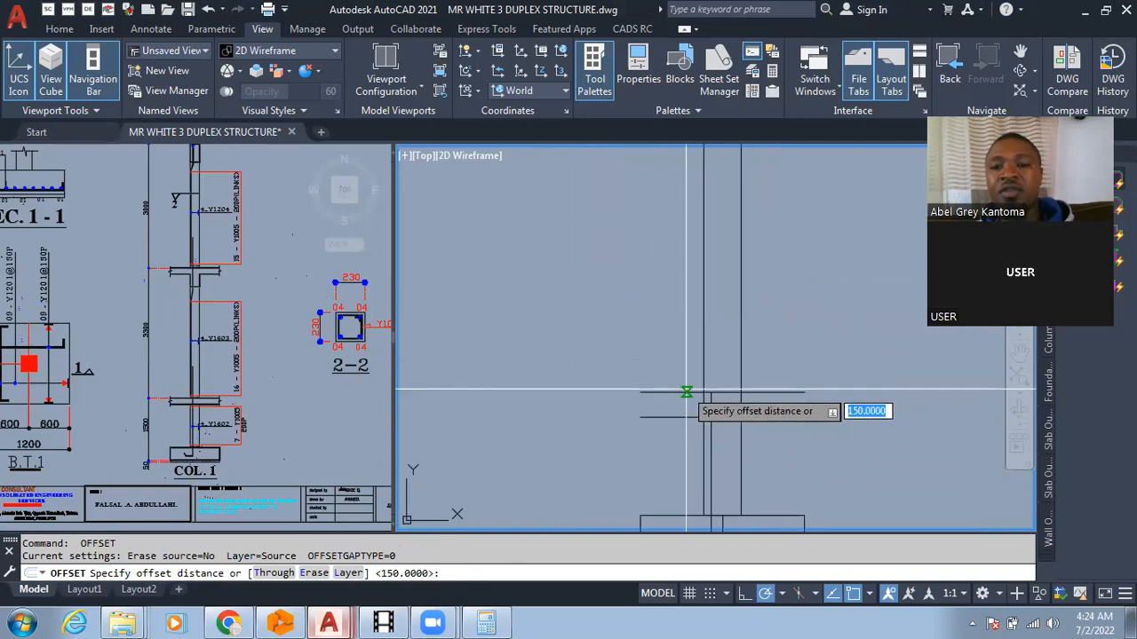
{"action": "scroll", "coordinate": [693, 394], "scroll_direction": "down", "scroll_amount": 2}
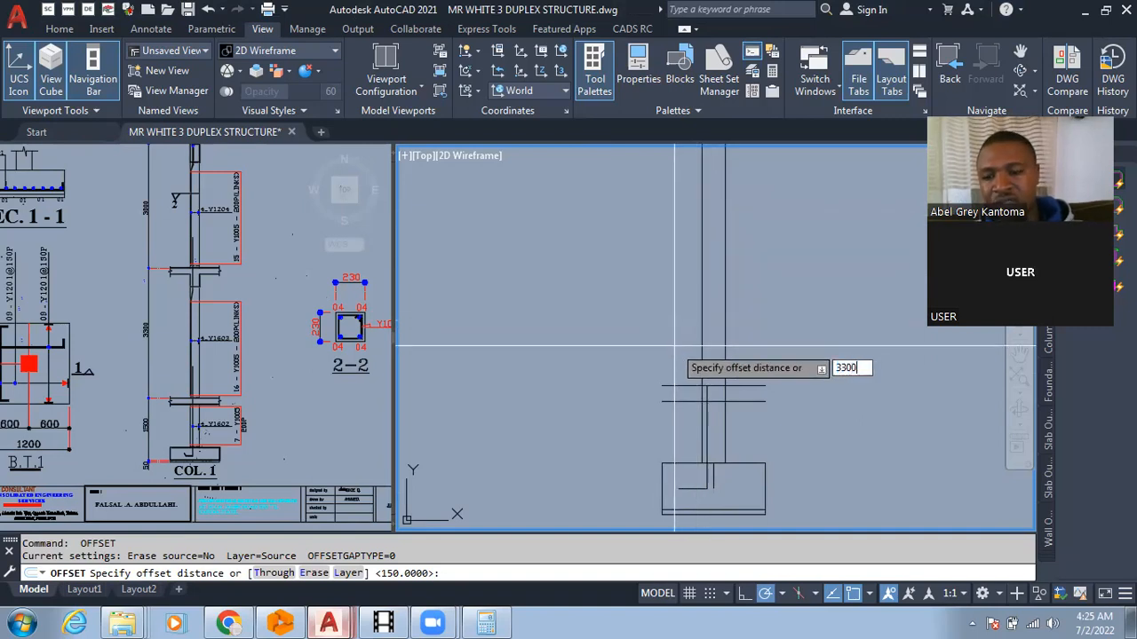
{"action": "key", "text": "Return"}
{"action": "left_click", "coordinate": [672, 385]}
{"action": "left_click", "coordinate": [678, 248]}
{"action": "scroll", "coordinate": [705, 429], "scroll_direction": "down", "scroll_amount": 6}
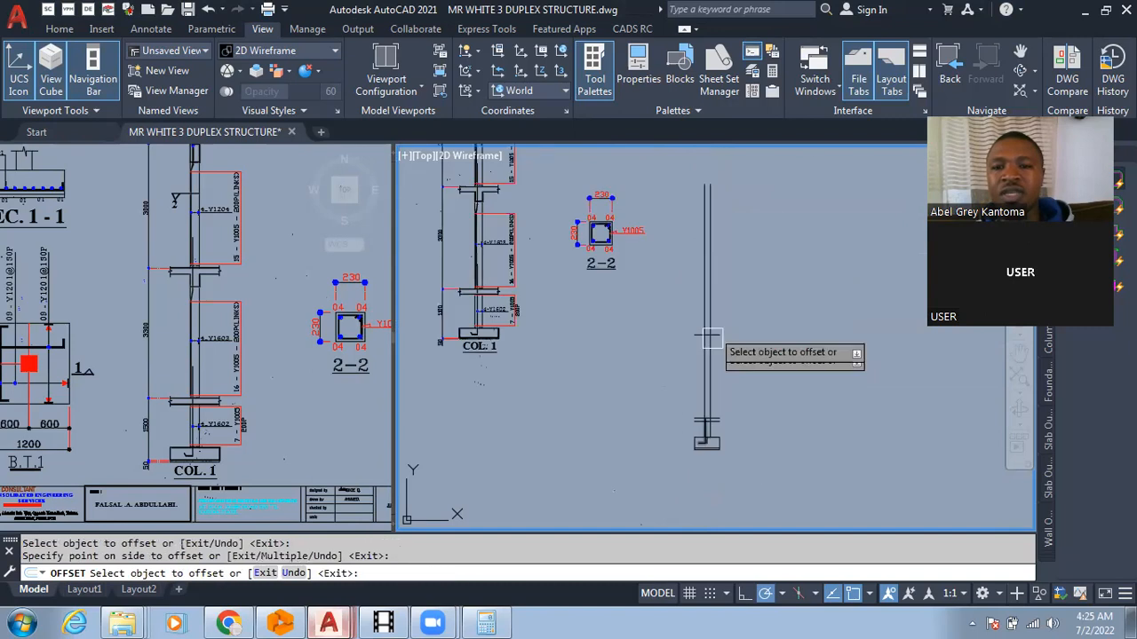
{"action": "scroll", "coordinate": [711, 355], "scroll_direction": "up", "scroll_amount": 3}
{"action": "key", "text": "Return"}
Offset the first floor slab line 150 mm upward to give the slab its thickness.
{"action": "key", "text": "Return"}
{"action": "scroll", "coordinate": [693, 408], "scroll_direction": "up", "scroll_amount": 2}
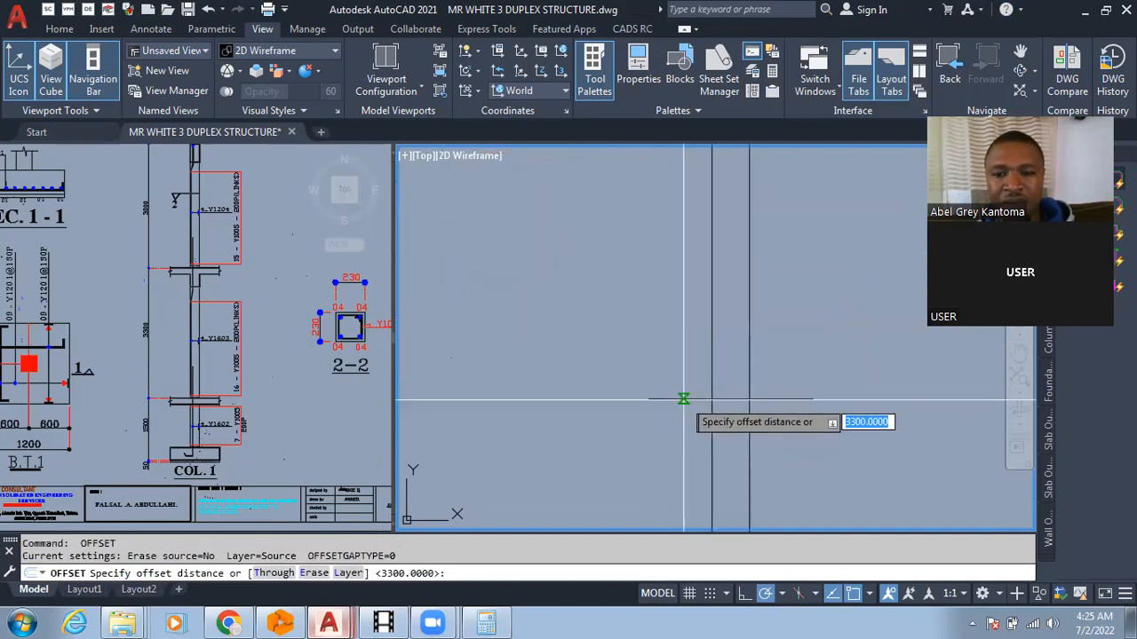
{"action": "type", "text": "150"}
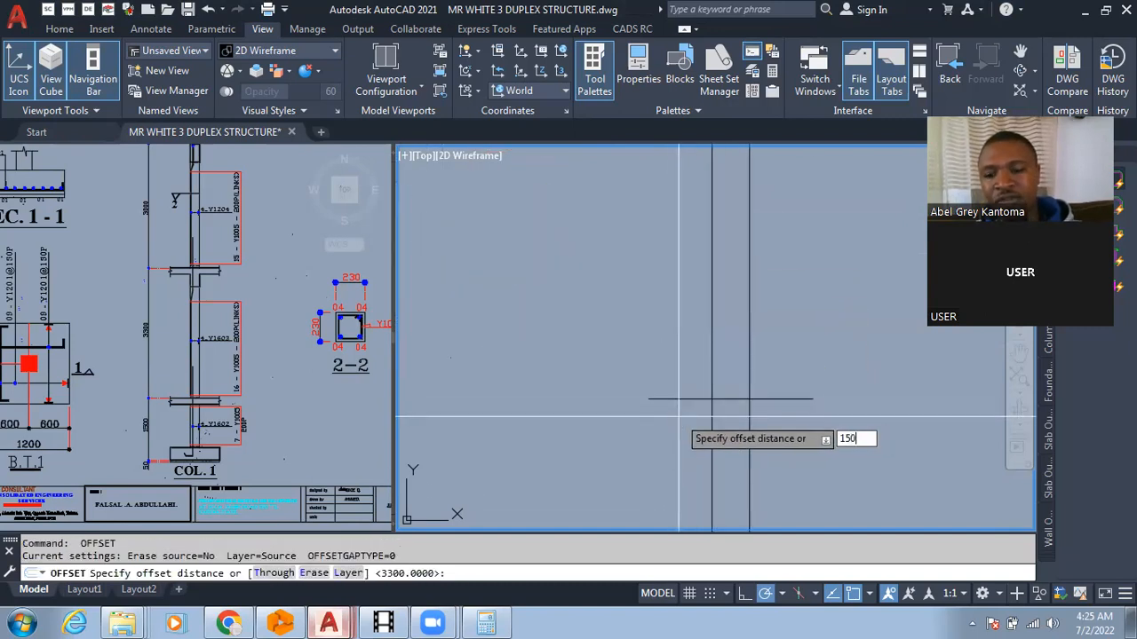
{"action": "key", "text": "Return"}
{"action": "left_click", "coordinate": [685, 399]}
{"action": "left_click", "coordinate": [686, 389]}
{"action": "key", "text": "Return"}
Offset the first floor slab's top line 3000 mm upward to mark the top level of the column.
{"action": "key", "text": "Return"}
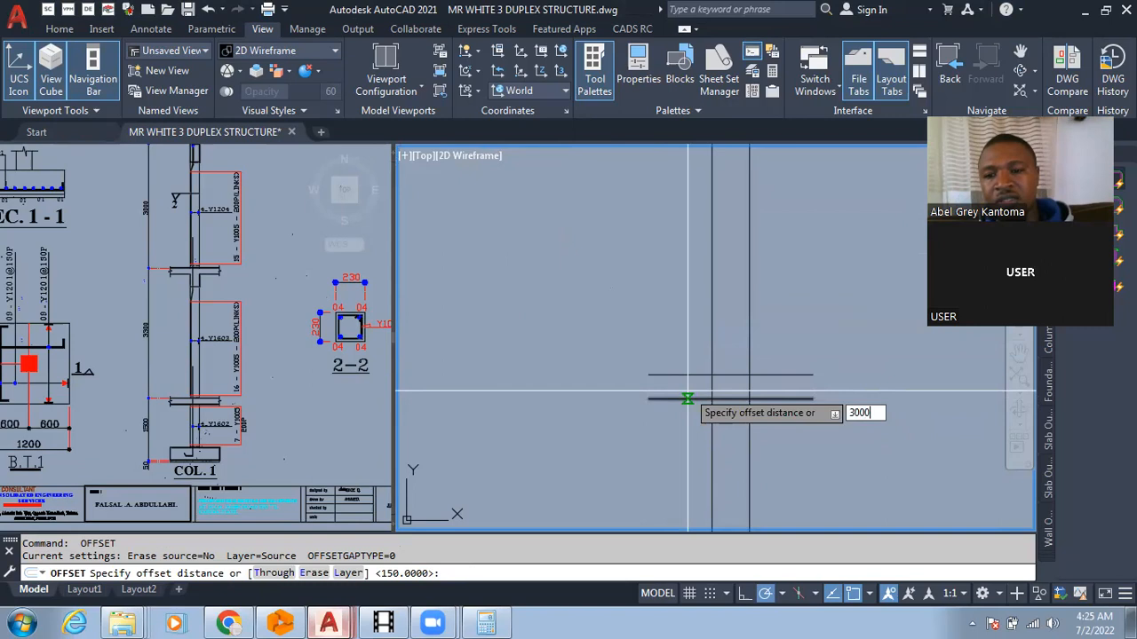
{"action": "type", "text": "3000"}
{"action": "key", "text": "Return"}
{"action": "left_click", "coordinate": [679, 374]}
{"action": "left_click", "coordinate": [688, 277]}
{"action": "scroll", "coordinate": [704, 379], "scroll_direction": "down", "scroll_amount": 5}
{"action": "scroll", "coordinate": [702, 293], "scroll_direction": "up", "scroll_amount": 5}
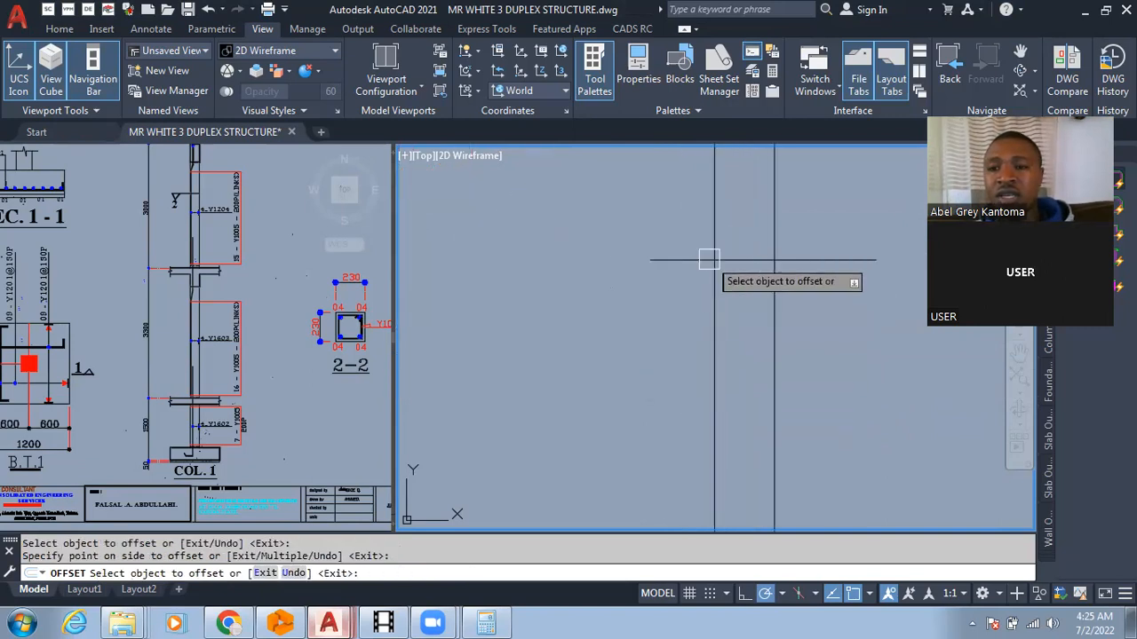
{"action": "key", "text": "Escape"}
{"action": "key", "text": "Escape"}
{"action": "key", "text": "Escape"}
Fillet the left column edge with the uppermost horizontal line to form a square corner.
{"action": "scroll", "coordinate": [721, 267], "scroll_direction": "up", "scroll_amount": 2}
{"action": "type", "text": "f"}
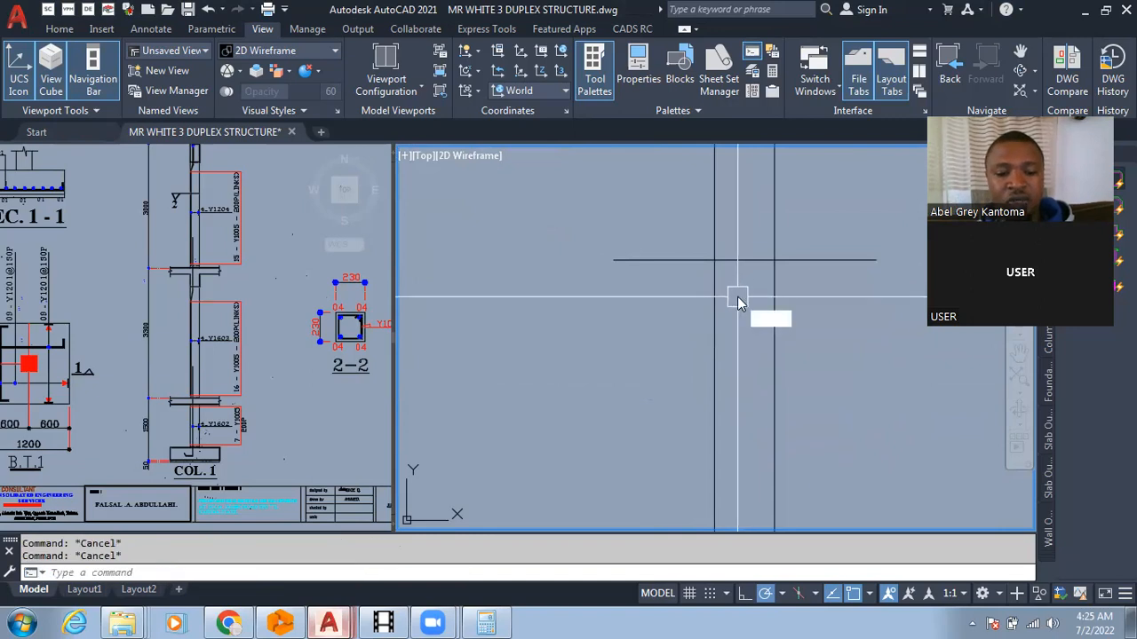
{"action": "key", "text": "Return"}
{"action": "left_click", "coordinate": [715, 288]}
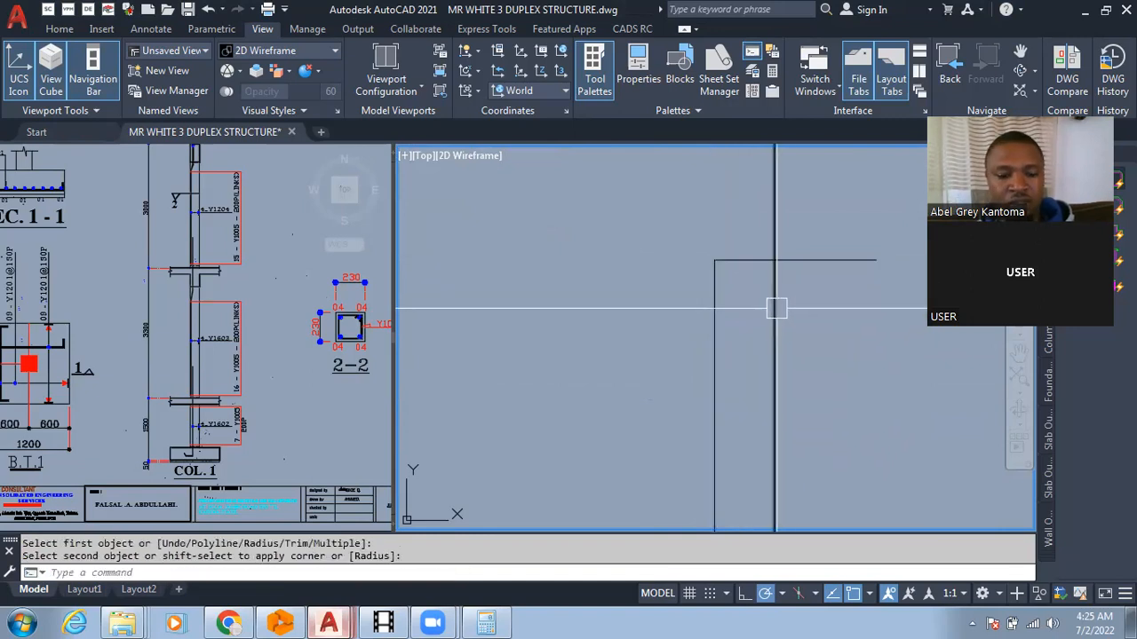
Close the column's top right corner with the fillet, and offset the top line 300 mm downward.
{"action": "left_click", "coordinate": [779, 284]}
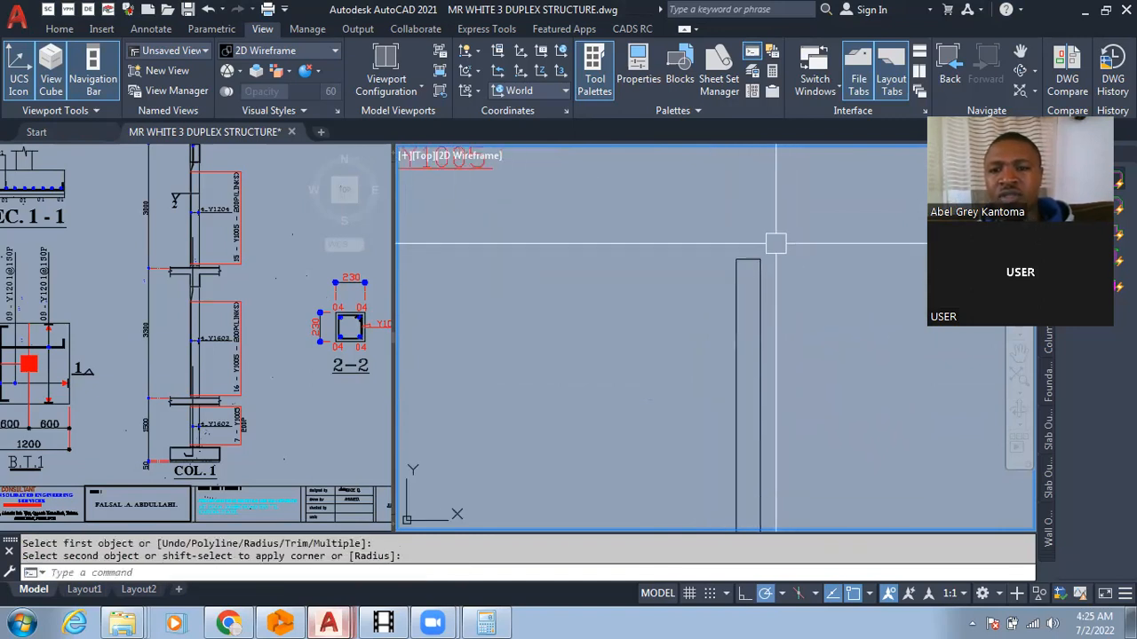
{"action": "type", "text": "o"}
{"action": "key", "text": "Return"}
{"action": "type", "text": "300"}
{"action": "key", "text": "Return"}
{"action": "left_click", "coordinate": [713, 325]}
{"action": "left_click", "coordinate": [752, 264]}
{"action": "scroll", "coordinate": [720, 366], "scroll_direction": "up", "scroll_amount": 3}
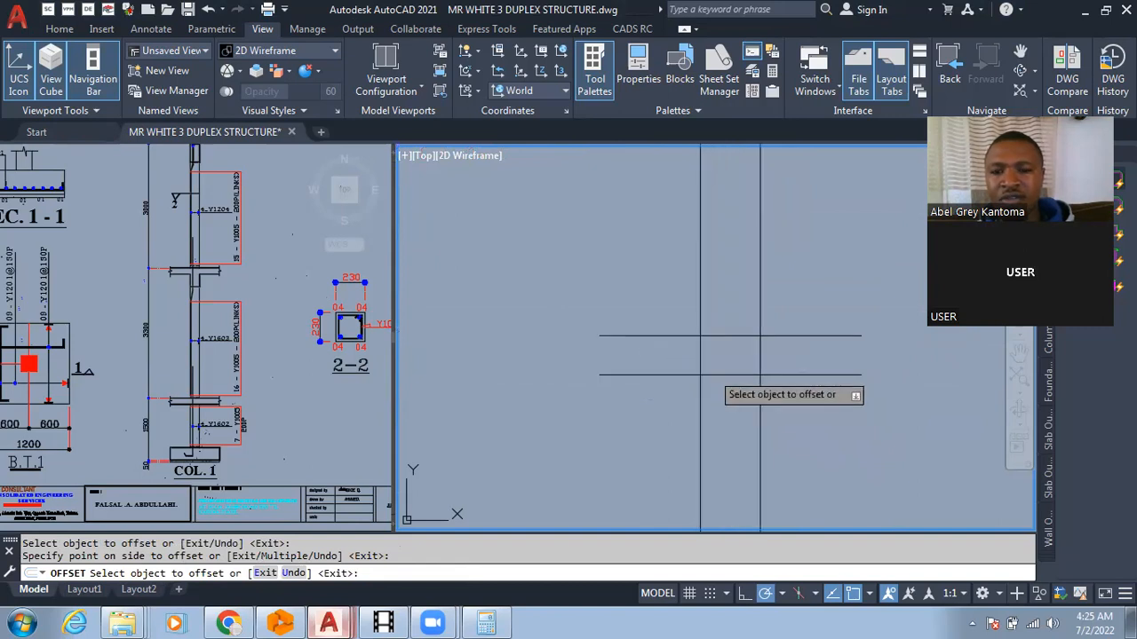
{"action": "key", "text": "Return"}
Offset a beam soffit line 450 mm below the top of the first floor slab.
{"action": "key", "text": "Return"}
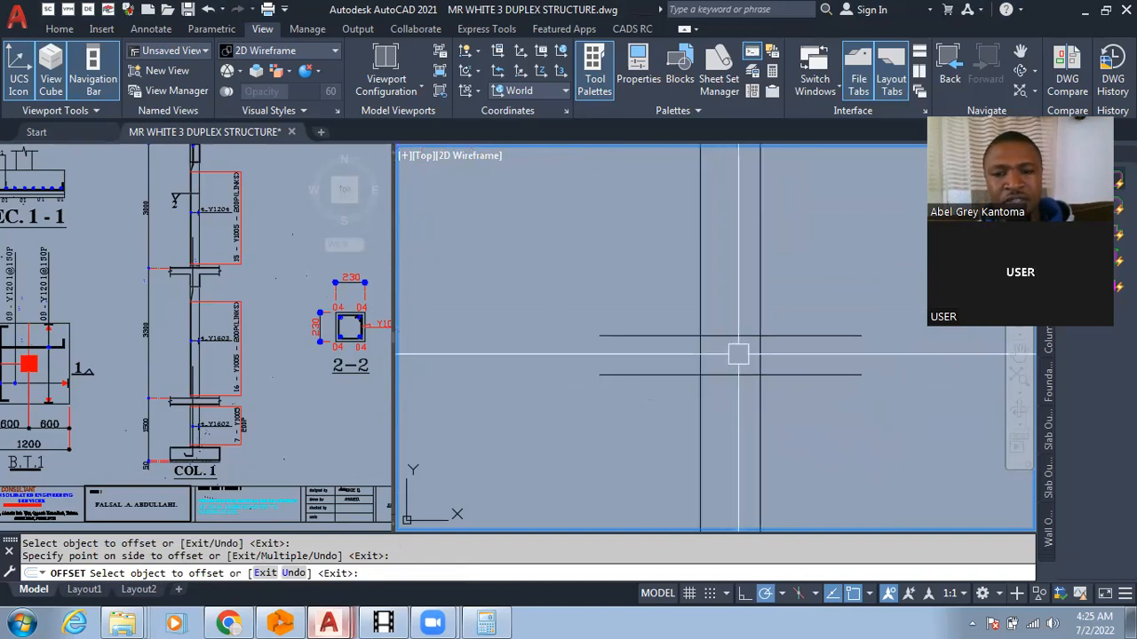
{"action": "type", "text": "450"}
{"action": "key", "text": "Return"}
{"action": "left_click", "coordinate": [731, 374]}
{"action": "left_click", "coordinate": [729, 411]}
{"action": "scroll", "coordinate": [755, 409], "scroll_direction": "down", "scroll_amount": 2}
{"action": "key", "text": "Escape"}
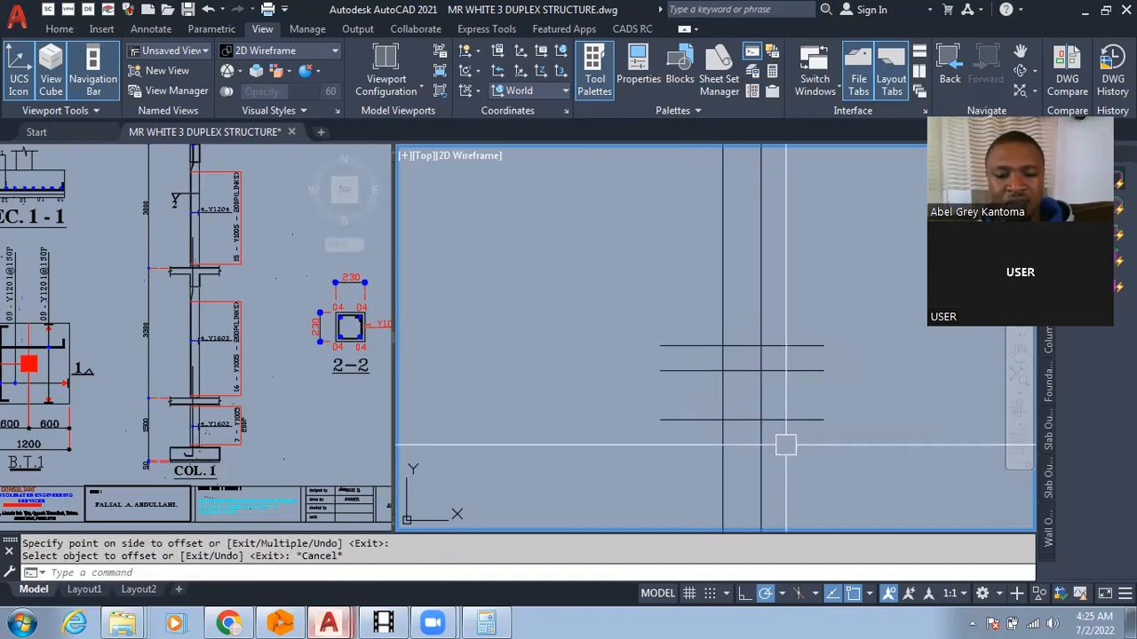
Trim the beam soffit line on both sides so it spans only between the column edges.
{"action": "type", "text": "tr"}
{"action": "key", "text": "Return"}
{"action": "left_click", "coordinate": [705, 419]}
{"action": "scroll", "coordinate": [749, 363], "scroll_direction": "down", "scroll_amount": 1}
{"action": "left_click", "coordinate": [788, 396]}
{"action": "key", "text": "Escape"}
{"action": "scroll", "coordinate": [778, 387], "scroll_direction": "down", "scroll_amount": 3}
Draw a vertical line across the first floor slab's right end and stretch its upper end above the slab.
{"action": "scroll", "coordinate": [773, 310], "scroll_direction": "up", "scroll_amount": 5}
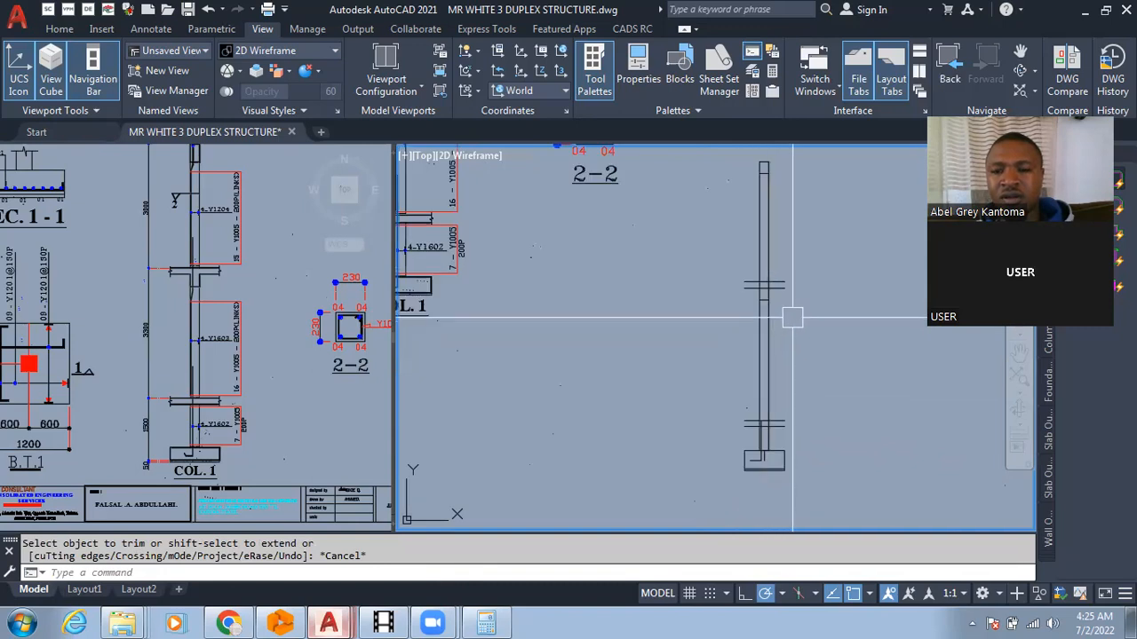
{"action": "scroll", "coordinate": [784, 278], "scroll_direction": "up", "scroll_amount": 2}
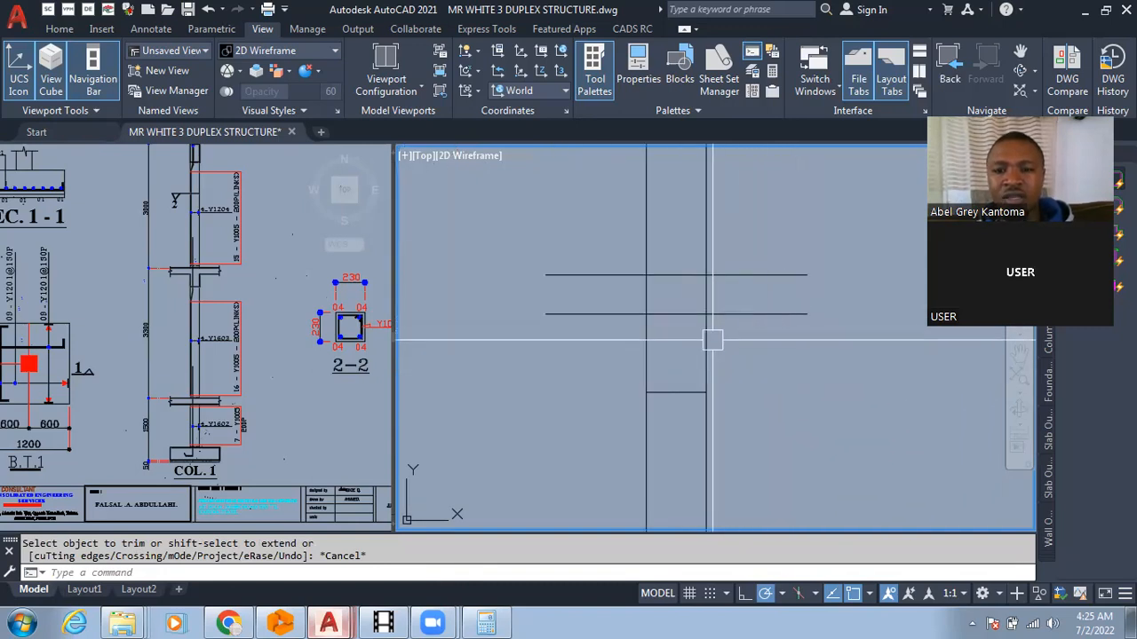
{"action": "type", "text": "l"}
{"action": "key", "text": "Return"}
{"action": "left_click", "coordinate": [755, 282]}
{"action": "left_click", "coordinate": [756, 334]}
{"action": "key", "text": "Escape"}
{"action": "scroll", "coordinate": [762, 280], "scroll_direction": "up", "scroll_amount": 2}
{"action": "left_click", "coordinate": [757, 280]}
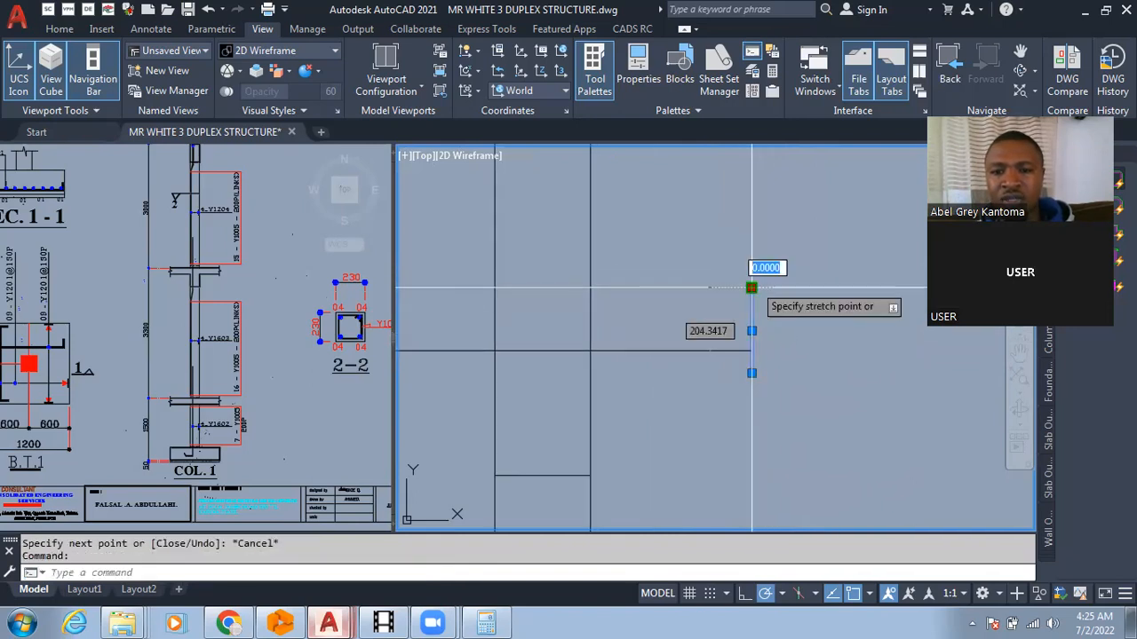
{"action": "left_click", "coordinate": [751, 250]}
{"action": "key", "text": "Escape"}
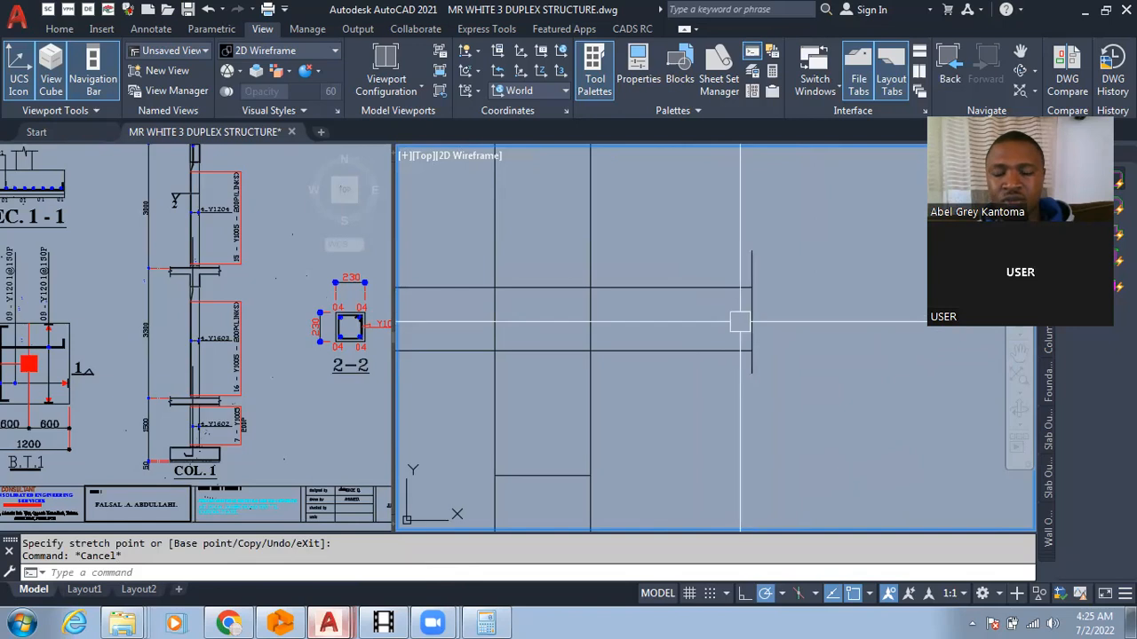
Try to draw a zigzag break line starting from the slab's upper right corner.
{"action": "type", "text": "l"}
{"action": "key", "text": "Return"}
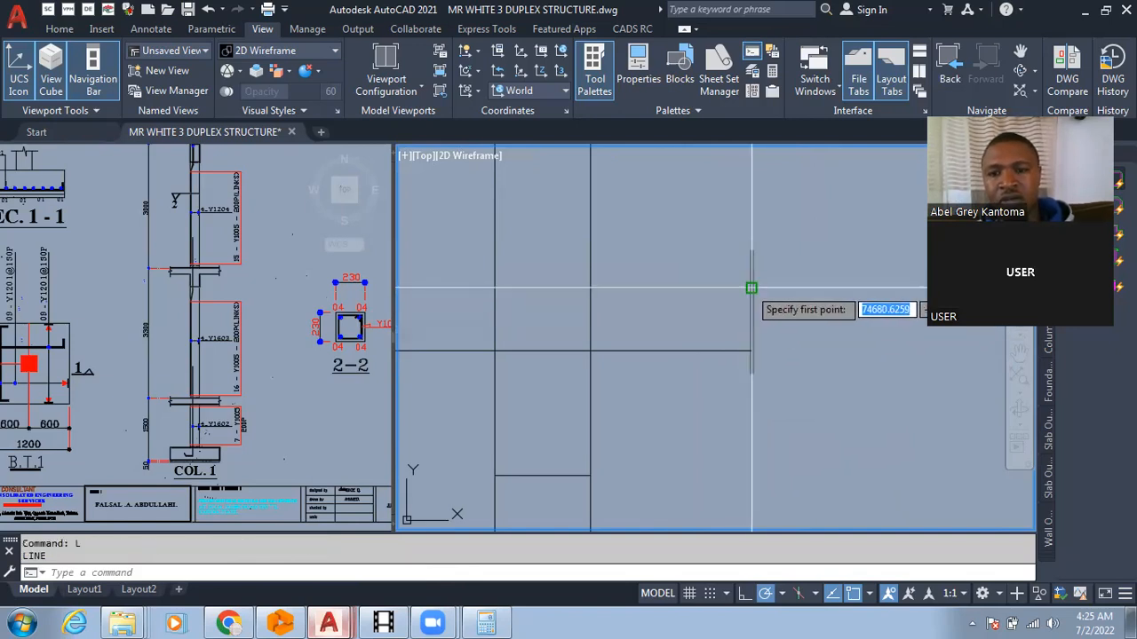
{"action": "left_click", "coordinate": [751, 288]}
{"action": "scroll", "coordinate": [751, 320], "scroll_direction": "up", "scroll_amount": 3}
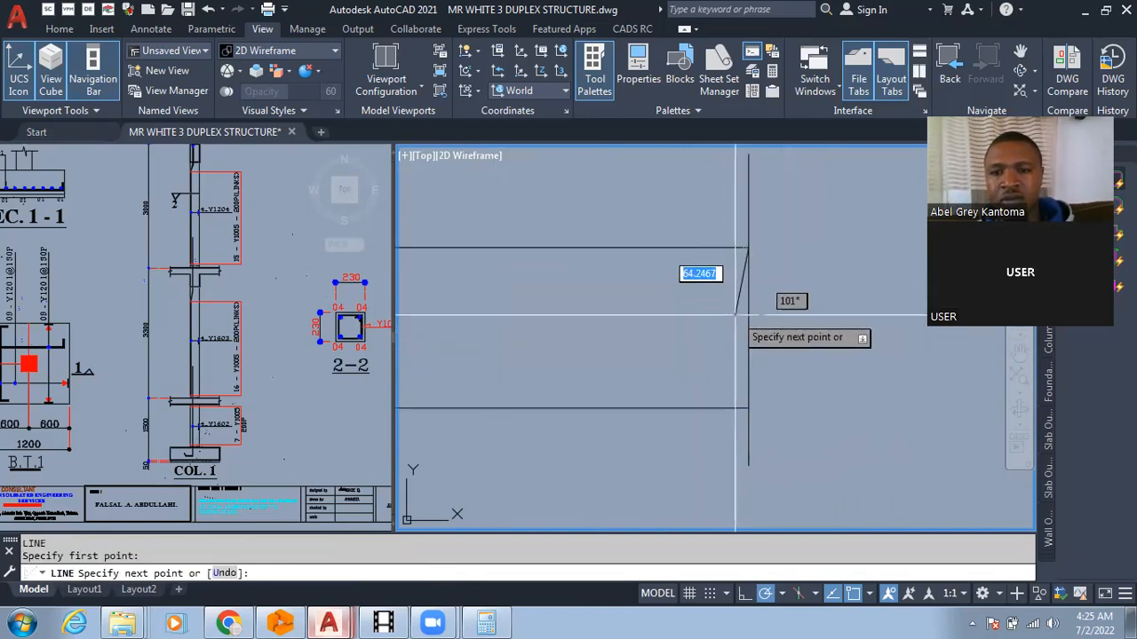
{"action": "left_click", "coordinate": [690, 325]}
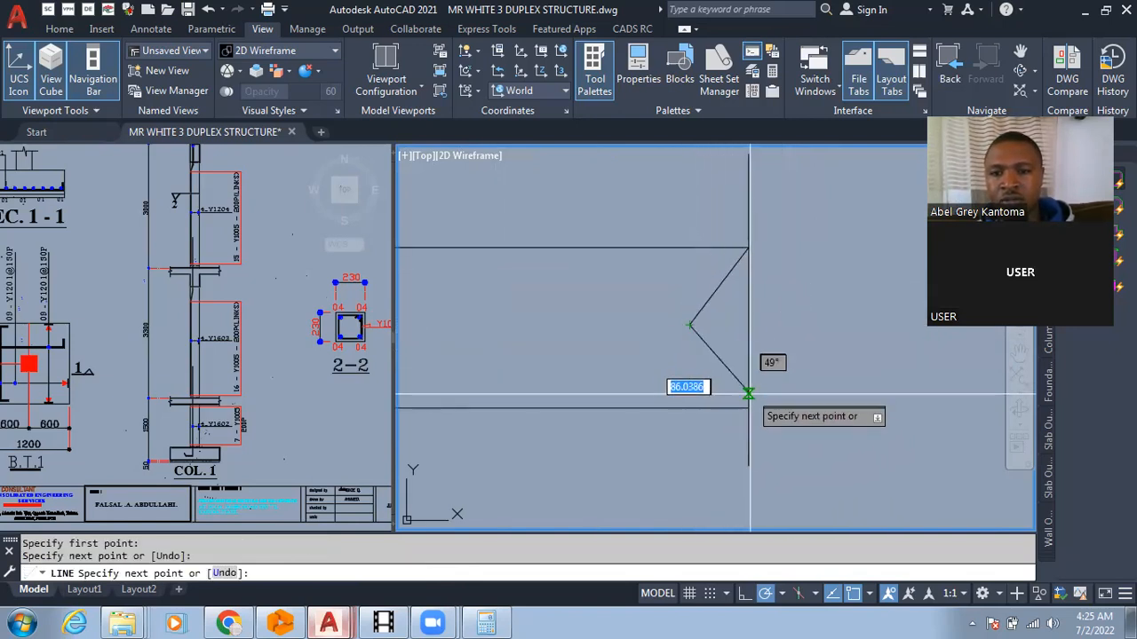
{"action": "left_click", "coordinate": [877, 408]}
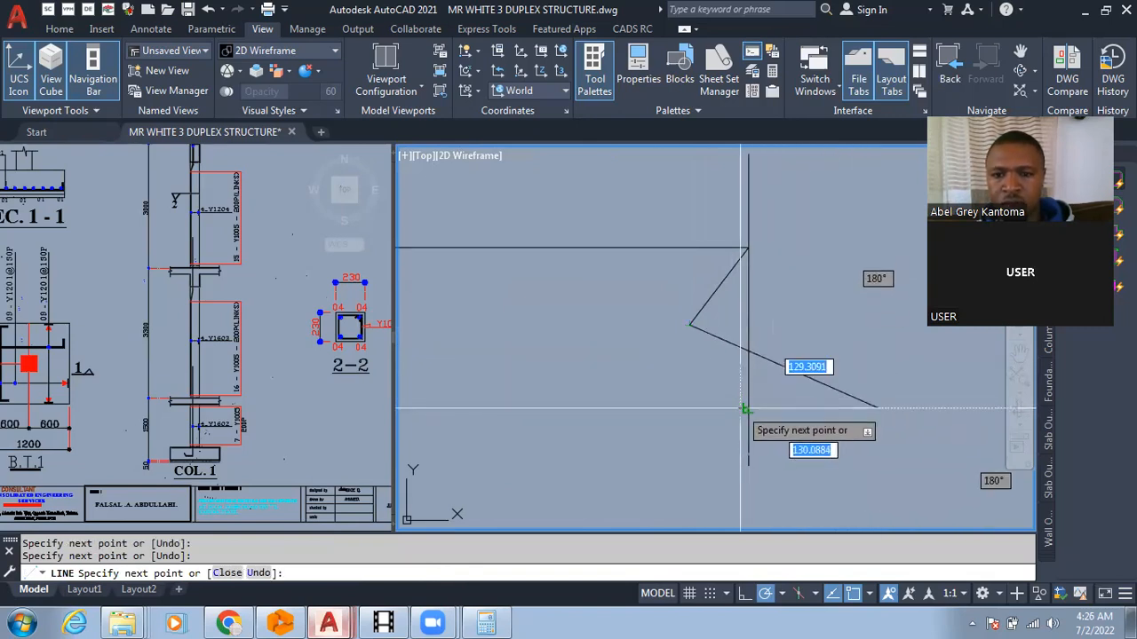
{"action": "key", "text": "Escape"}
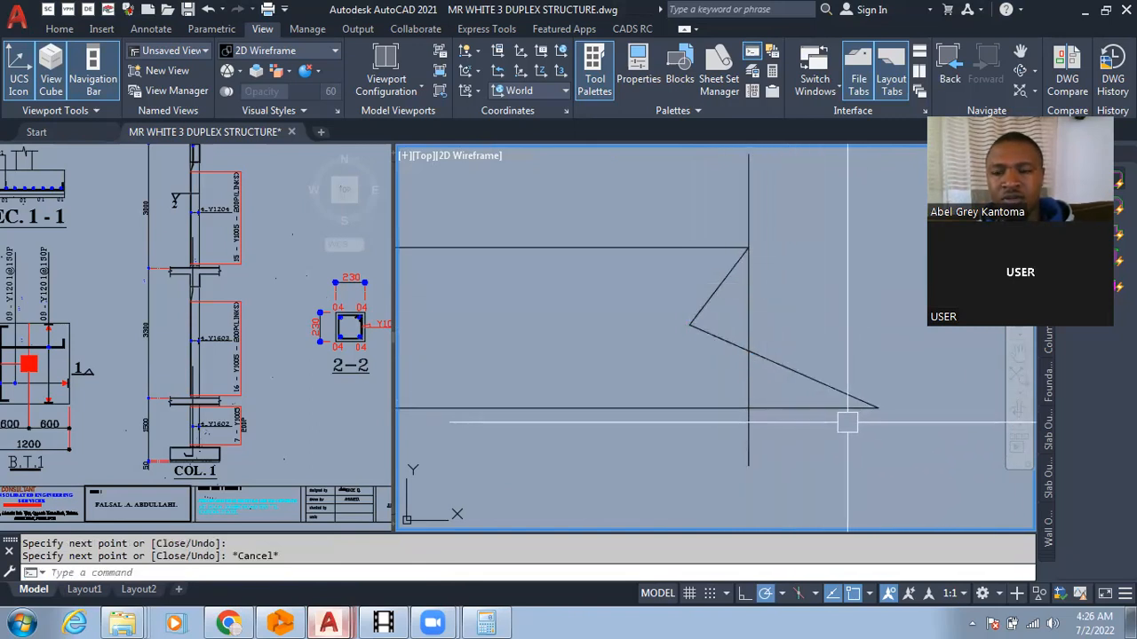
Stretch the zigzag's upper end outward along the slab's top level, and undo both the stretch and the zigzag.
{"action": "left_click", "coordinate": [745, 254]}
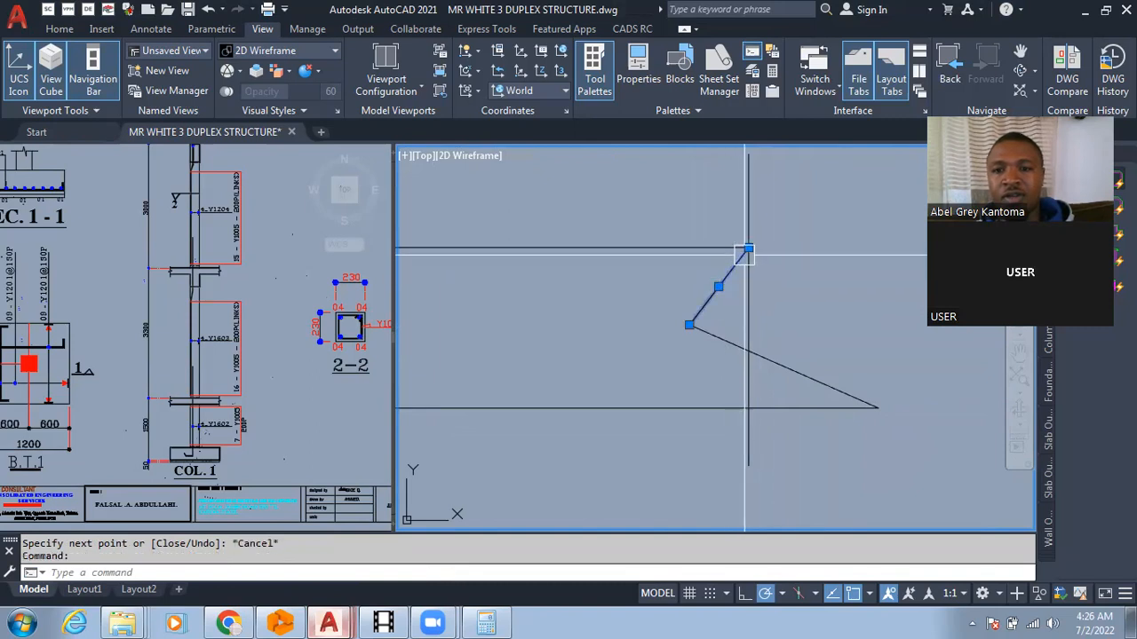
{"action": "left_click", "coordinate": [815, 248]}
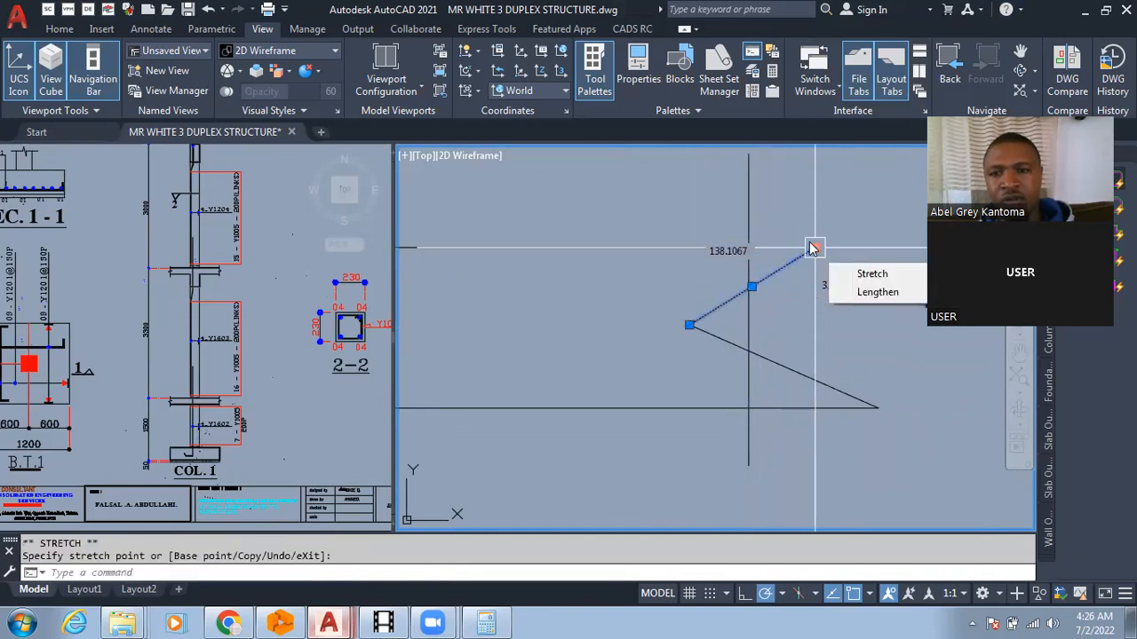
{"action": "key", "text": "ctrl+z"}
{"action": "key", "text": "ctrl+z"}
{"action": "scroll", "coordinate": [757, 312], "scroll_direction": "down", "scroll_amount": 2}
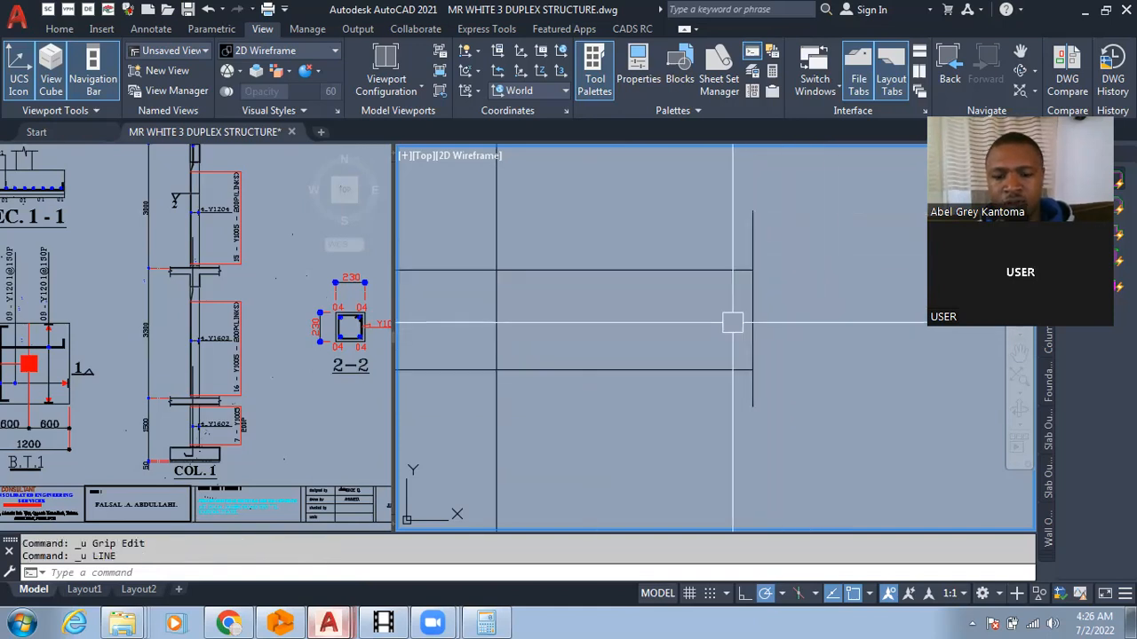
Draw a three-segment zigzag break line over the vertical line at the slab's right end, and erase that vertical line.
{"action": "type", "text": "l"}
{"action": "key", "text": "Return"}
{"action": "left_click", "coordinate": [710, 310]}
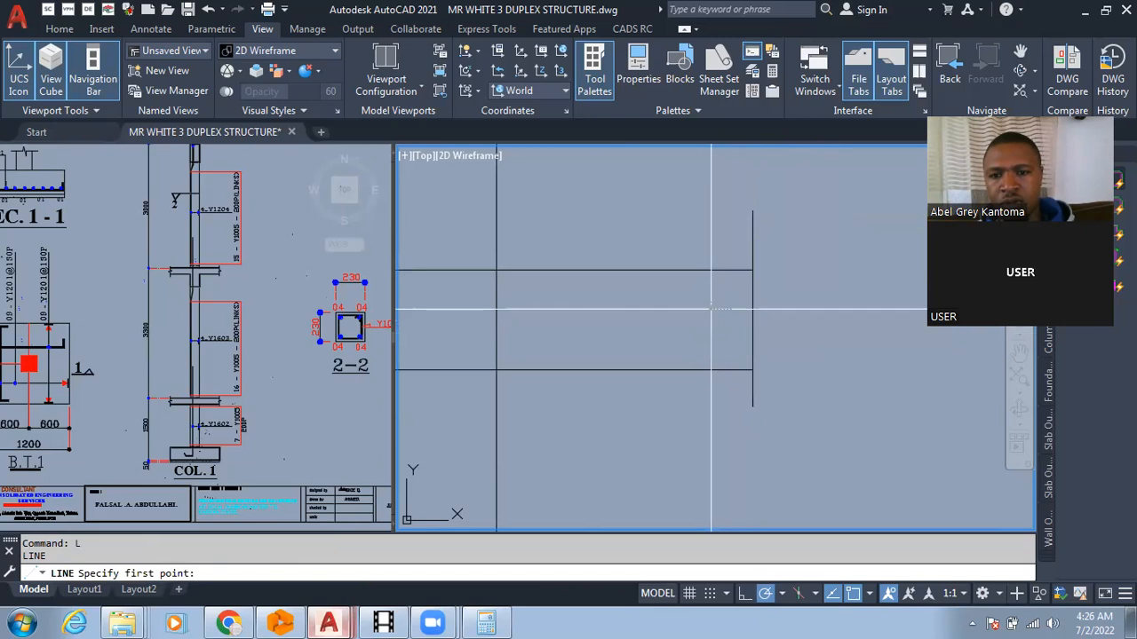
{"action": "left_click", "coordinate": [811, 342]}
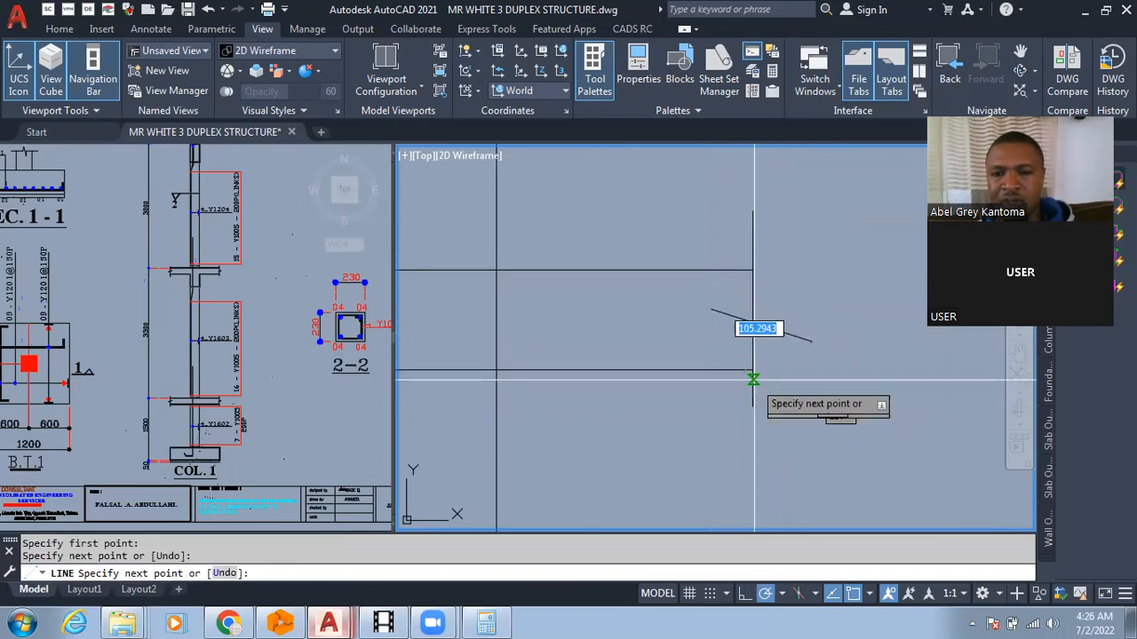
{"action": "left_click", "coordinate": [753, 387]}
{"action": "key", "text": "Return"}
{"action": "key", "text": "Return"}
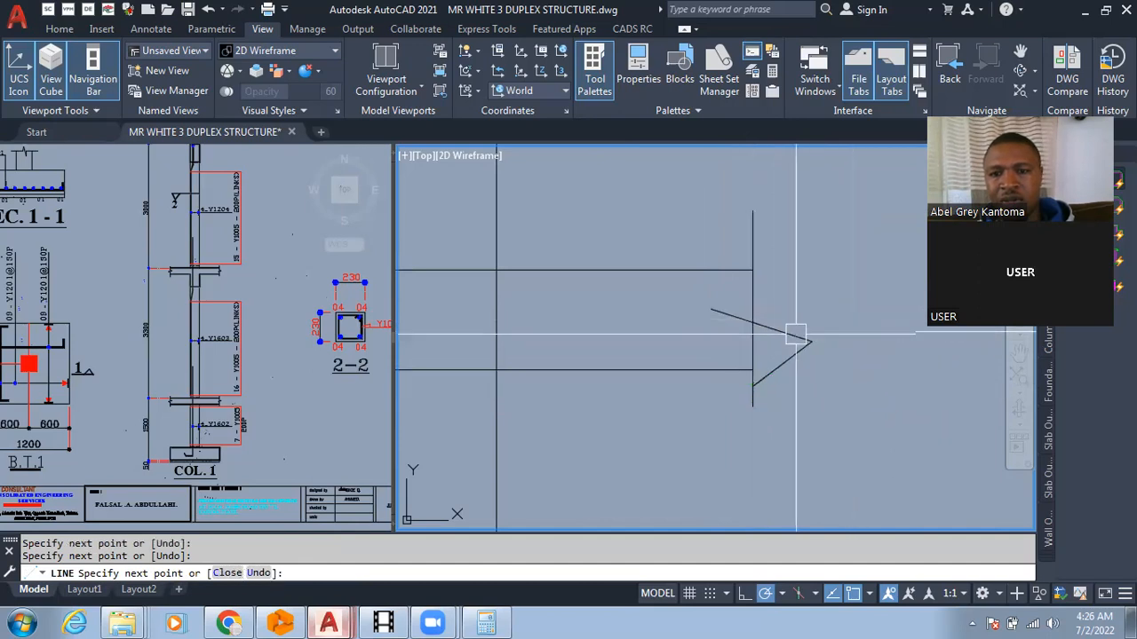
{"action": "left_click", "coordinate": [710, 310]}
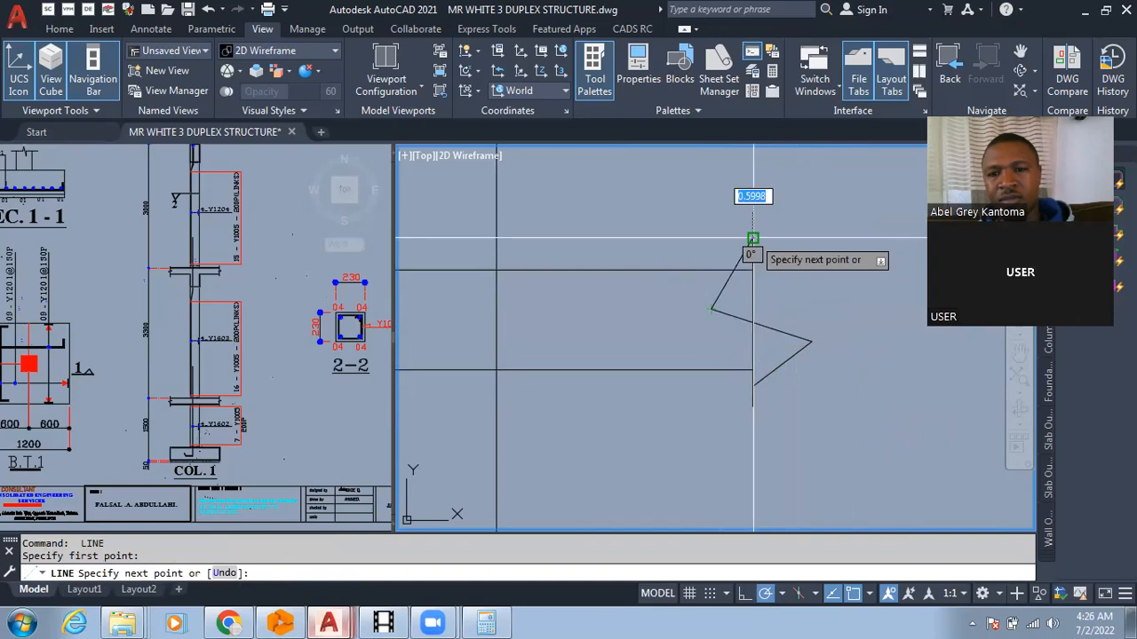
{"action": "left_click", "coordinate": [753, 238]}
{"action": "key", "text": "Escape"}
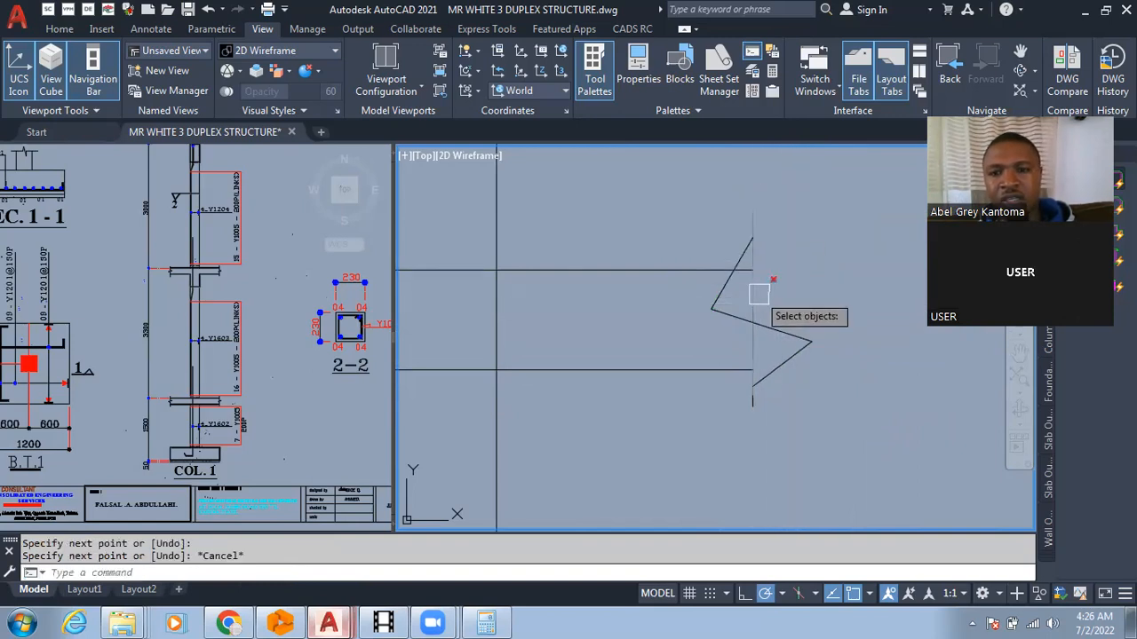
{"action": "scroll", "coordinate": [826, 313], "scroll_direction": "down", "scroll_amount": 2}
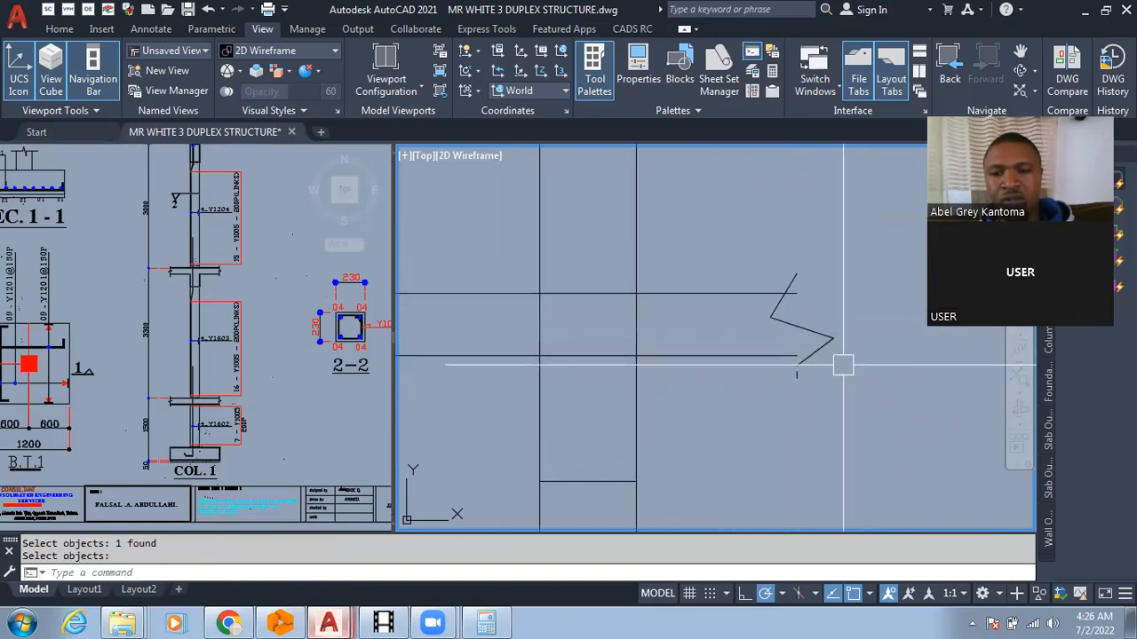
Move the zigzag break line a short distance horizontally toward the column.
{"action": "type", "text": "m"}
{"action": "key", "text": "Return"}
{"action": "left_click", "coordinate": [756, 249]}
{"action": "left_click", "coordinate": [883, 363]}
{"action": "key", "text": "Return"}
{"action": "left_click", "coordinate": [903, 391]}
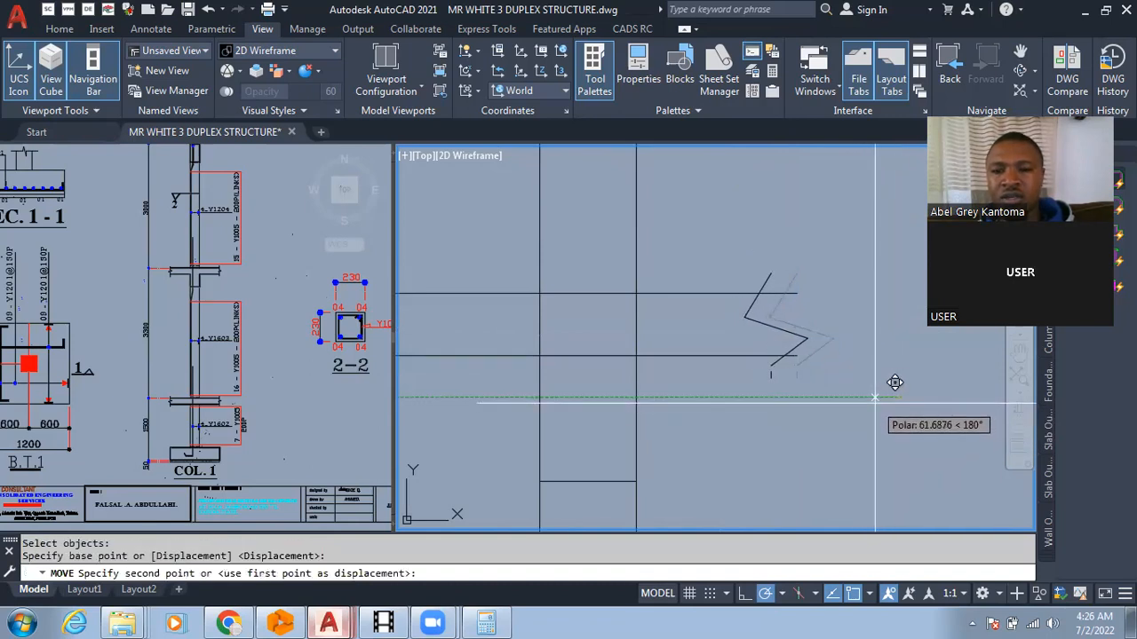
{"action": "left_click", "coordinate": [893, 387]}
{"action": "scroll", "coordinate": [899, 389], "scroll_direction": "down", "scroll_amount": 4}
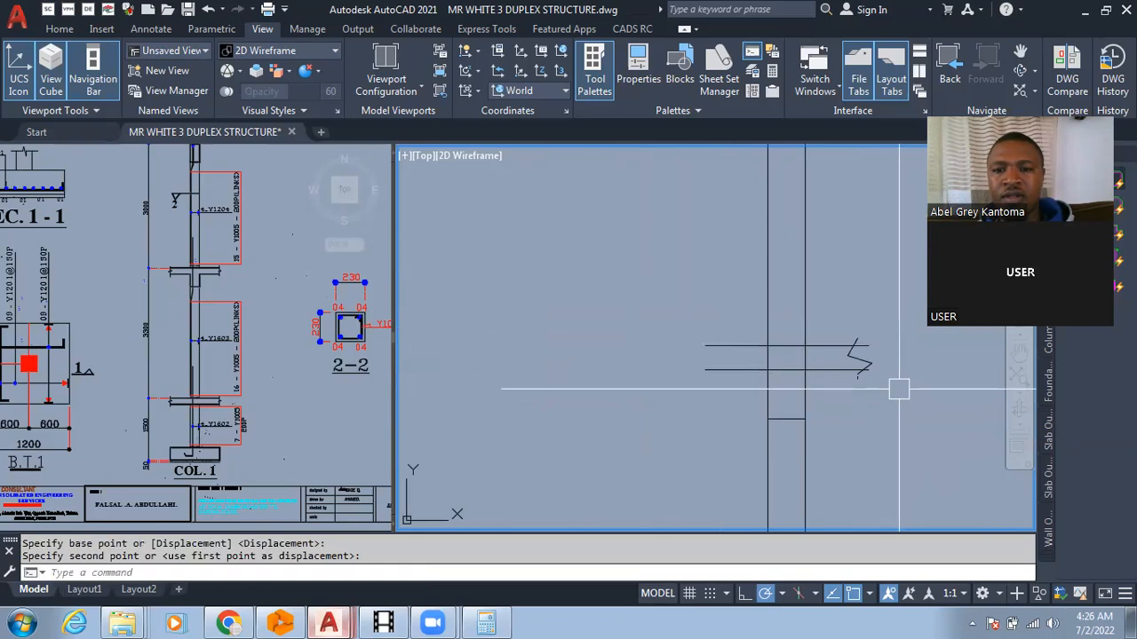
{"action": "scroll", "coordinate": [904, 347], "scroll_direction": "up", "scroll_amount": 4}
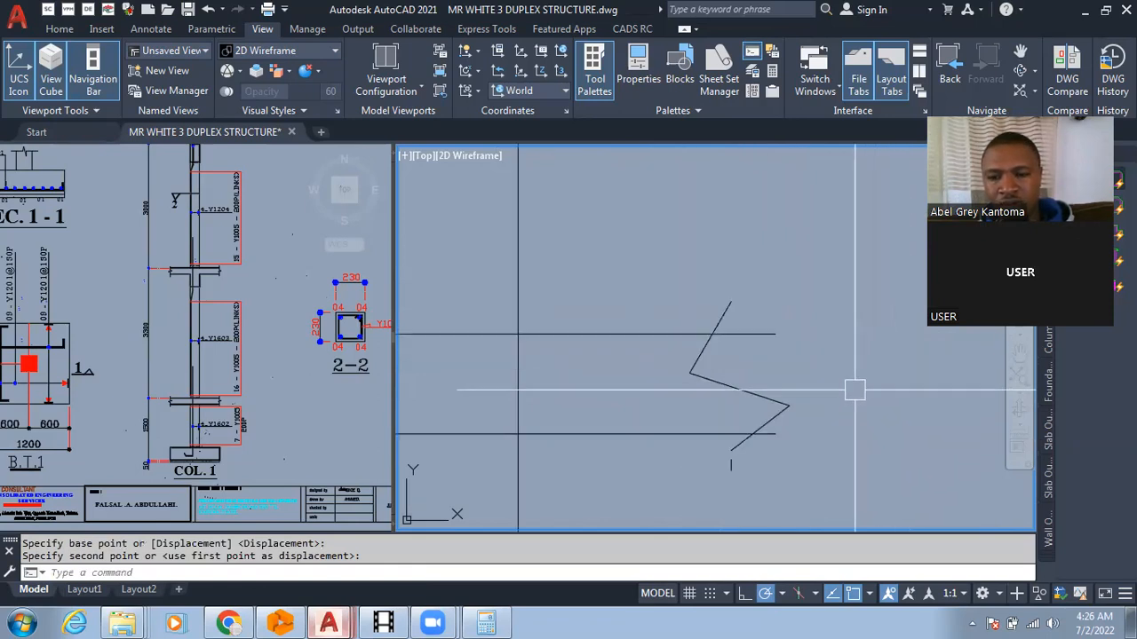
Erase the zigzag's lowest segment and draw a short vertical line upward from the slab's bottom line.
{"action": "left_click", "coordinate": [780, 416]}
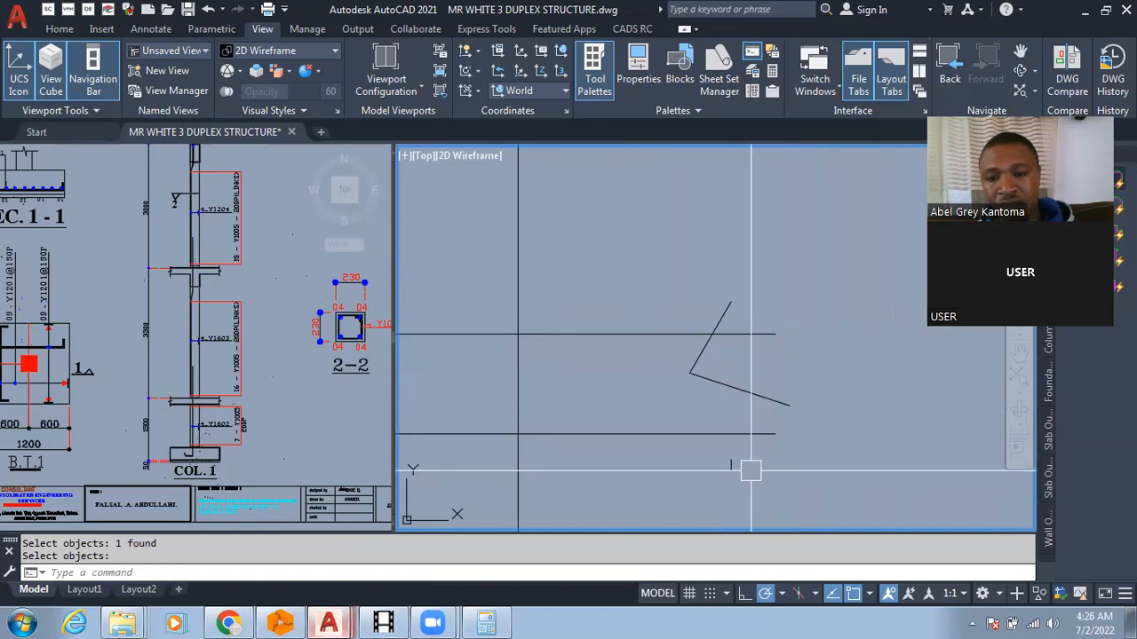
{"action": "type", "text": "l"}
{"action": "key", "text": "Return"}
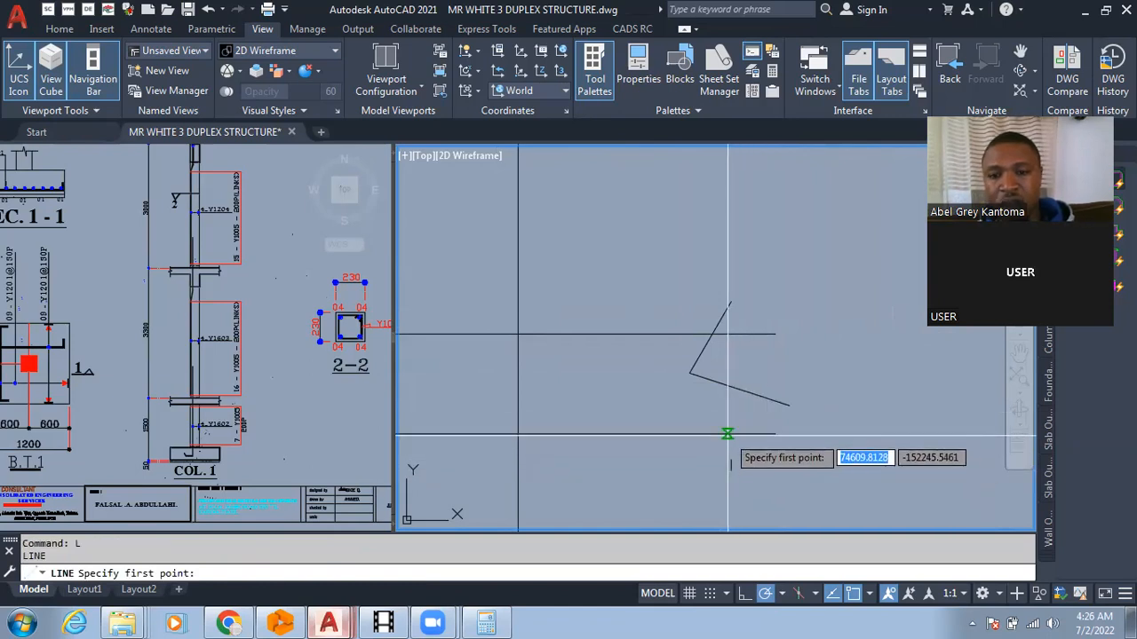
{"action": "left_click", "coordinate": [727, 435]}
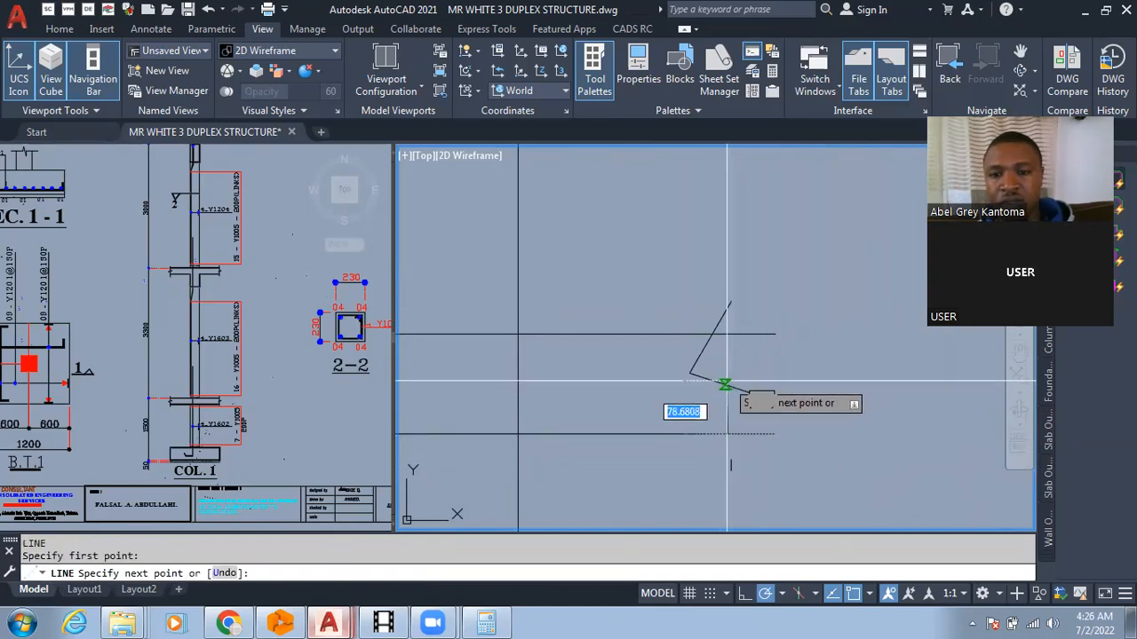
{"action": "left_click", "coordinate": [729, 370]}
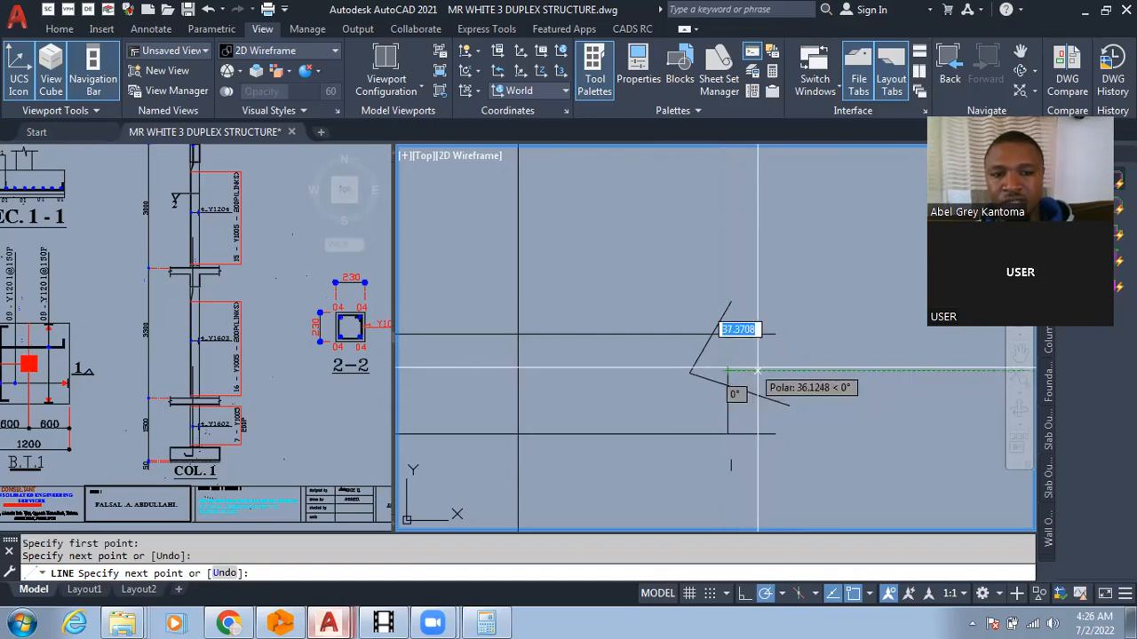
{"action": "key", "text": "Escape"}
{"action": "key", "text": "Escape"}
{"action": "key", "text": "Escape"}
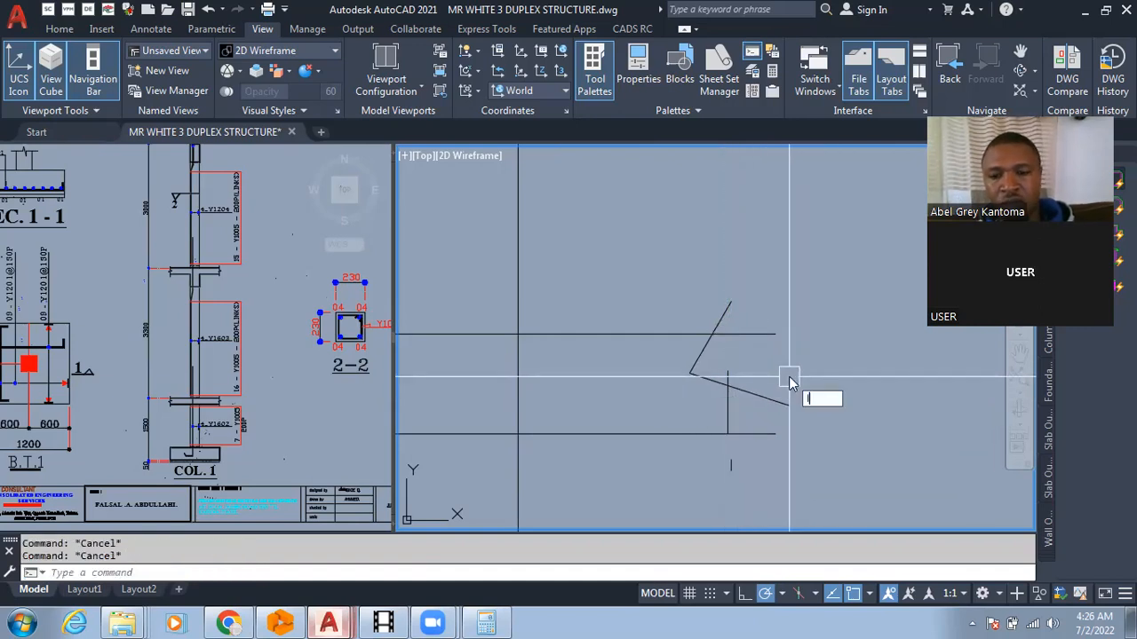
Draw a vertical line through the slab's right end, extending above and below the slab.
{"action": "type", "text": "l"}
{"action": "key", "text": "Return"}
{"action": "left_click", "coordinate": [776, 295]}
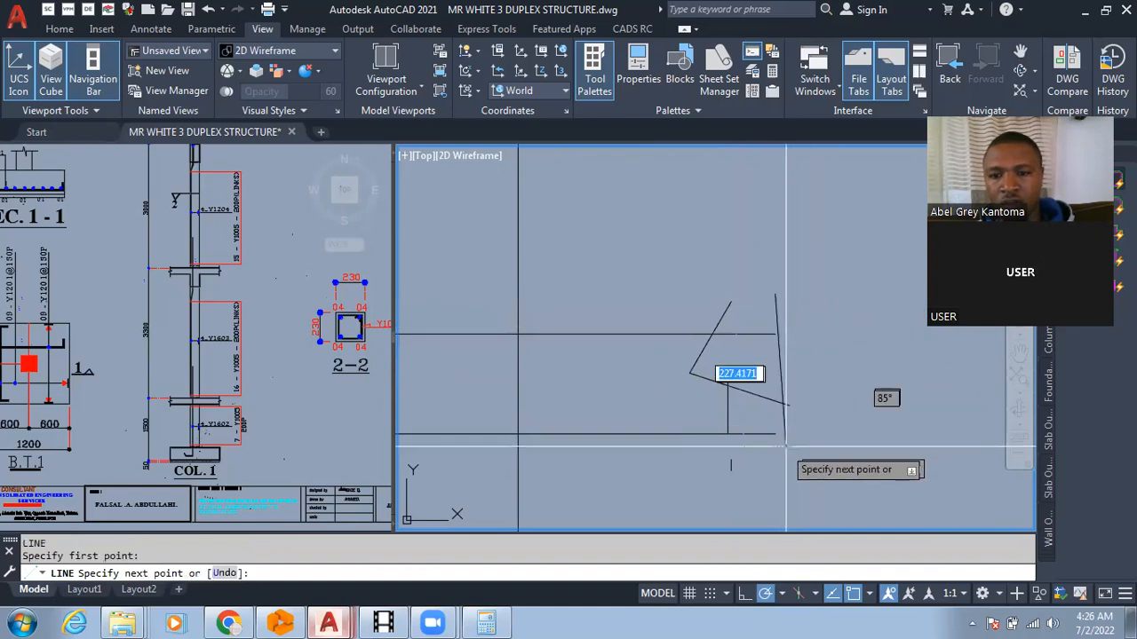
{"action": "key", "text": "Escape"}
{"action": "scroll", "coordinate": [785, 408], "scroll_direction": "up", "scroll_amount": 2}
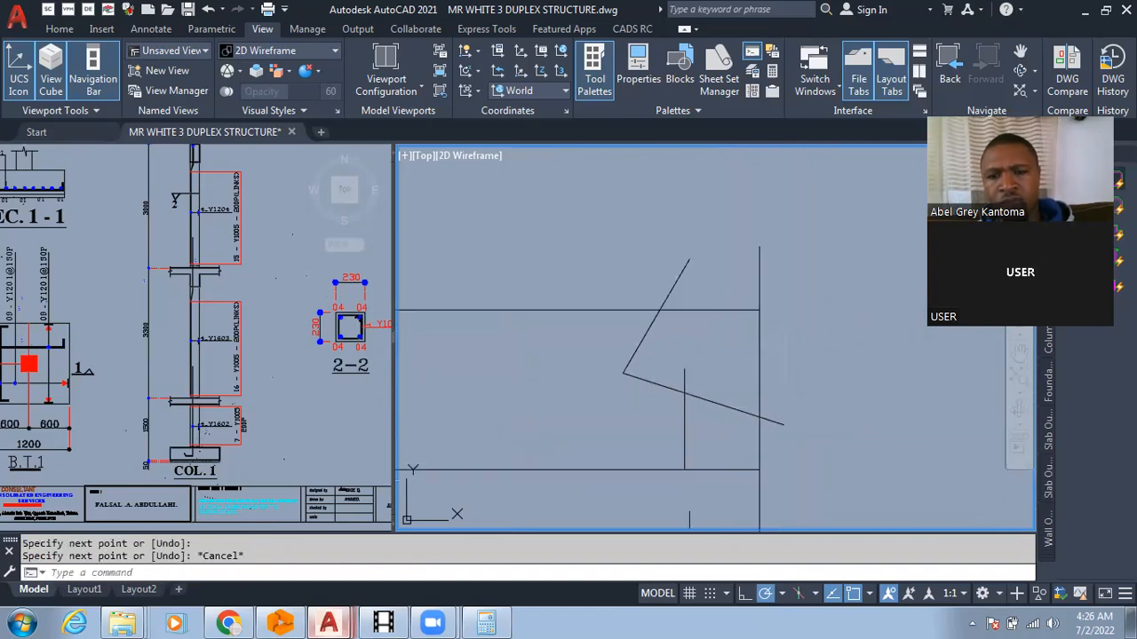
Draw the break line's outer tooth: a short horizontal line out from the slab's right-end vertical and a diagonal back up to it.
{"action": "type", "text": "l"}
{"action": "key", "text": "Return"}
{"action": "left_click", "coordinate": [760, 394]}
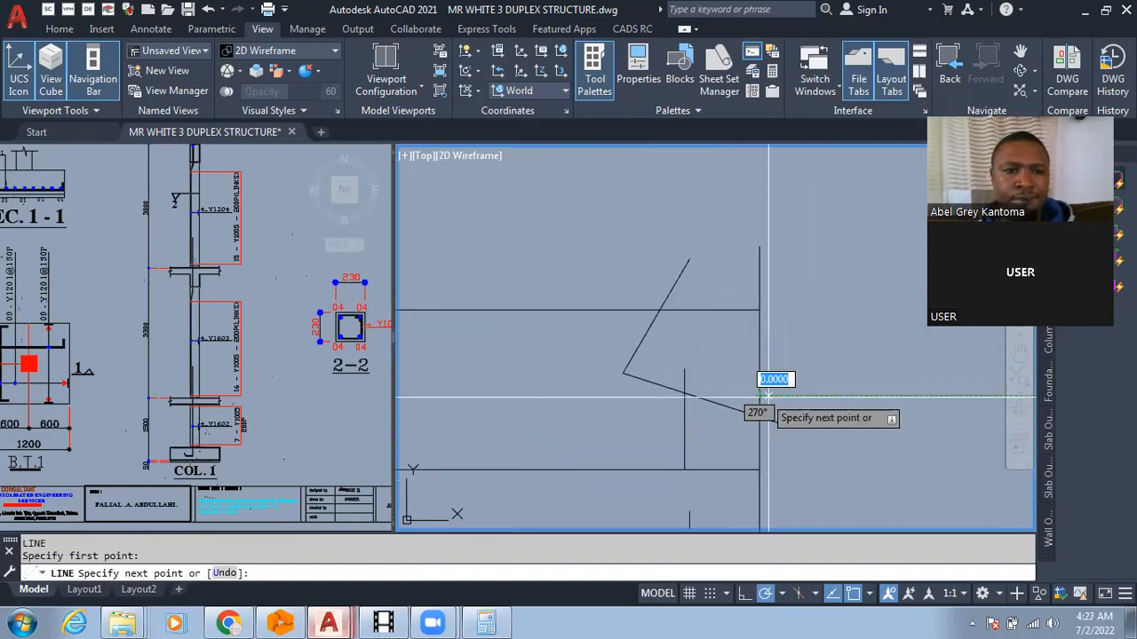
{"action": "scroll", "coordinate": [771, 407], "scroll_direction": "up", "scroll_amount": 2}
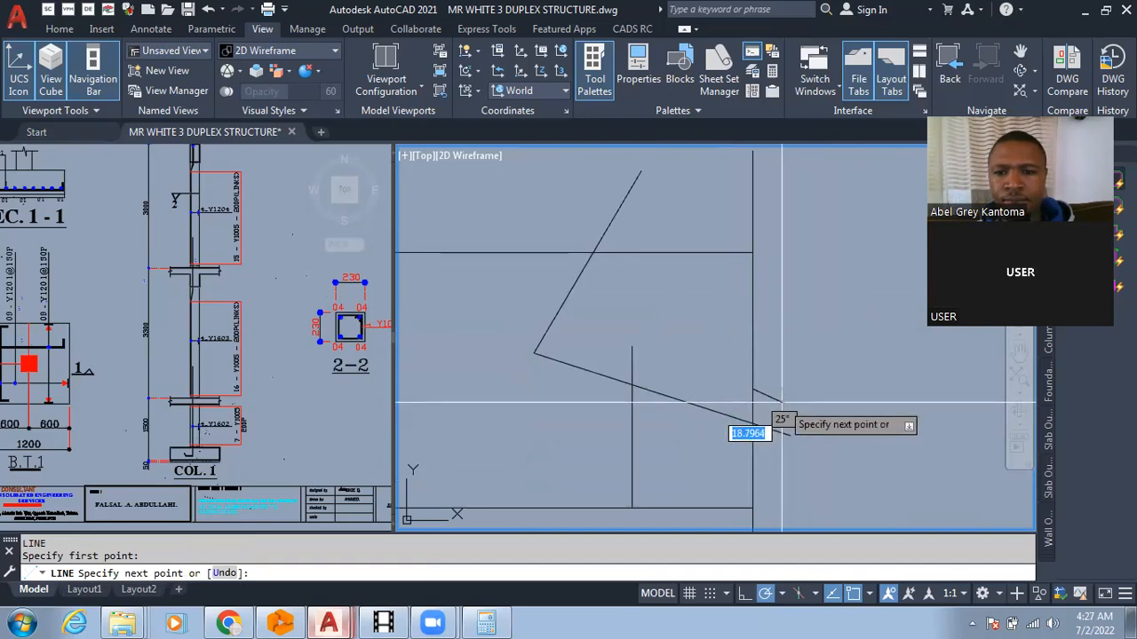
{"action": "left_click", "coordinate": [815, 389]}
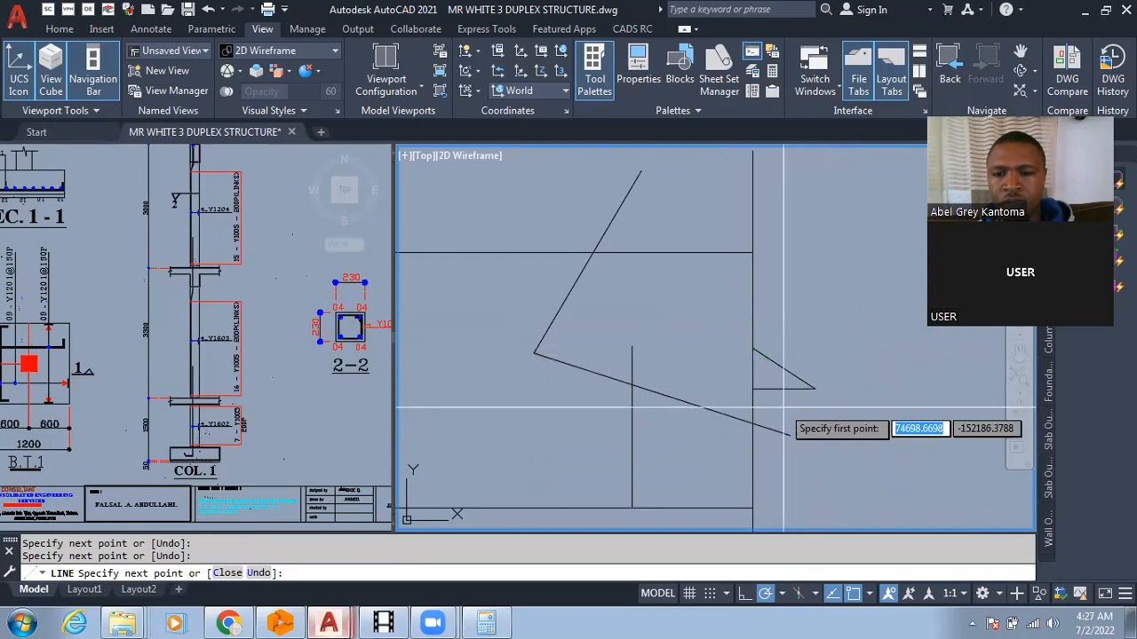
{"action": "key", "text": "Escape"}
Try to draw a diagonal segment down toward the column from the junction of the tooth's horizontal line and the vertical.
{"action": "key", "text": "Return"}
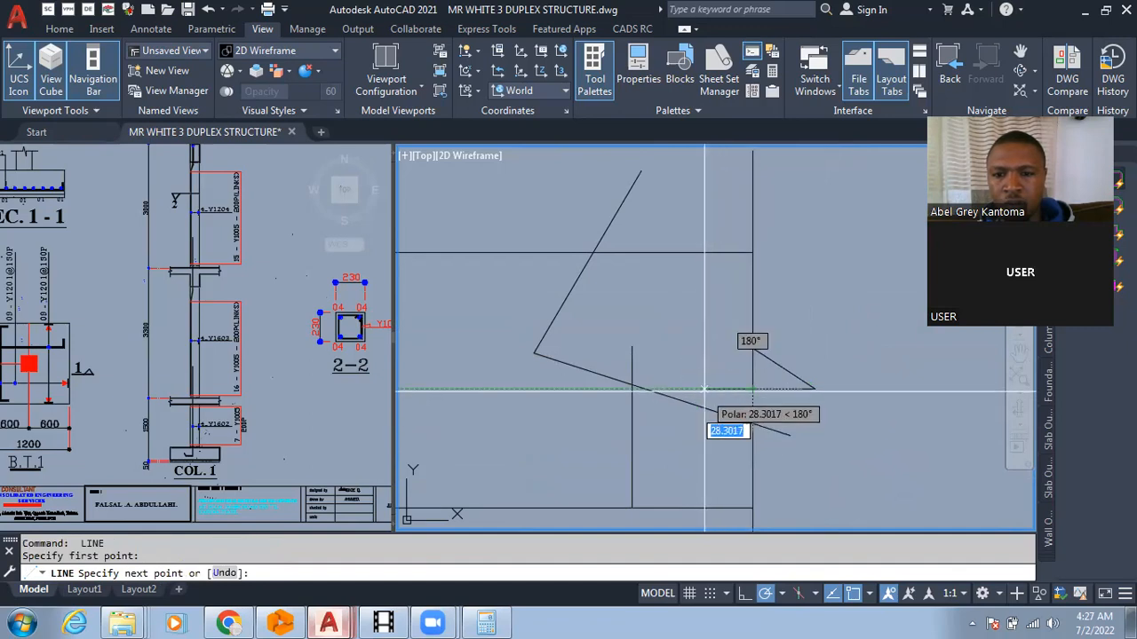
{"action": "left_click", "coordinate": [694, 423]}
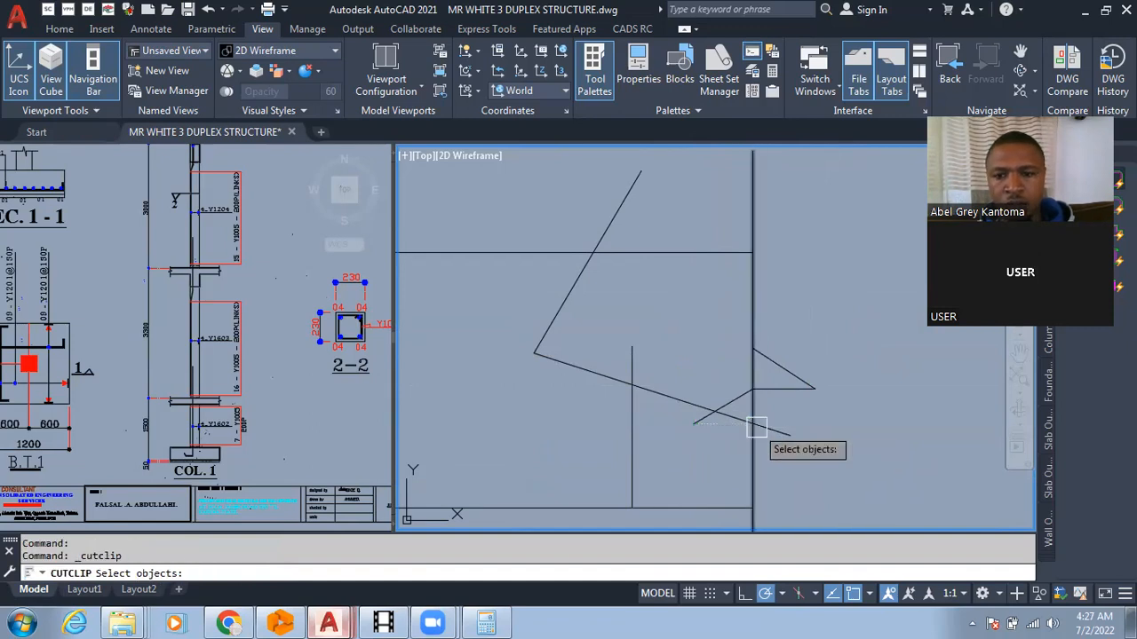
{"action": "key", "text": "Escape"}
{"action": "key", "text": "Escape"}
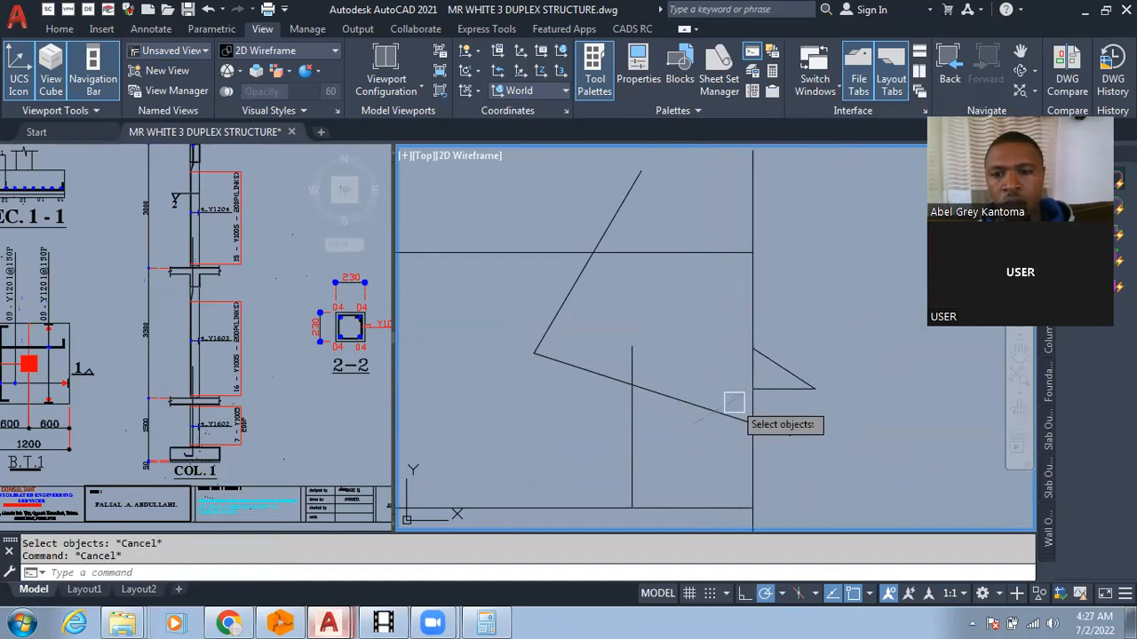
Draw the tooth on the column side: extend the horizontal zigzag line toward the column, and return diagonally down to the vertical line.
{"action": "type", "text": "l"}
{"action": "key", "text": "Return"}
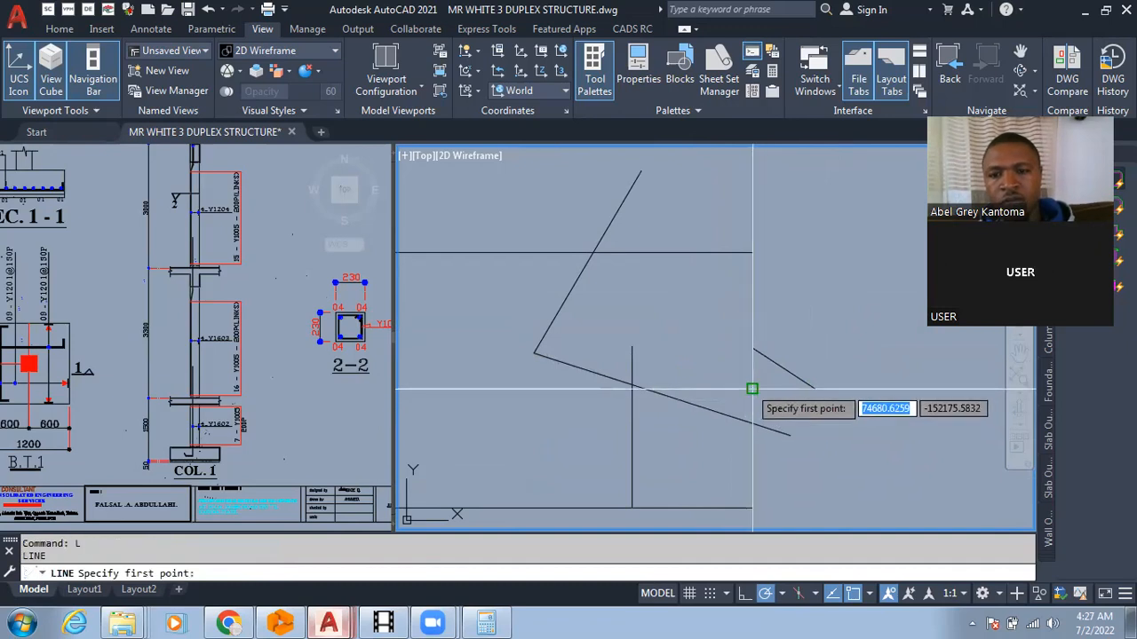
{"action": "left_click", "coordinate": [688, 388]}
{"action": "left_click", "coordinate": [754, 424]}
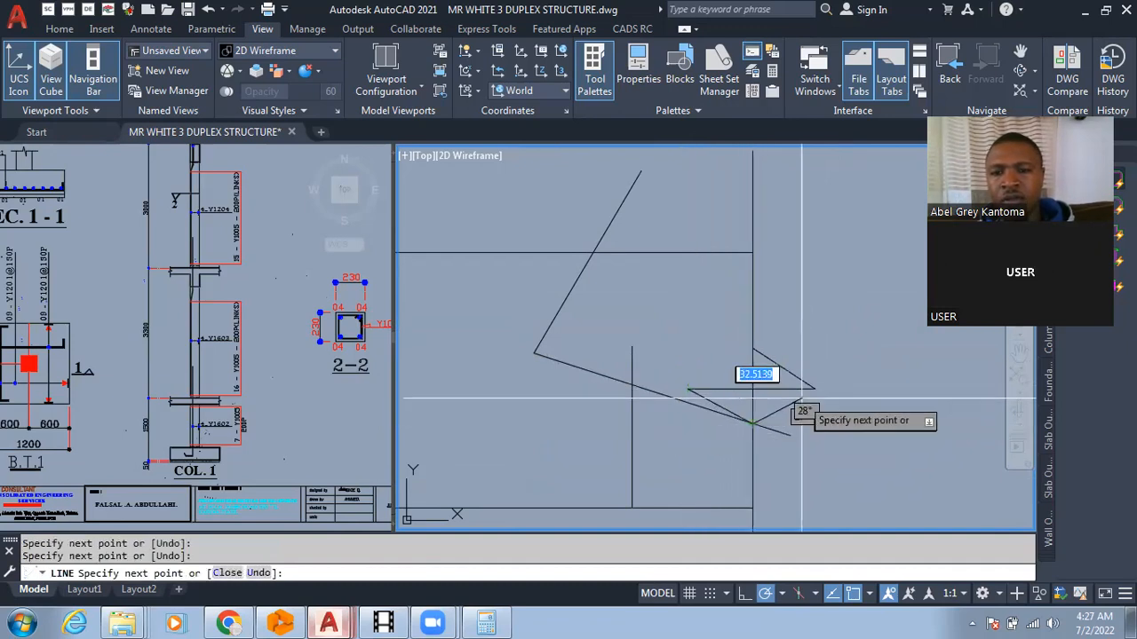
{"action": "key", "text": "Escape"}
Erase the old oversized zigzag segments and the short vertical line near the slab's right end.
{"action": "scroll", "coordinate": [810, 414], "scroll_direction": "down", "scroll_amount": 2}
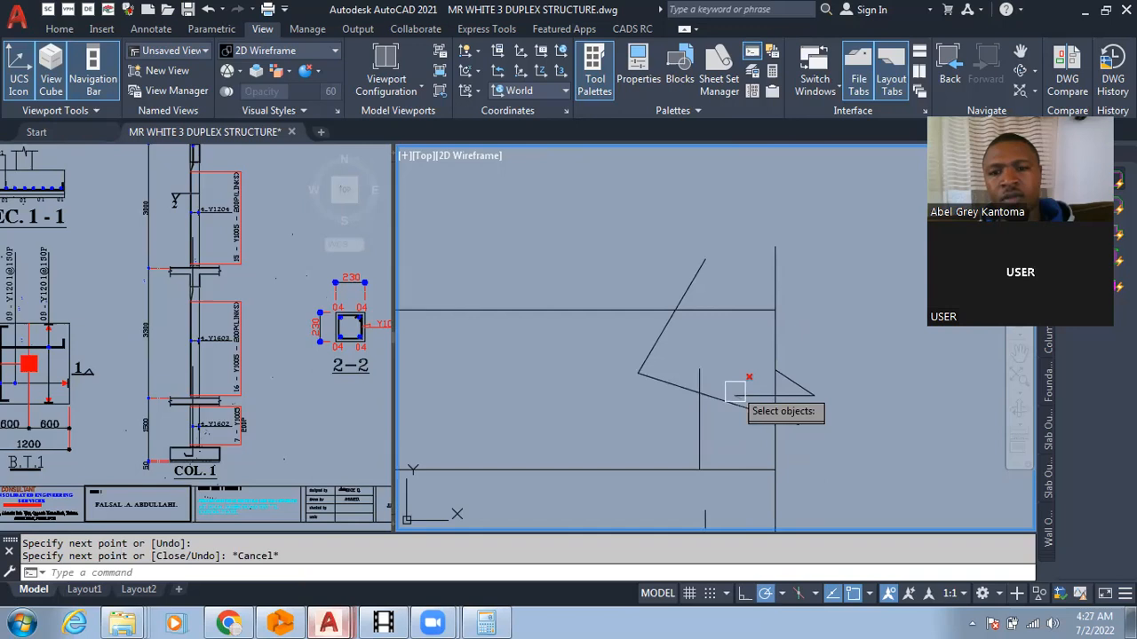
{"action": "left_click", "coordinate": [724, 362]}
{"action": "key", "text": "Return"}
{"action": "key", "text": "Return"}
{"action": "left_click", "coordinate": [666, 326]}
{"action": "key", "text": "Return"}
{"action": "scroll", "coordinate": [782, 354], "scroll_direction": "down", "scroll_amount": 2}
Trim the vertical line's portion between the zigzag's teeth to finish the slab's right break line.
{"action": "scroll", "coordinate": [781, 381], "scroll_direction": "up", "scroll_amount": 8}
{"action": "type", "text": "tr"}
{"action": "key", "text": "Return"}
{"action": "left_click", "coordinate": [752, 341]}
{"action": "left_click", "coordinate": [757, 429]}
{"action": "scroll", "coordinate": [755, 418], "scroll_direction": "down", "scroll_amount": 5}
{"action": "key", "text": "Escape"}
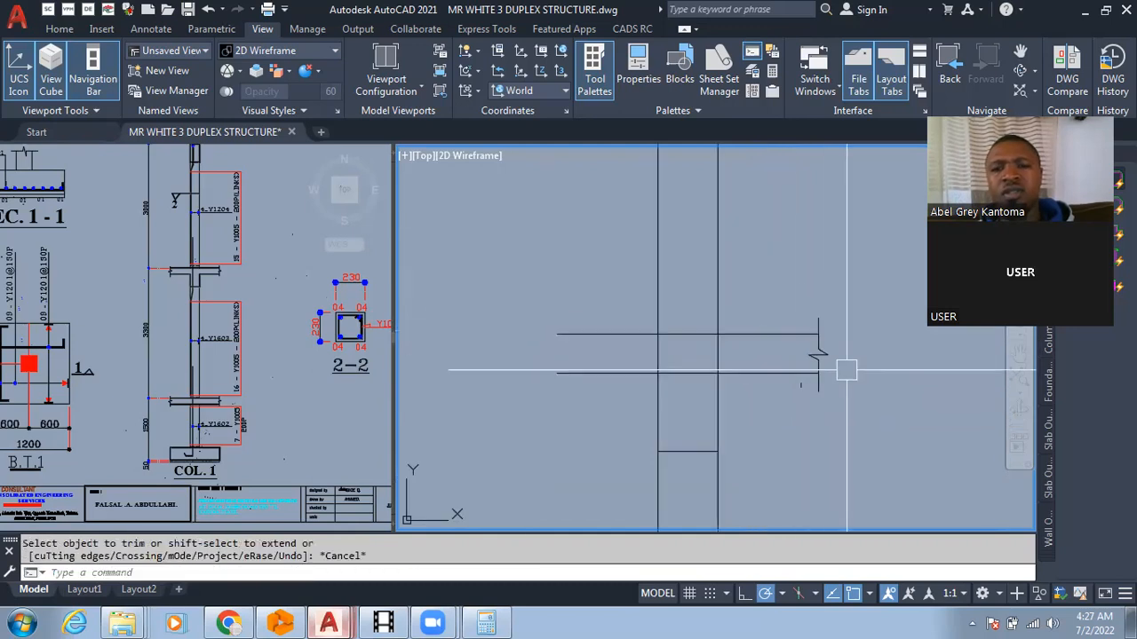
Mirror the right break line about the column's vertical centreline to the slab's left end, keeping the source objects.
{"action": "key", "text": "Escape"}
{"action": "key", "text": "Escape"}
{"action": "type", "text": "m"}
{"action": "left_click", "coordinate": [787, 274]}
{"action": "left_click", "coordinate": [883, 426]}
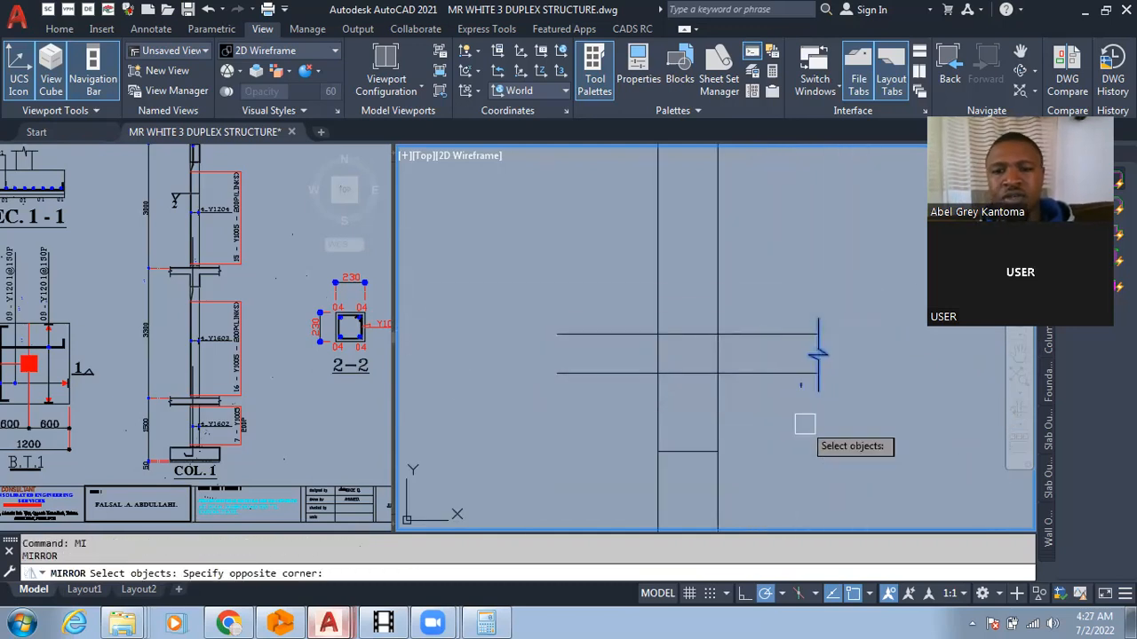
{"action": "key", "text": "Return"}
{"action": "left_click", "coordinate": [686, 370]}
{"action": "left_click", "coordinate": [686, 261]}
{"action": "type", "text": "n"}
{"action": "key", "text": "Return"}
Extend the middle slab's top and bottom lines to meet the mirrored left break line.
{"action": "scroll", "coordinate": [545, 359], "scroll_direction": "up", "scroll_amount": 2}
{"action": "type", "text": "e"}
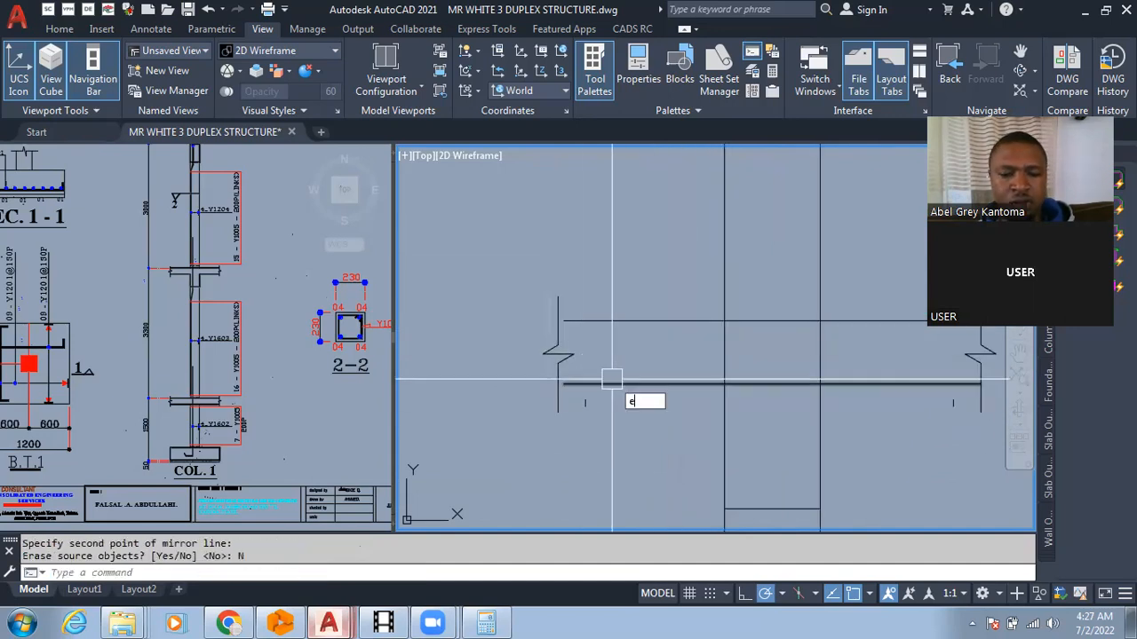
{"action": "type", "text": "x"}
{"action": "key", "text": "Return"}
{"action": "left_click", "coordinate": [617, 384]}
{"action": "left_click", "coordinate": [620, 311]}
{"action": "scroll", "coordinate": [574, 295], "scroll_direction": "down", "scroll_amount": 4}
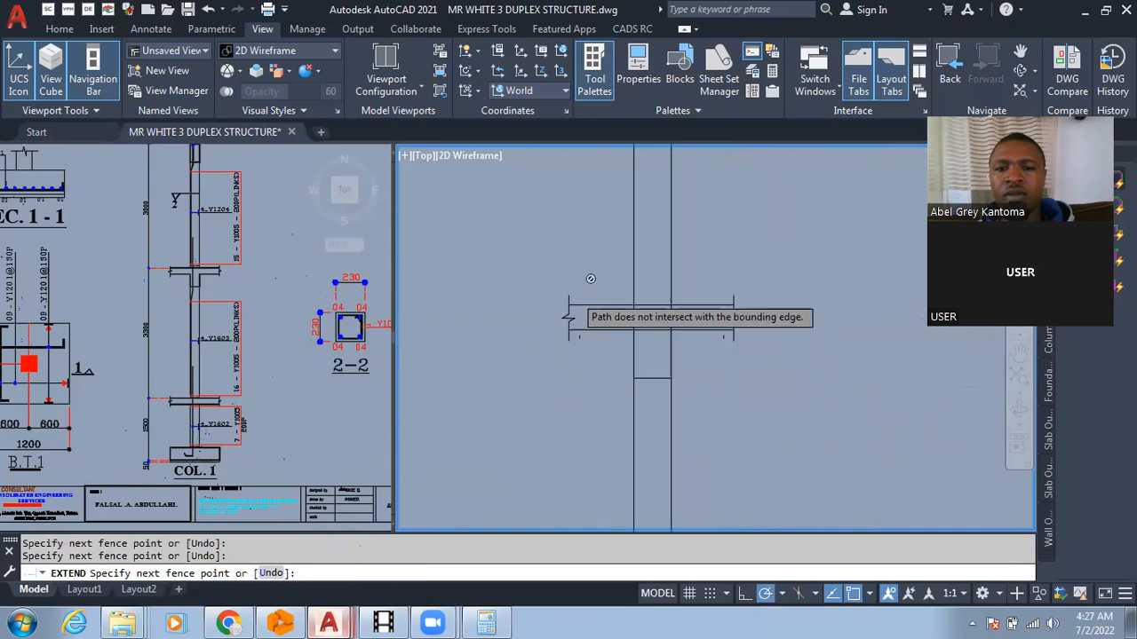
{"action": "key", "text": "Escape"}
{"action": "key", "text": "Escape"}
Copy both break lines from the middle slab down to the ends of the lowest slab above the footing.
{"action": "scroll", "coordinate": [736, 345], "scroll_direction": "down", "scroll_amount": 8}
{"action": "scroll", "coordinate": [723, 388], "scroll_direction": "up", "scroll_amount": 2}
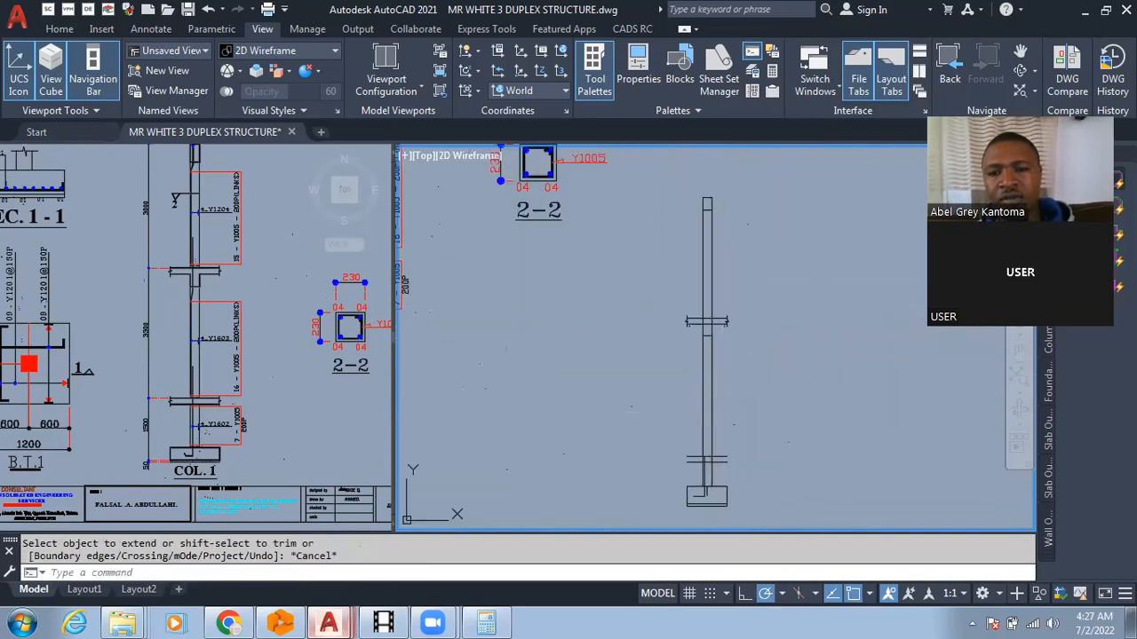
{"action": "type", "text": "co"}
{"action": "key", "text": "Return"}
{"action": "scroll", "coordinate": [707, 320], "scroll_direction": "up", "scroll_amount": 8}
{"action": "left_click", "coordinate": [766, 275]}
{"action": "left_click", "coordinate": [906, 461]}
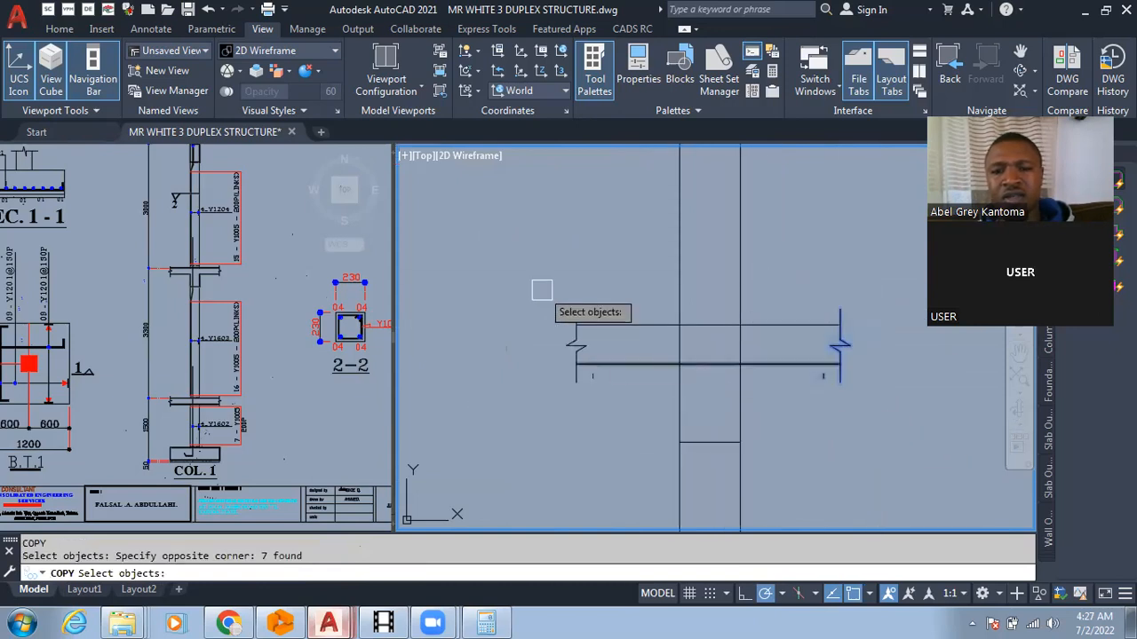
{"action": "key", "text": "Return"}
{"action": "left_click", "coordinate": [680, 309]}
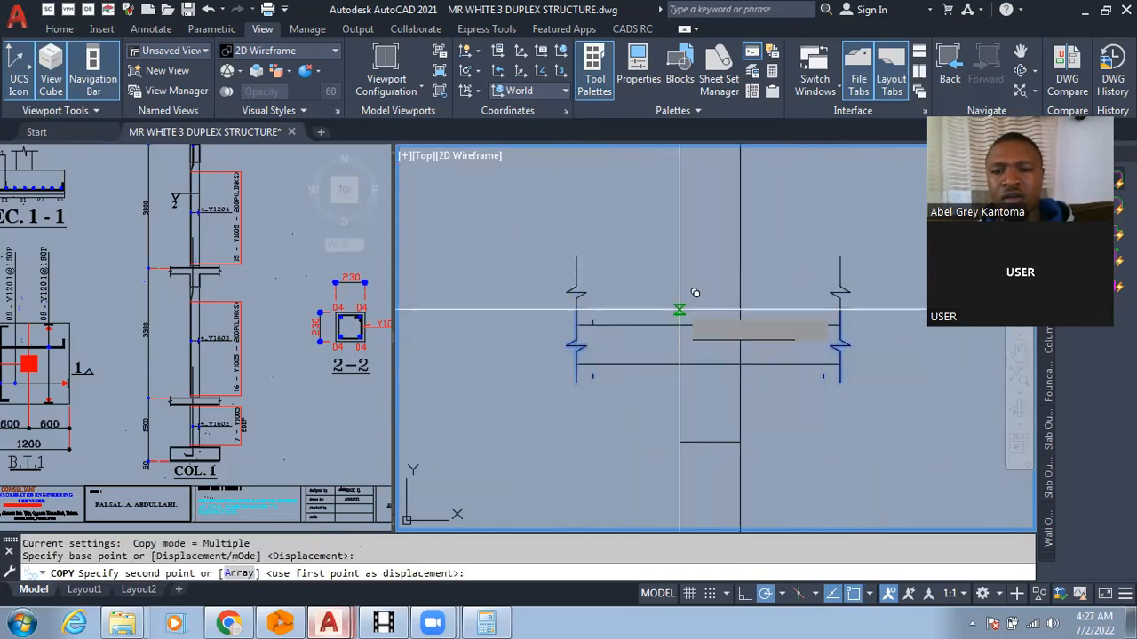
{"action": "scroll", "coordinate": [681, 306], "scroll_direction": "down", "scroll_amount": 5}
{"action": "scroll", "coordinate": [695, 524], "scroll_direction": "down", "scroll_amount": 6}
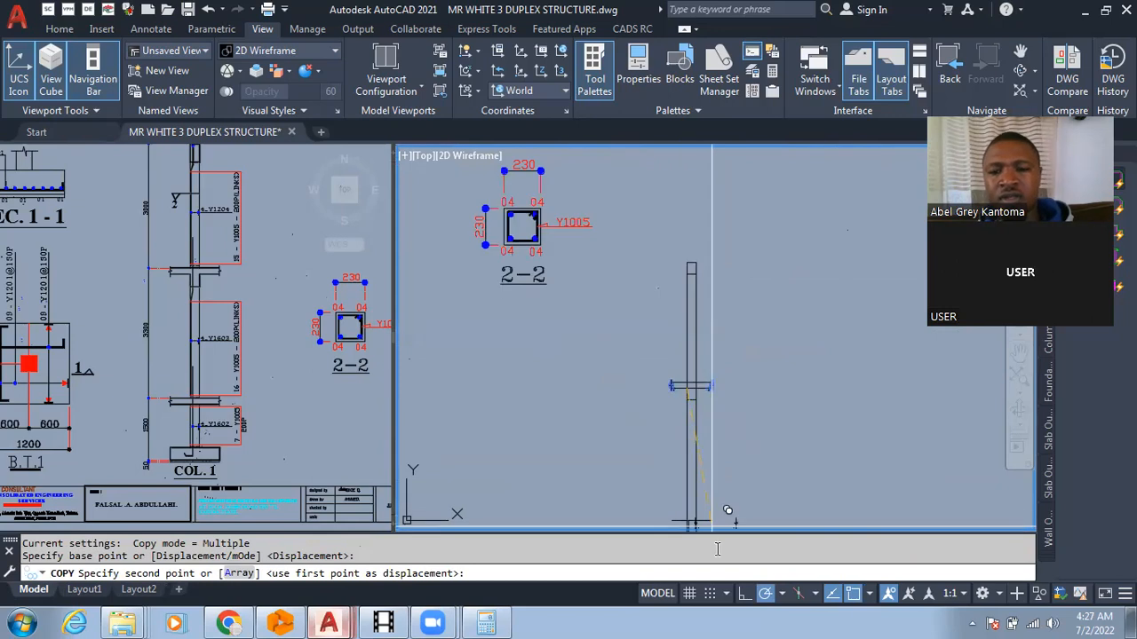
{"action": "scroll", "coordinate": [716, 418], "scroll_direction": "up", "scroll_amount": 8}
{"action": "scroll", "coordinate": [719, 329], "scroll_direction": "down", "scroll_amount": 3}
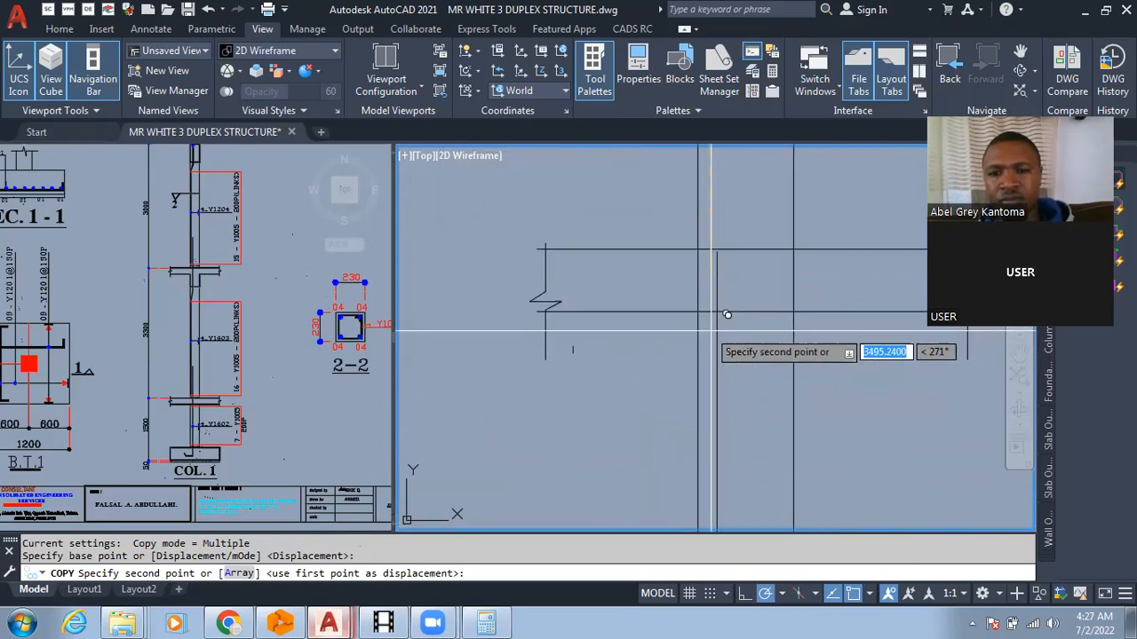
{"action": "scroll", "coordinate": [685, 428], "scroll_direction": "down", "scroll_amount": 2}
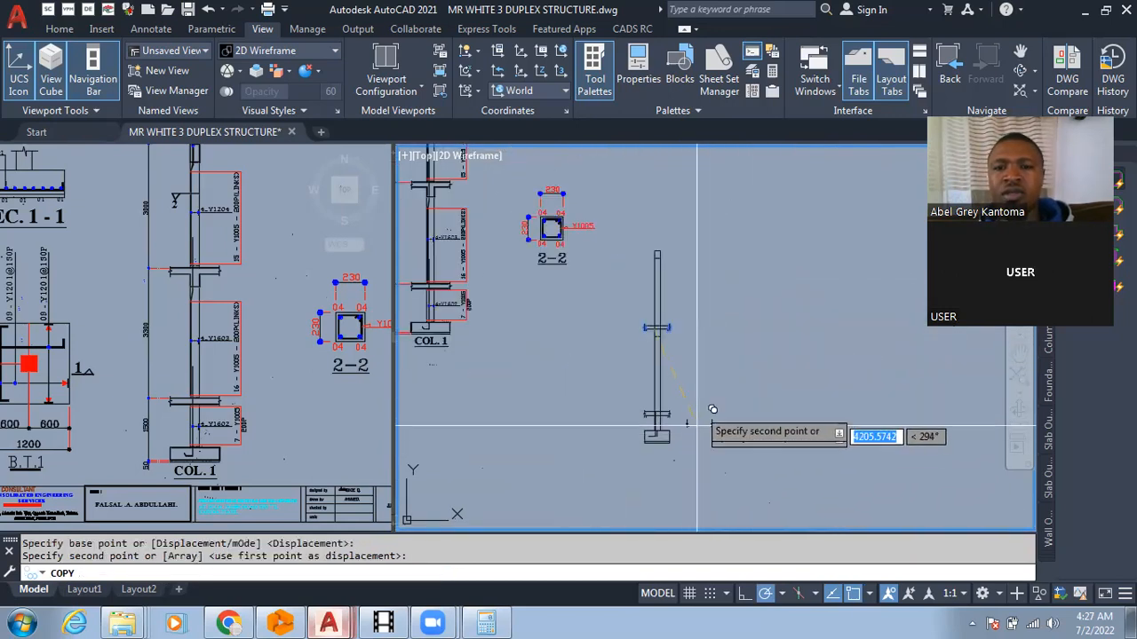
{"action": "scroll", "coordinate": [672, 304], "scroll_direction": "up", "scroll_amount": 1}
{"action": "key", "text": "Escape"}
Erase the short stray vertical line beside the starter bar inside the footing.
{"action": "scroll", "coordinate": [675, 355], "scroll_direction": "up", "scroll_amount": 2}
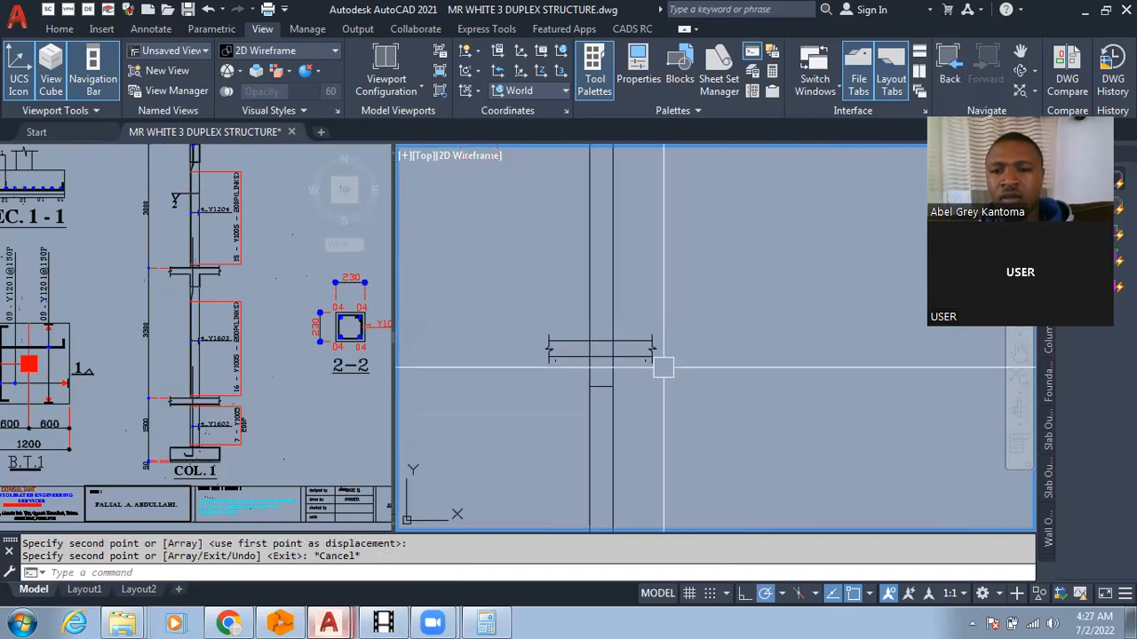
{"action": "scroll", "coordinate": [762, 397], "scroll_direction": "down", "scroll_amount": 2}
{"action": "scroll", "coordinate": [655, 449], "scroll_direction": "up", "scroll_amount": 6}
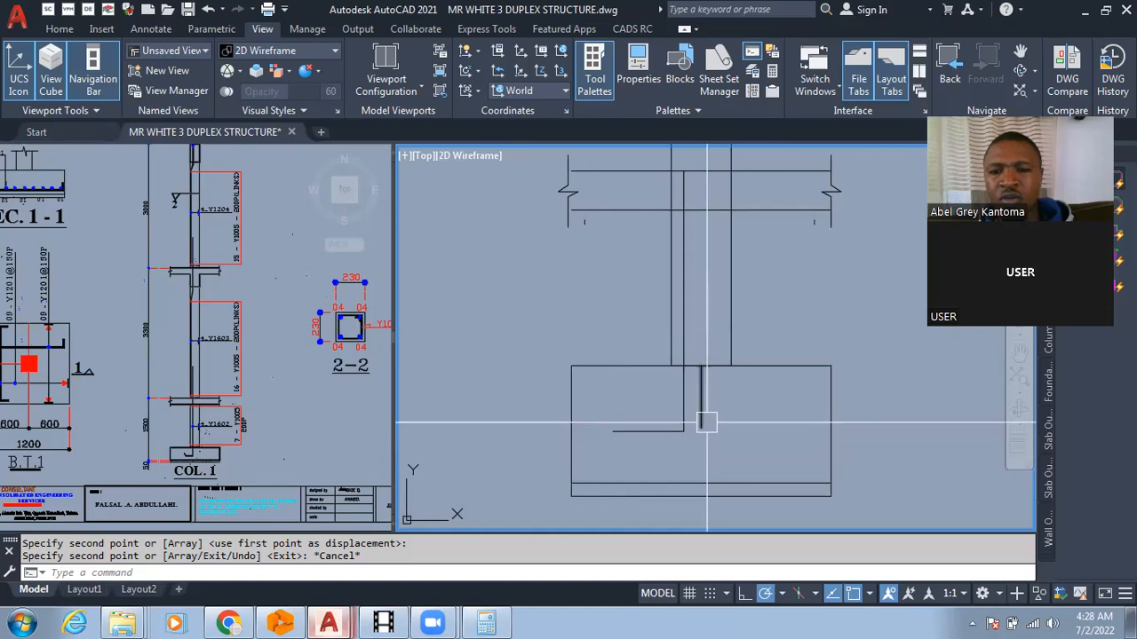
{"action": "left_click", "coordinate": [705, 404]}
{"action": "scroll", "coordinate": [706, 404], "scroll_direction": "down", "scroll_amount": 4}
{"action": "scroll", "coordinate": [687, 423], "scroll_direction": "up", "scroll_amount": 4}
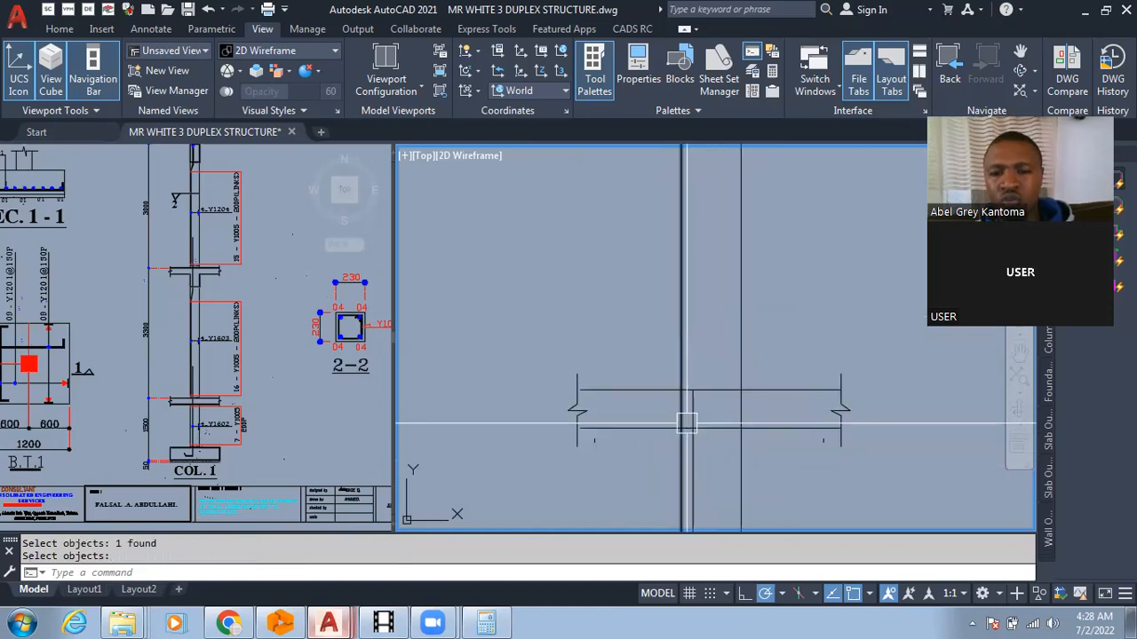
{"action": "type", "text": "l"}
{"action": "key", "text": "Return"}
{"action": "scroll", "coordinate": [684, 418], "scroll_direction": "up", "scroll_amount": 2}
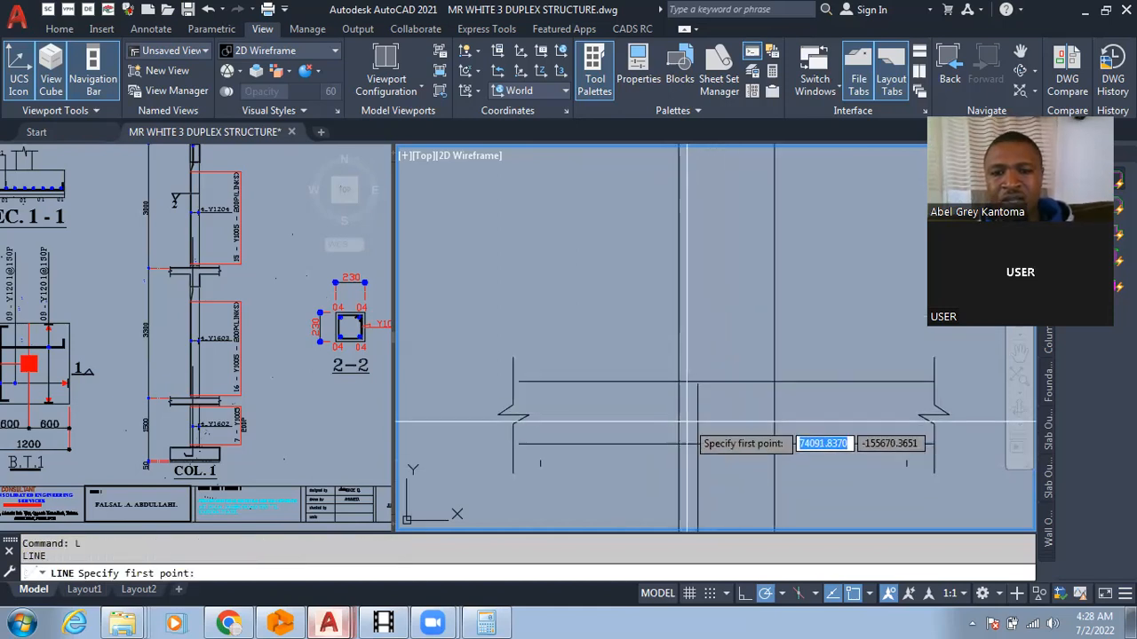
{"action": "scroll", "coordinate": [678, 410], "scroll_direction": "down", "scroll_amount": 4}
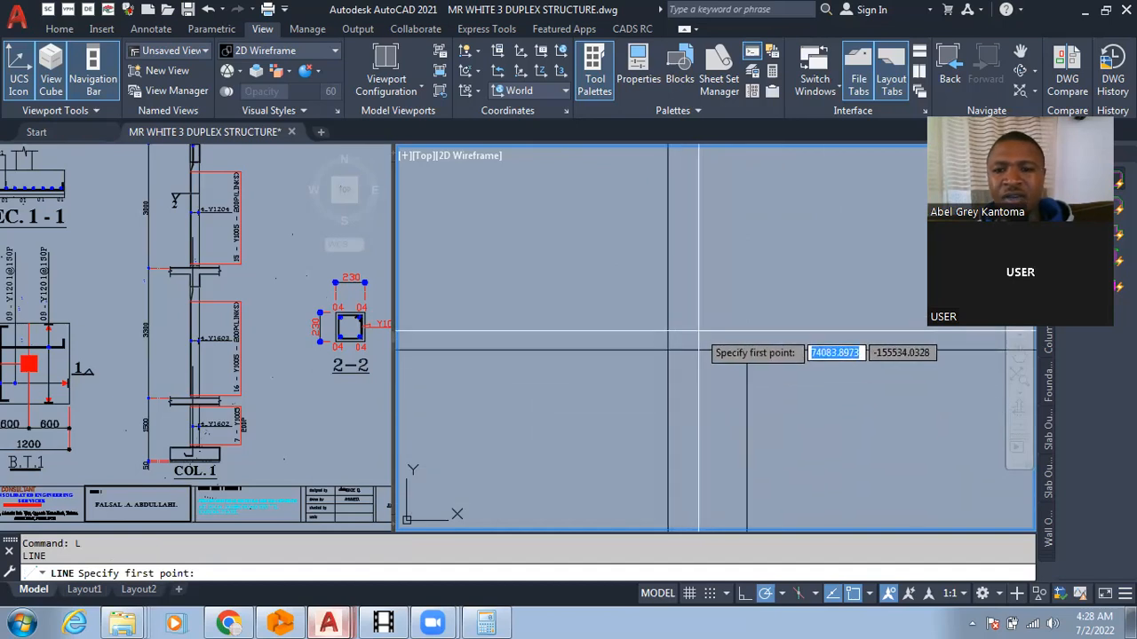
{"action": "key", "text": "Escape"}
Stretch the starter bar's upper end vertically to a point well above the lowest slab.
{"action": "scroll", "coordinate": [741, 426], "scroll_direction": "up", "scroll_amount": 4}
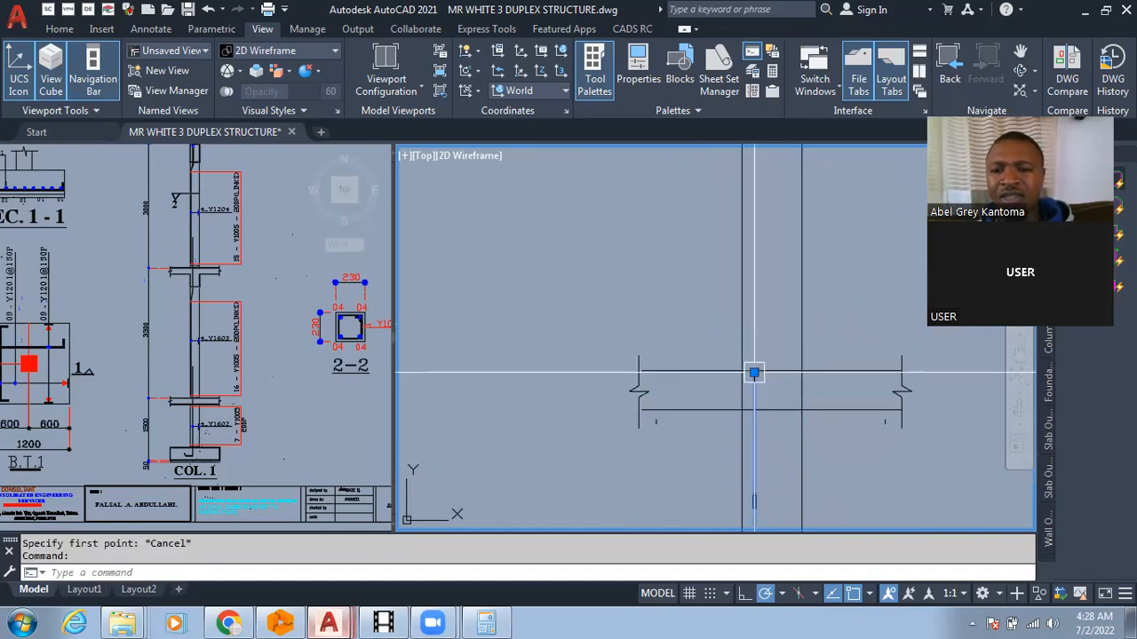
{"action": "left_click", "coordinate": [754, 373]}
{"action": "left_click", "coordinate": [754, 272]}
{"action": "key", "text": "Escape"}
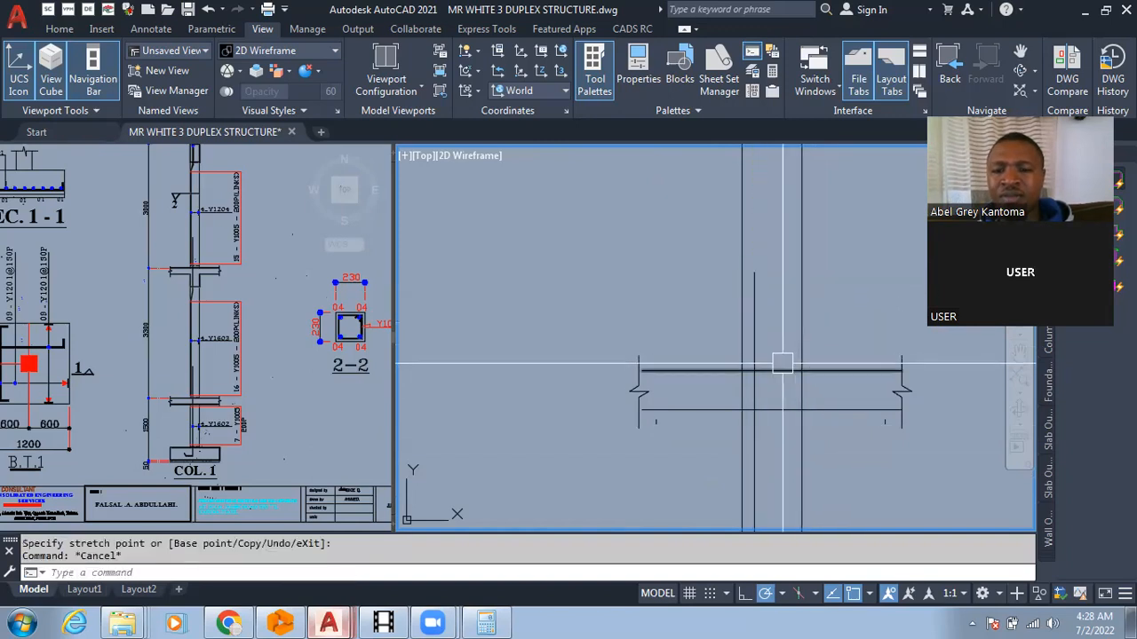
{"action": "type", "text": "l"}
{"action": "key", "text": "Return"}
{"action": "key", "text": "Escape"}
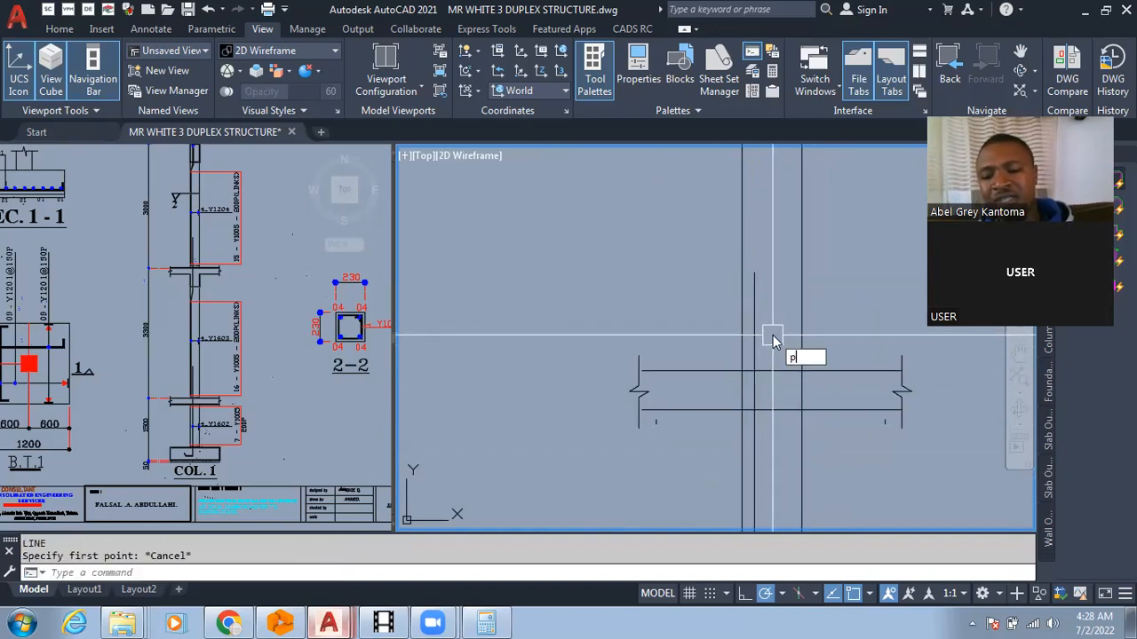
Draw a polyline column bar from just above the lowest slab, cranked inward below the beam soffit and continued vertically above the middle slab.
{"action": "type", "text": "pl"}
{"action": "key", "text": "Return"}
{"action": "scroll", "coordinate": [772, 336], "scroll_direction": "up", "scroll_amount": 4}
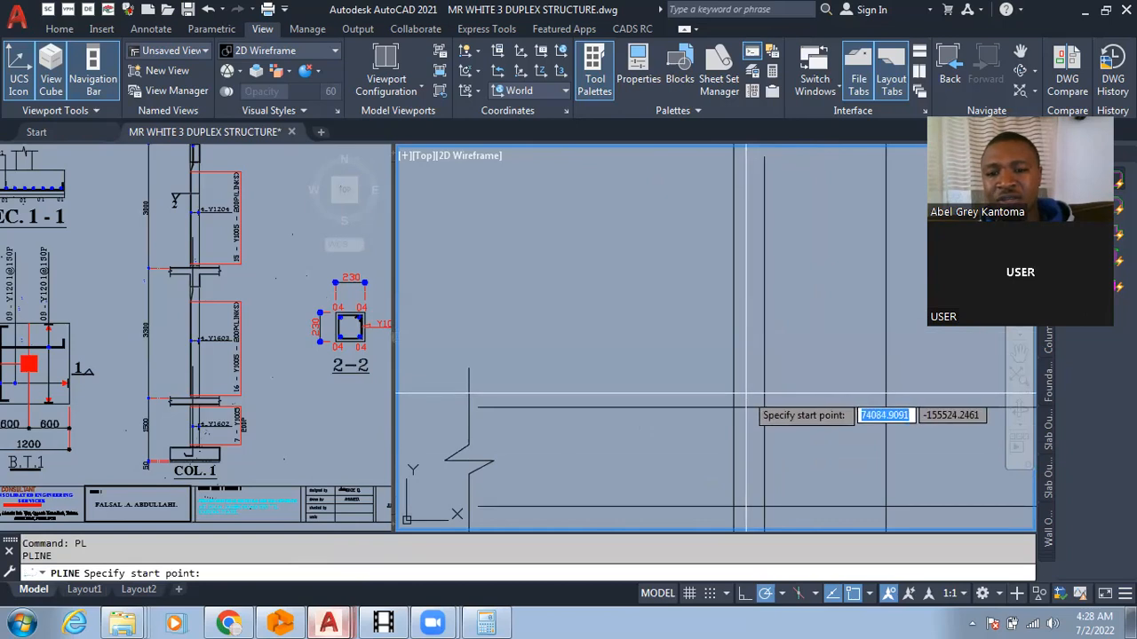
{"action": "left_click", "coordinate": [747, 393]}
{"action": "scroll", "coordinate": [746, 266], "scroll_direction": "down", "scroll_amount": 4}
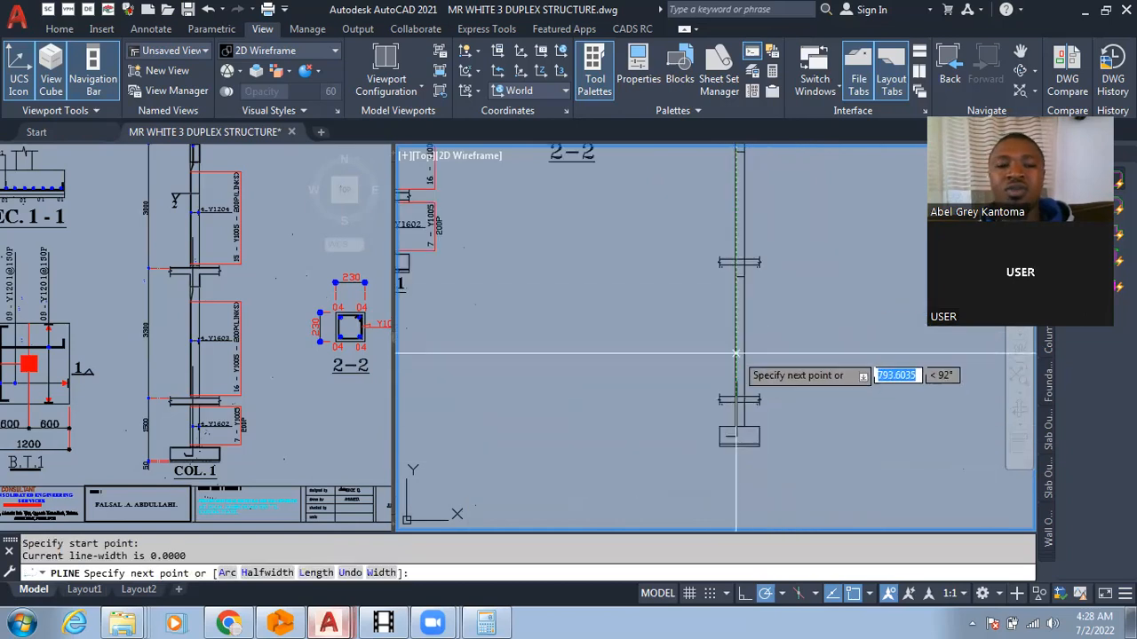
{"action": "scroll", "coordinate": [739, 300], "scroll_direction": "up", "scroll_amount": 5}
{"action": "scroll", "coordinate": [736, 237], "scroll_direction": "up", "scroll_amount": 4}
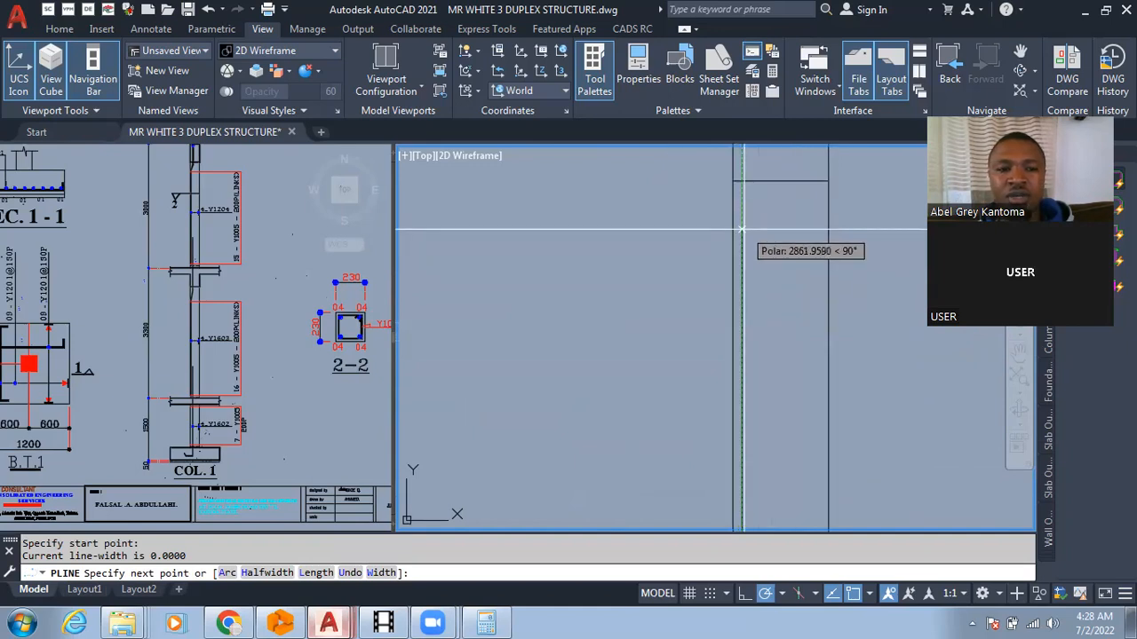
{"action": "left_click", "coordinate": [743, 242]}
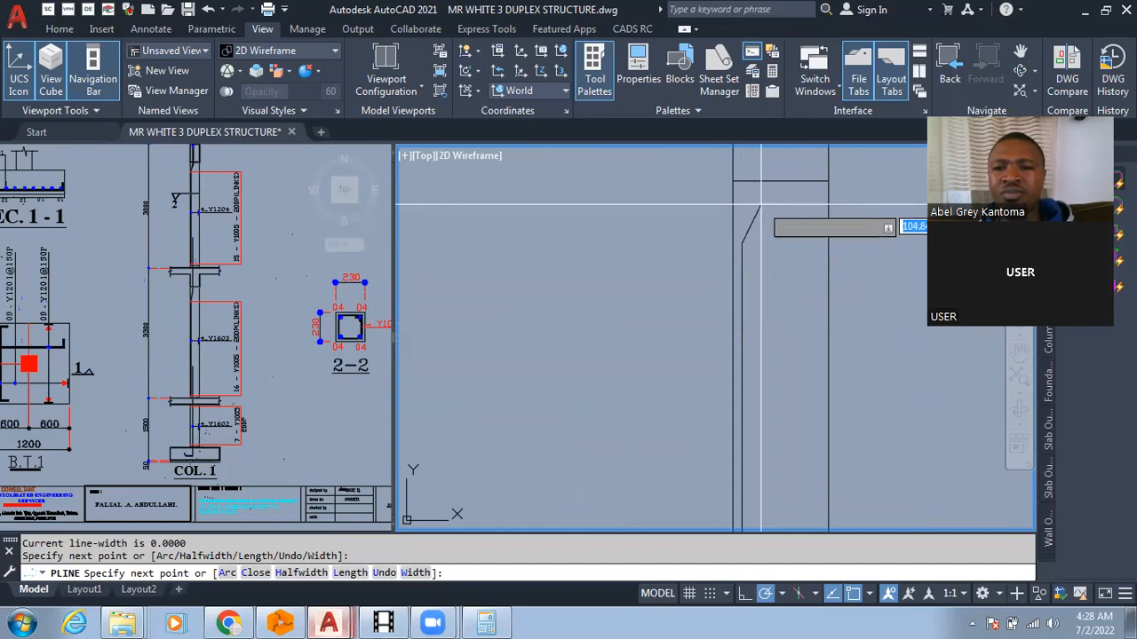
{"action": "left_click", "coordinate": [757, 205]}
{"action": "scroll", "coordinate": [751, 286], "scroll_direction": "down", "scroll_amount": 4}
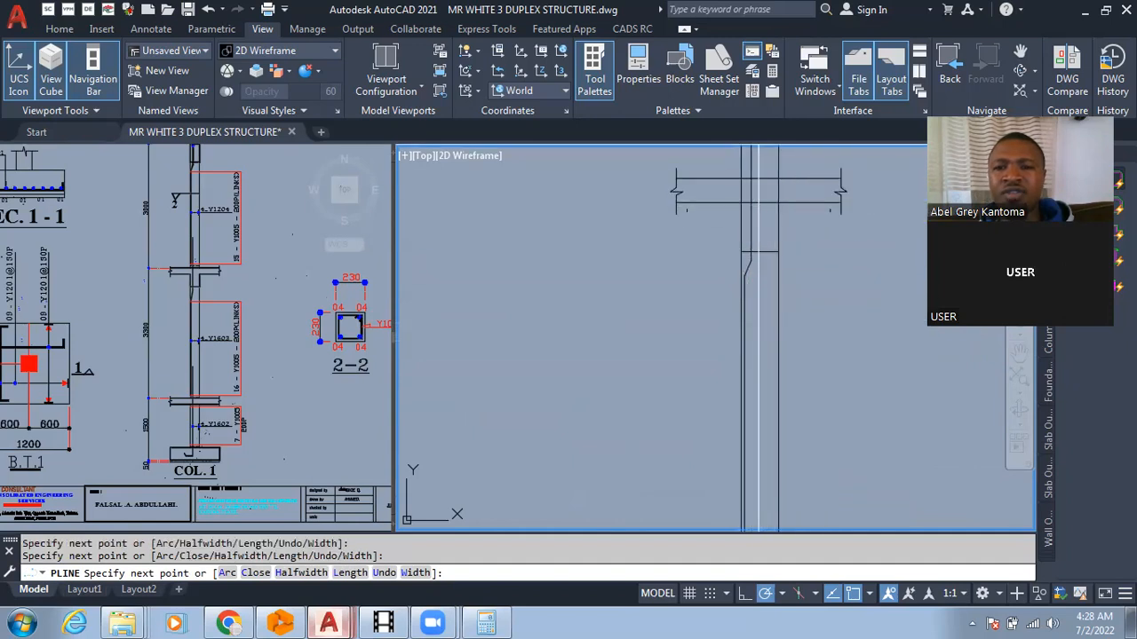
{"action": "scroll", "coordinate": [756, 153], "scroll_direction": "up", "scroll_amount": 2}
{"action": "scroll", "coordinate": [757, 248], "scroll_direction": "down", "scroll_amount": 2}
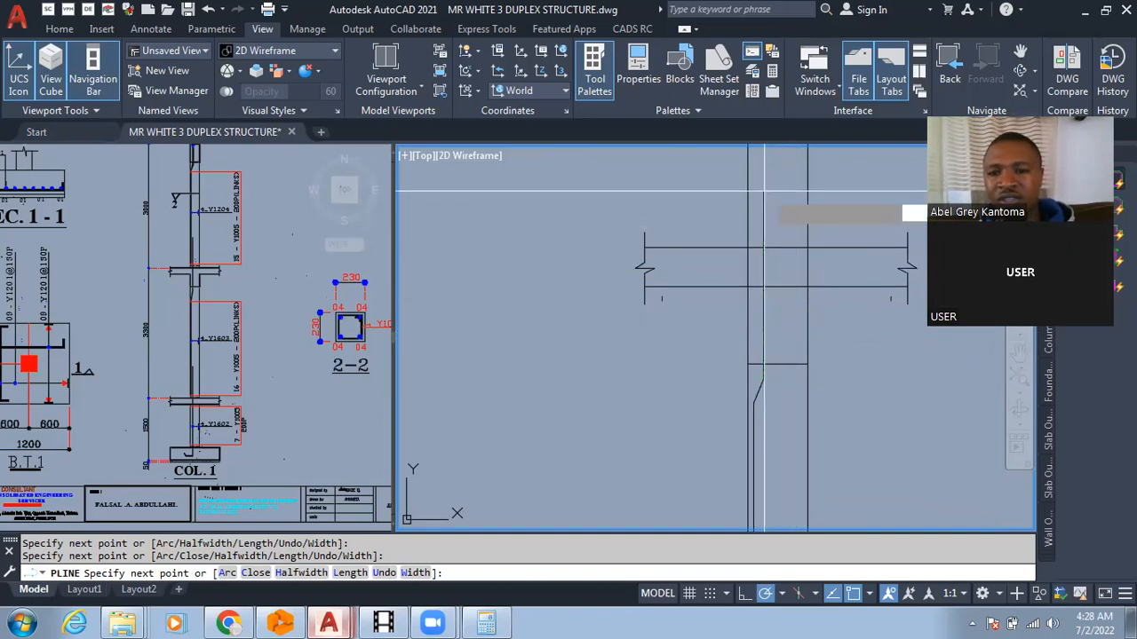
{"action": "key", "text": "Escape"}
Trim the column face lines within the middle slab's depth and the slab's bottom line across the column.
{"action": "scroll", "coordinate": [786, 275], "scroll_direction": "up", "scroll_amount": 1}
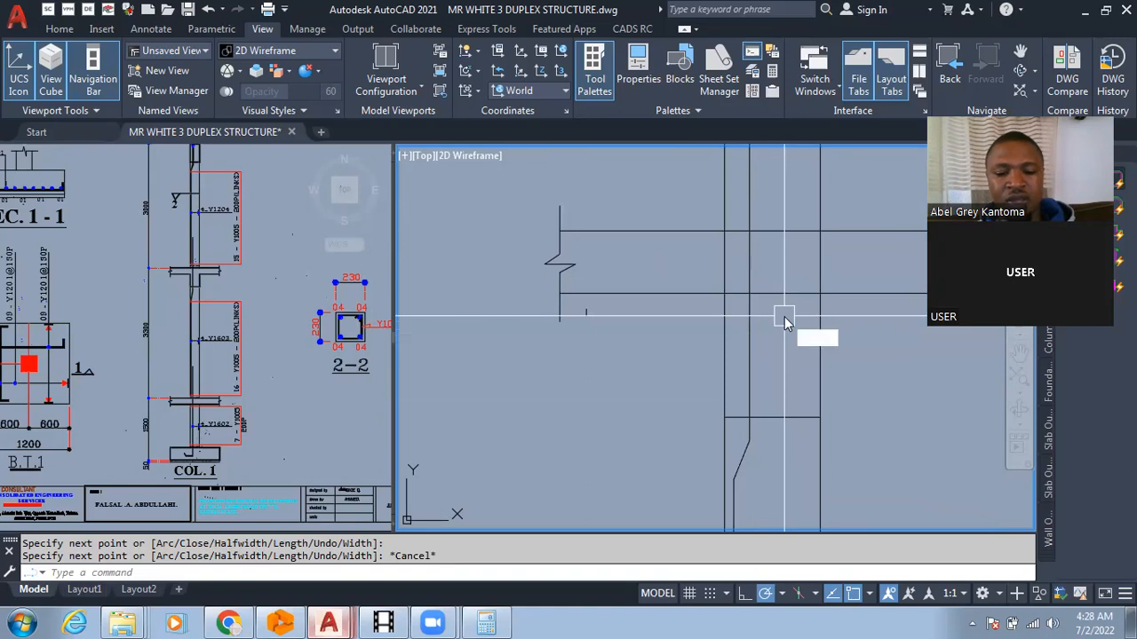
{"action": "type", "text": "tr"}
{"action": "key", "text": "Return"}
{"action": "left_click", "coordinate": [721, 258]}
{"action": "left_click", "coordinate": [778, 292]}
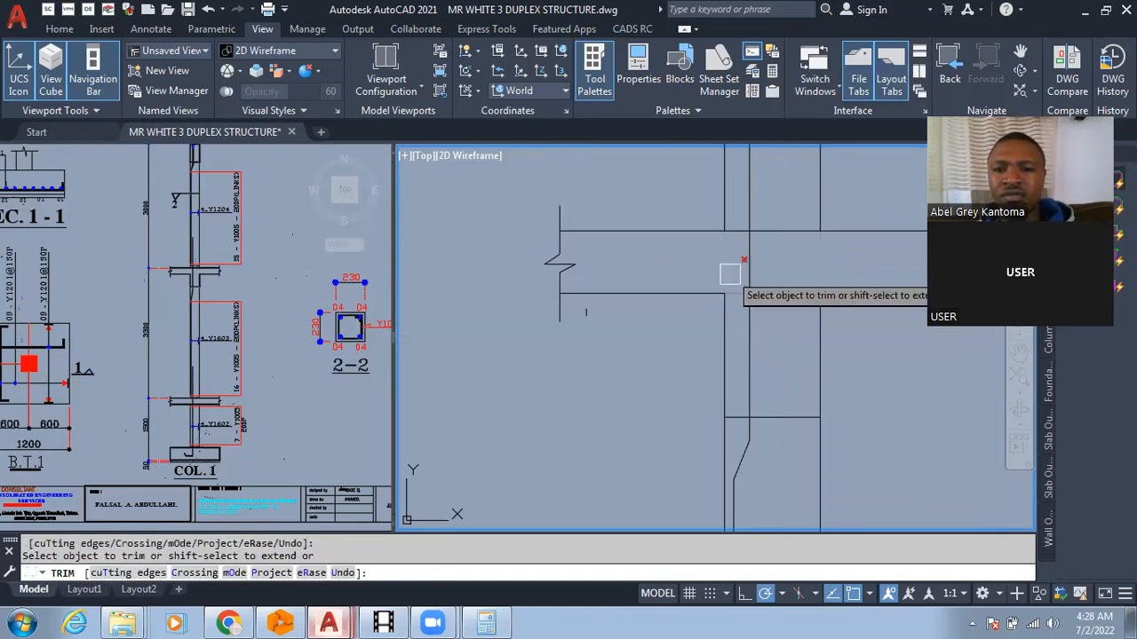
Trim the middle slab's top line across the column on both sides of the column bar.
{"action": "scroll", "coordinate": [731, 271], "scroll_direction": "up", "scroll_amount": 5}
{"action": "left_click", "coordinate": [760, 165]}
{"action": "left_click", "coordinate": [812, 169]}
{"action": "left_click", "coordinate": [803, 175]}
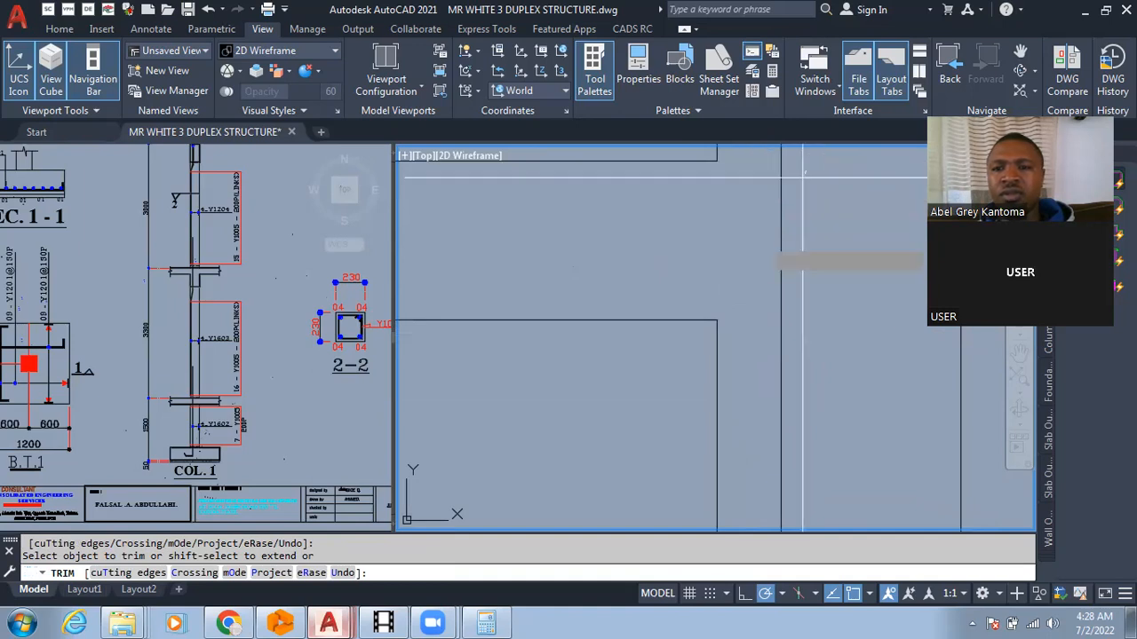
{"action": "scroll", "coordinate": [682, 359], "scroll_direction": "down", "scroll_amount": 6}
{"action": "left_click", "coordinate": [743, 379]}
{"action": "scroll", "coordinate": [784, 298], "scroll_direction": "down", "scroll_amount": 5}
{"action": "key", "text": "Escape"}
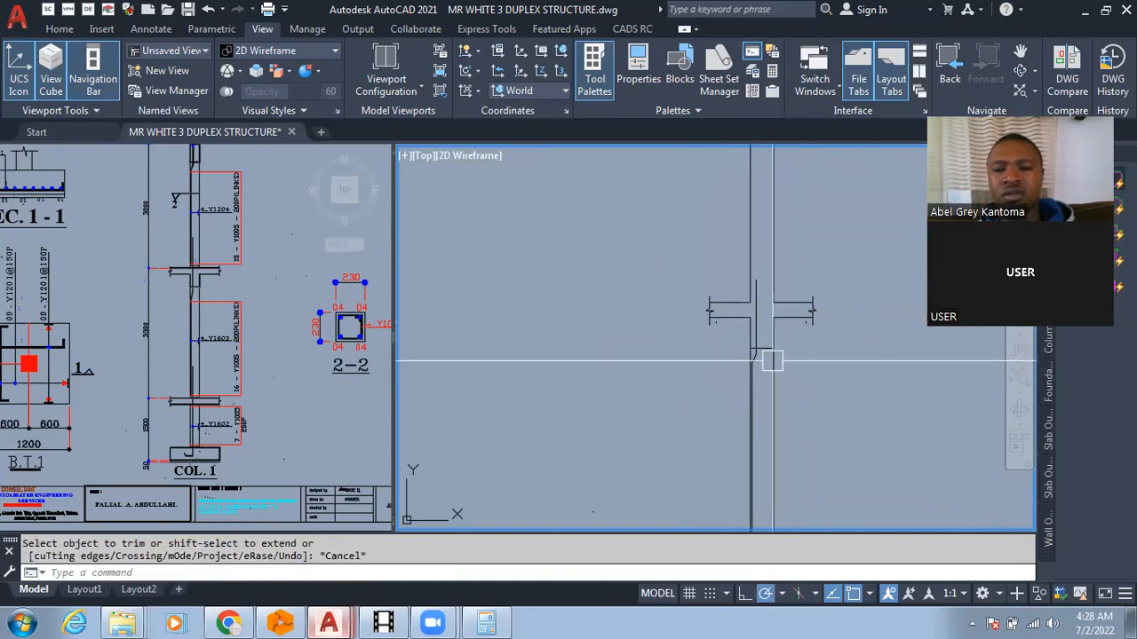
Extend the middle slab's top line back across the column.
{"action": "scroll", "coordinate": [761, 317], "scroll_direction": "up", "scroll_amount": 7}
{"action": "type", "text": "ex"}
{"action": "key", "text": "Return"}
{"action": "scroll", "coordinate": [631, 342], "scroll_direction": "down", "scroll_amount": 7}
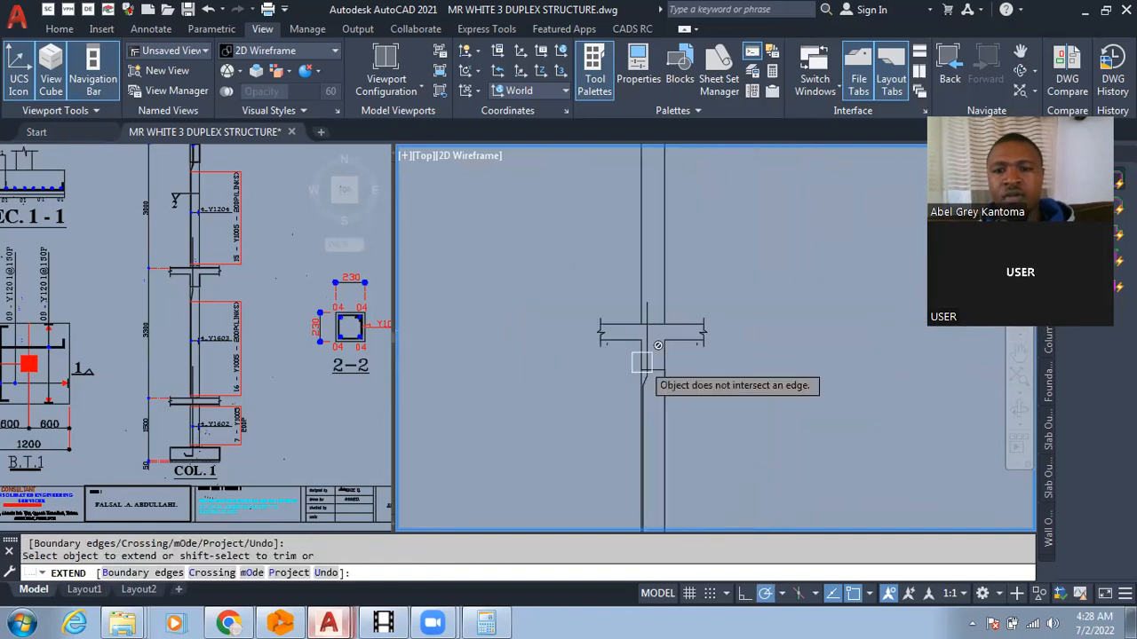
{"action": "scroll", "coordinate": [730, 373], "scroll_direction": "down", "scroll_amount": 6}
{"action": "key", "text": "Escape"}
Stretch the cranked column bar's upper end vertically to a point higher above the middle slab.
{"action": "scroll", "coordinate": [714, 380], "scroll_direction": "up", "scroll_amount": 5}
{"action": "scroll", "coordinate": [671, 393], "scroll_direction": "up", "scroll_amount": 3}
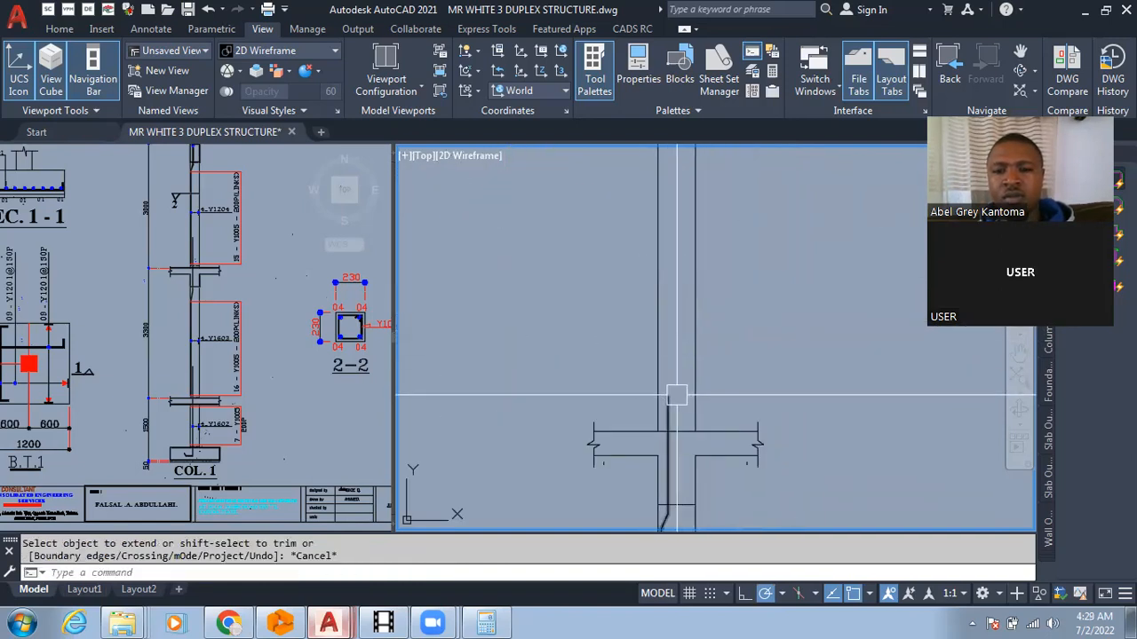
{"action": "left_click", "coordinate": [661, 398]}
{"action": "left_click", "coordinate": [661, 364]}
{"action": "key", "text": "Escape"}
{"action": "middle_click_drag", "start_coordinate": [617, 366], "coordinate": [678, 337]}
Draw a polyline column bar from just above the middle slab, cranked inward below the top beam's soffit and ending vertically inside the top beam.
{"action": "type", "text": "pl"}
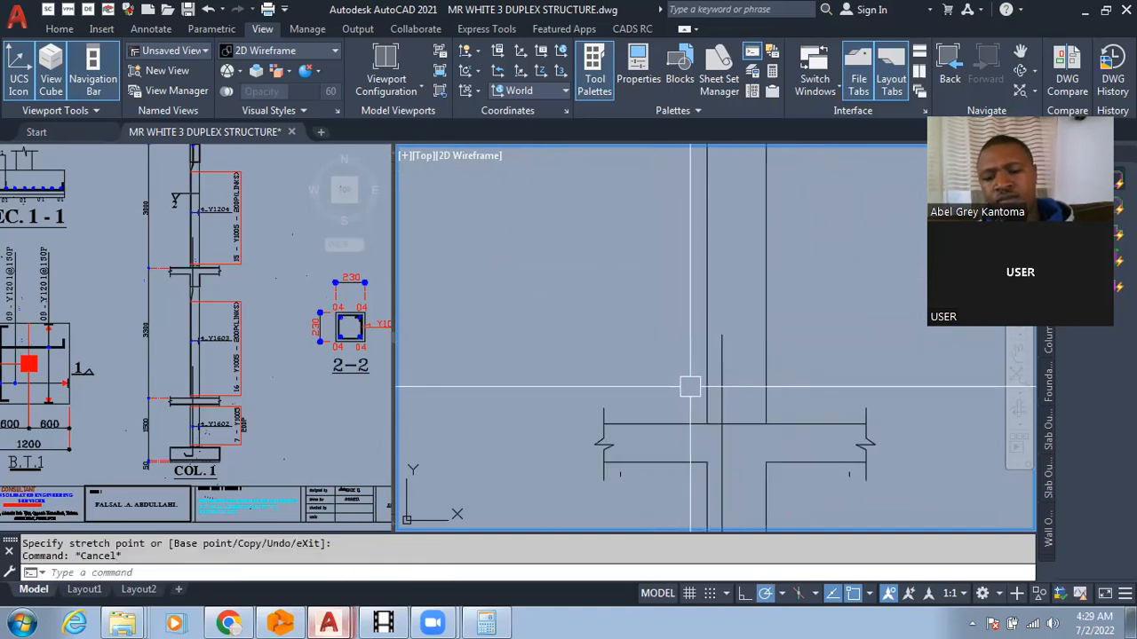
{"action": "key", "text": "Return"}
{"action": "scroll", "coordinate": [715, 413], "scroll_direction": "up", "scroll_amount": 4}
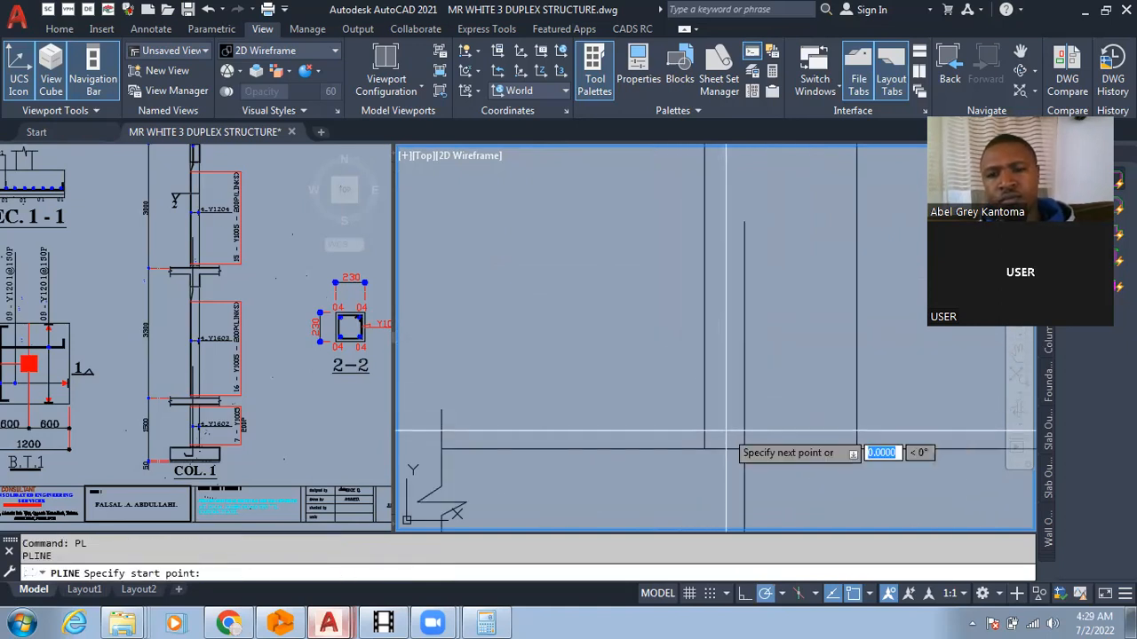
{"action": "left_click", "coordinate": [726, 450]}
{"action": "scroll", "coordinate": [731, 435], "scroll_direction": "down", "scroll_amount": 3}
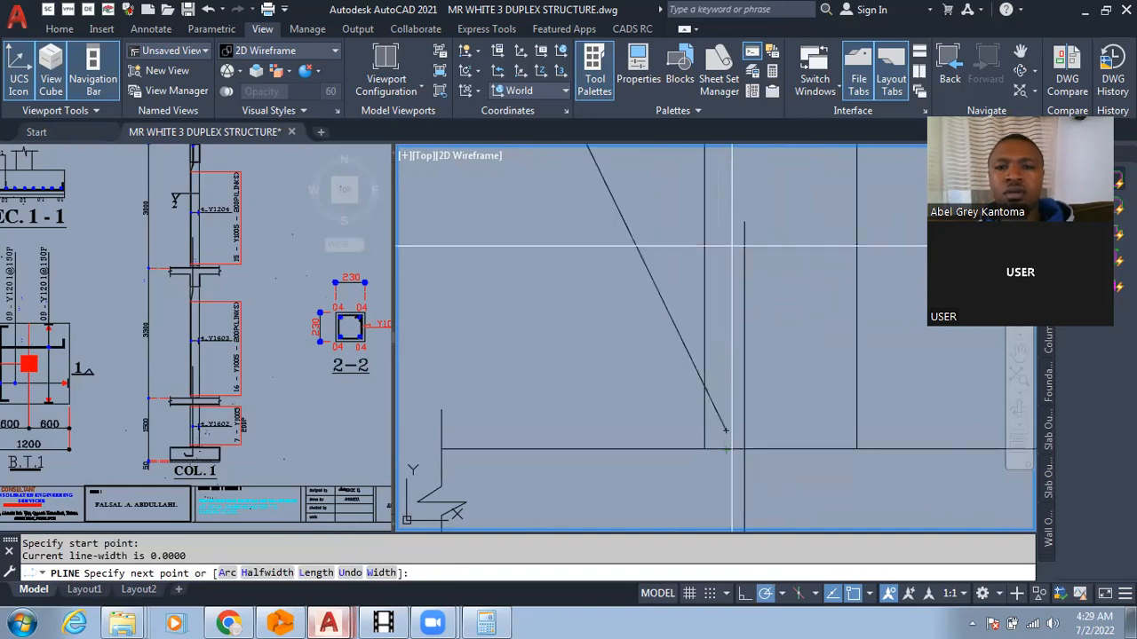
{"action": "scroll", "coordinate": [745, 193], "scroll_direction": "down", "scroll_amount": 3}
{"action": "scroll", "coordinate": [737, 307], "scroll_direction": "up", "scroll_amount": 5}
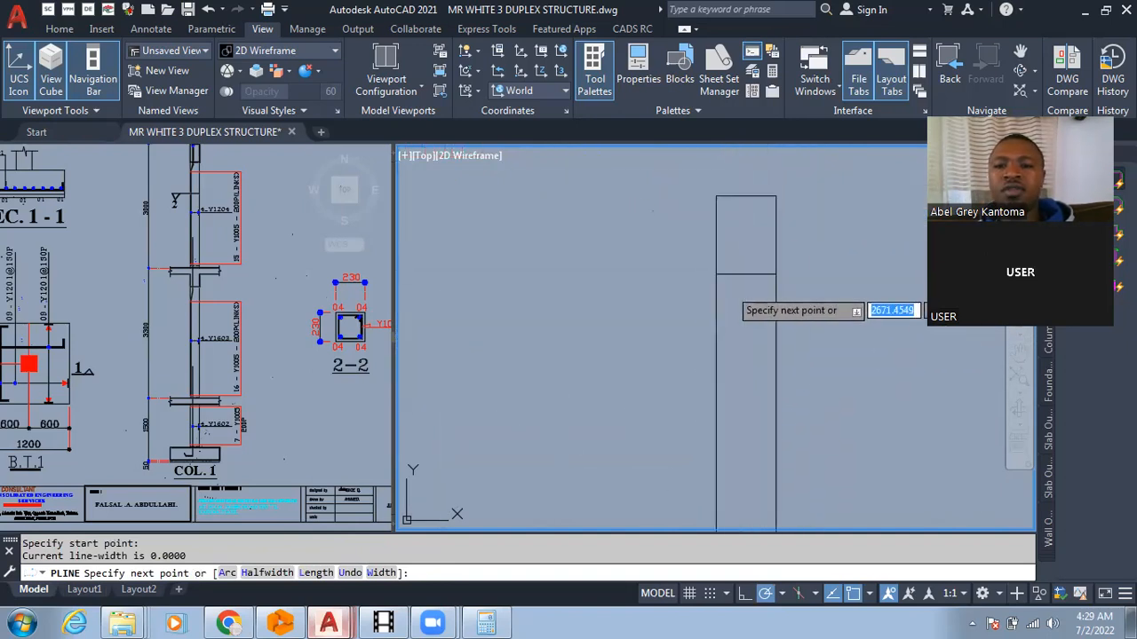
{"action": "left_click", "coordinate": [714, 318]}
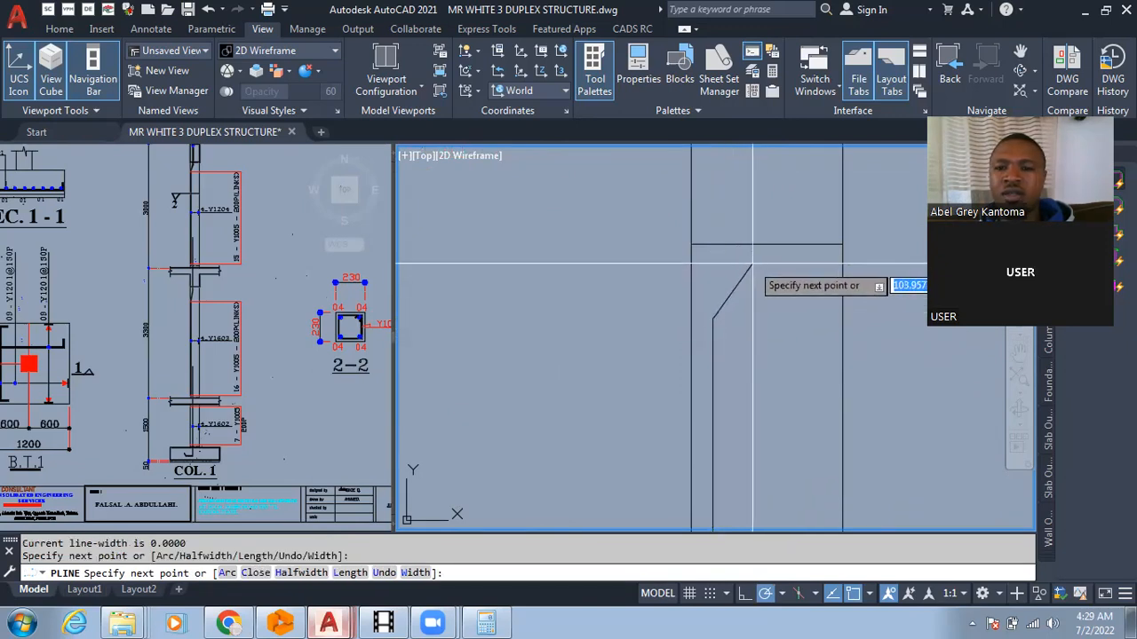
{"action": "left_click", "coordinate": [751, 270]}
{"action": "scroll", "coordinate": [719, 257], "scroll_direction": "down", "scroll_amount": 4}
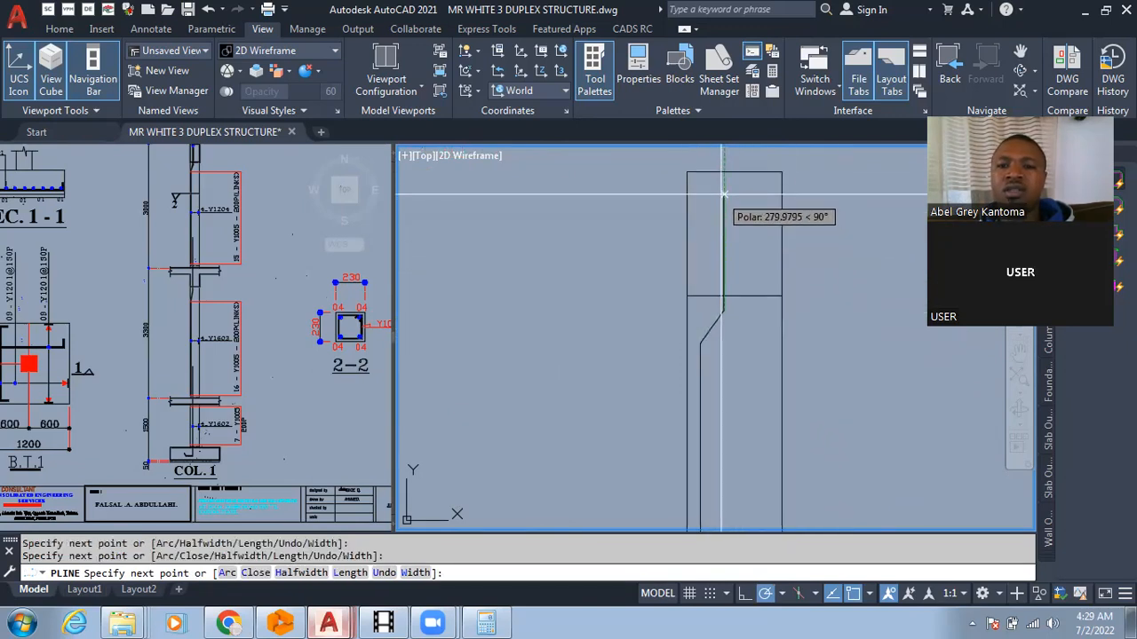
{"action": "scroll", "coordinate": [817, 326], "scroll_direction": "down", "scroll_amount": 3}
{"action": "key", "text": "Escape"}
Compare the new column elevation, from footing to top beam, with the existing COL. 1 detail and its bar and link annotations.
{"action": "scroll", "coordinate": [767, 242], "scroll_direction": "down", "scroll_amount": 5}
{"action": "scroll", "coordinate": [795, 337], "scroll_direction": "up", "scroll_amount": 5}
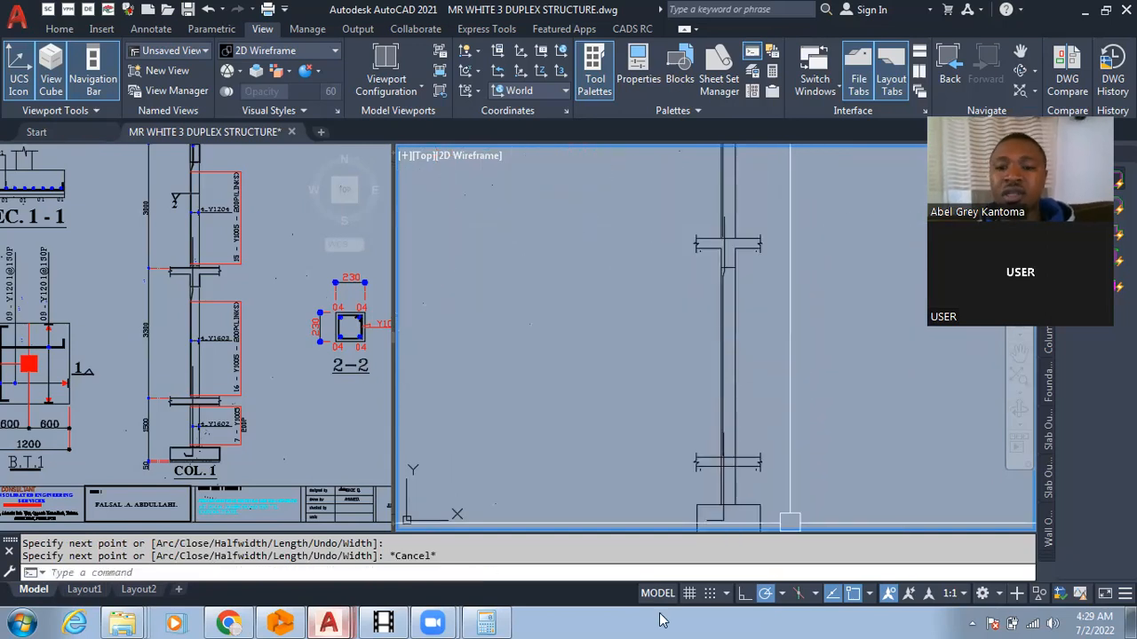
{"action": "scroll", "coordinate": [728, 261], "scroll_direction": "down", "scroll_amount": 2}
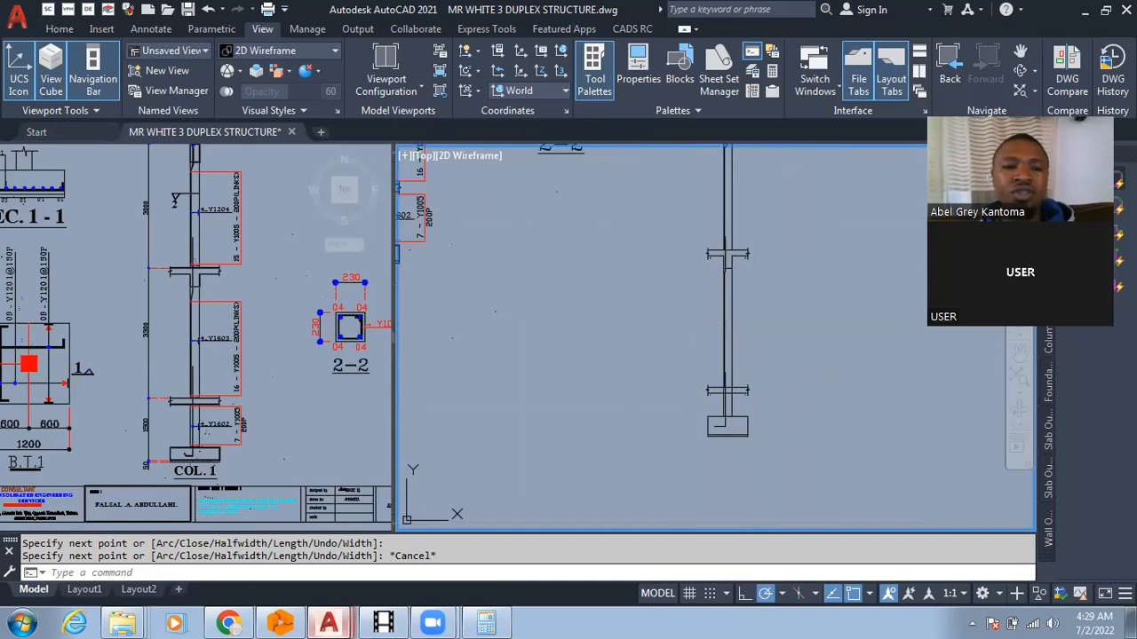
{"action": "left_click", "coordinate": [245, 377]}
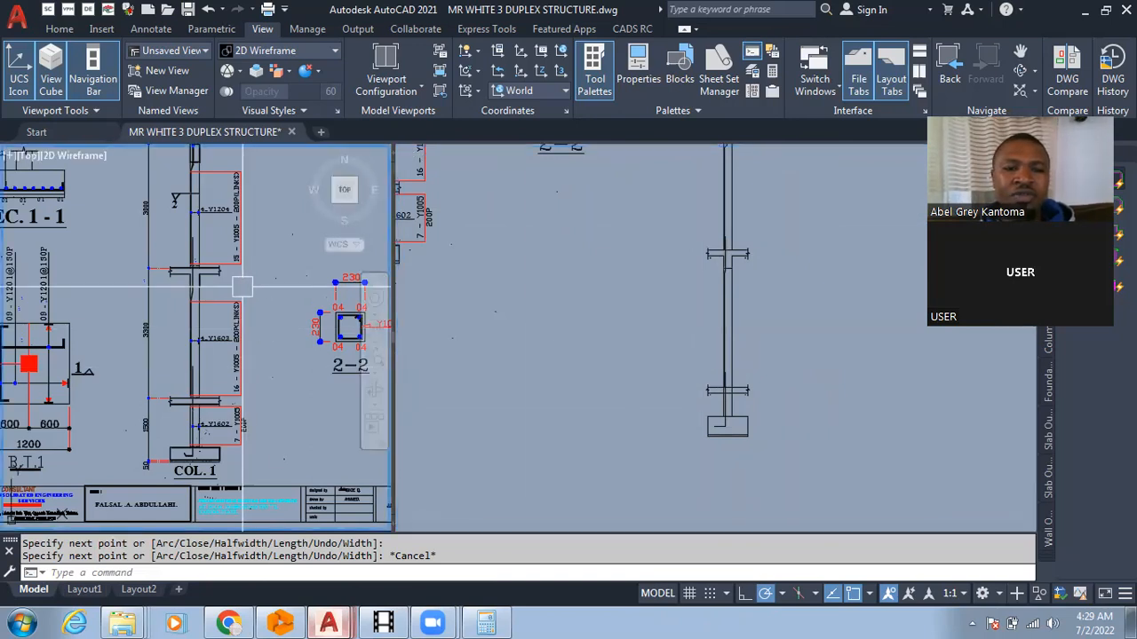
{"action": "scroll", "coordinate": [193, 381], "scroll_direction": "up", "scroll_amount": 4}
{"action": "scroll", "coordinate": [236, 337], "scroll_direction": "down", "scroll_amount": 3}
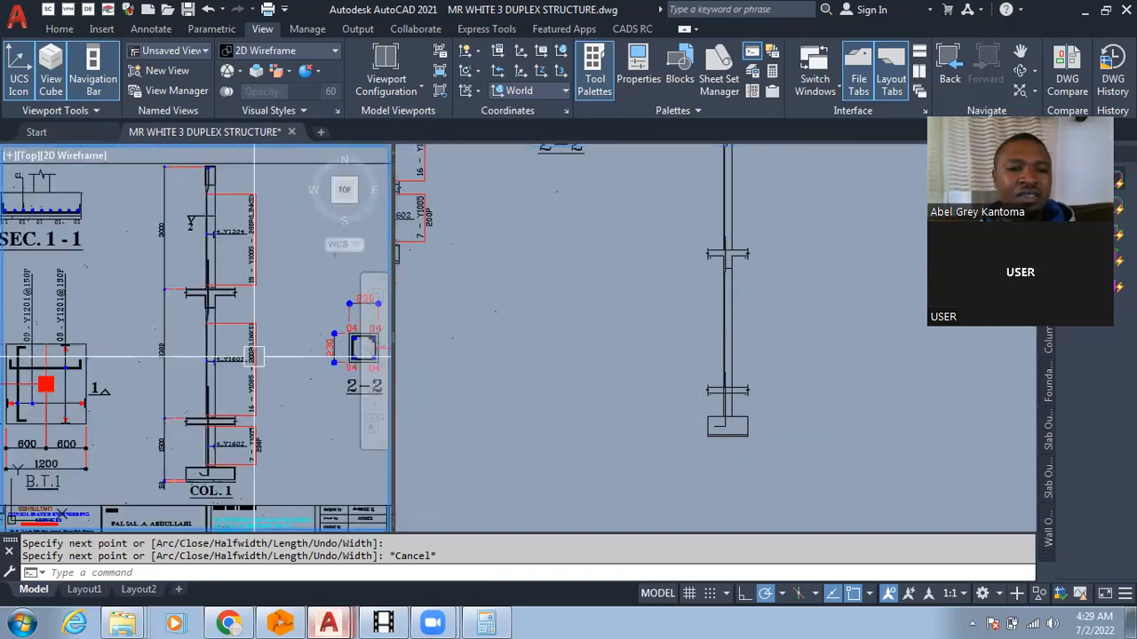
{"action": "scroll", "coordinate": [236, 338], "scroll_direction": "up", "scroll_amount": 3}
{"action": "scroll", "coordinate": [244, 380], "scroll_direction": "down", "scroll_amount": 3}
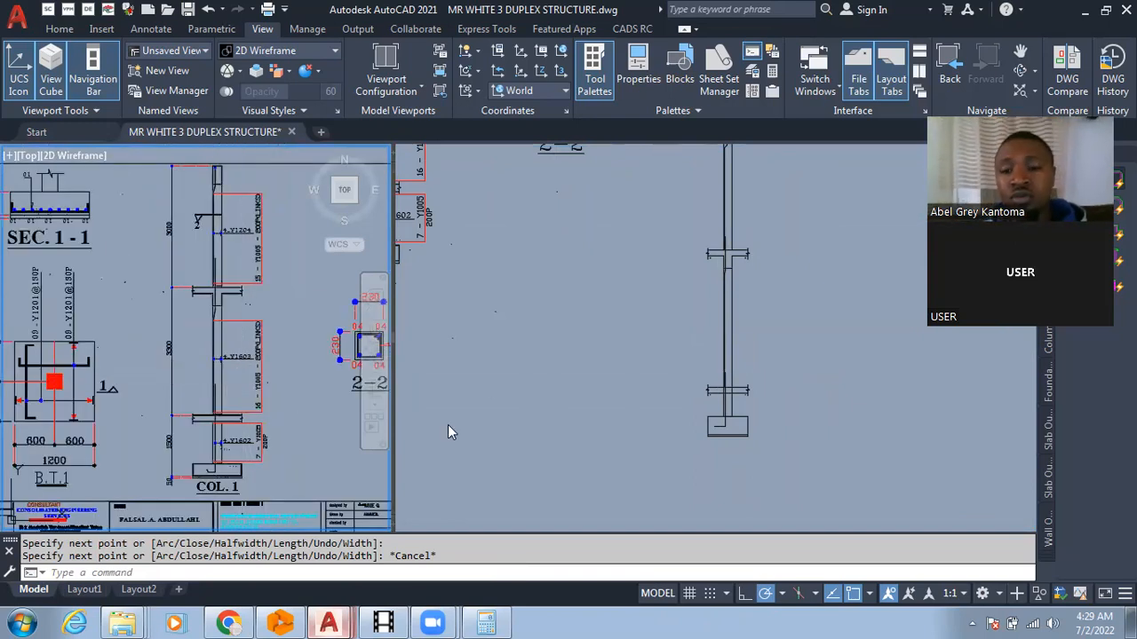
{"action": "left_click", "coordinate": [711, 432]}
{"action": "scroll", "coordinate": [711, 432], "scroll_direction": "down", "scroll_amount": 3}
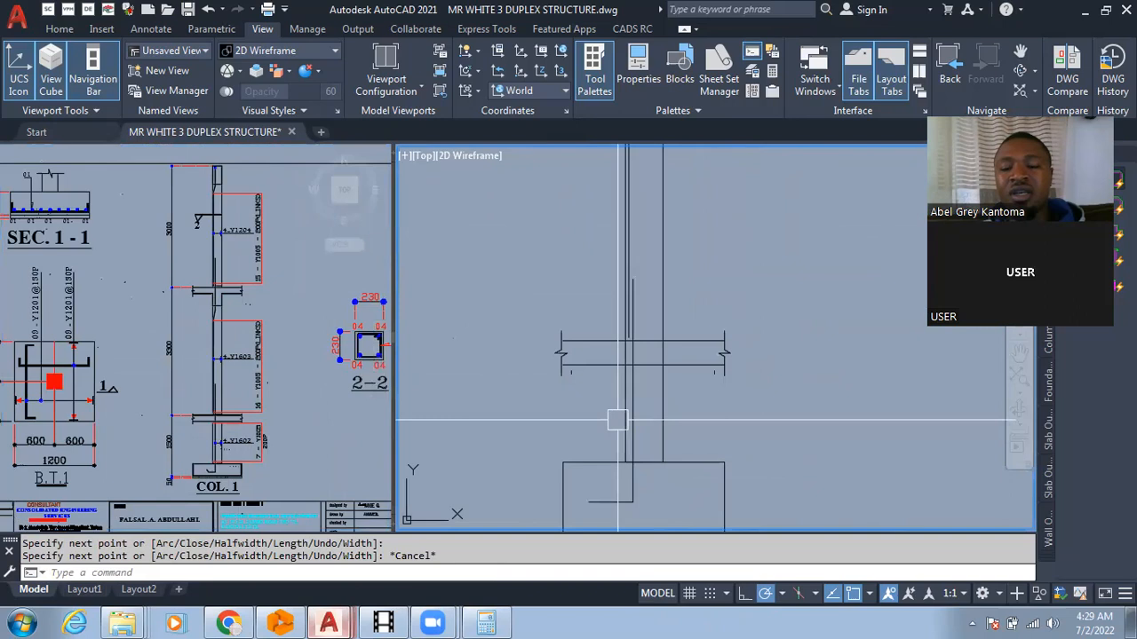
{"action": "scroll", "coordinate": [681, 256], "scroll_direction": "up", "scroll_amount": 4}
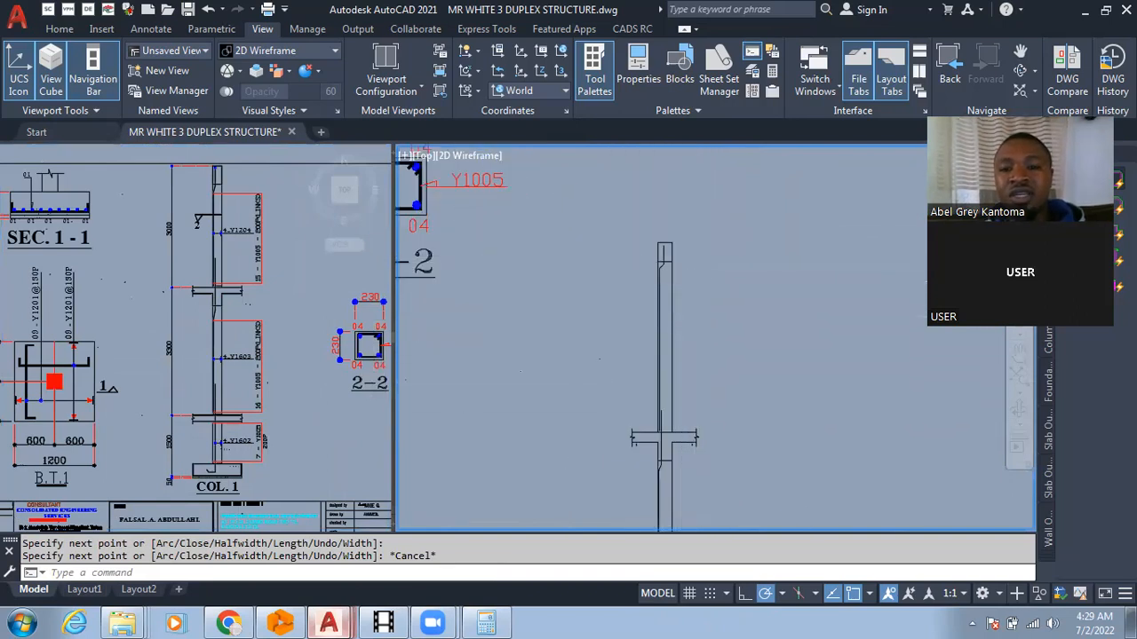
{"action": "scroll", "coordinate": [703, 277], "scroll_direction": "down", "scroll_amount": 4}
{"action": "scroll", "coordinate": [684, 266], "scroll_direction": "up", "scroll_amount": 5}
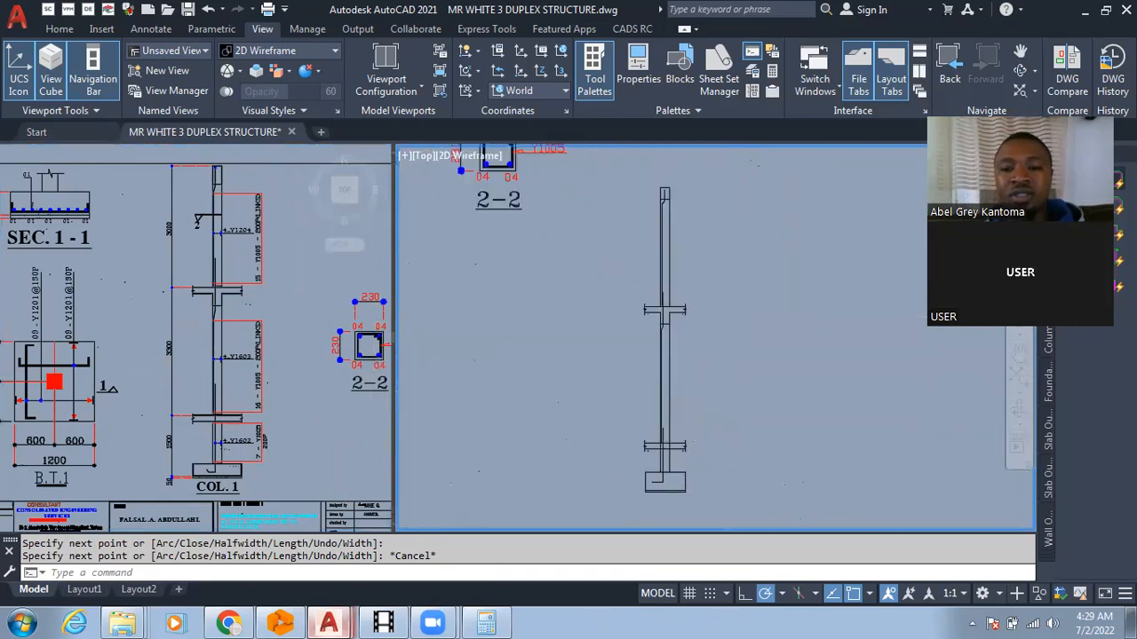
Examine the unannotated column elevation from its top down through both floor slabs to the footing.
{"action": "scroll", "coordinate": [684, 249], "scroll_direction": "down", "scroll_amount": 5}
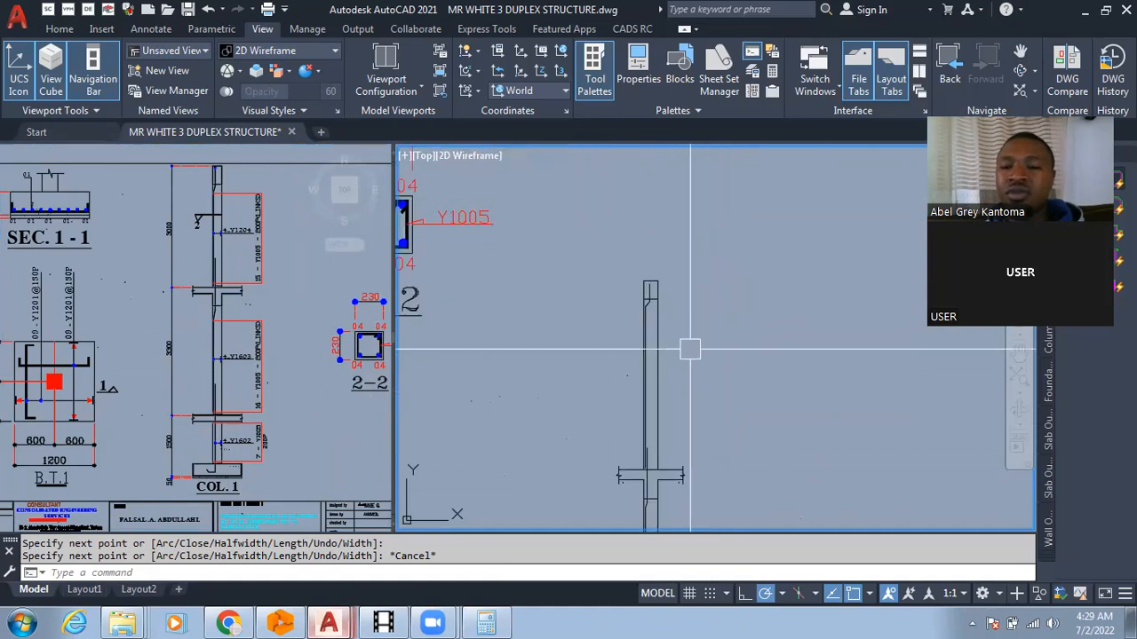
{"action": "scroll", "coordinate": [693, 359], "scroll_direction": "down", "scroll_amount": 3}
{"action": "scroll", "coordinate": [698, 352], "scroll_direction": "up", "scroll_amount": 3}
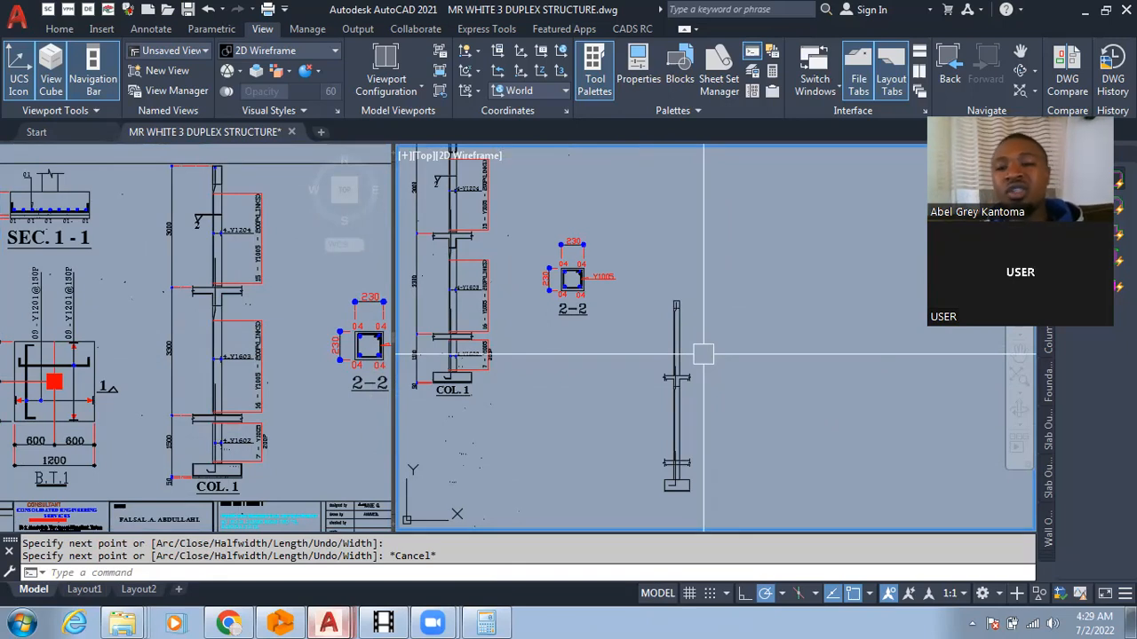
{"action": "scroll", "coordinate": [682, 382], "scroll_direction": "up", "scroll_amount": 3}
{"action": "scroll", "coordinate": [677, 311], "scroll_direction": "down", "scroll_amount": 3}
{"action": "scroll", "coordinate": [679, 395], "scroll_direction": "up", "scroll_amount": 3}
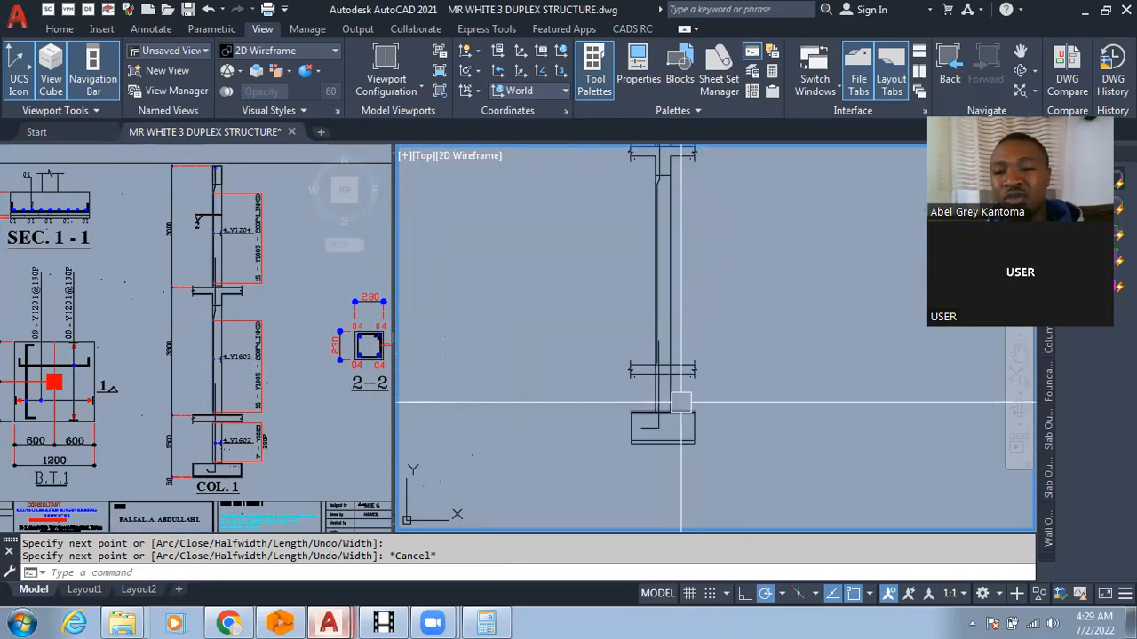
{"action": "scroll", "coordinate": [681, 402], "scroll_direction": "down", "scroll_amount": 3}
{"action": "scroll", "coordinate": [680, 302], "scroll_direction": "up", "scroll_amount": 3}
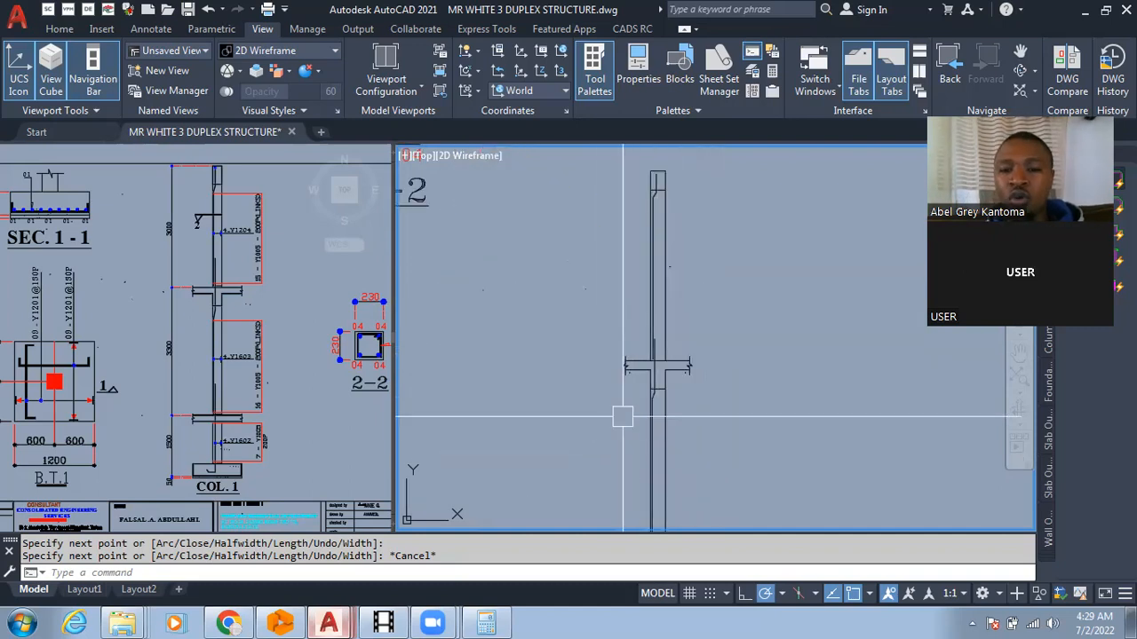
{"action": "scroll", "coordinate": [679, 427], "scroll_direction": "down", "scroll_amount": 3}
{"action": "scroll", "coordinate": [730, 391], "scroll_direction": "up", "scroll_amount": 2}
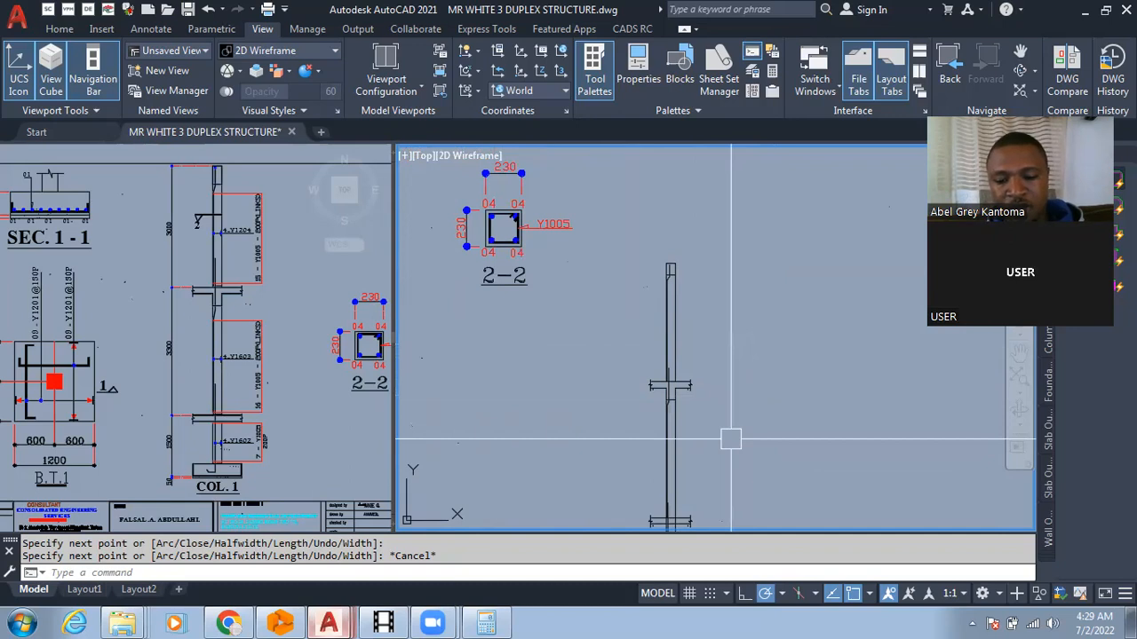
Draw a horizontal section line across the unannotated column, between the upper and lower floor slabs.
{"action": "type", "text": "l"}
{"action": "key", "text": "Return"}
{"action": "left_click", "coordinate": [579, 431]}
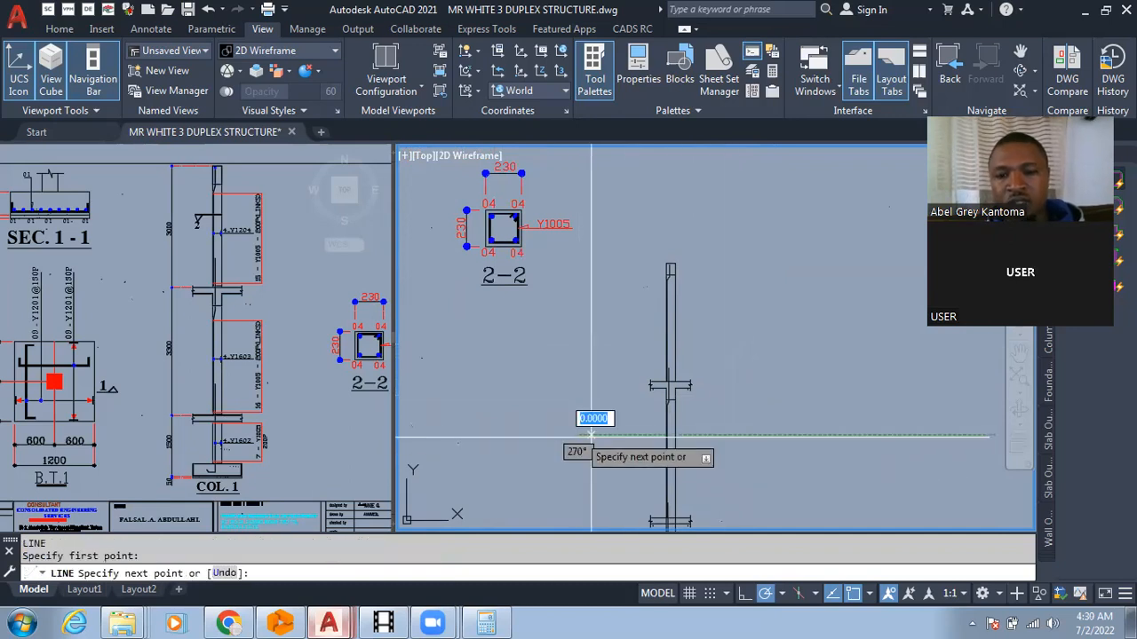
{"action": "left_click", "coordinate": [801, 431]}
{"action": "key", "text": "Escape"}
Draw two sloping lines forming a small downward-pointing arrow marker at the section line's right end, with the first side about 190 long.
{"action": "scroll", "coordinate": [749, 406], "scroll_direction": "up", "scroll_amount": 3}
{"action": "type", "text": "l"}
{"action": "key", "text": "Return"}
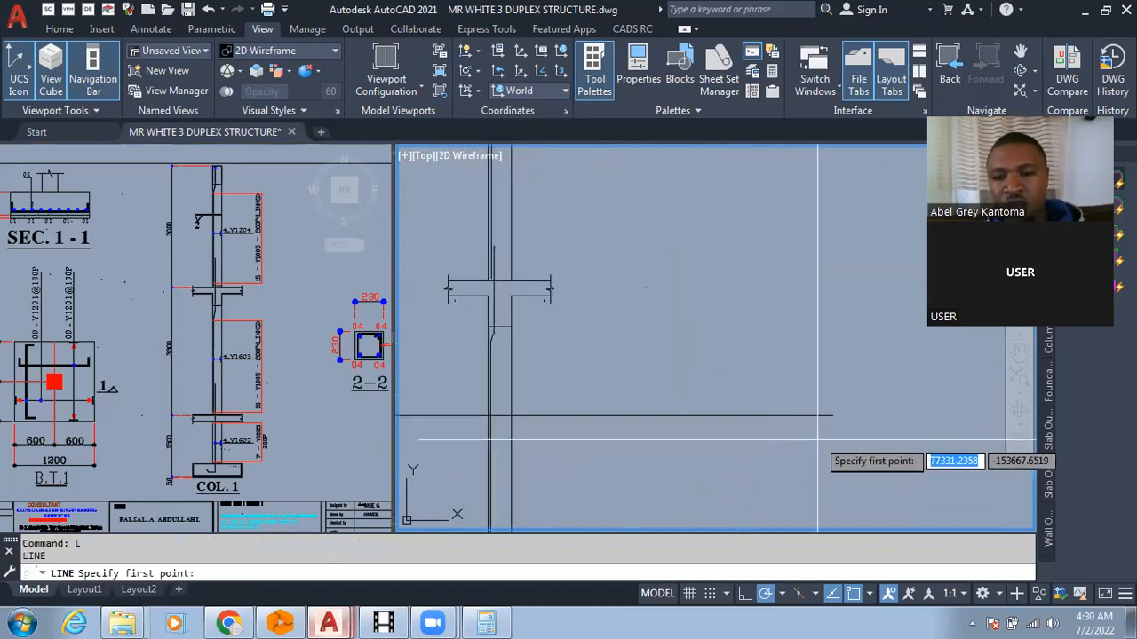
{"action": "scroll", "coordinate": [818, 438], "scroll_direction": "up", "scroll_amount": 2}
{"action": "left_click", "coordinate": [847, 397]}
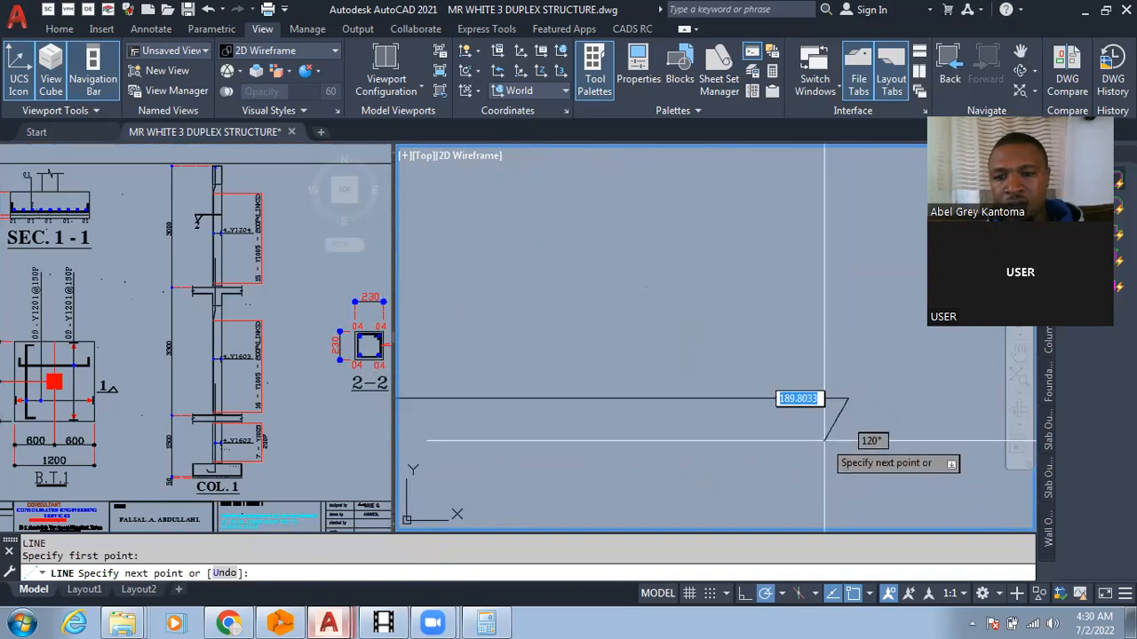
{"action": "left_click", "coordinate": [824, 440]}
{"action": "left_click", "coordinate": [771, 397]}
{"action": "scroll", "coordinate": [920, 401], "scroll_direction": "down", "scroll_amount": 3}
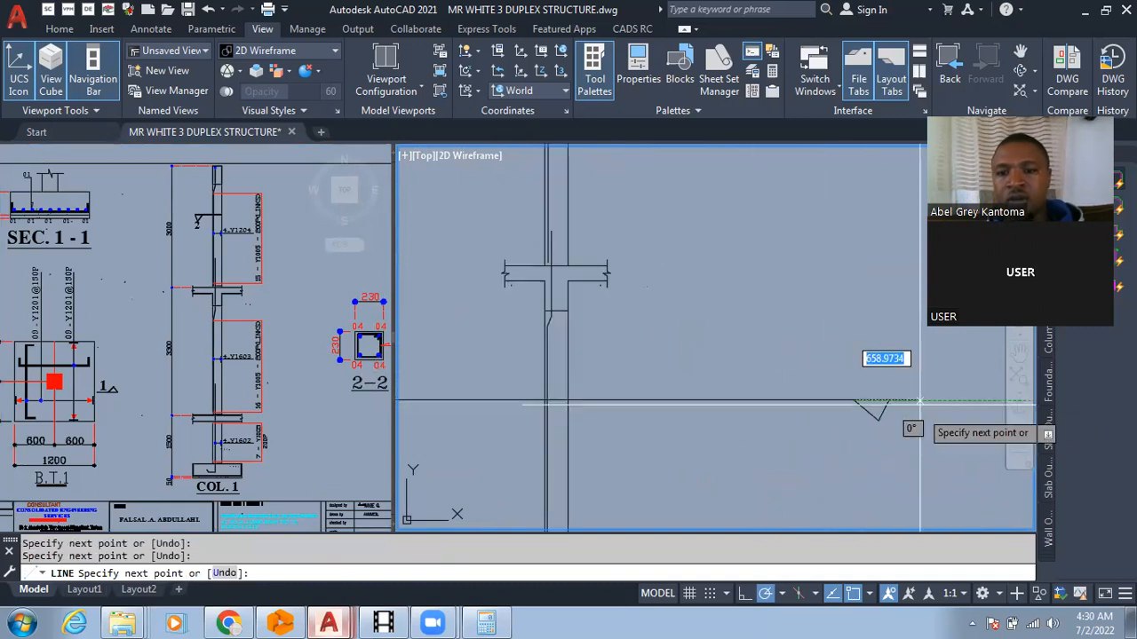
{"action": "scroll", "coordinate": [899, 426], "scroll_direction": "down", "scroll_amount": 2}
{"action": "key", "text": "Escape"}
Draw two sloping lines forming a downward-pointing arrow marker at the section line's left end.
{"action": "key", "text": "space"}
{"action": "scroll", "coordinate": [579, 421], "scroll_direction": "up", "scroll_amount": 2}
{"action": "left_click", "coordinate": [532, 409]}
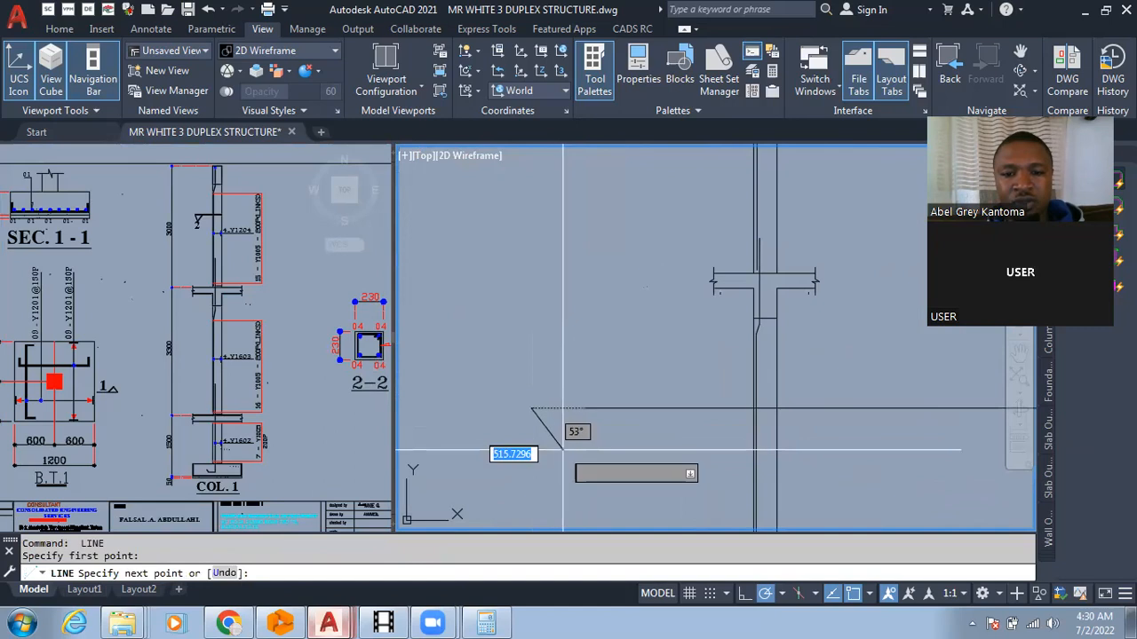
{"action": "left_click", "coordinate": [559, 466]}
{"action": "left_click", "coordinate": [604, 402]}
{"action": "scroll", "coordinate": [538, 406], "scroll_direction": "down", "scroll_amount": 4}
{"action": "key", "text": "Escape"}
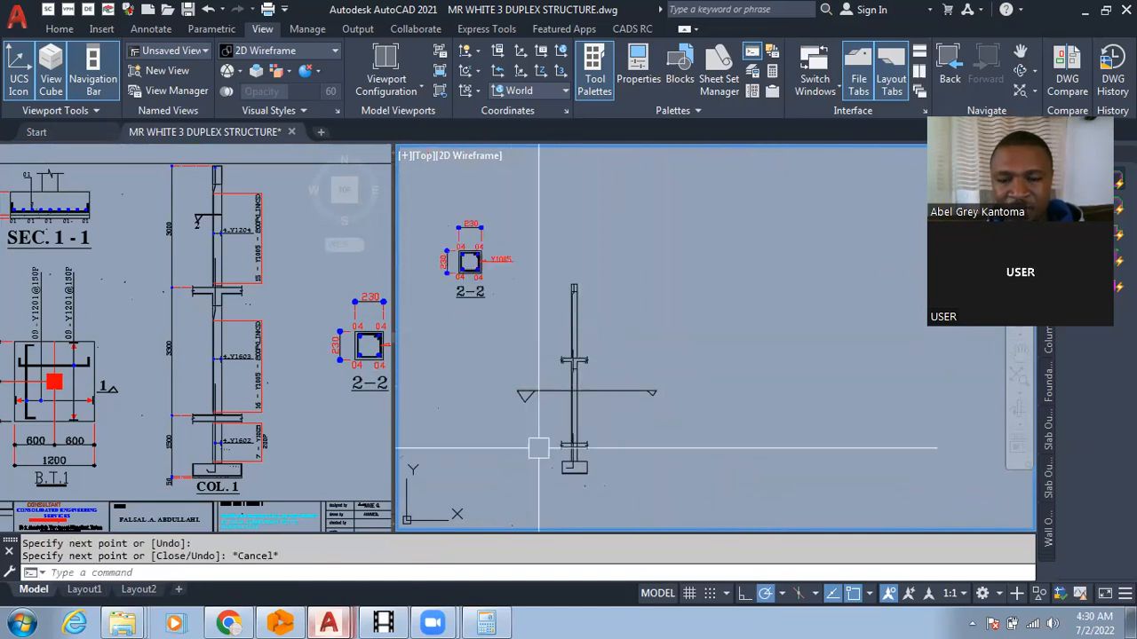
Draw a small circle to the right of the column, above the section line.
{"action": "type", "text": "c"}
{"action": "key", "text": "Return"}
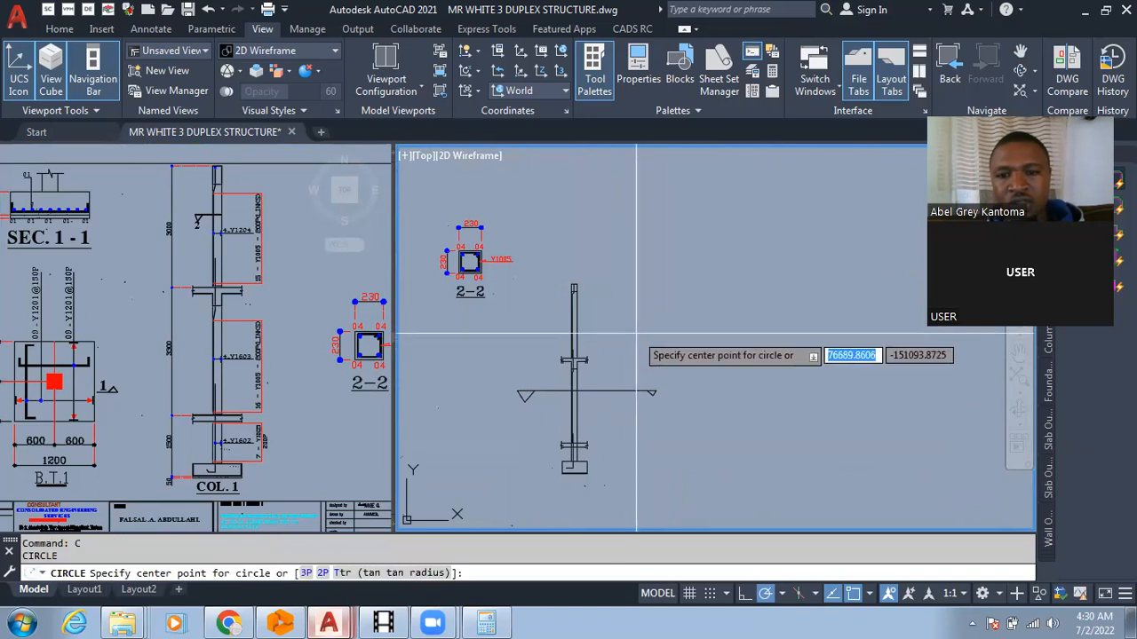
{"action": "left_click", "coordinate": [636, 337]}
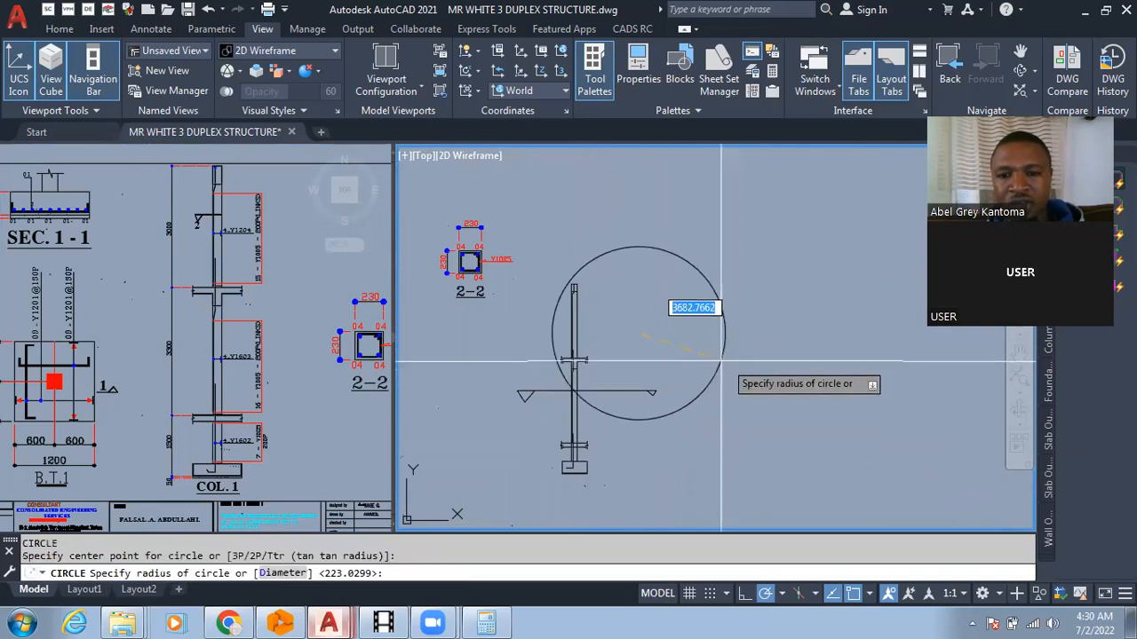
{"action": "left_click", "coordinate": [636, 320]}
{"action": "scroll", "coordinate": [626, 351], "scroll_direction": "up", "scroll_amount": 4}
{"action": "scroll", "coordinate": [671, 293], "scroll_direction": "down", "scroll_amount": 2}
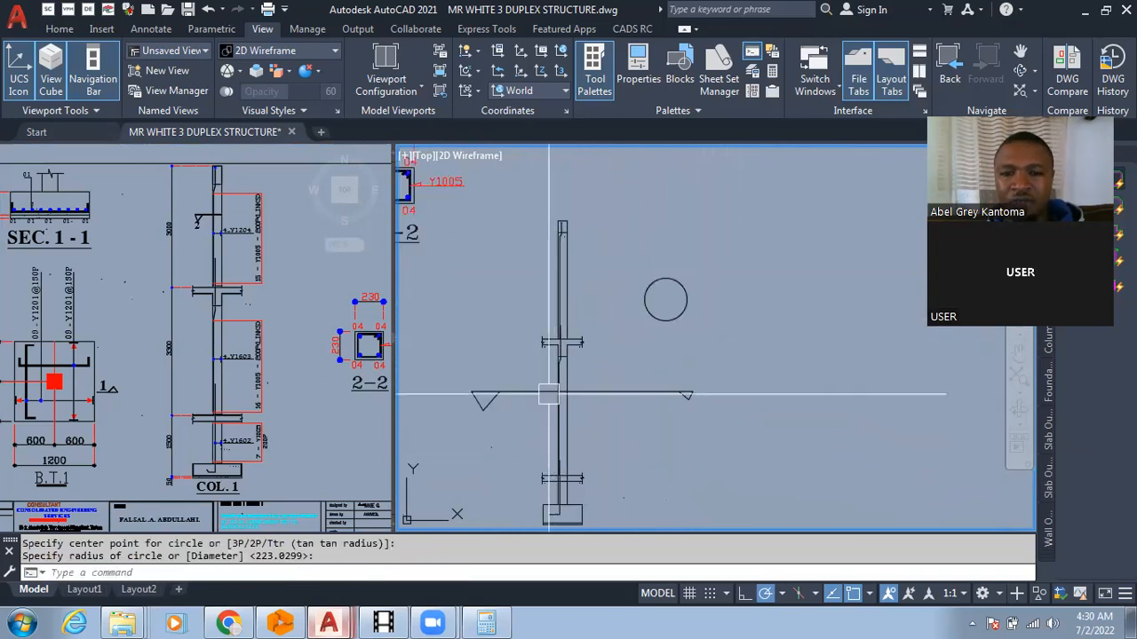
{"action": "scroll", "coordinate": [560, 226], "scroll_direction": "up", "scroll_amount": 2}
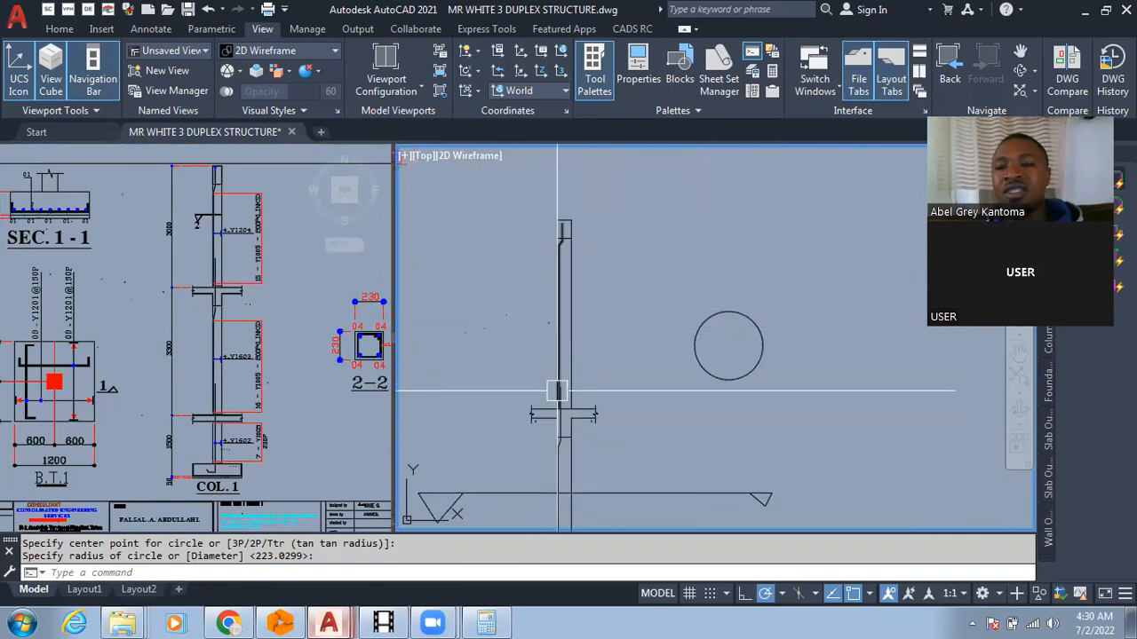
{"action": "scroll", "coordinate": [573, 398], "scroll_direction": "down", "scroll_amount": 2}
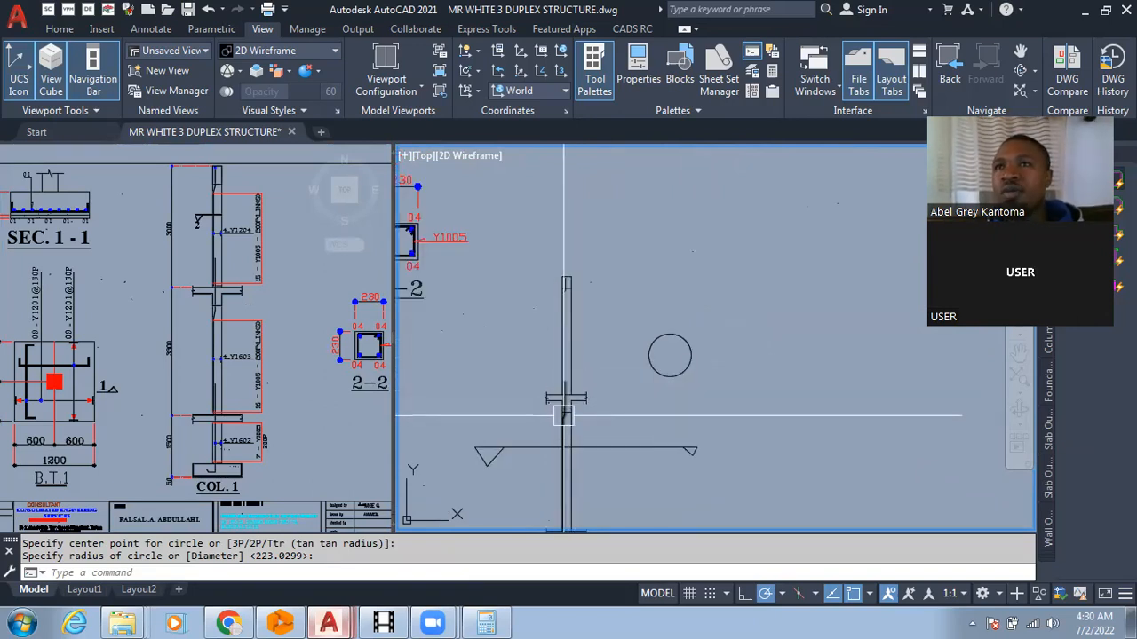
{"action": "mouse_move", "coordinate": [350, 619]}
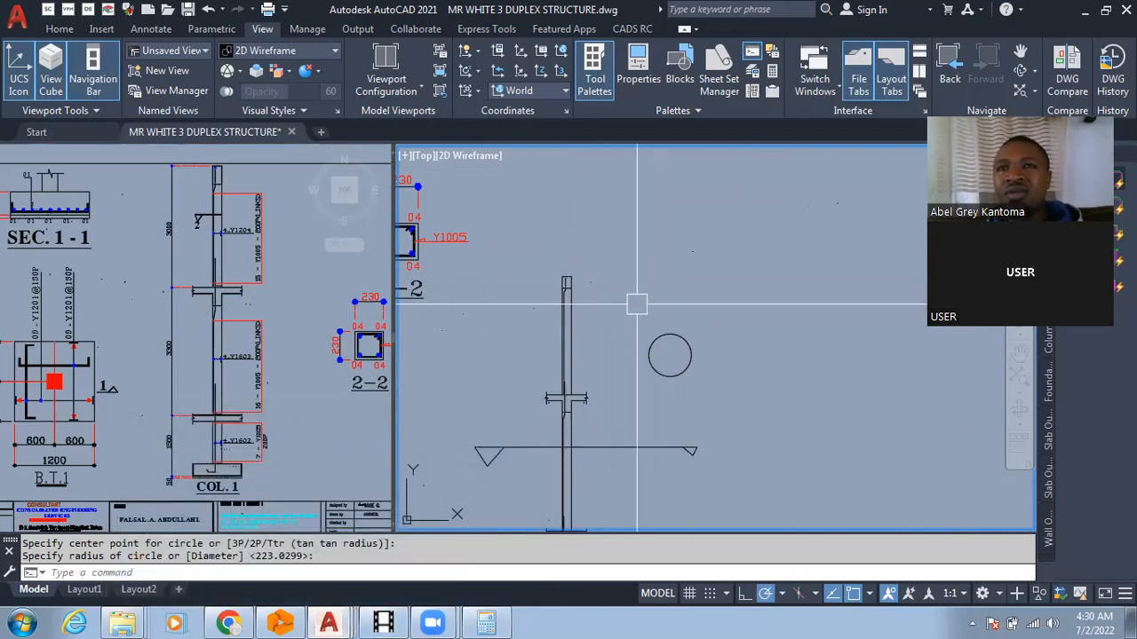
{"action": "scroll", "coordinate": [526, 325], "scroll_direction": "up", "scroll_amount": 2}
{"action": "scroll", "coordinate": [631, 209], "scroll_direction": "down", "scroll_amount": 1}
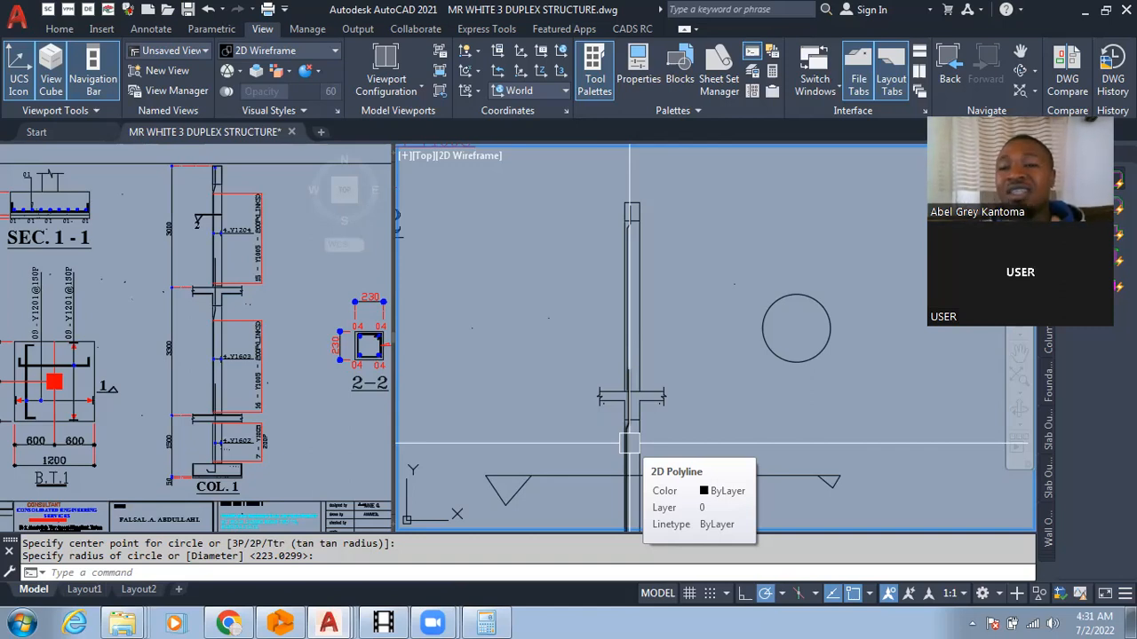
{"action": "scroll", "coordinate": [617, 390], "scroll_direction": "down", "scroll_amount": 4}
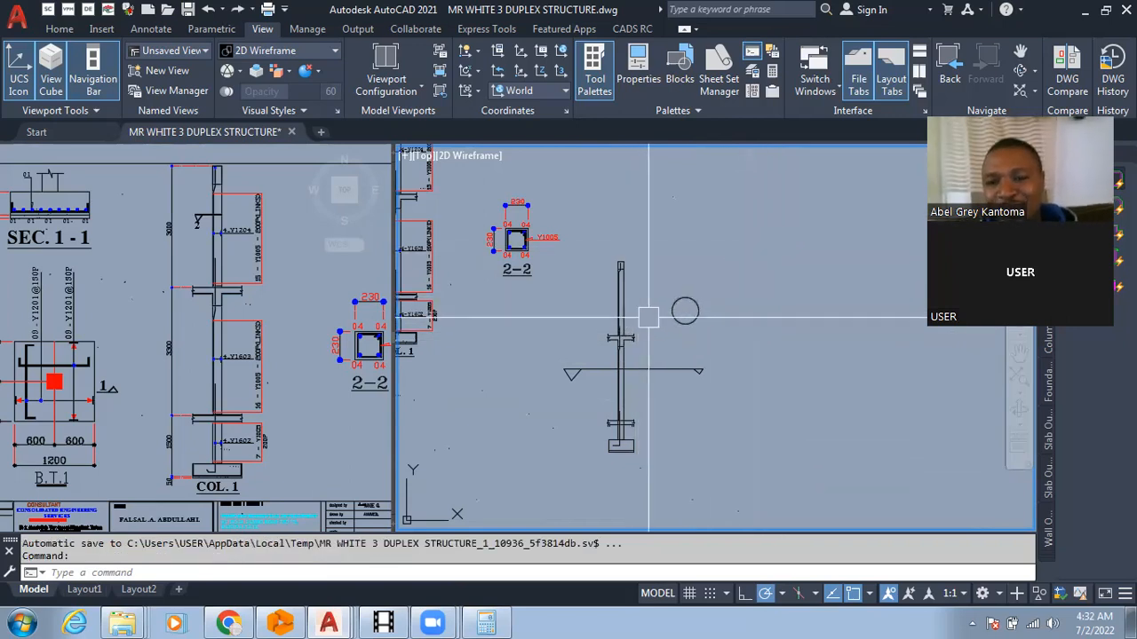
{"action": "scroll", "coordinate": [742, 281], "scroll_direction": "up", "scroll_amount": 2}
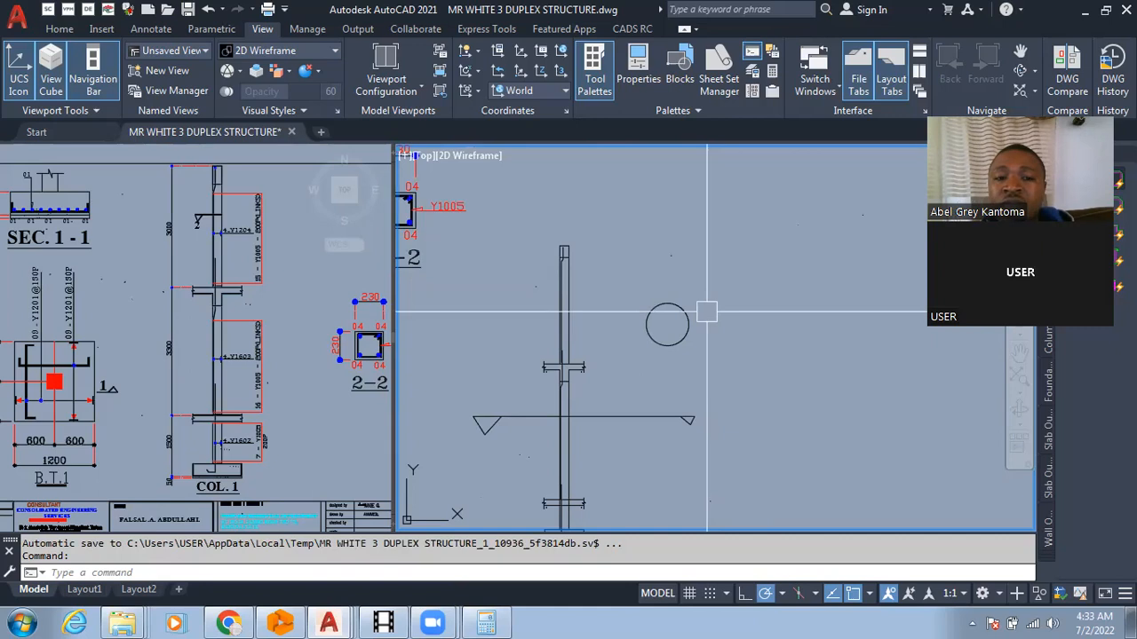
{"action": "scroll", "coordinate": [689, 266], "scroll_direction": "down", "scroll_amount": 3}
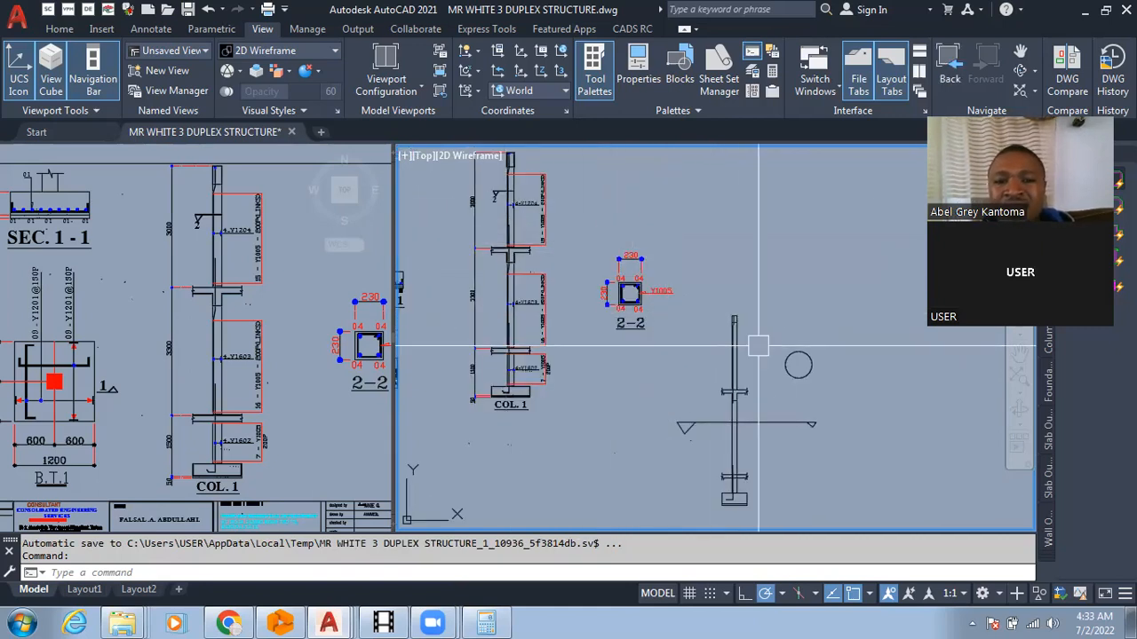
{"action": "scroll", "coordinate": [746, 417], "scroll_direction": "up", "scroll_amount": 2}
{"action": "scroll", "coordinate": [773, 400], "scroll_direction": "down", "scroll_amount": 2}
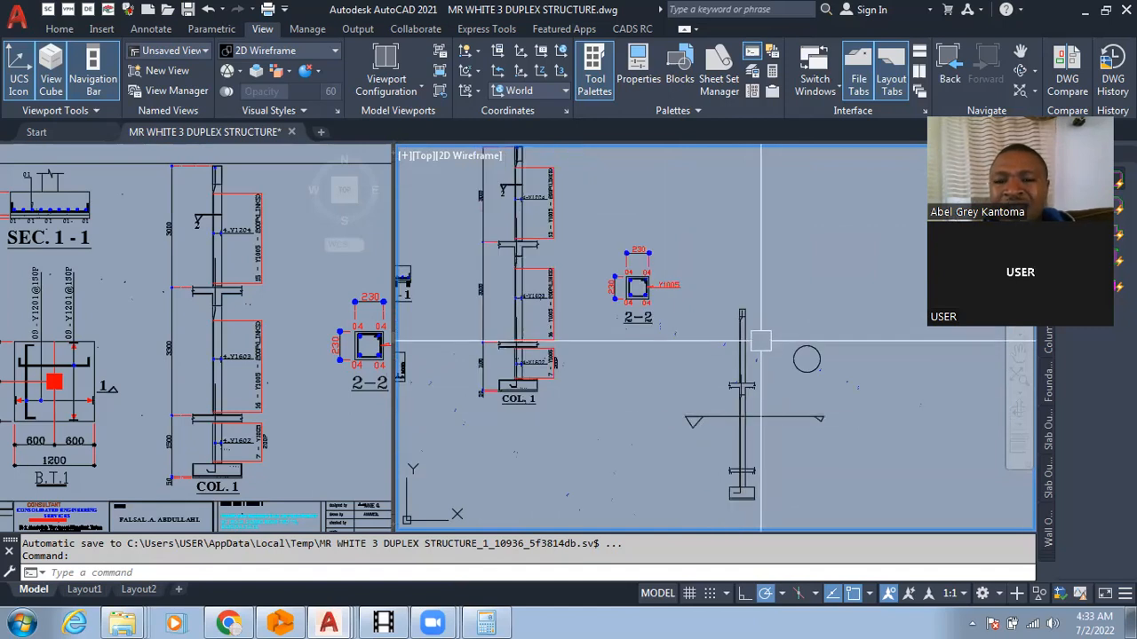
Review the bar and link labels along the COL. 1 elevation, from the footing to the top storey.
{"action": "scroll", "coordinate": [497, 360], "scroll_direction": "up", "scroll_amount": 3}
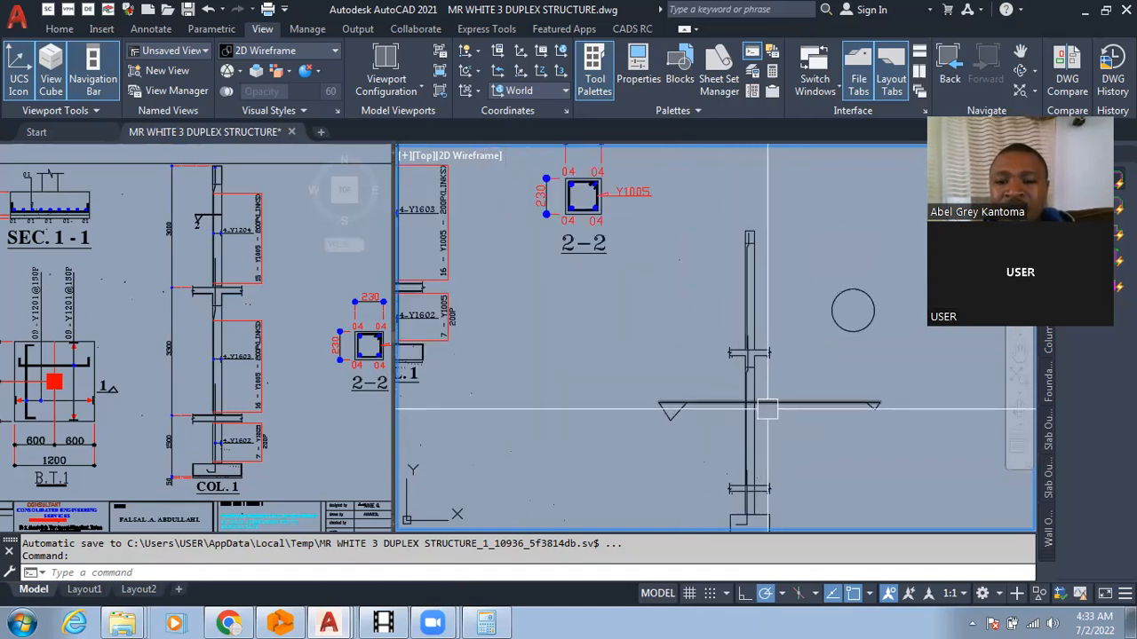
{"action": "scroll", "coordinate": [592, 431], "scroll_direction": "up", "scroll_amount": 2}
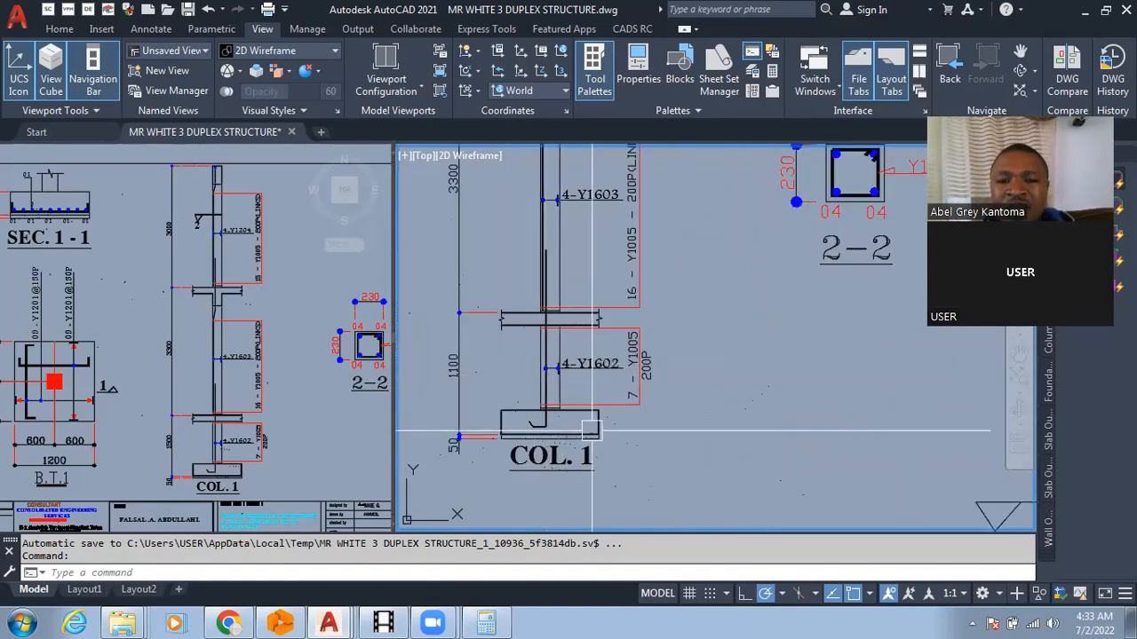
{"action": "scroll", "coordinate": [591, 432], "scroll_direction": "down", "scroll_amount": 3}
{"action": "scroll", "coordinate": [585, 279], "scroll_direction": "up", "scroll_amount": 3}
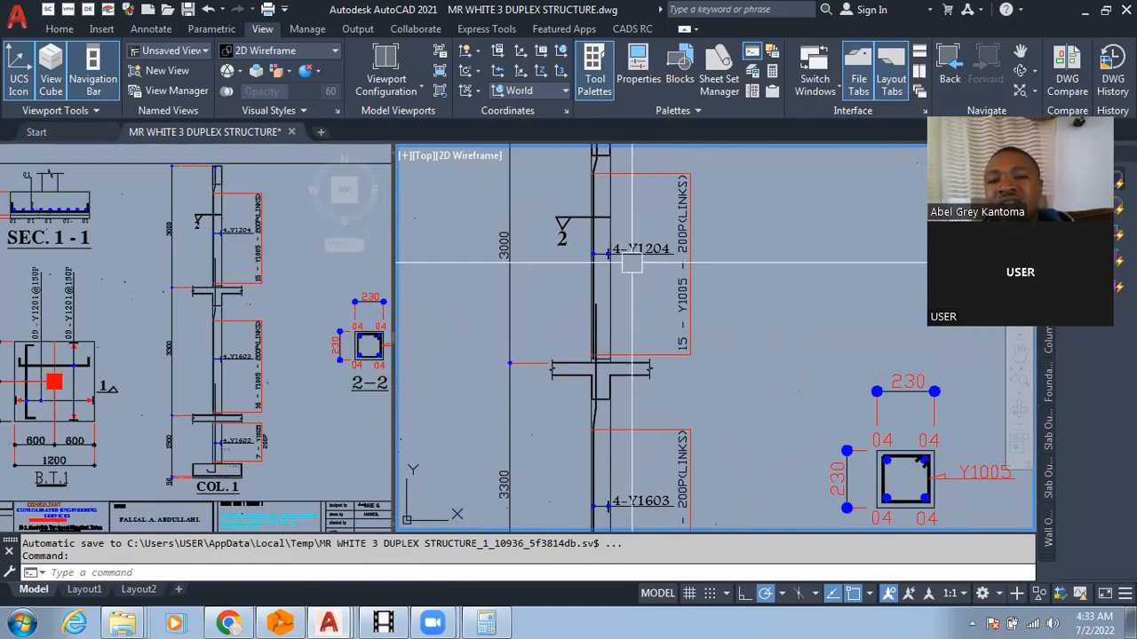
{"action": "scroll", "coordinate": [621, 272], "scroll_direction": "down", "scroll_amount": 3}
{"action": "scroll", "coordinate": [671, 459], "scroll_direction": "up", "scroll_amount": 4}
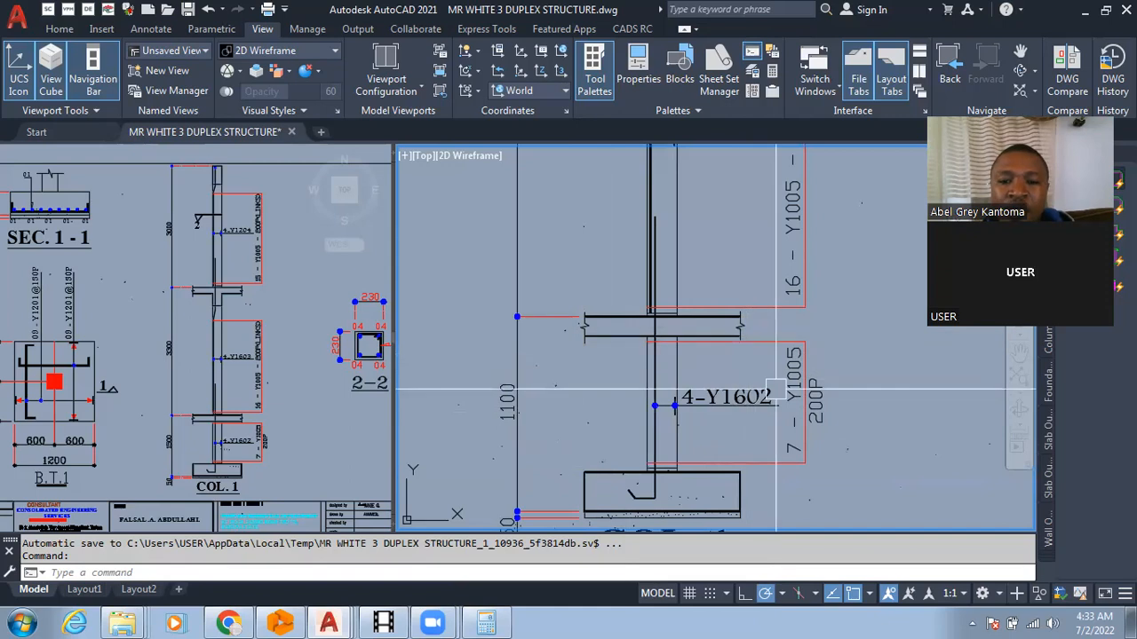
{"action": "scroll", "coordinate": [768, 391], "scroll_direction": "down", "scroll_amount": 6}
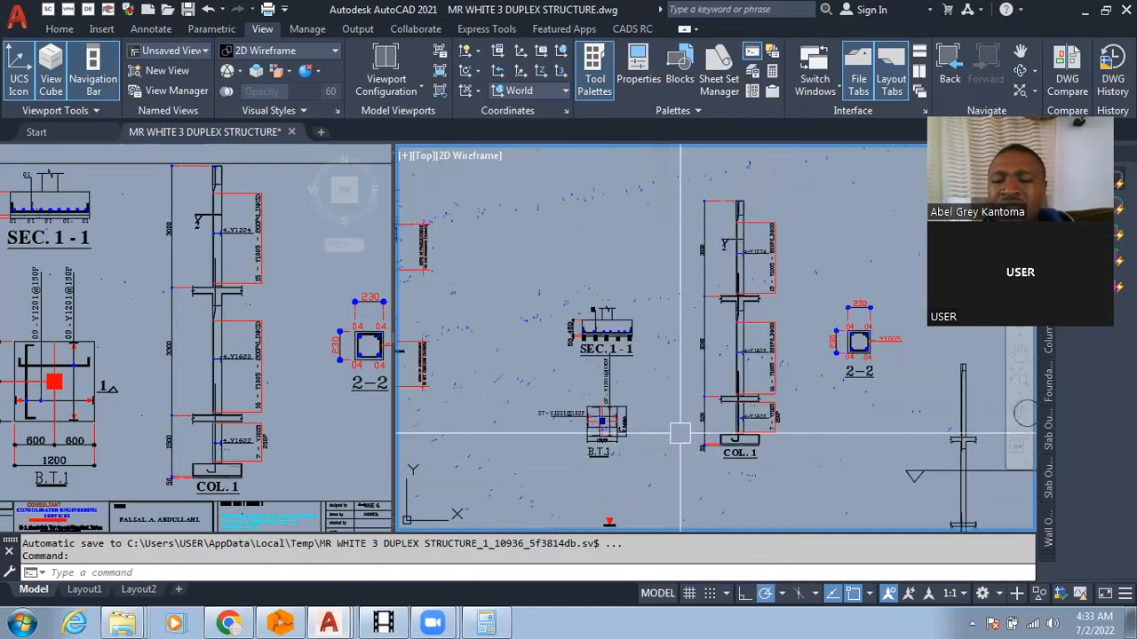
{"action": "scroll", "coordinate": [750, 218], "scroll_direction": "up", "scroll_amount": 3}
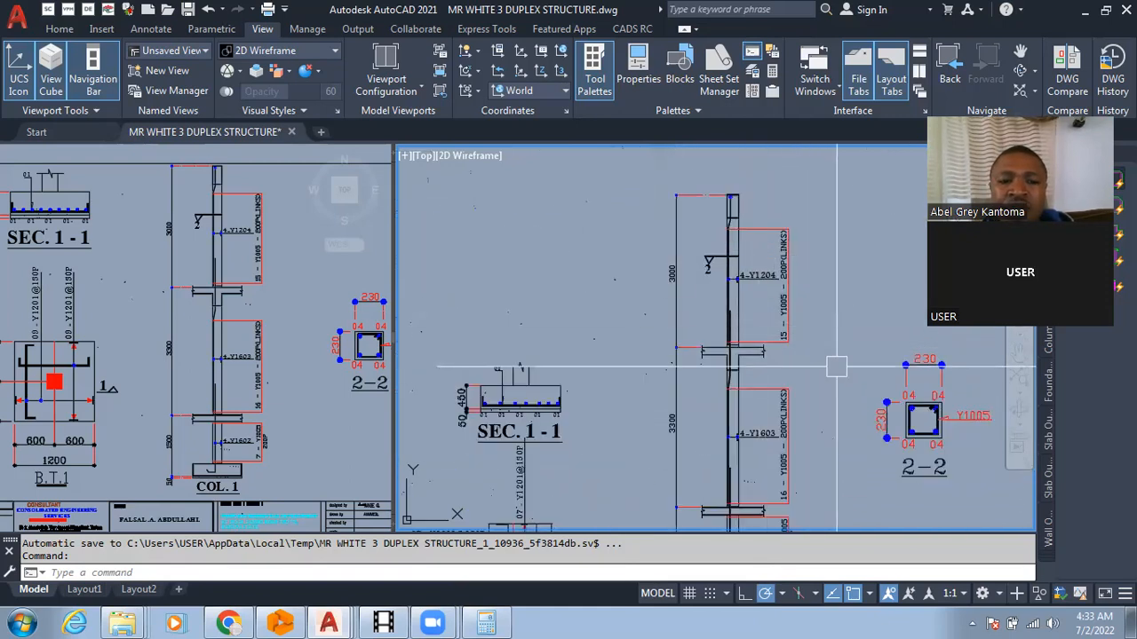
Compare the COL. 1 detail in the two viewports, focusing on the lower storey and footing reinforcement.
{"action": "left_click", "coordinate": [193, 419]}
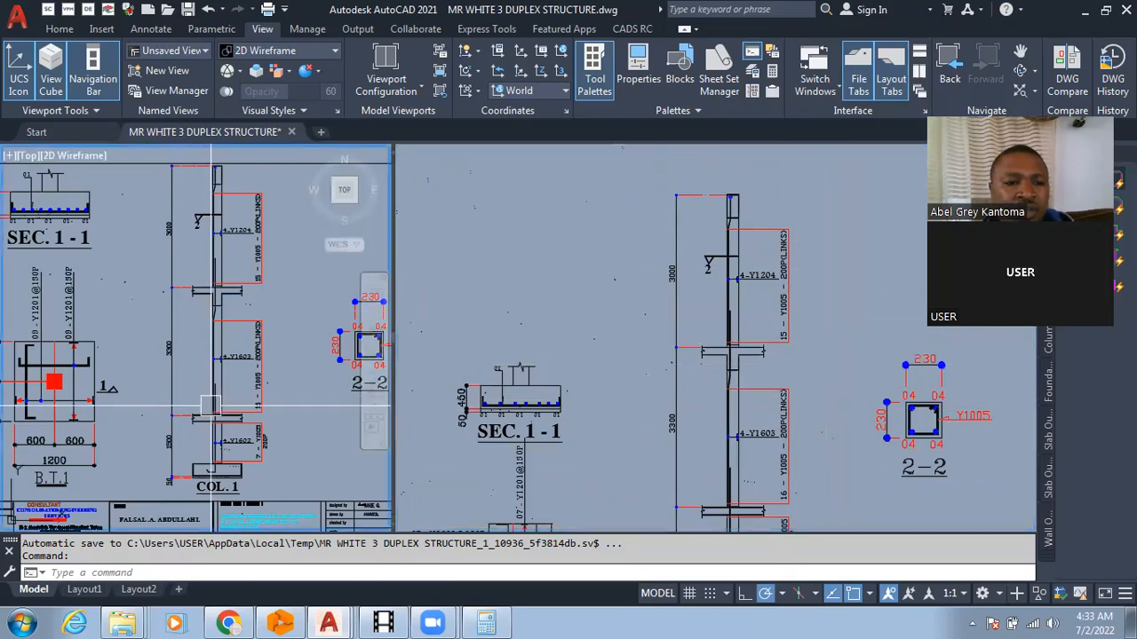
{"action": "scroll", "coordinate": [194, 419], "scroll_direction": "down", "scroll_amount": 8}
{"action": "scroll", "coordinate": [262, 431], "scroll_direction": "up", "scroll_amount": 10}
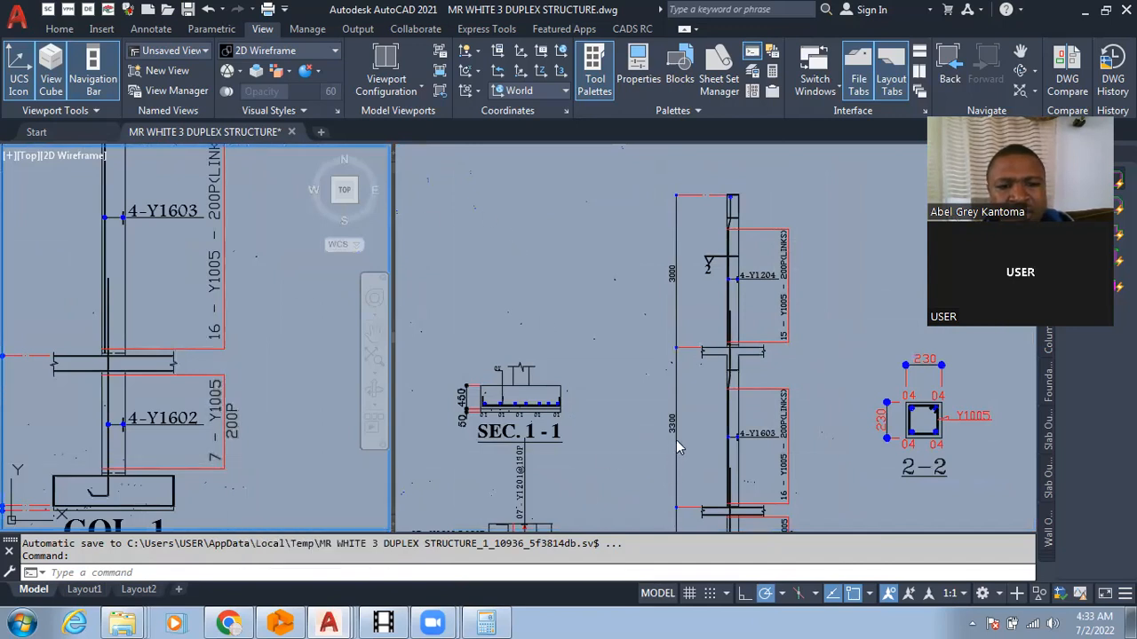
{"action": "left_click", "coordinate": [710, 444]}
{"action": "scroll", "coordinate": [733, 404], "scroll_direction": "up", "scroll_amount": 6}
{"action": "scroll", "coordinate": [735, 401], "scroll_direction": "down", "scroll_amount": 8}
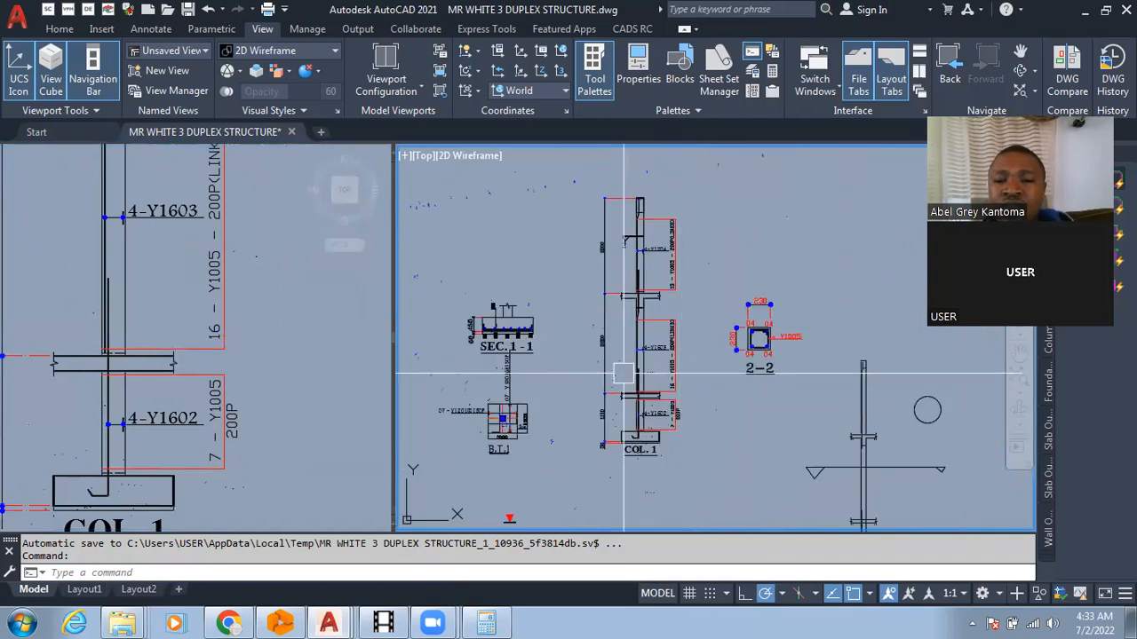
Inspect the SEC. 1-1 and B.T.1 base details and the COL. 1 footing with its starter bars.
{"action": "scroll", "coordinate": [426, 408], "scroll_direction": "up", "scroll_amount": 2}
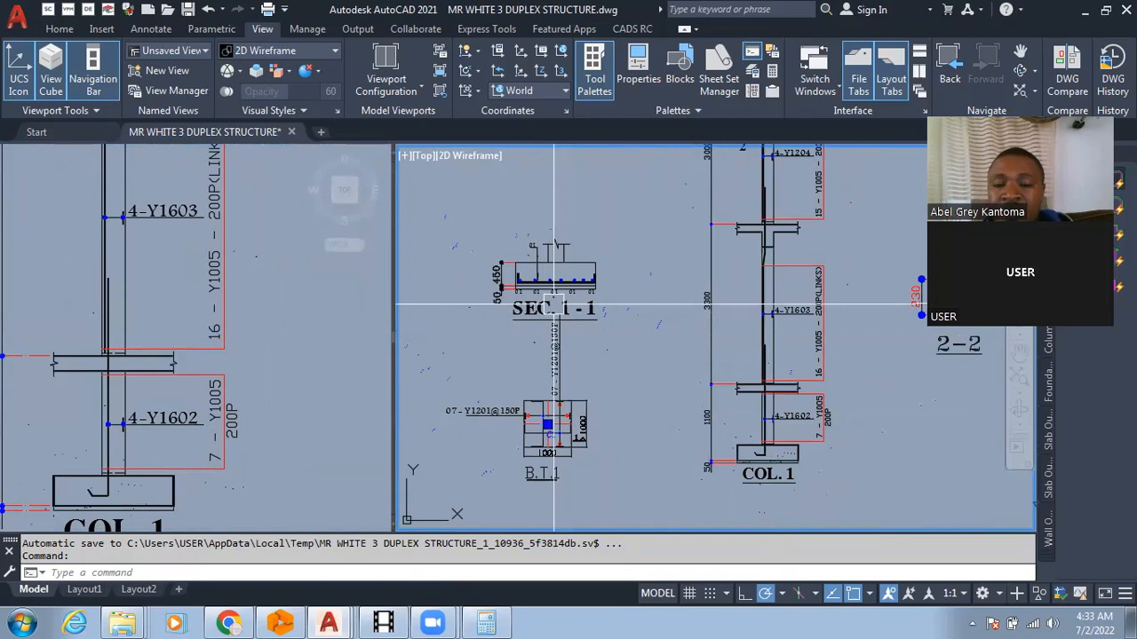
{"action": "scroll", "coordinate": [808, 471], "scroll_direction": "up", "scroll_amount": 6}
{"action": "scroll", "coordinate": [567, 452], "scroll_direction": "down", "scroll_amount": 2}
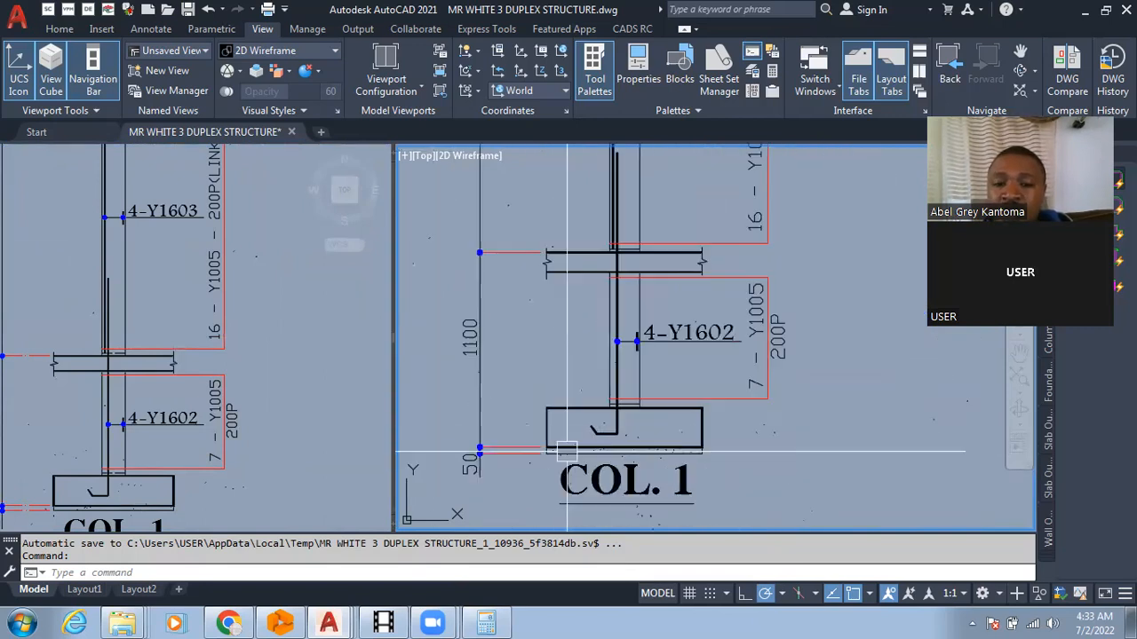
{"action": "scroll", "coordinate": [545, 419], "scroll_direction": "up", "scroll_amount": 2}
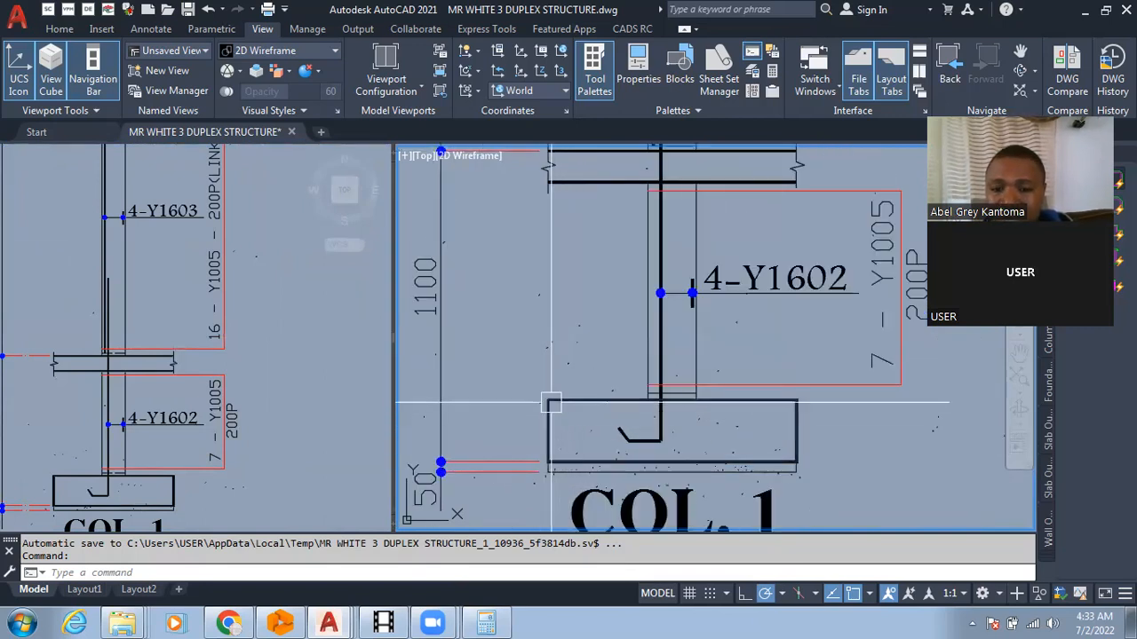
{"action": "scroll", "coordinate": [583, 487], "scroll_direction": "down", "scroll_amount": 4}
{"action": "scroll", "coordinate": [613, 384], "scroll_direction": "up", "scroll_amount": 4}
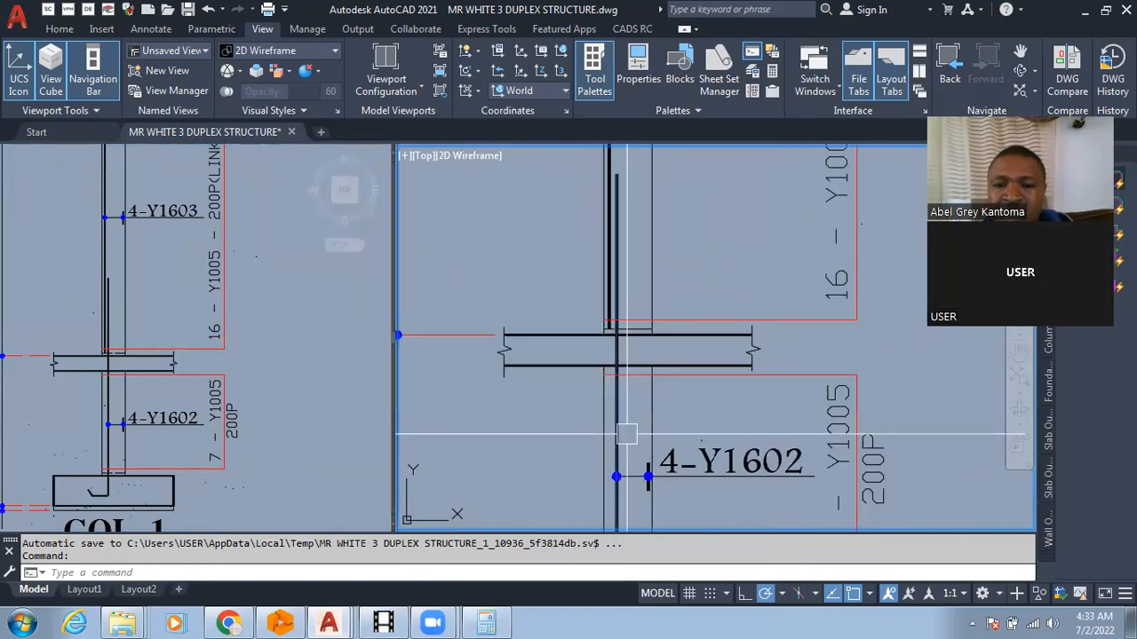
Examine how the 4-Y1602 starter bars pass through the lower floor slab and lap with the 4-Y1603 bars of COL. 1.
{"action": "scroll", "coordinate": [646, 373], "scroll_direction": "down", "scroll_amount": 2}
{"action": "scroll", "coordinate": [652, 411], "scroll_direction": "down", "scroll_amount": 1}
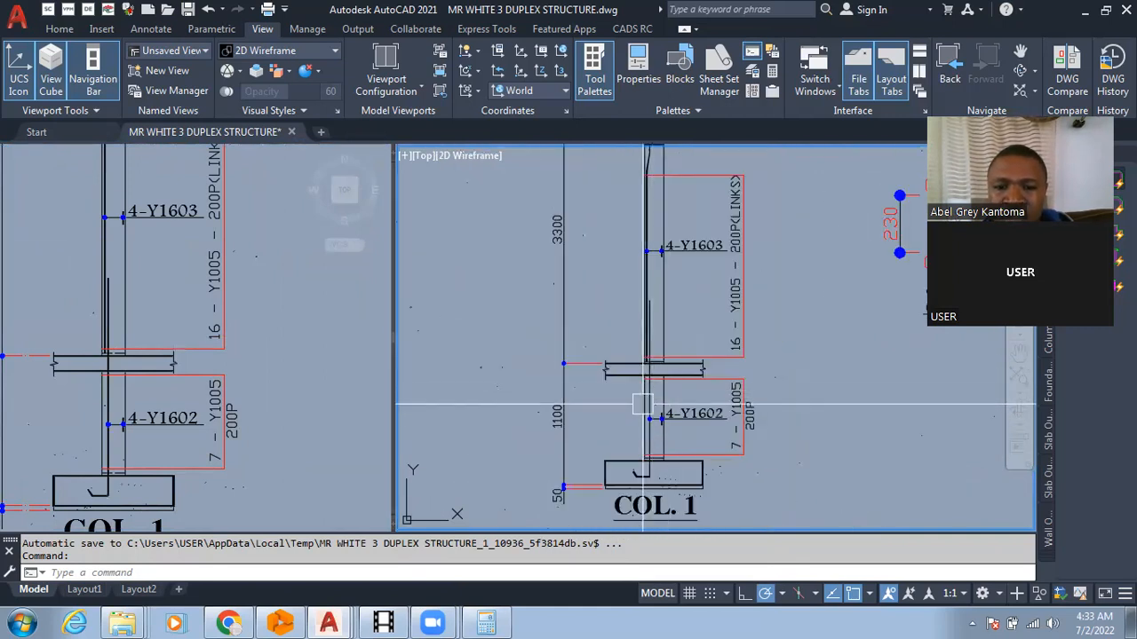
{"action": "scroll", "coordinate": [653, 414], "scroll_direction": "up", "scroll_amount": 2}
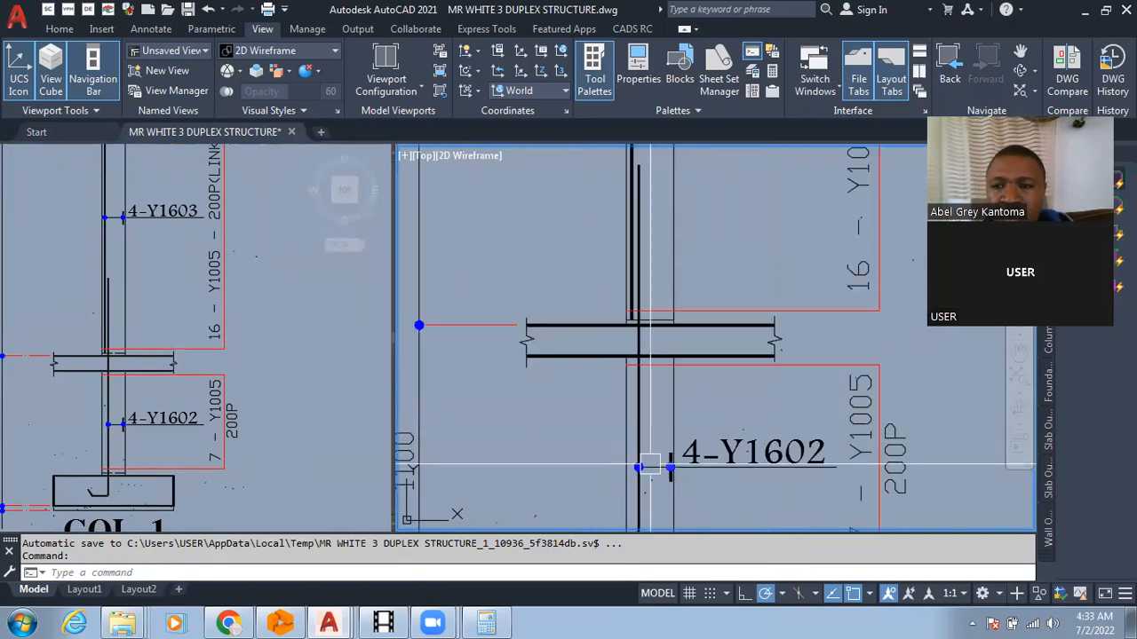
{"action": "scroll", "coordinate": [690, 491], "scroll_direction": "down", "scroll_amount": 4}
{"action": "scroll", "coordinate": [638, 408], "scroll_direction": "up", "scroll_amount": 4}
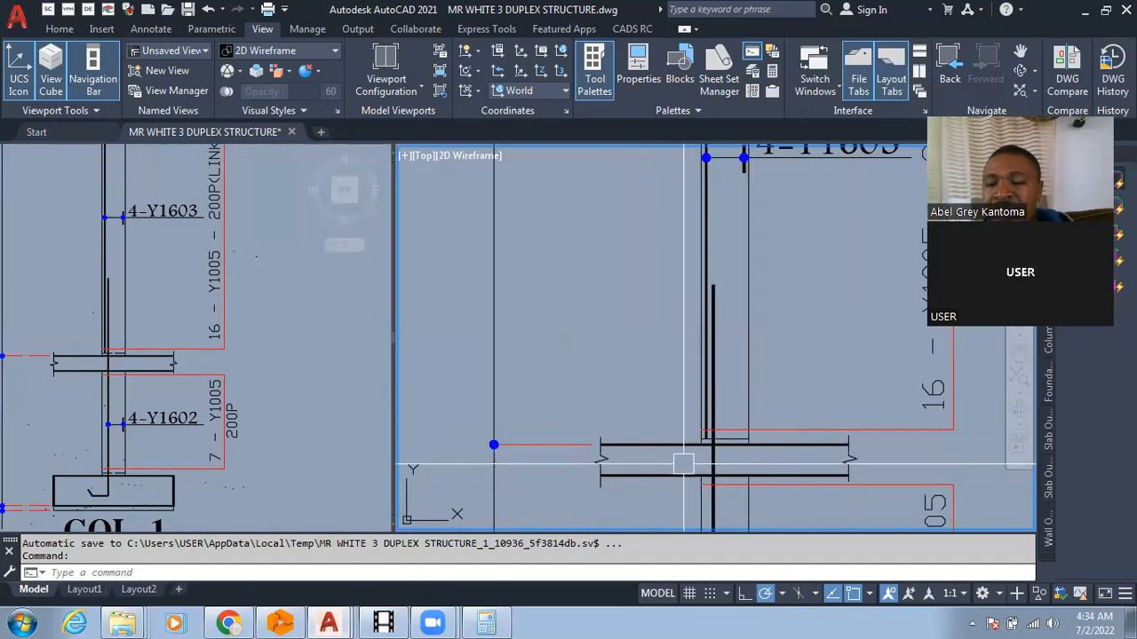
{"action": "scroll", "coordinate": [683, 464], "scroll_direction": "down", "scroll_amount": 4}
{"action": "scroll", "coordinate": [702, 436], "scroll_direction": "down", "scroll_amount": 2}
{"action": "scroll", "coordinate": [714, 406], "scroll_direction": "up", "scroll_amount": 3}
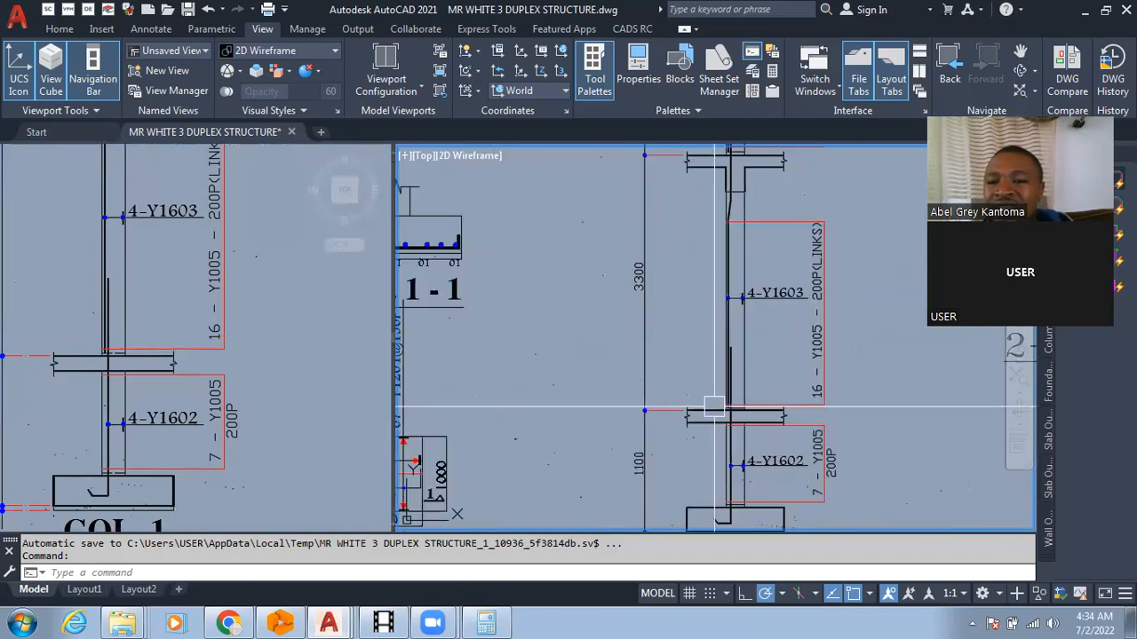
{"action": "scroll", "coordinate": [714, 407], "scroll_direction": "up", "scroll_amount": 2}
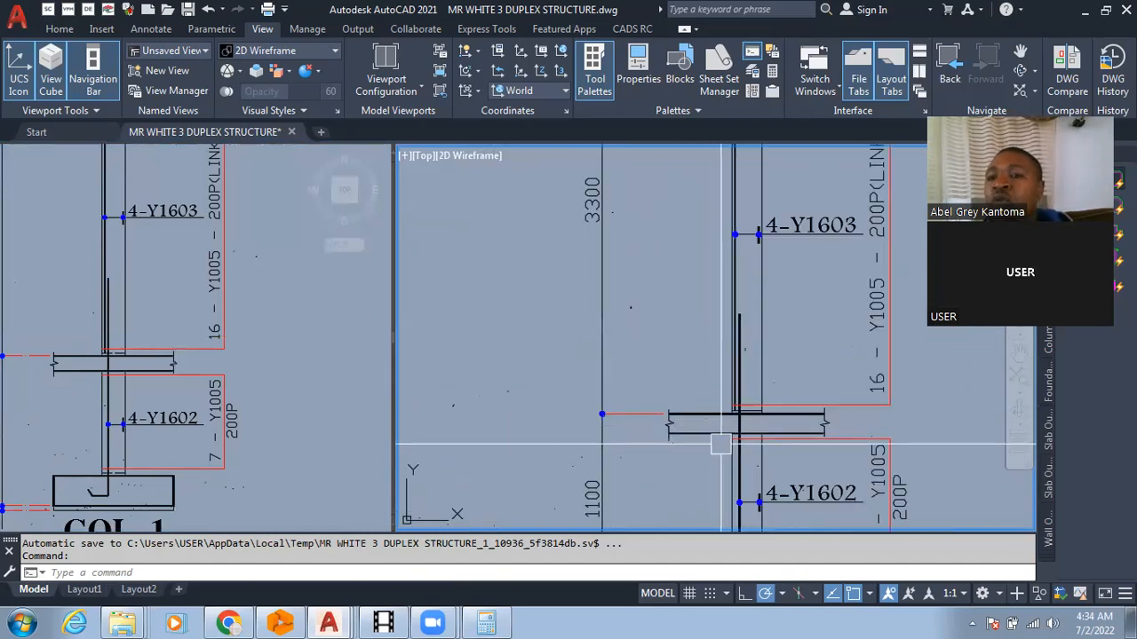
{"action": "scroll", "coordinate": [721, 444], "scroll_direction": "down", "scroll_amount": 2}
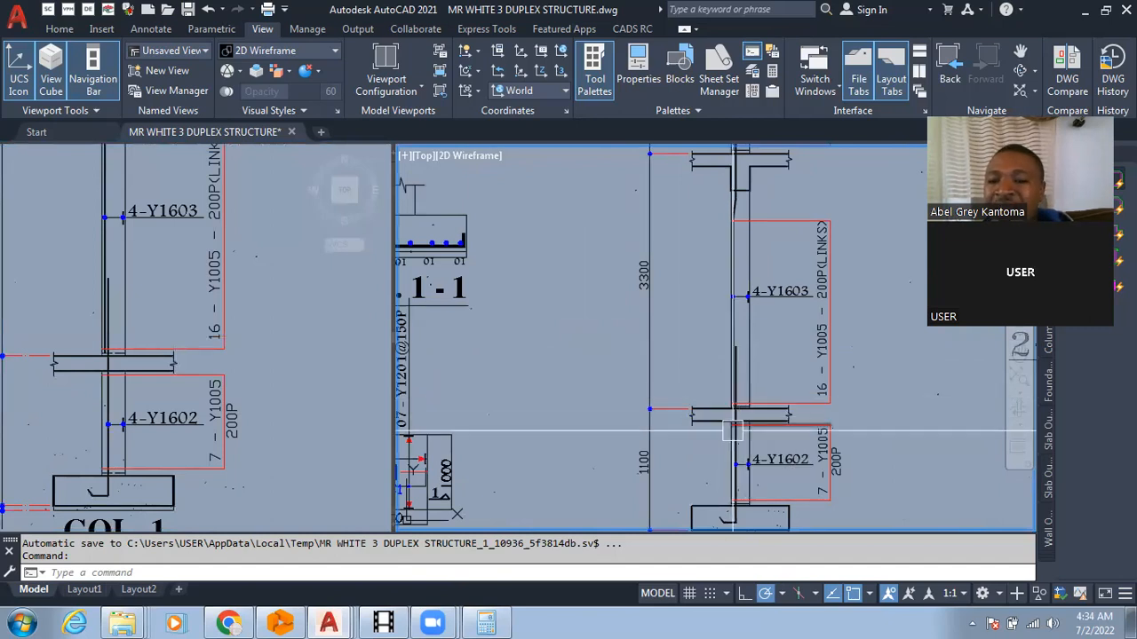
{"action": "scroll", "coordinate": [731, 417], "scroll_direction": "up", "scroll_amount": 4}
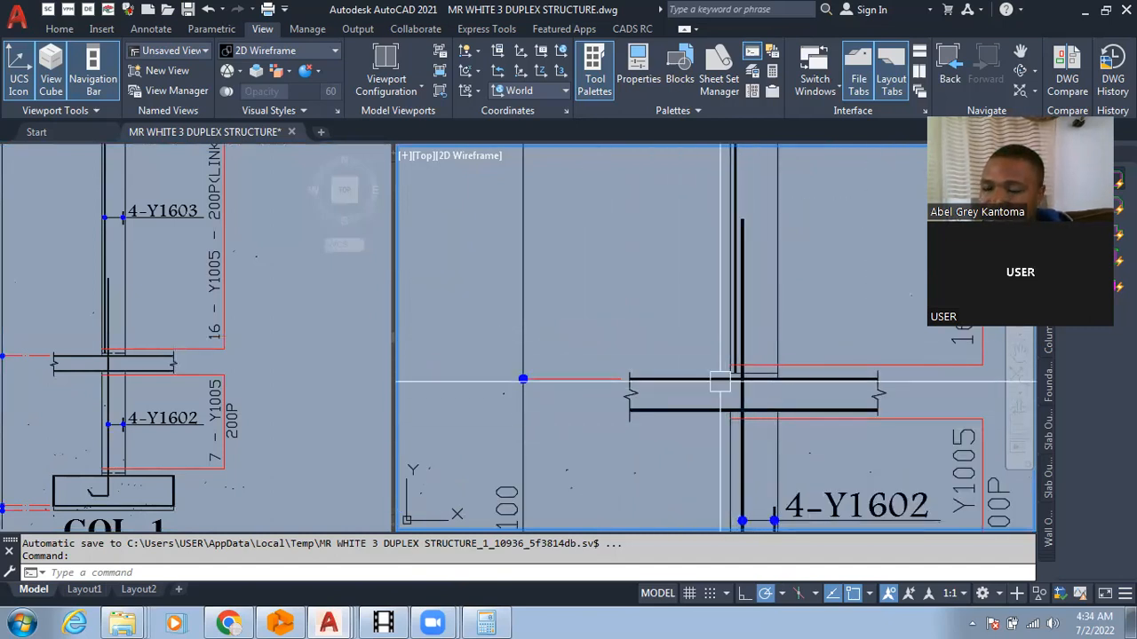
Inspect the bent bar end in the COL. 1 footing and the 1100 column segment directly above it.
{"action": "scroll", "coordinate": [750, 380], "scroll_direction": "down", "scroll_amount": 5}
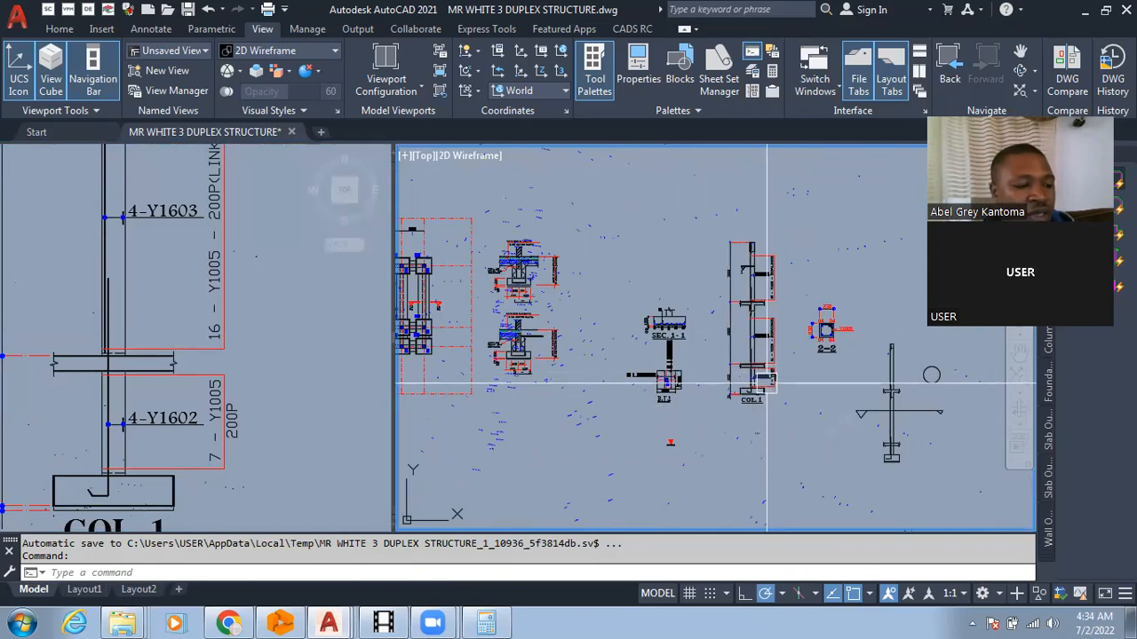
{"action": "scroll", "coordinate": [755, 382], "scroll_direction": "up", "scroll_amount": 5}
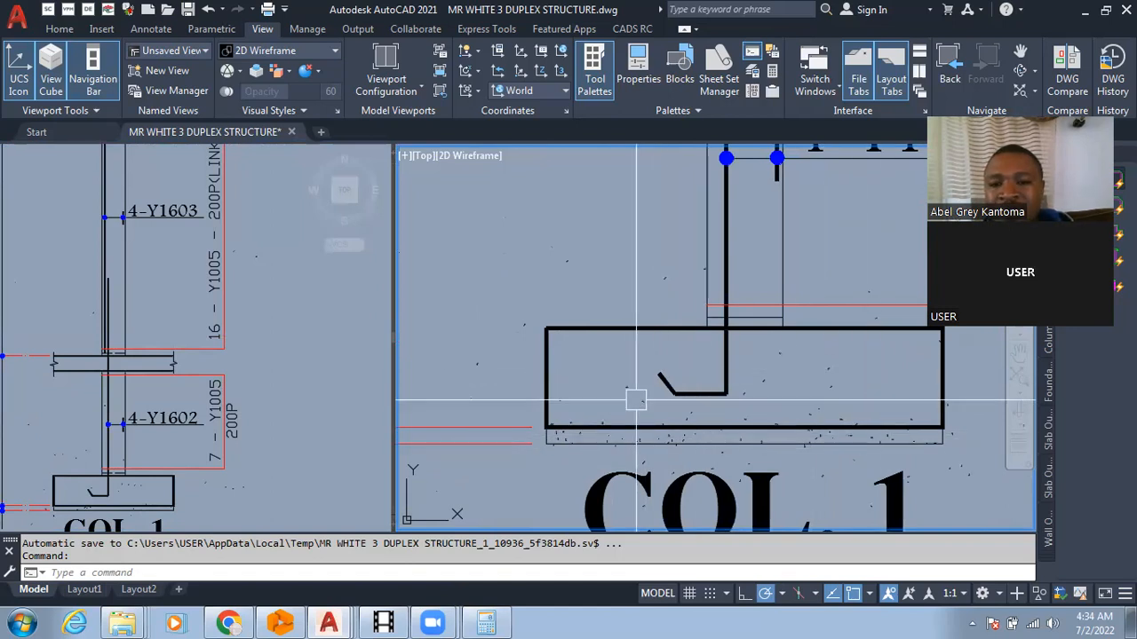
{"action": "scroll", "coordinate": [600, 417], "scroll_direction": "down", "scroll_amount": 4}
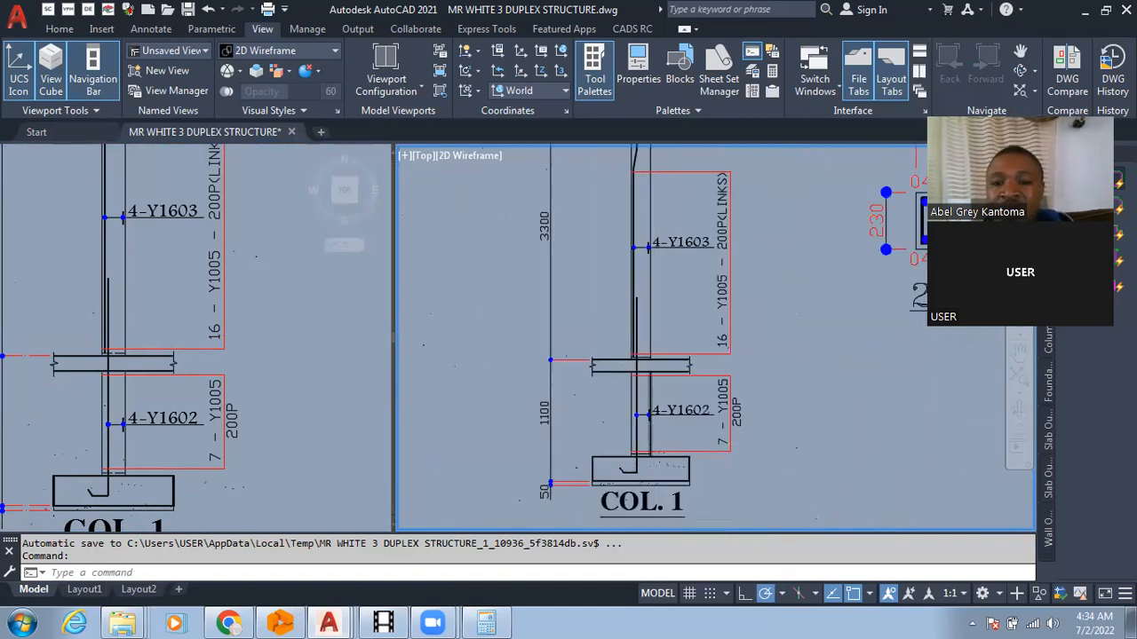
{"action": "scroll", "coordinate": [603, 434], "scroll_direction": "up", "scroll_amount": 2}
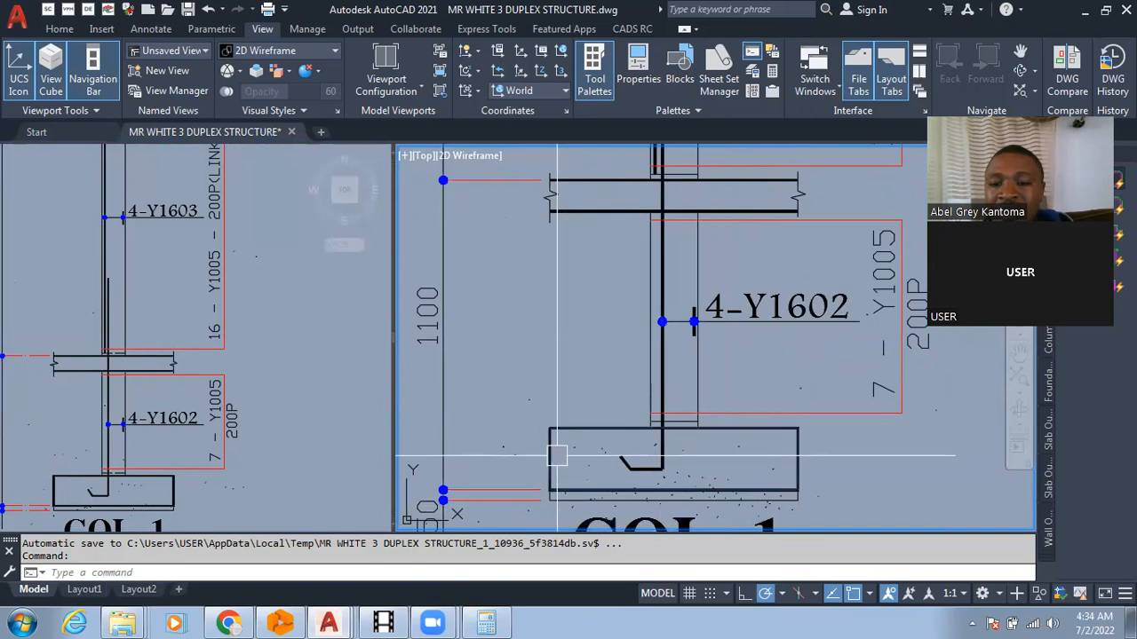
{"action": "scroll", "coordinate": [678, 368], "scroll_direction": "up", "scroll_amount": 2}
{"action": "scroll", "coordinate": [675, 382], "scroll_direction": "down", "scroll_amount": 3}
{"action": "scroll", "coordinate": [666, 382], "scroll_direction": "up", "scroll_amount": 3}
{"action": "scroll", "coordinate": [658, 378], "scroll_direction": "down", "scroll_amount": 2}
{"action": "scroll", "coordinate": [700, 376], "scroll_direction": "up", "scroll_amount": 2}
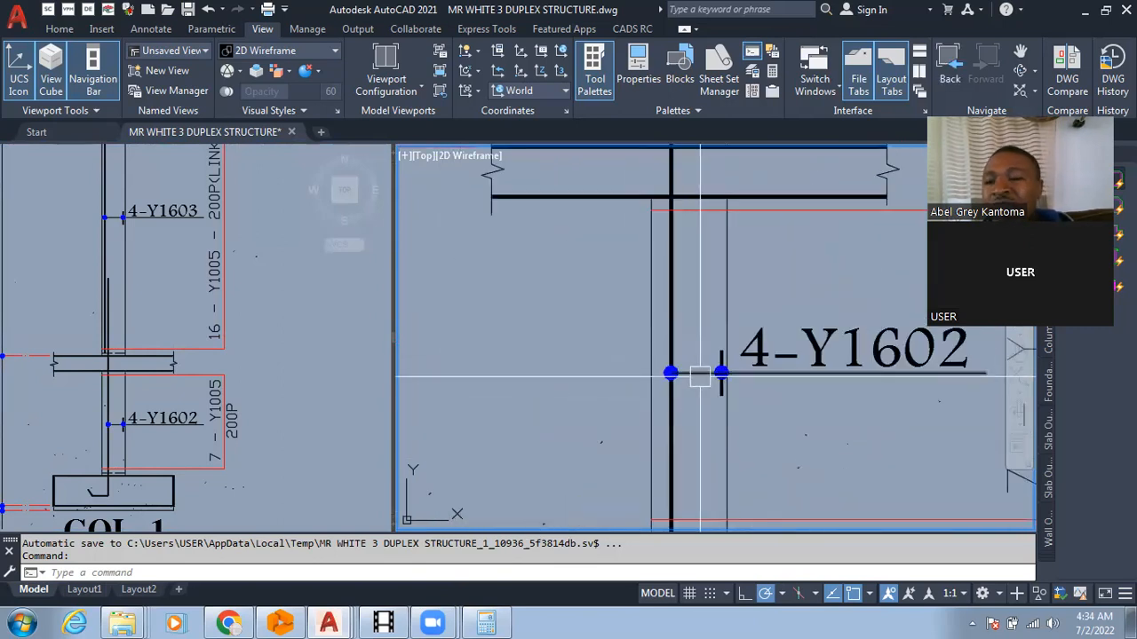
Study the 4-Y1602 label and the bar markers on its leader in the lowest segment of COL. 1.
{"action": "scroll", "coordinate": [700, 376], "scroll_direction": "down", "scroll_amount": 3}
{"action": "scroll", "coordinate": [800, 382], "scroll_direction": "up", "scroll_amount": 4}
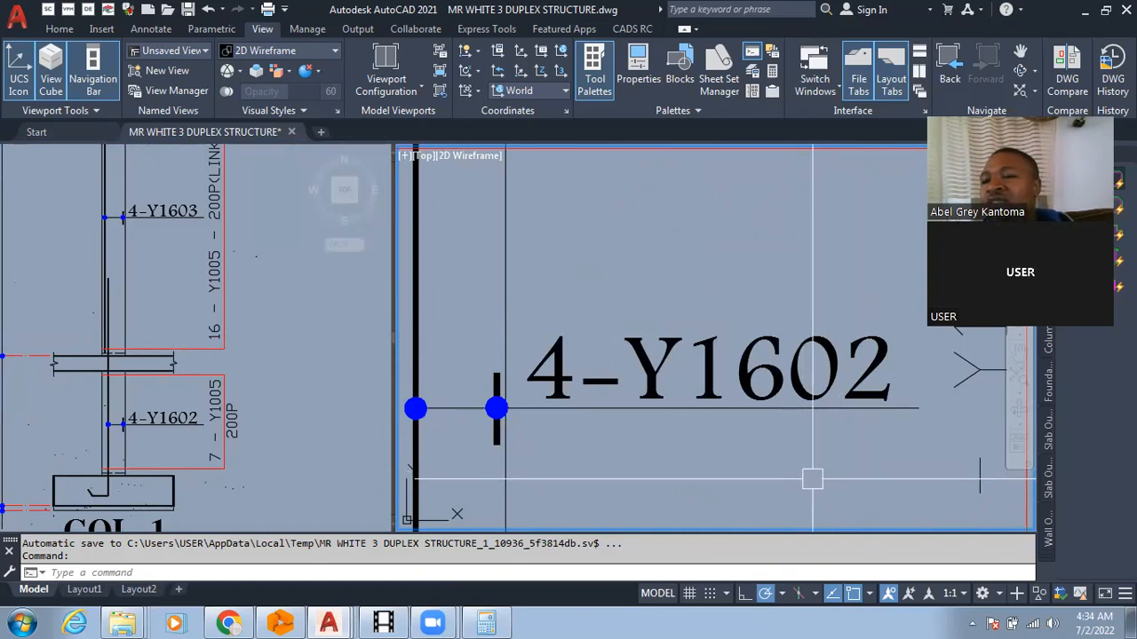
{"action": "scroll", "coordinate": [728, 395], "scroll_direction": "down", "scroll_amount": 5}
{"action": "scroll", "coordinate": [720, 391], "scroll_direction": "up", "scroll_amount": 4}
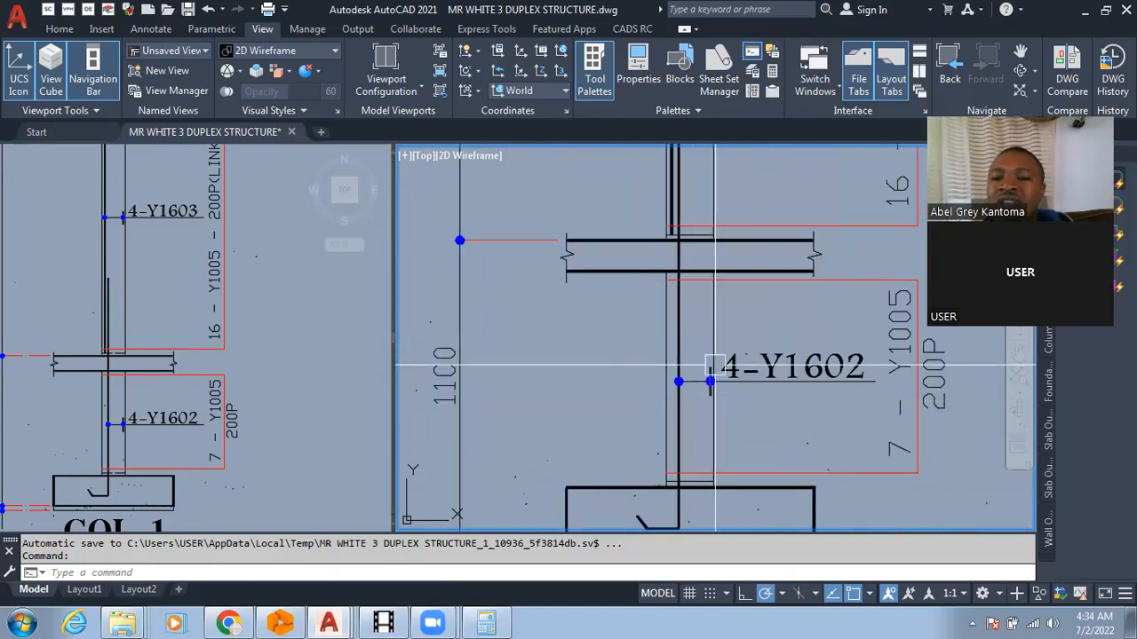
{"action": "left_click", "coordinate": [702, 395]}
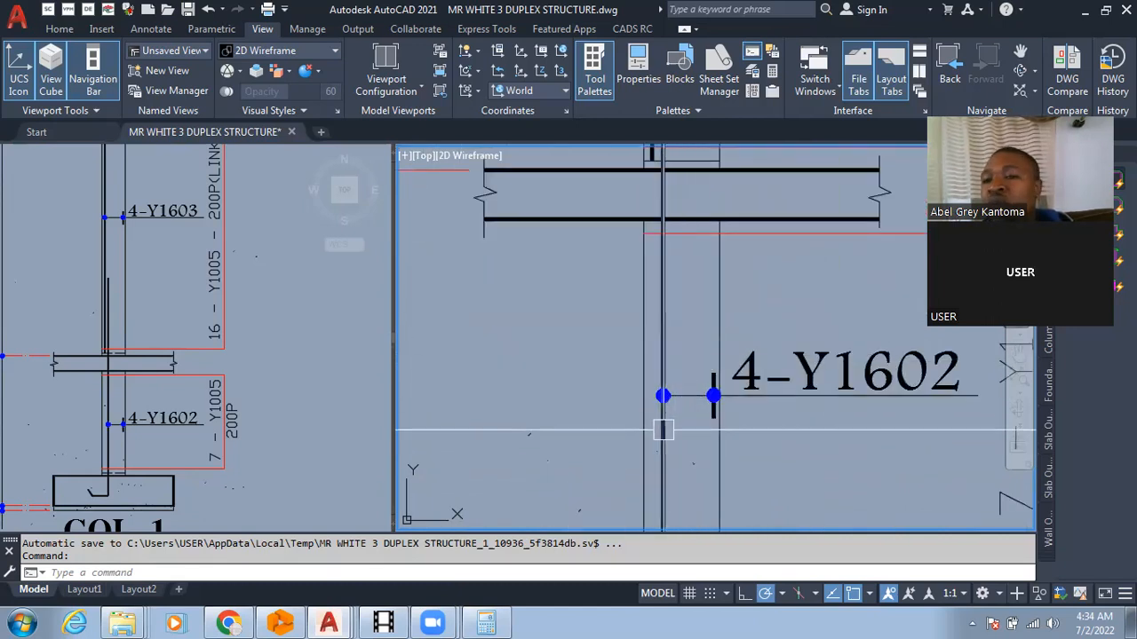
{"action": "scroll", "coordinate": [702, 418], "scroll_direction": "down", "scroll_amount": 5}
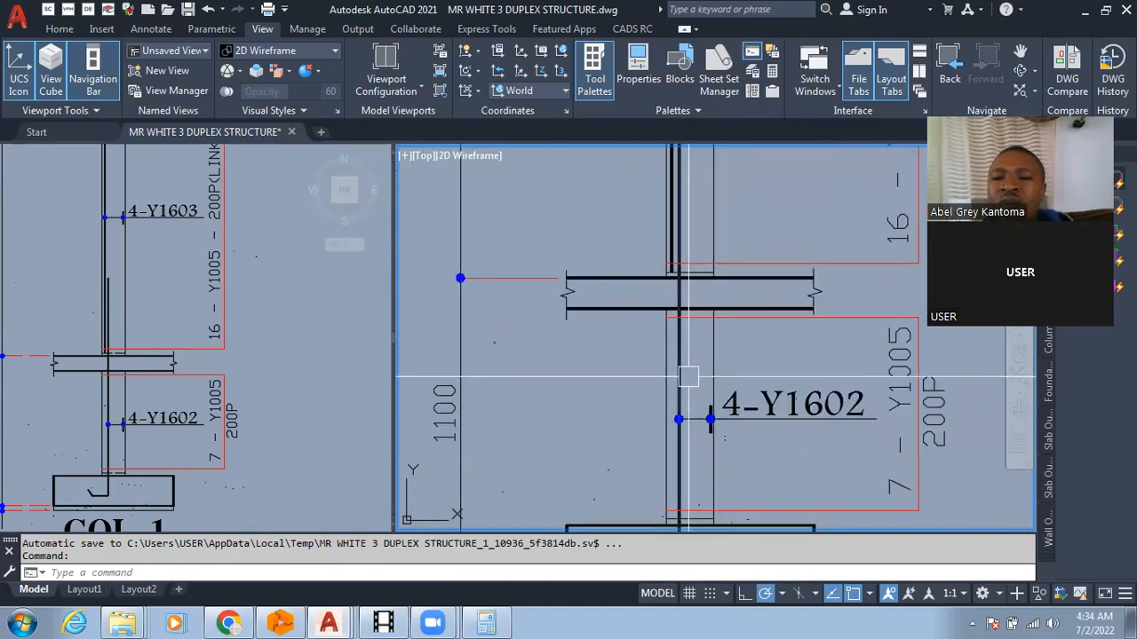
{"action": "scroll", "coordinate": [708, 413], "scroll_direction": "up", "scroll_amount": 2}
{"action": "scroll", "coordinate": [702, 414], "scroll_direction": "up", "scroll_amount": 2}
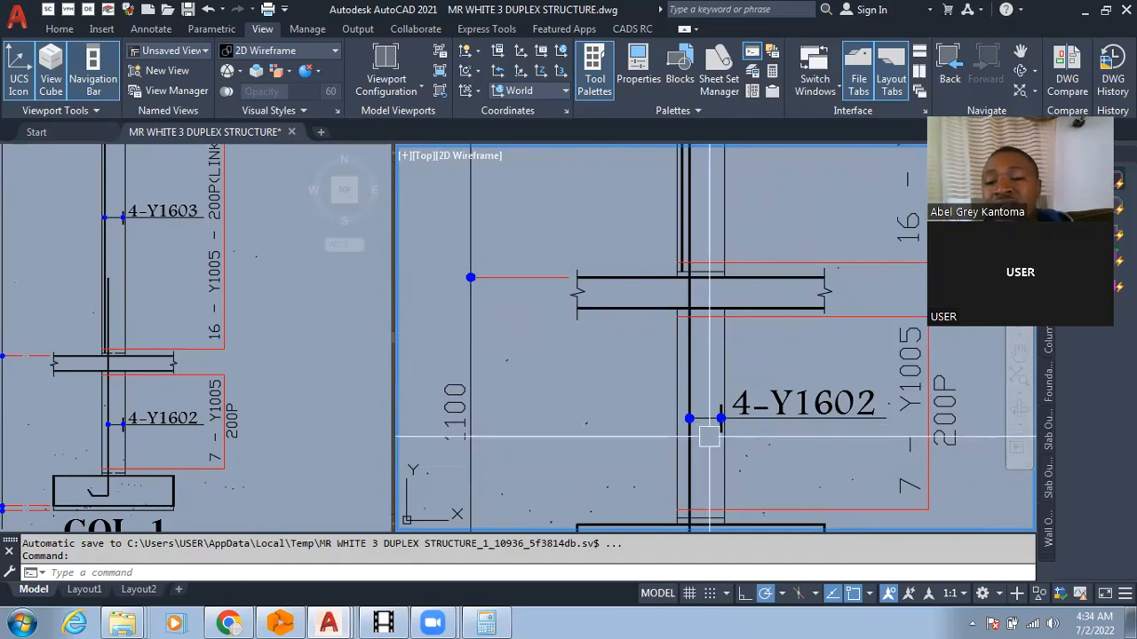
{"action": "scroll", "coordinate": [712, 436], "scroll_direction": "down", "scroll_amount": 1}
{"action": "scroll", "coordinate": [724, 448], "scroll_direction": "up", "scroll_amount": 1}
{"action": "scroll", "coordinate": [728, 458], "scroll_direction": "down", "scroll_amount": 1}
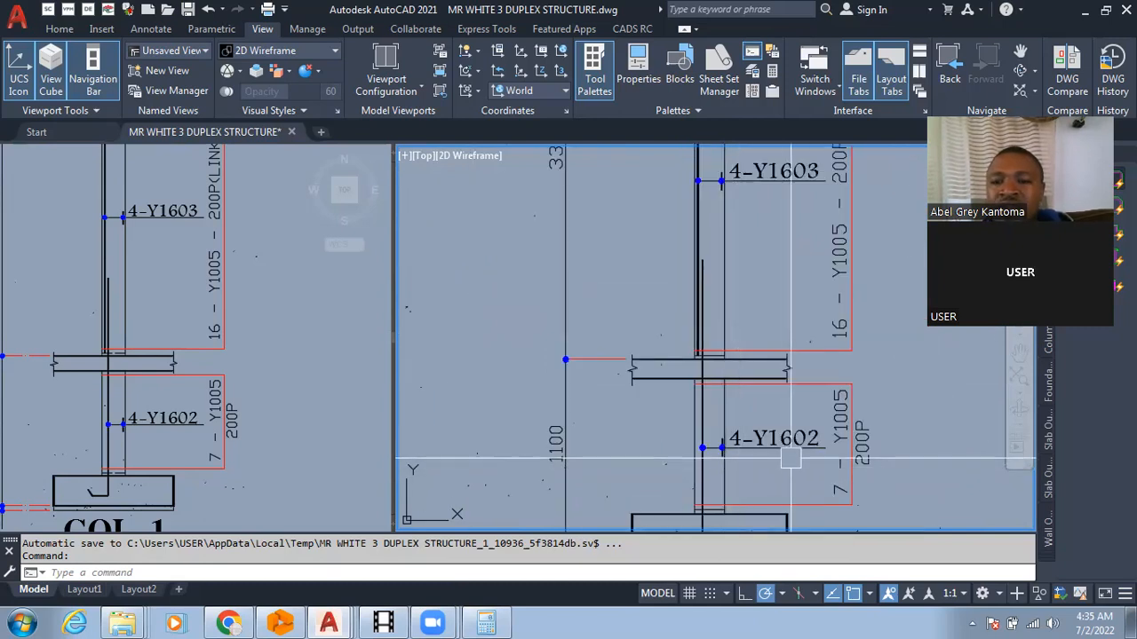
Review the main bar labels up COL. 1 to 4-Y1204 and the bar lap above the upper floor beam.
{"action": "scroll", "coordinate": [787, 459], "scroll_direction": "down", "scroll_amount": 1}
{"action": "scroll", "coordinate": [812, 389], "scroll_direction": "up", "scroll_amount": 1}
{"action": "scroll", "coordinate": [817, 391], "scroll_direction": "down", "scroll_amount": 1}
{"action": "scroll", "coordinate": [777, 300], "scroll_direction": "up", "scroll_amount": 1}
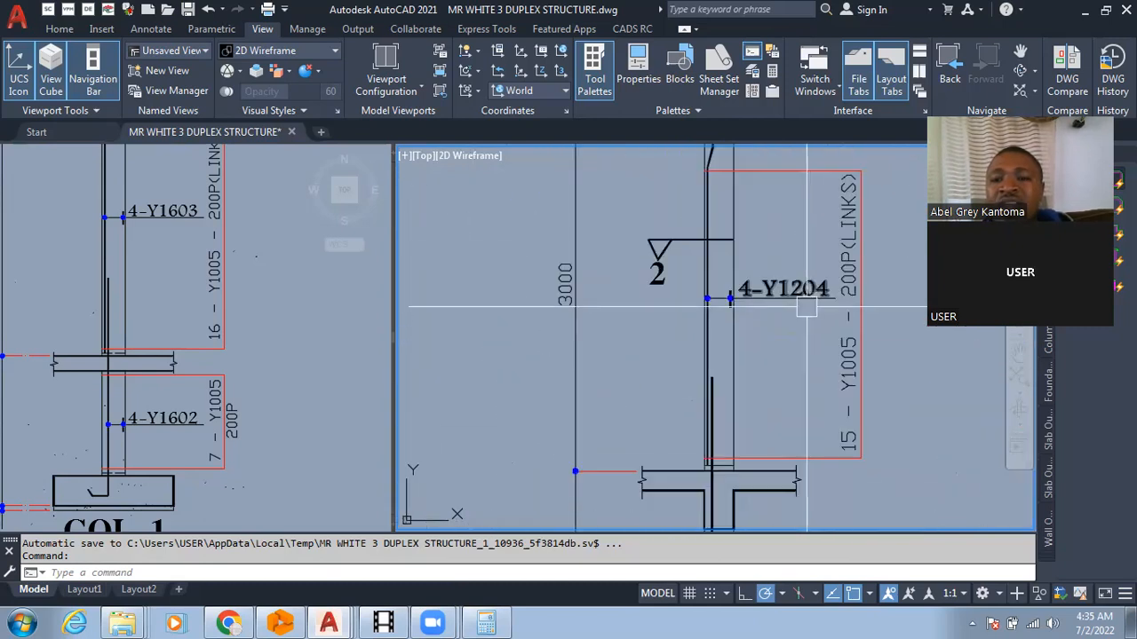
{"action": "scroll", "coordinate": [774, 299], "scroll_direction": "down", "scroll_amount": 1}
{"action": "scroll", "coordinate": [773, 298], "scroll_direction": "up", "scroll_amount": 1}
{"action": "scroll", "coordinate": [771, 307], "scroll_direction": "up", "scroll_amount": 1}
{"action": "scroll", "coordinate": [750, 311], "scroll_direction": "down", "scroll_amount": 1}
{"action": "scroll", "coordinate": [739, 400], "scroll_direction": "up", "scroll_amount": 2}
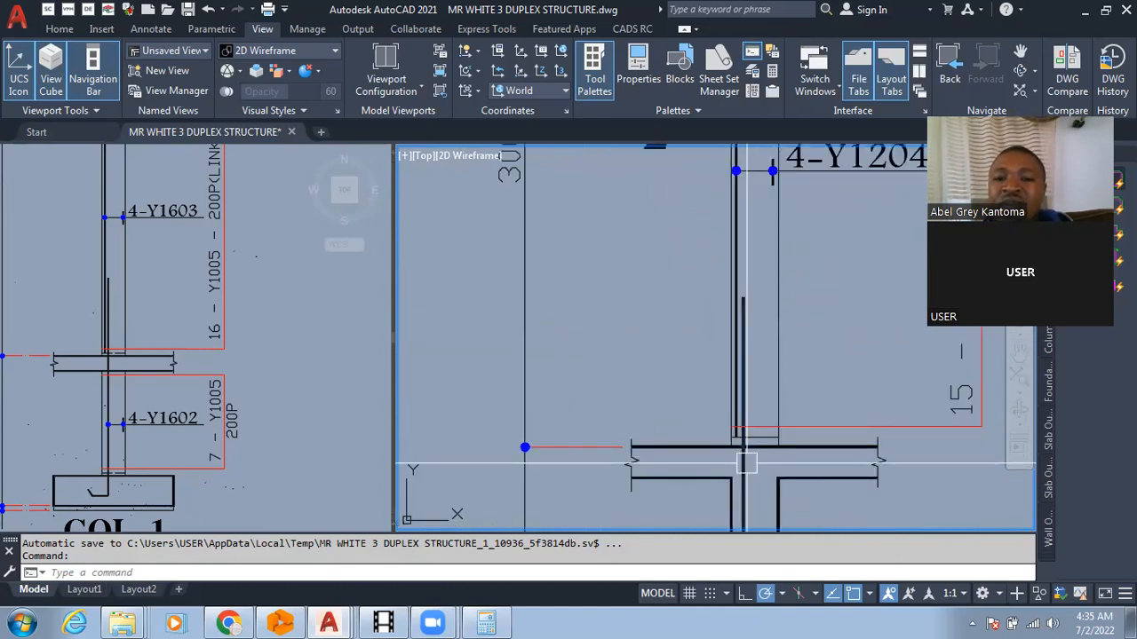
Examine the bar termination in the top beam of COL. 1 and the cranked bars passing through the upper floor beam.
{"action": "scroll", "coordinate": [746, 462], "scroll_direction": "down", "scroll_amount": 5}
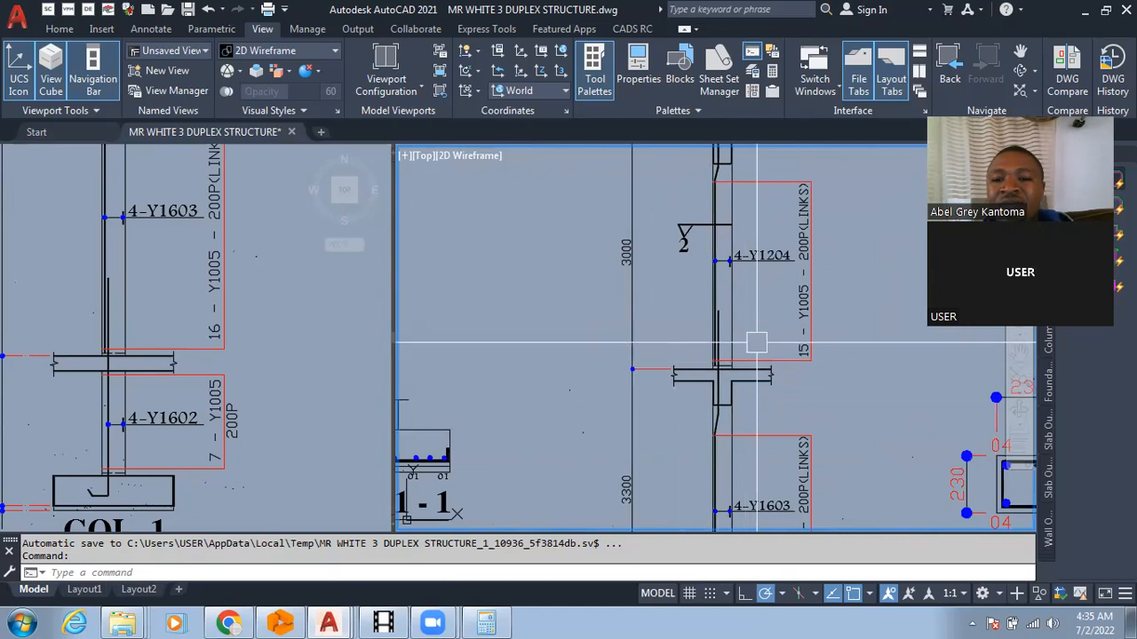
{"action": "scroll", "coordinate": [754, 317], "scroll_direction": "up", "scroll_amount": 2}
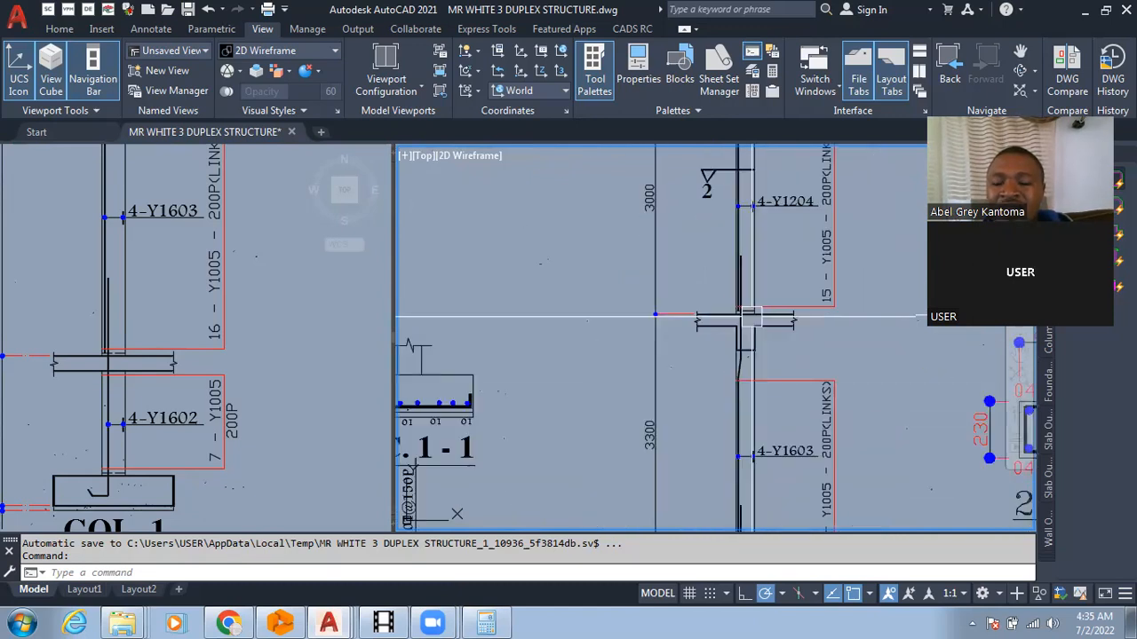
{"action": "scroll", "coordinate": [744, 427], "scroll_direction": "down", "scroll_amount": 2}
{"action": "scroll", "coordinate": [752, 178], "scroll_direction": "up", "scroll_amount": 5}
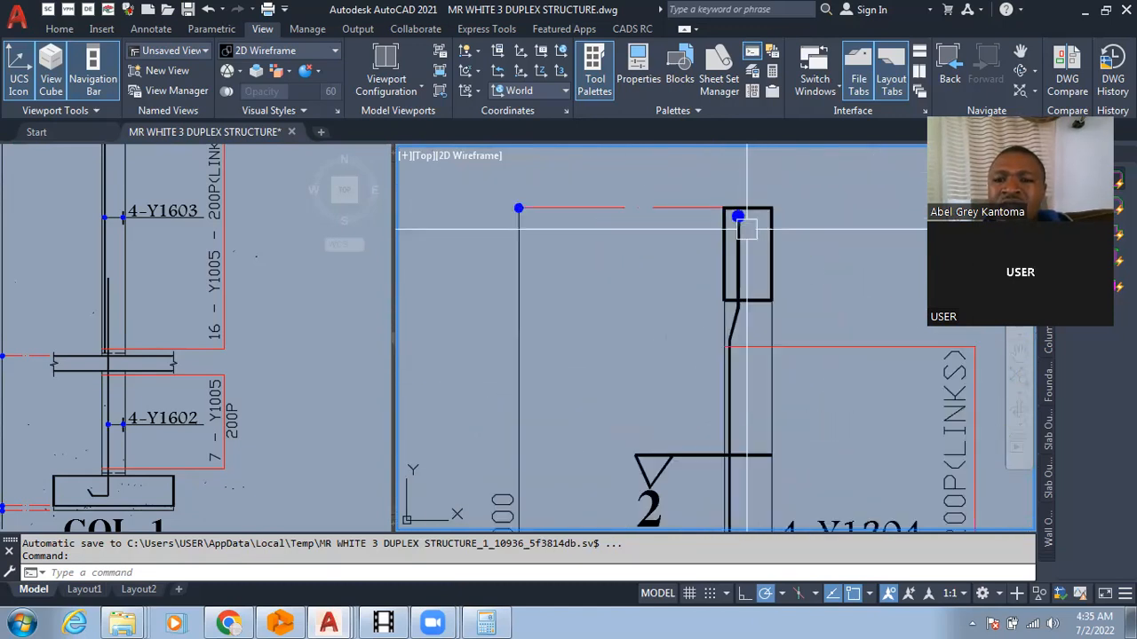
{"action": "scroll", "coordinate": [747, 223], "scroll_direction": "up", "scroll_amount": 2}
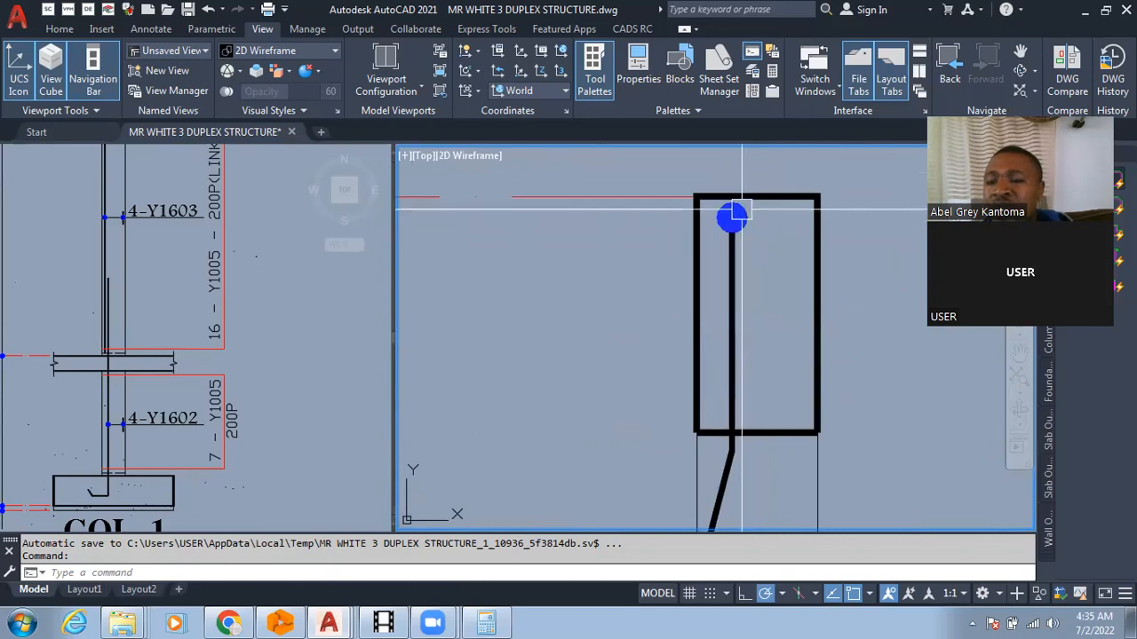
{"action": "scroll", "coordinate": [767, 203], "scroll_direction": "down", "scroll_amount": 3}
{"action": "scroll", "coordinate": [760, 359], "scroll_direction": "up", "scroll_amount": 3}
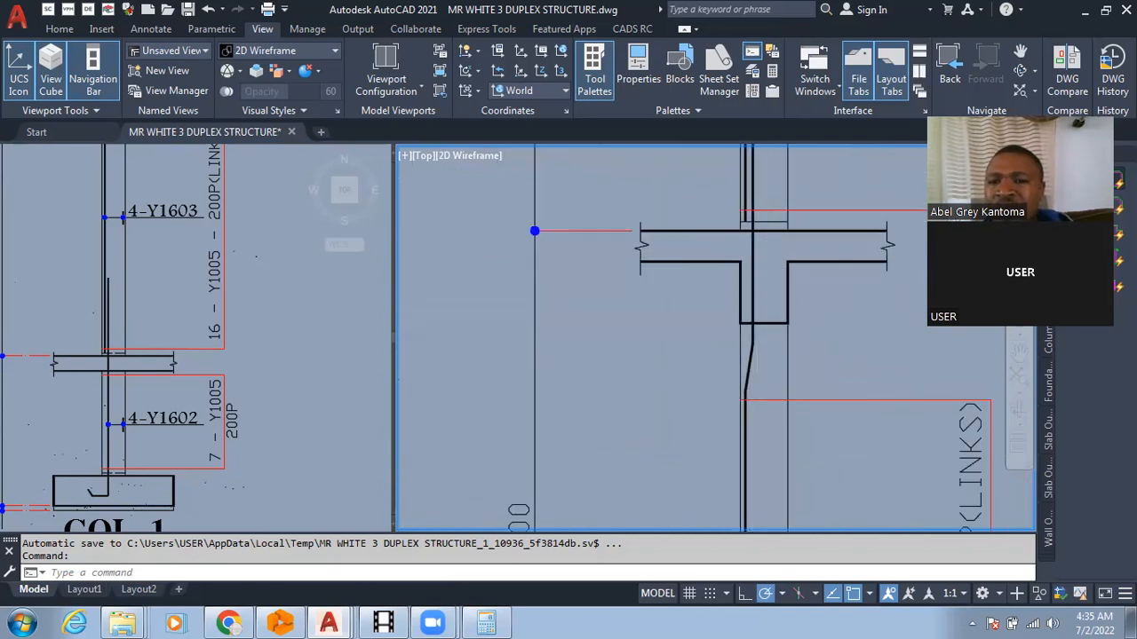
{"action": "middle_click_drag", "start_coordinate": [760, 234], "coordinate": [759, 327]}
{"action": "scroll", "coordinate": [755, 235], "scroll_direction": "up", "scroll_amount": 2}
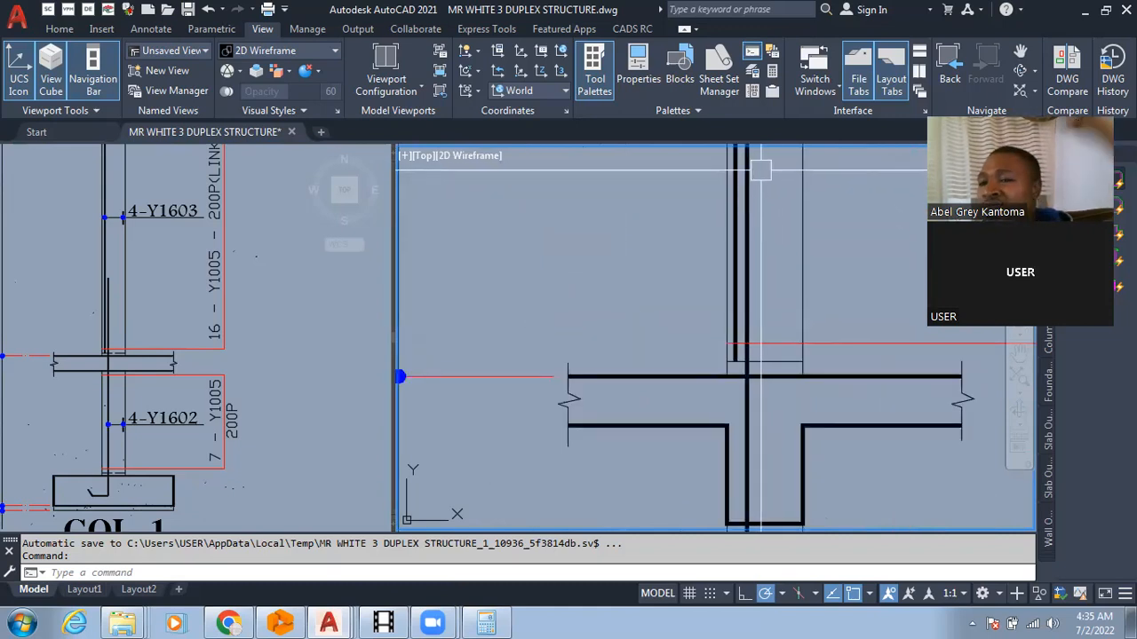
{"action": "scroll", "coordinate": [765, 222], "scroll_direction": "down", "scroll_amount": 4}
{"action": "scroll", "coordinate": [761, 241], "scroll_direction": "up", "scroll_amount": 4}
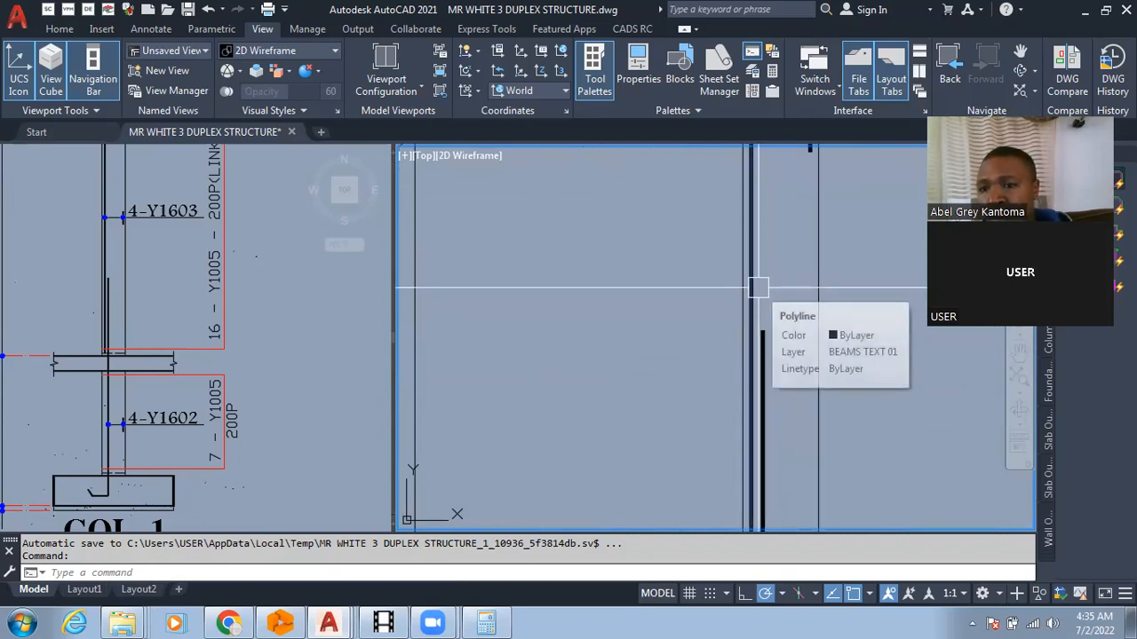
Review the lapped bars in each storey of COL. 1, viewing the whole elevation alongside SEC. 1-1, B.T.1 and section 2-2.
{"action": "scroll", "coordinate": [760, 278], "scroll_direction": "down", "scroll_amount": 3}
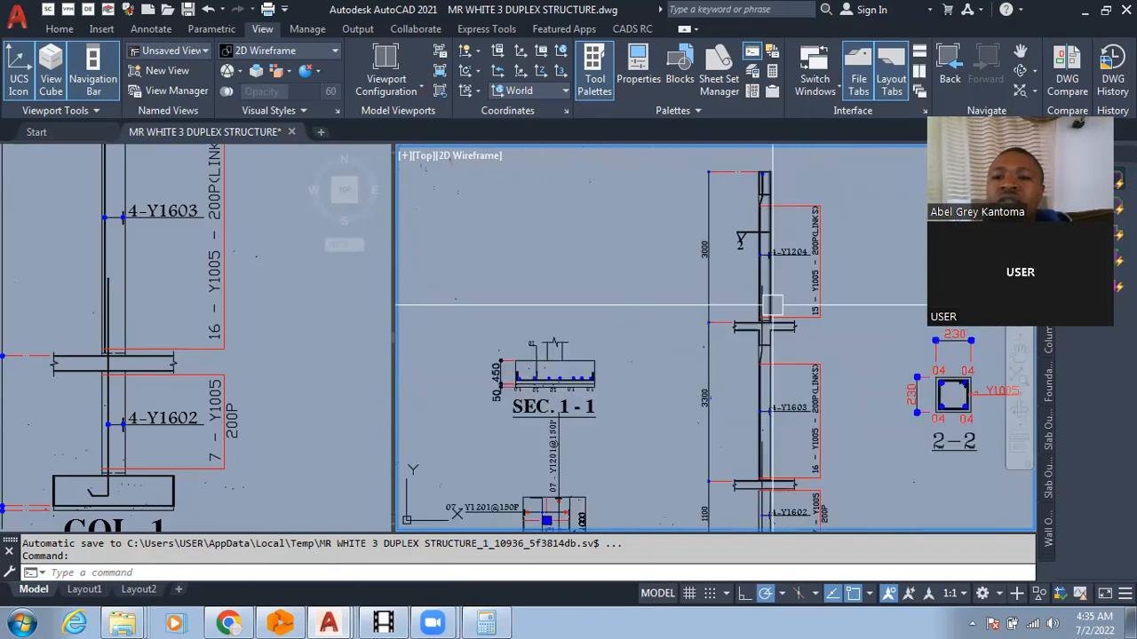
{"action": "scroll", "coordinate": [769, 279], "scroll_direction": "up", "scroll_amount": 4}
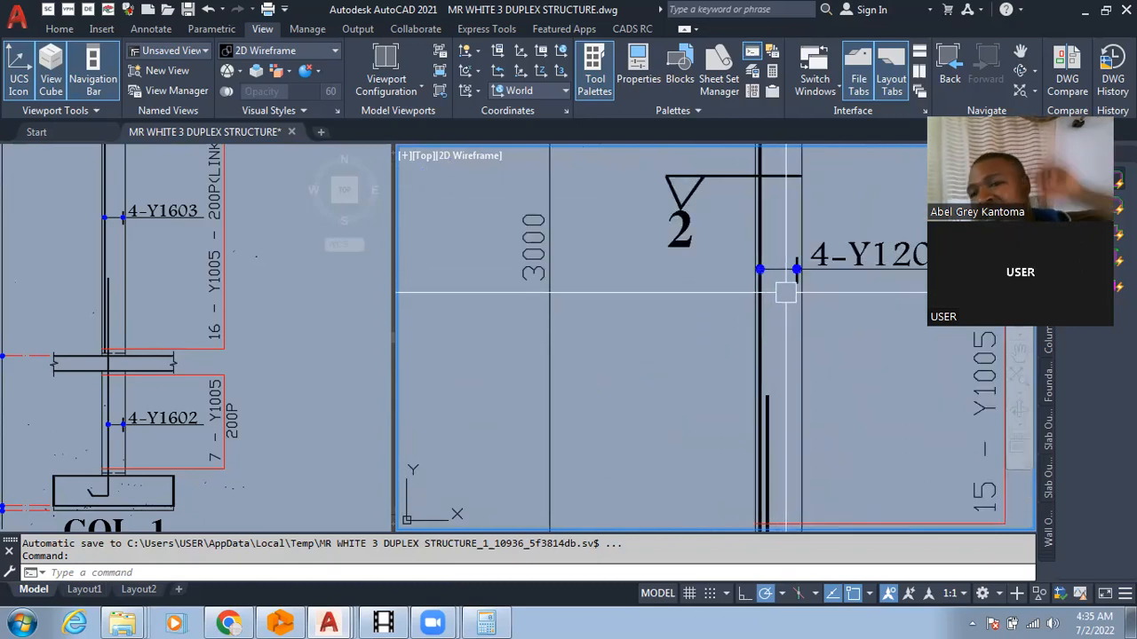
{"action": "scroll", "coordinate": [786, 262], "scroll_direction": "down", "scroll_amount": 3}
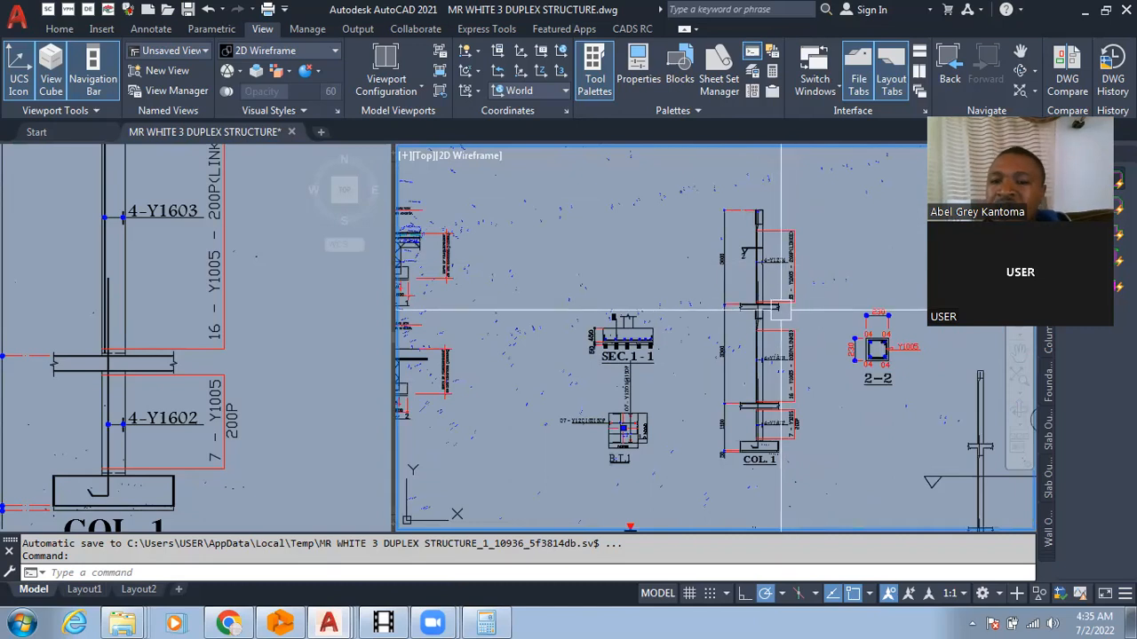
{"action": "scroll", "coordinate": [774, 414], "scroll_direction": "up", "scroll_amount": 2}
{"action": "scroll", "coordinate": [746, 396], "scroll_direction": "up", "scroll_amount": 2}
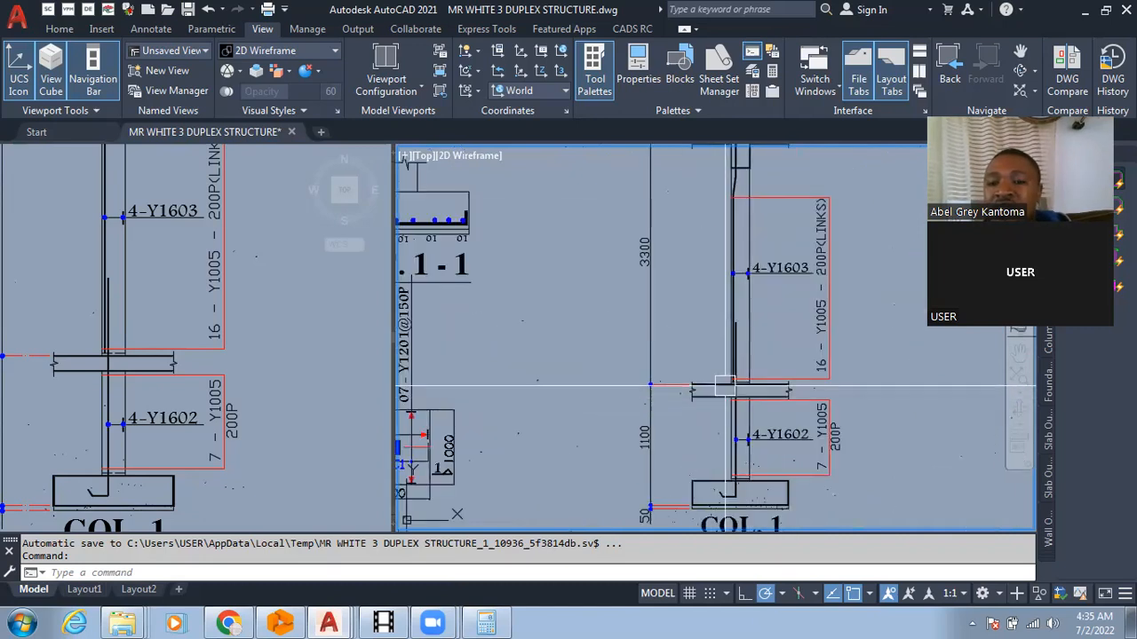
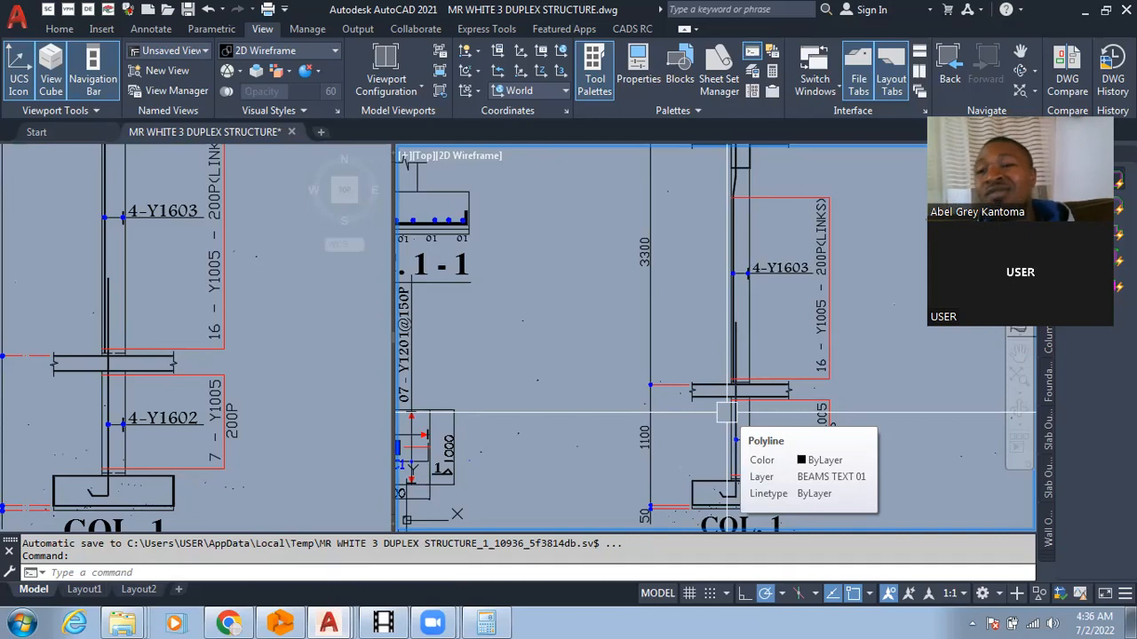
{"action": "scroll", "coordinate": [724, 266], "scroll_direction": "down", "scroll_amount": 2}
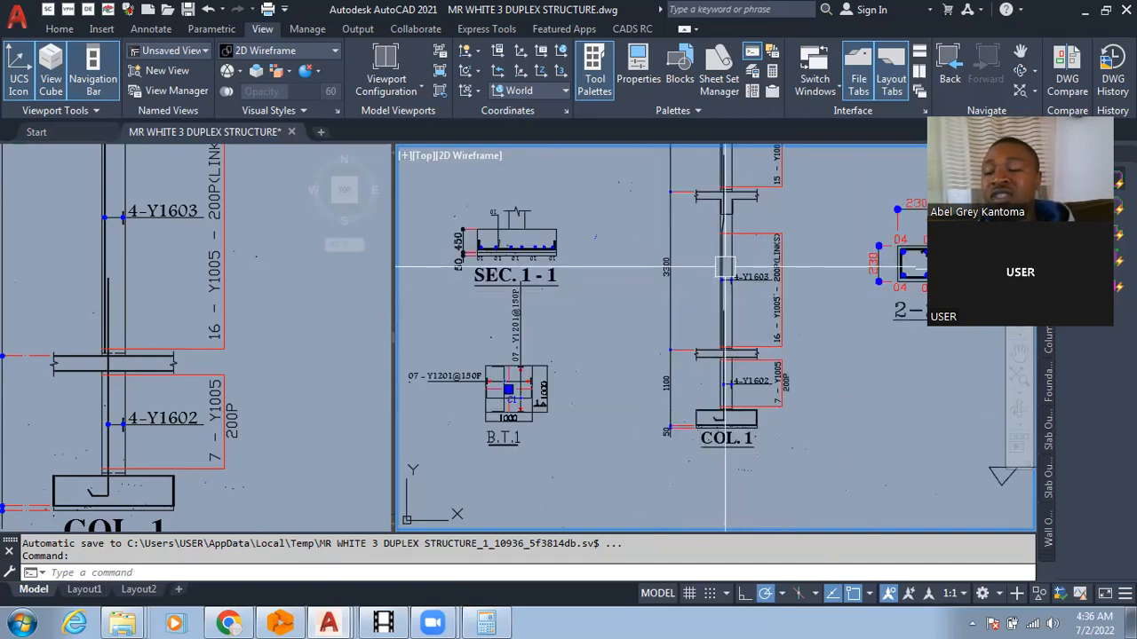
{"action": "scroll", "coordinate": [725, 266], "scroll_direction": "down", "scroll_amount": 3}
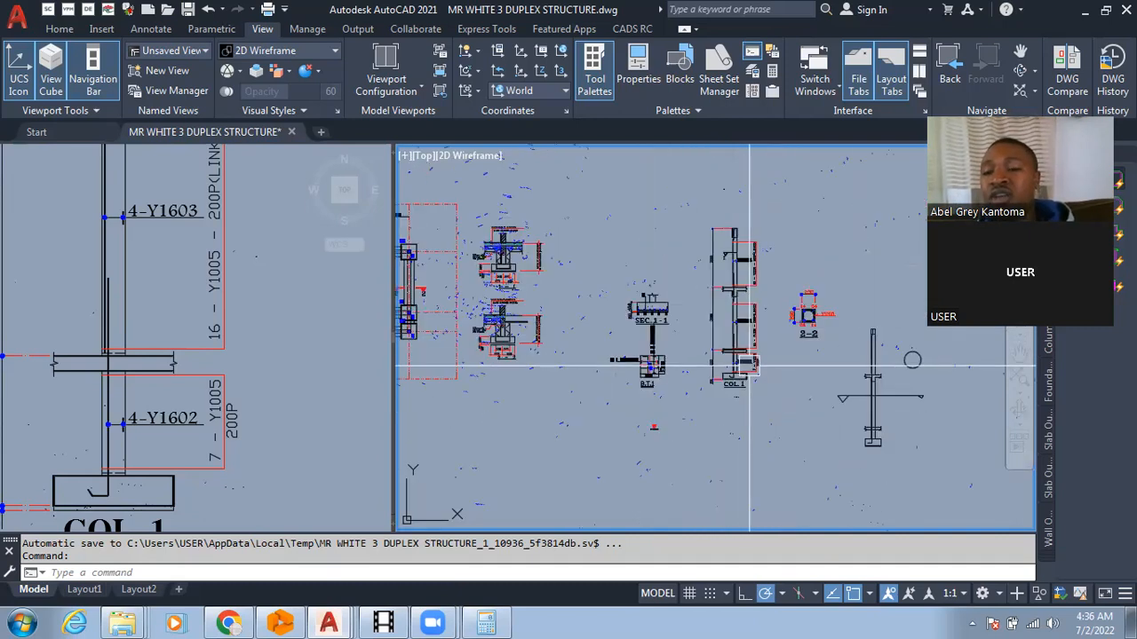
{"action": "scroll", "coordinate": [722, 235], "scroll_direction": "up", "scroll_amount": 2}
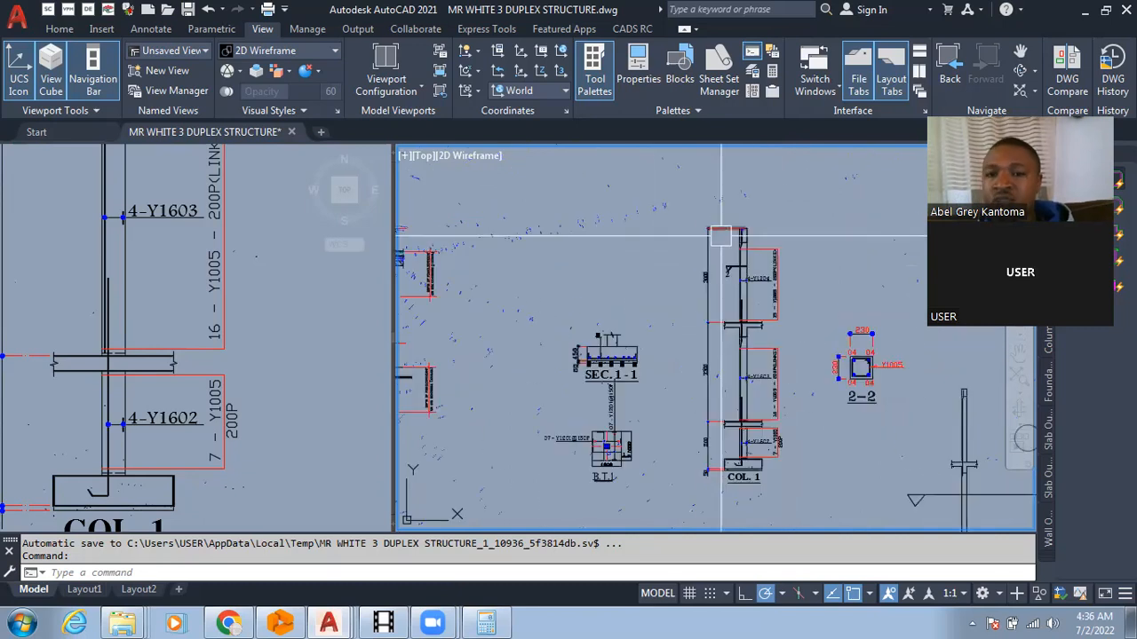
Compare the link labels along COL. 1 with the Y1005 link shown in section 2-2.
{"action": "scroll", "coordinate": [721, 235], "scroll_direction": "up", "scroll_amount": 1}
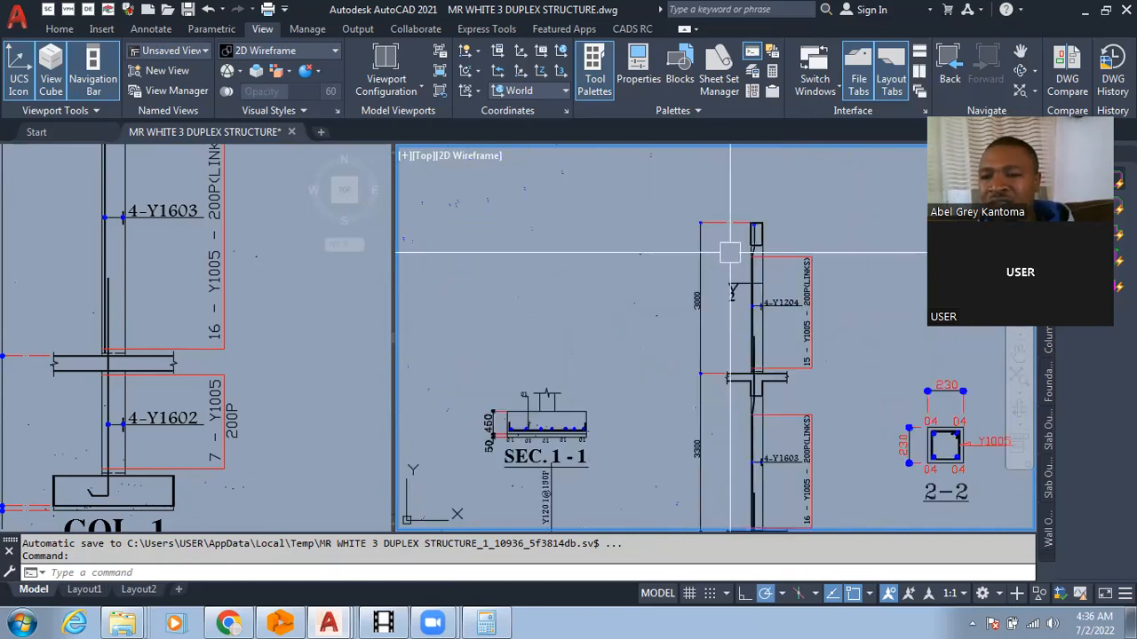
{"action": "scroll", "coordinate": [746, 276], "scroll_direction": "down", "scroll_amount": 2}
{"action": "scroll", "coordinate": [796, 339], "scroll_direction": "up", "scroll_amount": 2}
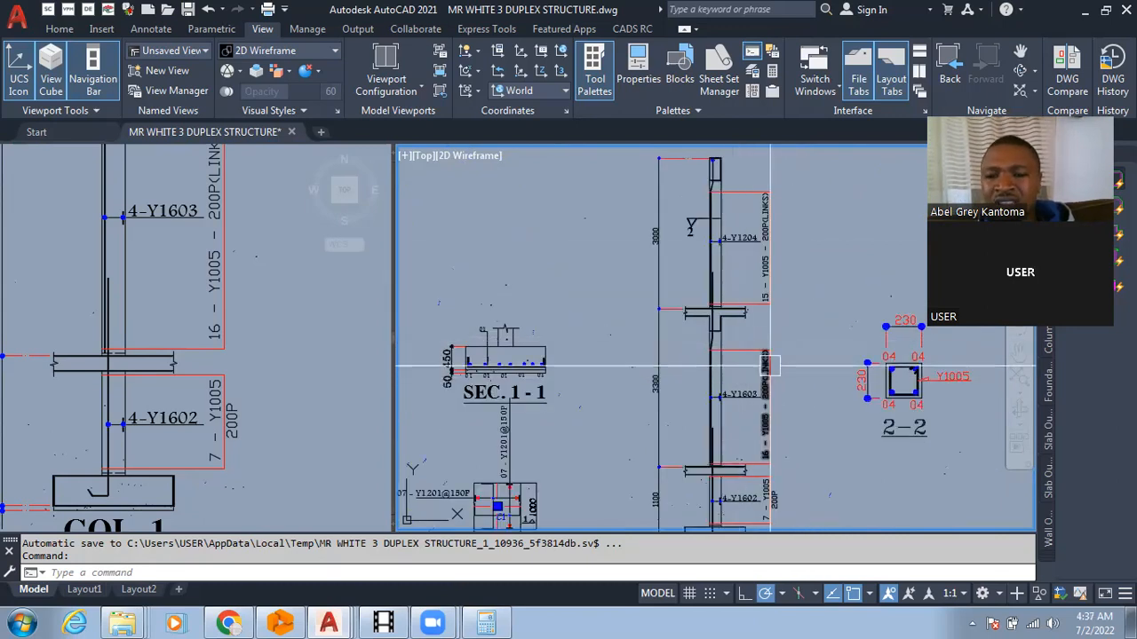
{"action": "scroll", "coordinate": [728, 328], "scroll_direction": "down", "scroll_amount": 2}
{"action": "scroll", "coordinate": [728, 329], "scroll_direction": "up", "scroll_amount": 3}
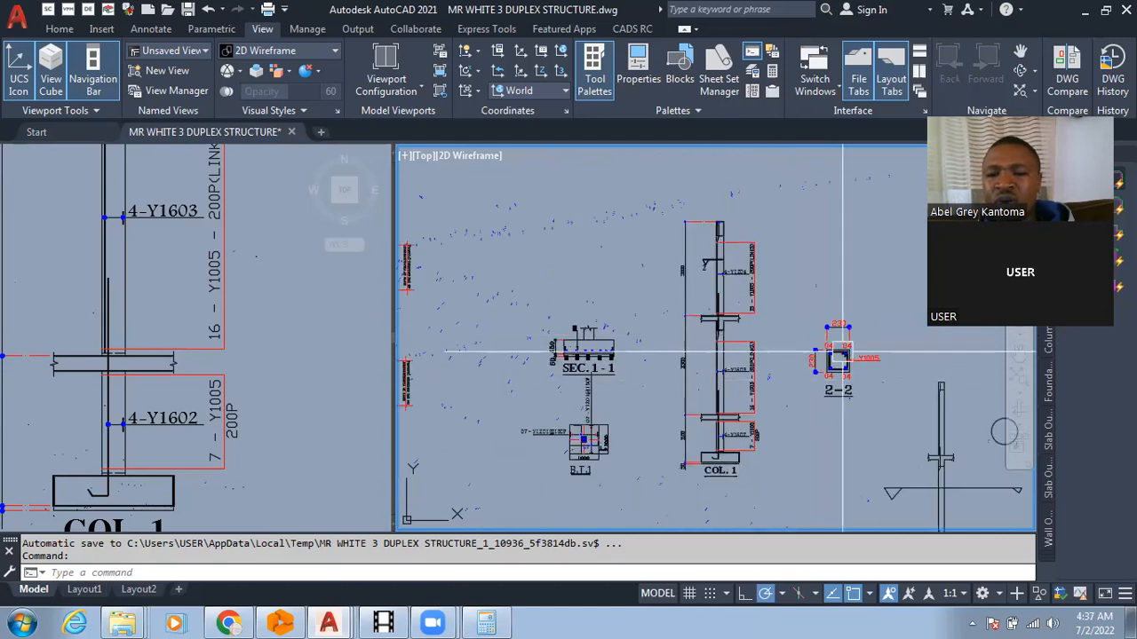
{"action": "scroll", "coordinate": [715, 391], "scroll_direction": "up", "scroll_amount": 5}
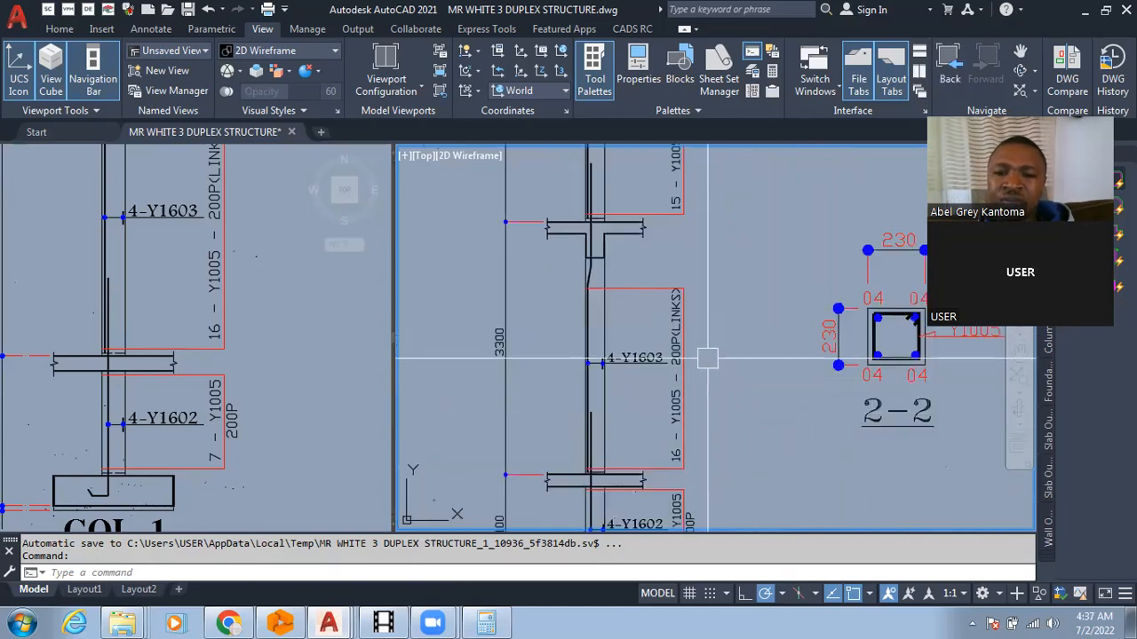
{"action": "scroll", "coordinate": [717, 346], "scroll_direction": "down", "scroll_amount": 5}
{"action": "scroll", "coordinate": [730, 451], "scroll_direction": "up", "scroll_amount": 3}
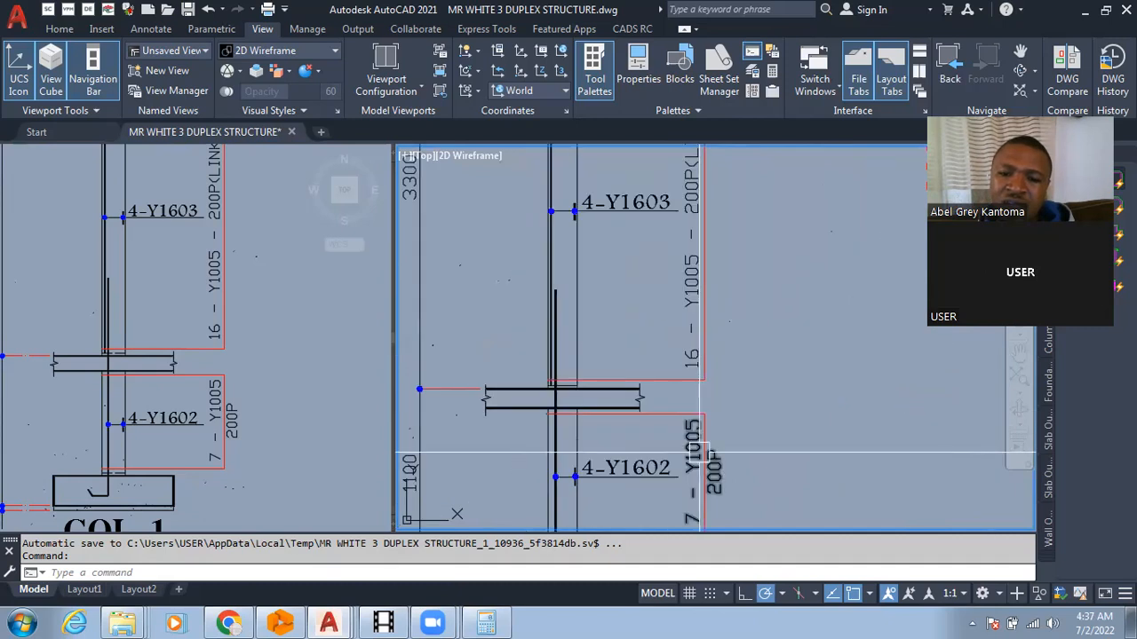
Examine the 7 - Y1005 200P link label and its range line in the lowest segment of COL. 1.
{"action": "scroll", "coordinate": [768, 448], "scroll_direction": "up", "scroll_amount": 1}
{"action": "scroll", "coordinate": [768, 448], "scroll_direction": "down", "scroll_amount": 2}
{"action": "scroll", "coordinate": [762, 462], "scroll_direction": "up", "scroll_amount": 2}
{"action": "scroll", "coordinate": [759, 431], "scroll_direction": "down", "scroll_amount": 1}
{"action": "scroll", "coordinate": [756, 411], "scroll_direction": "up", "scroll_amount": 1}
{"action": "scroll", "coordinate": [756, 435], "scroll_direction": "up", "scroll_amount": 3}
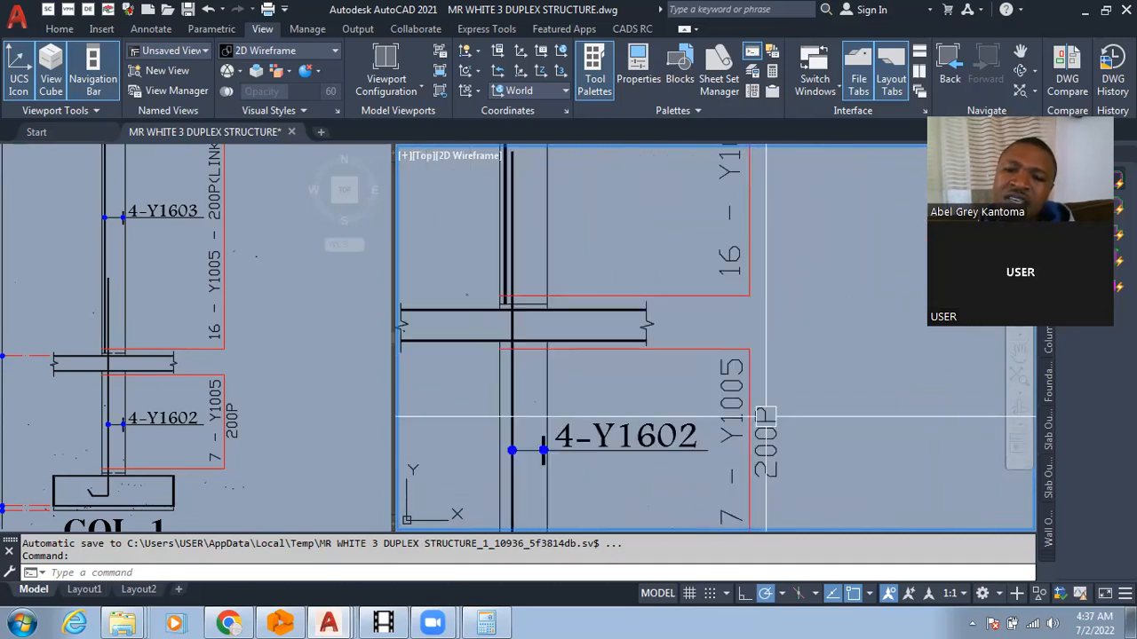
{"action": "scroll", "coordinate": [763, 461], "scroll_direction": "down", "scroll_amount": 5}
Study the 16 - Y1005 - 200P(LINKS) label and its extent between the two floor beams of COL. 1.
{"action": "scroll", "coordinate": [780, 266], "scroll_direction": "up", "scroll_amount": 2}
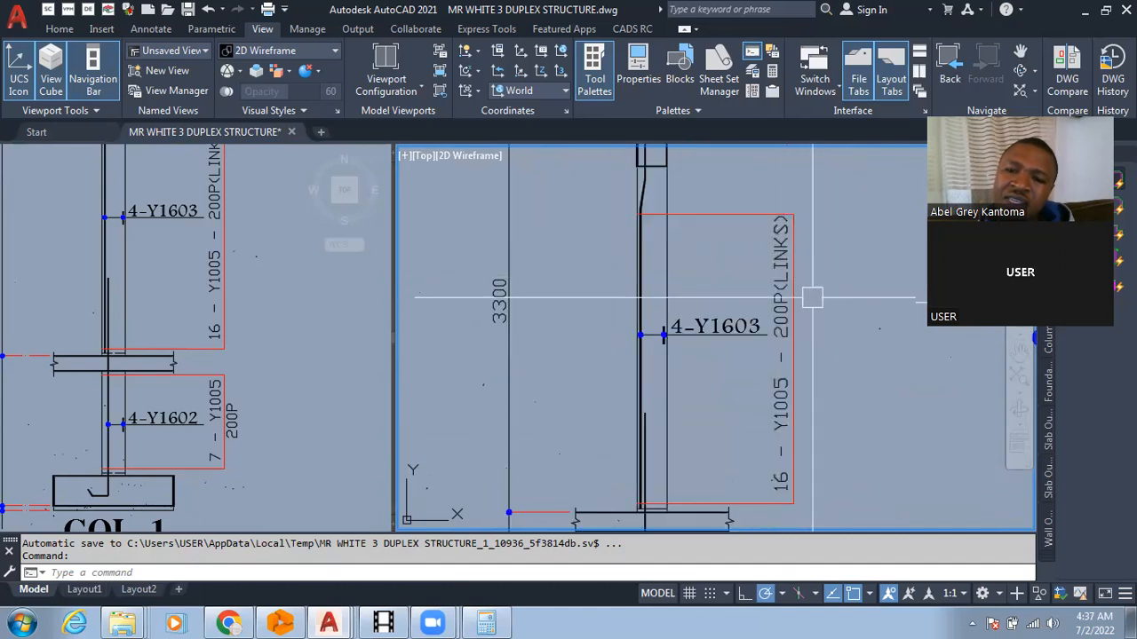
{"action": "scroll", "coordinate": [779, 271], "scroll_direction": "up", "scroll_amount": 1}
{"action": "scroll", "coordinate": [781, 293], "scroll_direction": "down", "scroll_amount": 3}
{"action": "scroll", "coordinate": [777, 378], "scroll_direction": "up", "scroll_amount": 2}
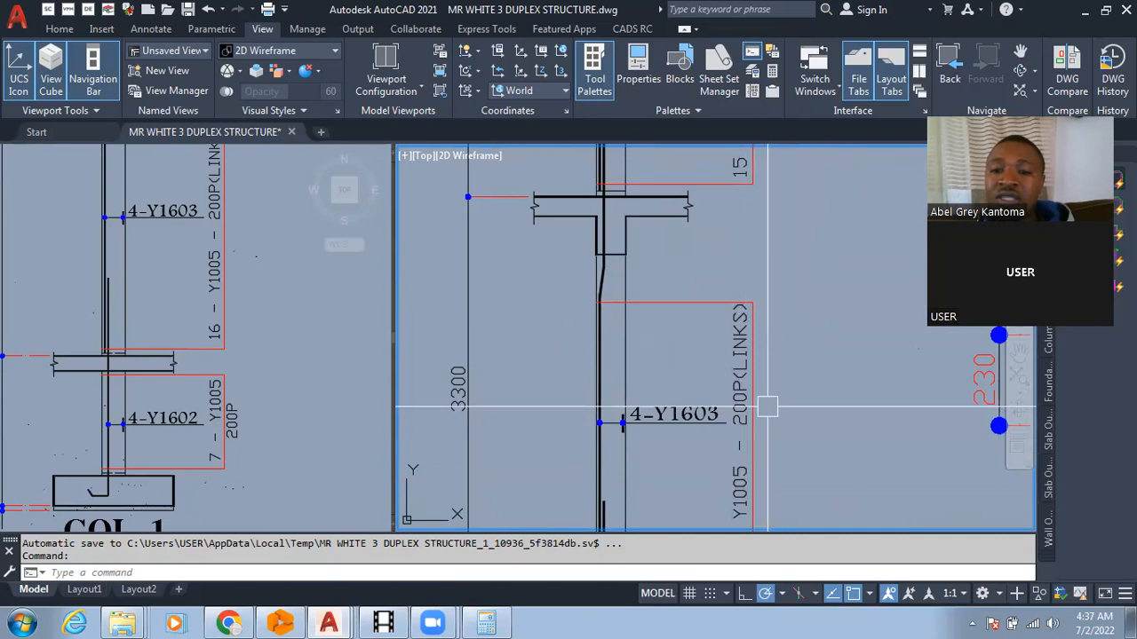
{"action": "scroll", "coordinate": [759, 453], "scroll_direction": "down", "scroll_amount": 3}
{"action": "scroll", "coordinate": [779, 393], "scroll_direction": "up", "scroll_amount": 4}
{"action": "scroll", "coordinate": [753, 445], "scroll_direction": "down", "scroll_amount": 1}
{"action": "scroll", "coordinate": [753, 444], "scroll_direction": "up", "scroll_amount": 3}
{"action": "scroll", "coordinate": [770, 385], "scroll_direction": "down", "scroll_amount": 1}
{"action": "scroll", "coordinate": [787, 329], "scroll_direction": "up", "scroll_amount": 1}
{"action": "scroll", "coordinate": [760, 438], "scroll_direction": "down", "scroll_amount": 3}
{"action": "scroll", "coordinate": [761, 438], "scroll_direction": "down", "scroll_amount": 2}
{"action": "scroll", "coordinate": [755, 324], "scroll_direction": "up", "scroll_amount": 2}
{"action": "scroll", "coordinate": [755, 418], "scroll_direction": "down", "scroll_amount": 2}
{"action": "scroll", "coordinate": [792, 472], "scroll_direction": "up", "scroll_amount": 2}
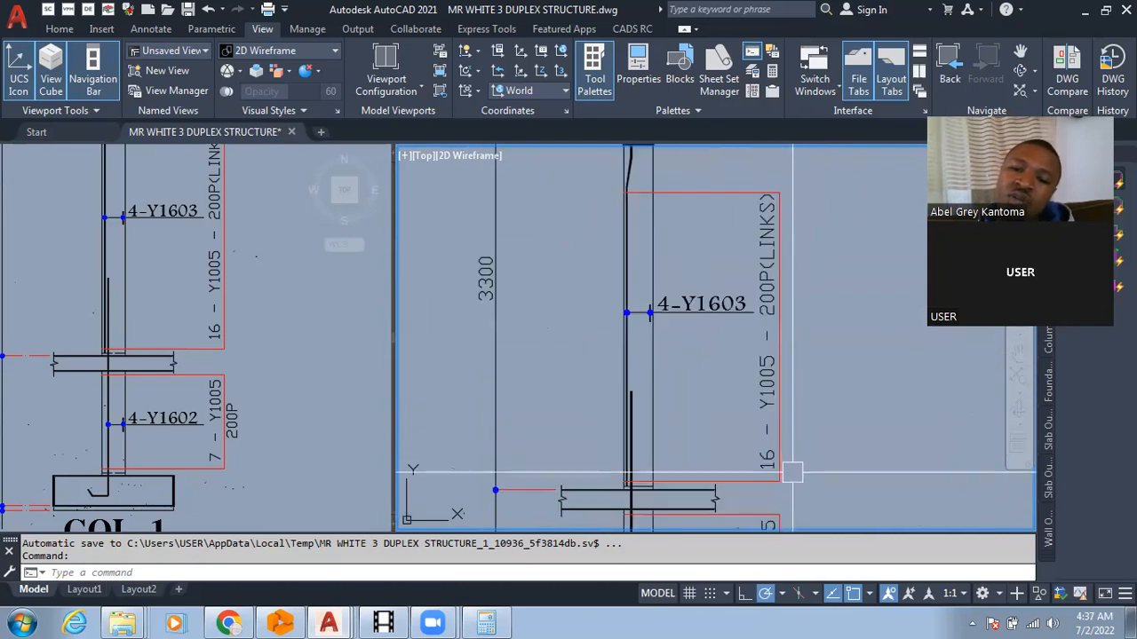
{"action": "scroll", "coordinate": [792, 472], "scroll_direction": "down", "scroll_amount": 2}
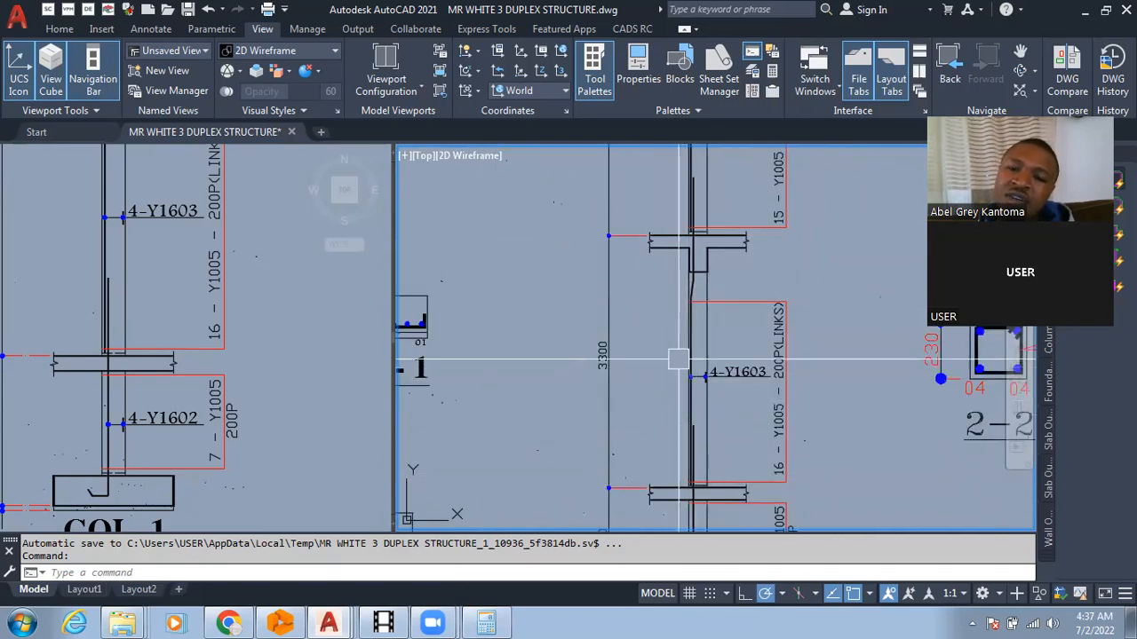
{"action": "scroll", "coordinate": [817, 368], "scroll_direction": "up", "scroll_amount": 2}
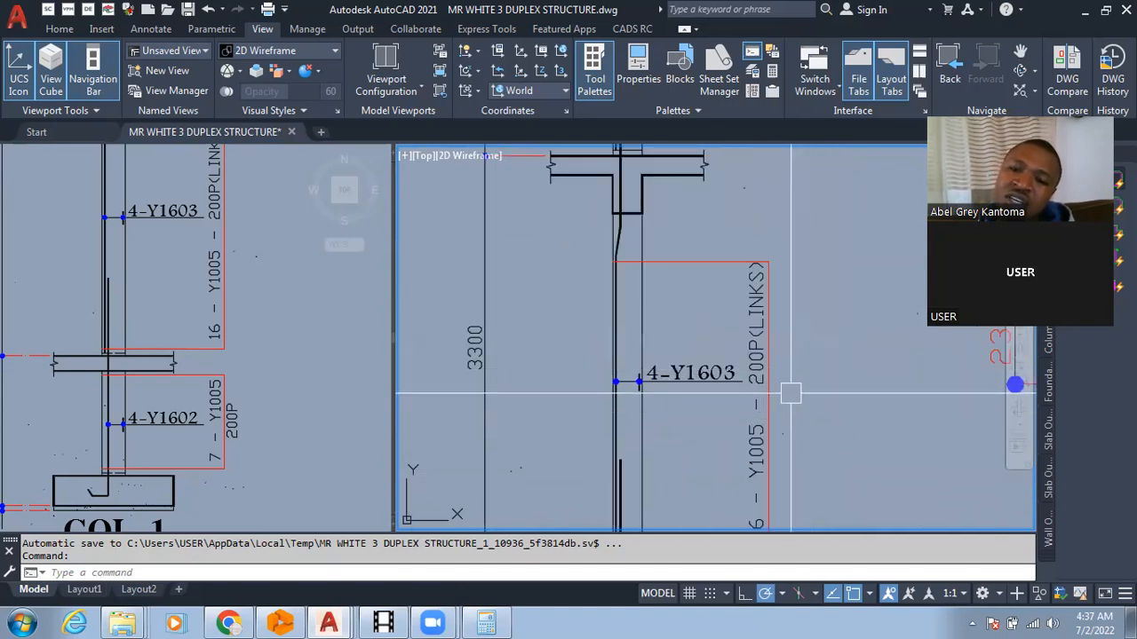
{"action": "scroll", "coordinate": [791, 394], "scroll_direction": "down", "scroll_amount": 2}
{"action": "scroll", "coordinate": [755, 436], "scroll_direction": "up", "scroll_amount": 2}
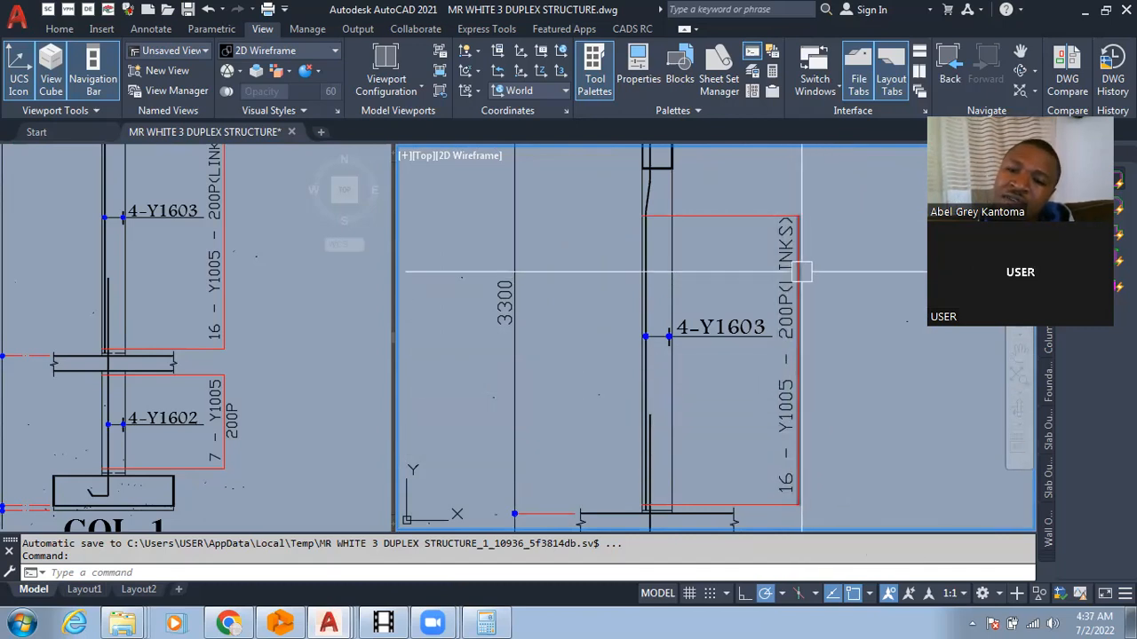
Examine the 15 - Y1005 - 200P(LINKS) label and its extent from the upper floor beam to the top beam.
{"action": "scroll", "coordinate": [802, 272], "scroll_direction": "up", "scroll_amount": 2}
{"action": "scroll", "coordinate": [822, 382], "scroll_direction": "down", "scroll_amount": 2}
{"action": "scroll", "coordinate": [795, 367], "scroll_direction": "up", "scroll_amount": 2}
{"action": "scroll", "coordinate": [795, 367], "scroll_direction": "down", "scroll_amount": 3}
{"action": "scroll", "coordinate": [821, 356], "scroll_direction": "up", "scroll_amount": 4}
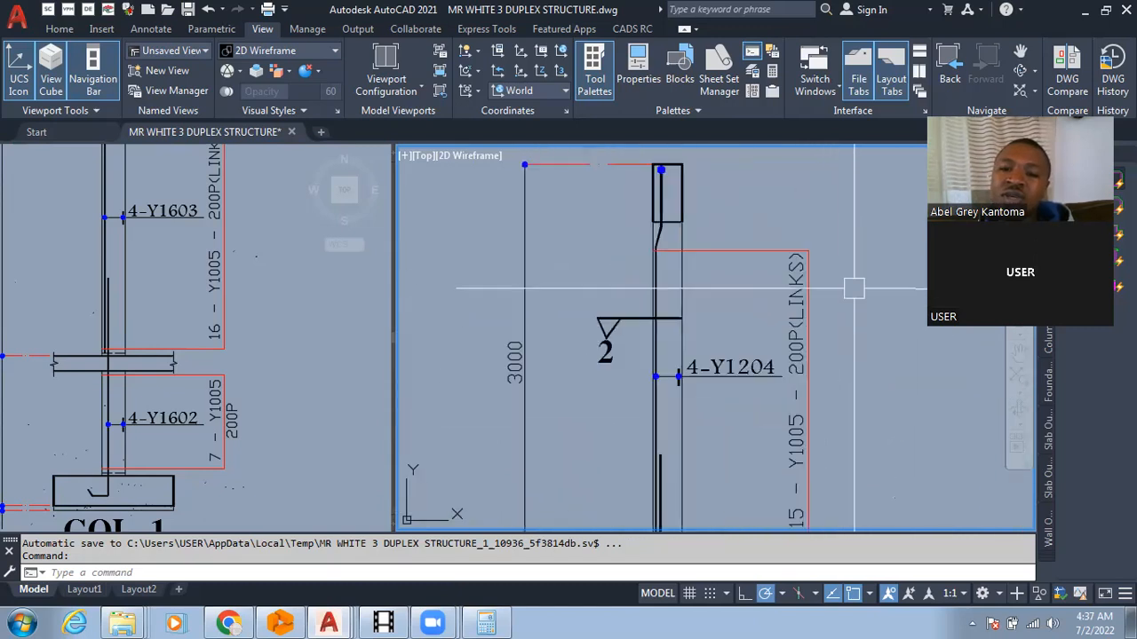
{"action": "scroll", "coordinate": [658, 244], "scroll_direction": "down", "scroll_amount": 2}
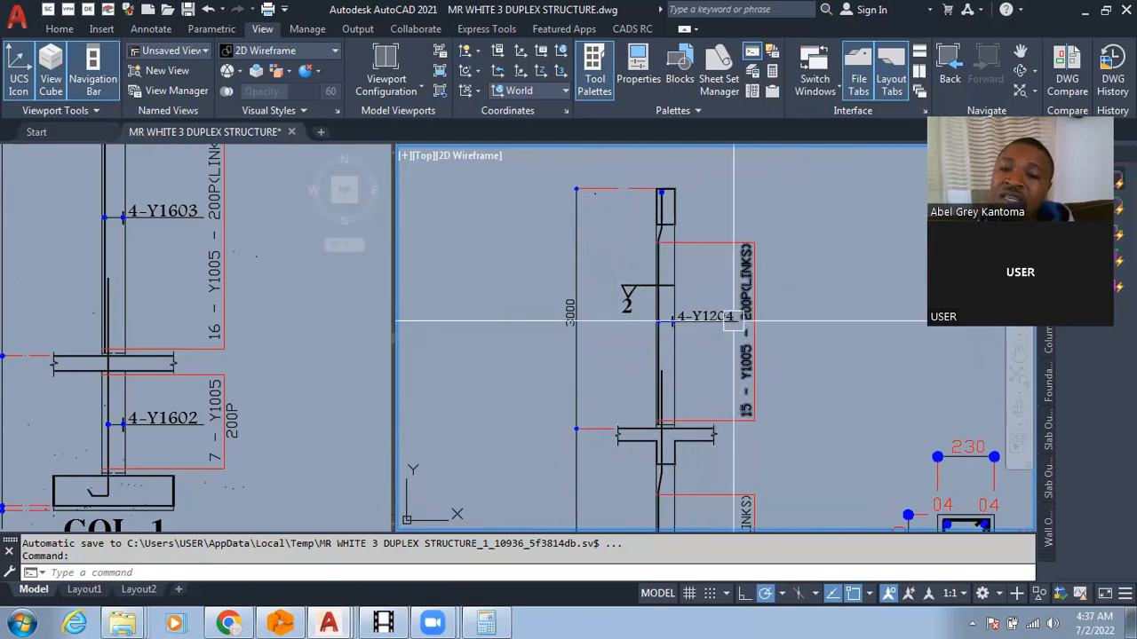
{"action": "scroll", "coordinate": [732, 322], "scroll_direction": "up", "scroll_amount": 2}
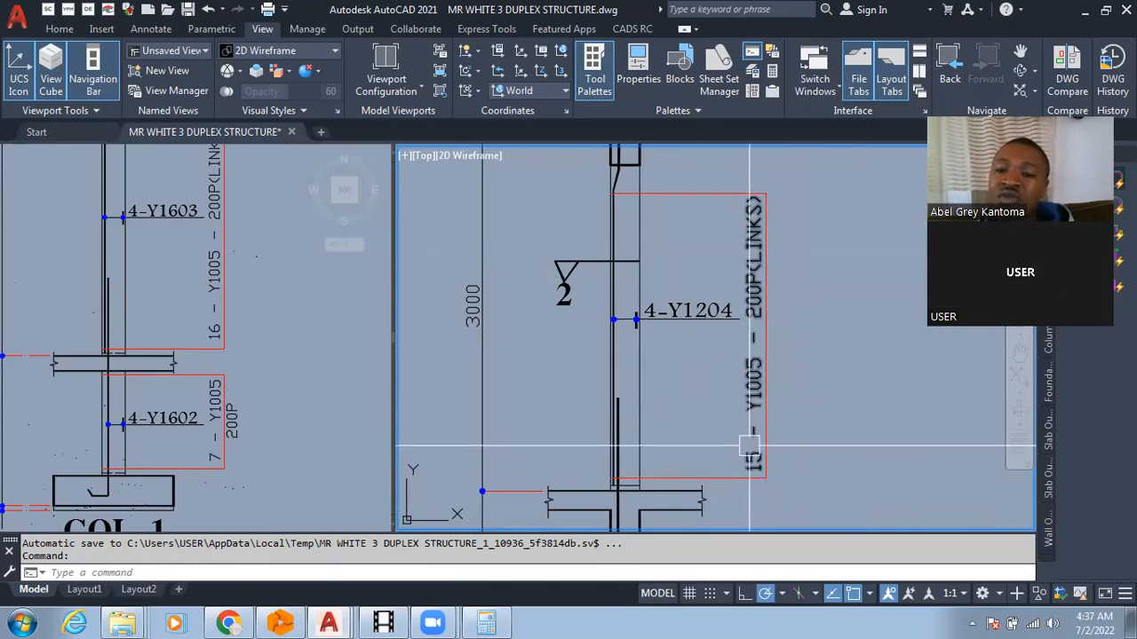
{"action": "scroll", "coordinate": [748, 446], "scroll_direction": "up", "scroll_amount": 3}
{"action": "scroll", "coordinate": [754, 484], "scroll_direction": "down", "scroll_amount": 3}
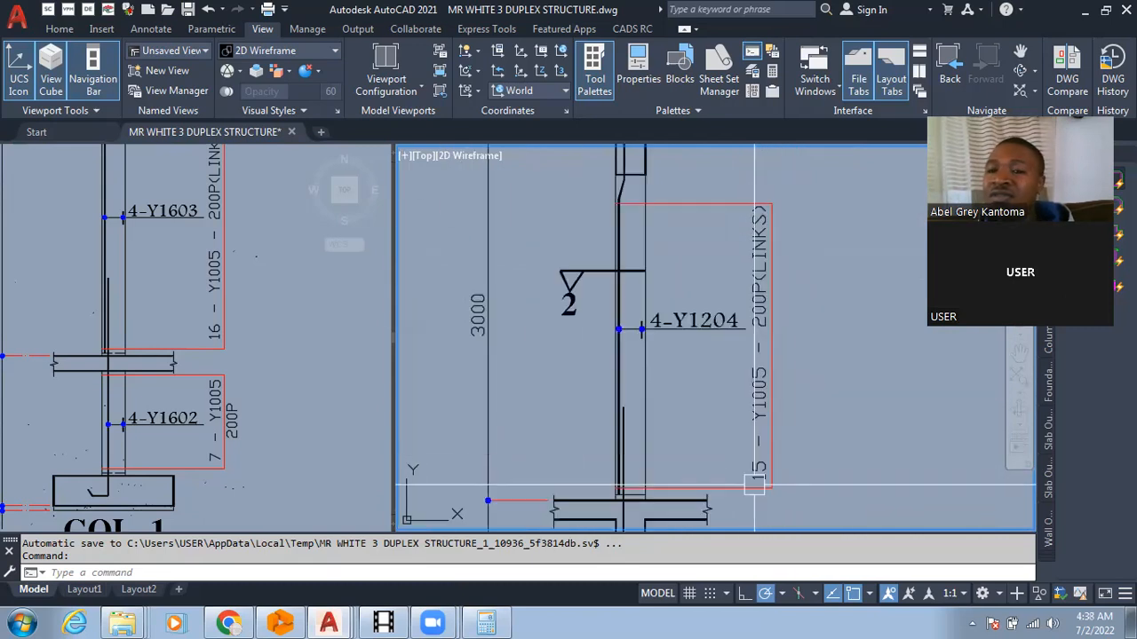
{"action": "scroll", "coordinate": [755, 302], "scroll_direction": "up", "scroll_amount": 2}
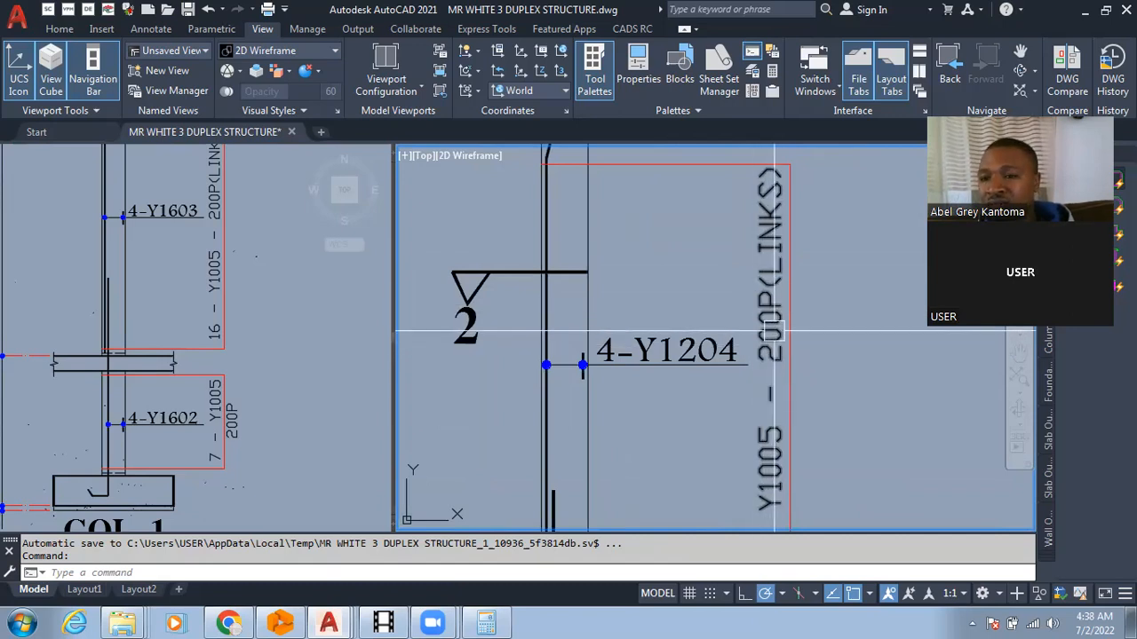
{"action": "mouse_move", "coordinate": [771, 325]}
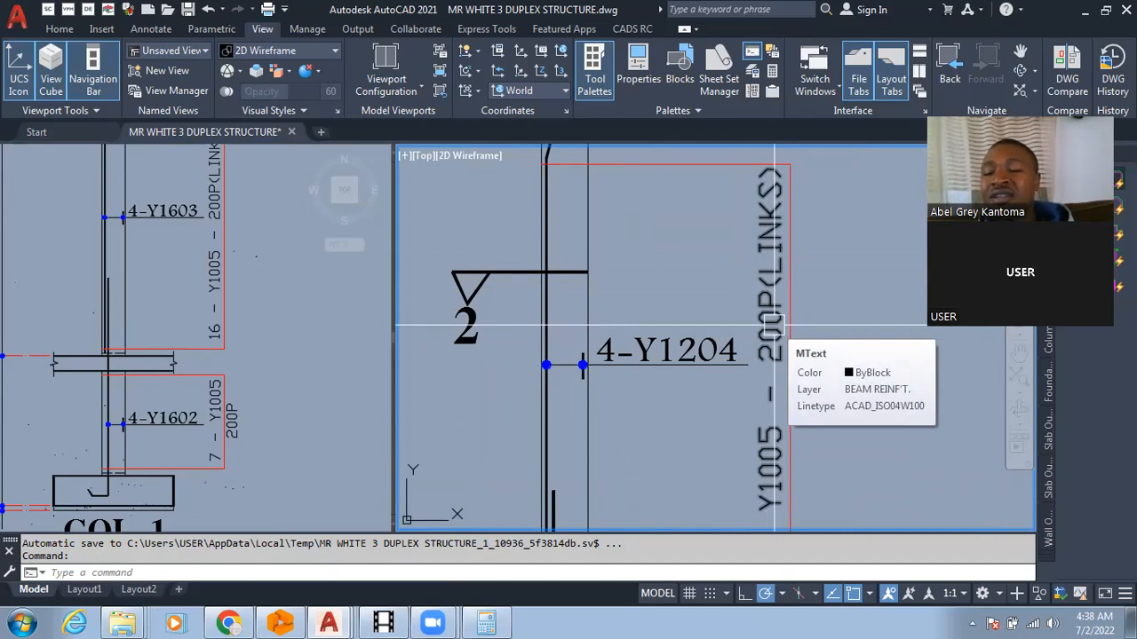
{"action": "scroll", "coordinate": [774, 325], "scroll_direction": "down", "scroll_amount": 5}
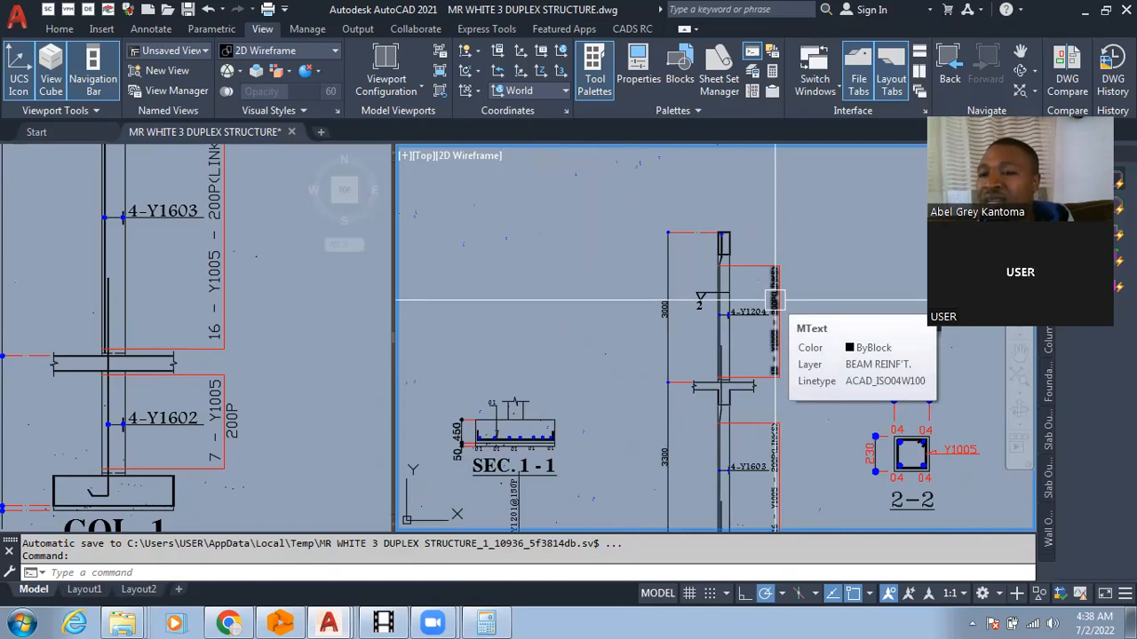
{"action": "scroll", "coordinate": [774, 300], "scroll_direction": "up", "scroll_amount": 2}
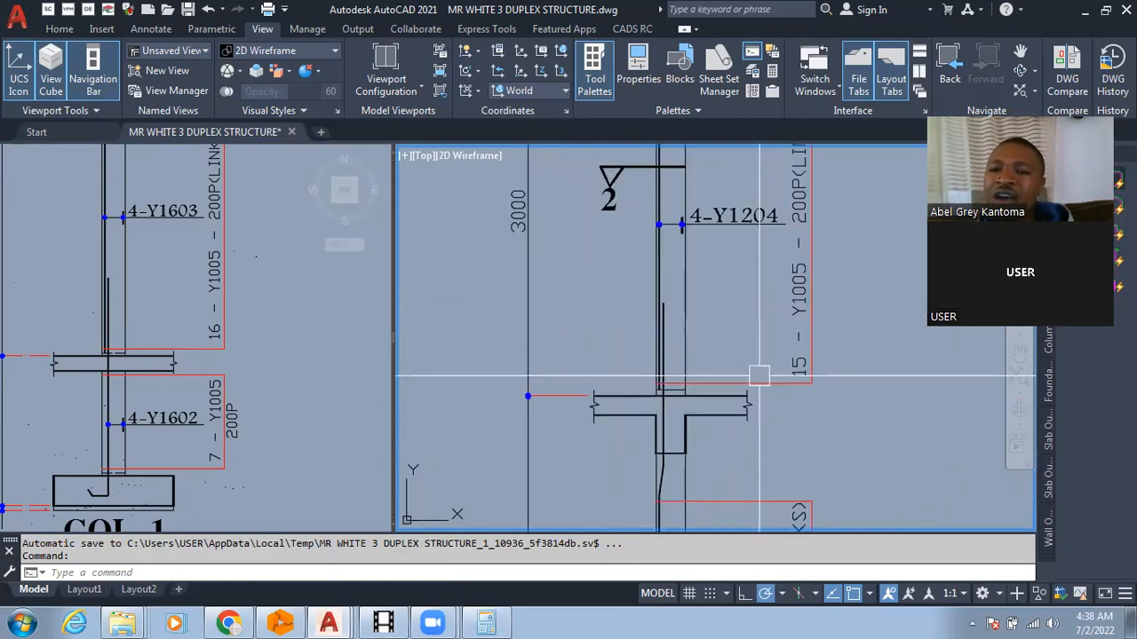
{"action": "scroll", "coordinate": [712, 373], "scroll_direction": "down", "scroll_amount": 2}
{"action": "scroll", "coordinate": [737, 353], "scroll_direction": "up", "scroll_amount": 2}
{"action": "middle_click_drag", "start_coordinate": [776, 369], "coordinate": [787, 364]}
{"action": "scroll", "coordinate": [802, 352], "scroll_direction": "down", "scroll_amount": 2}
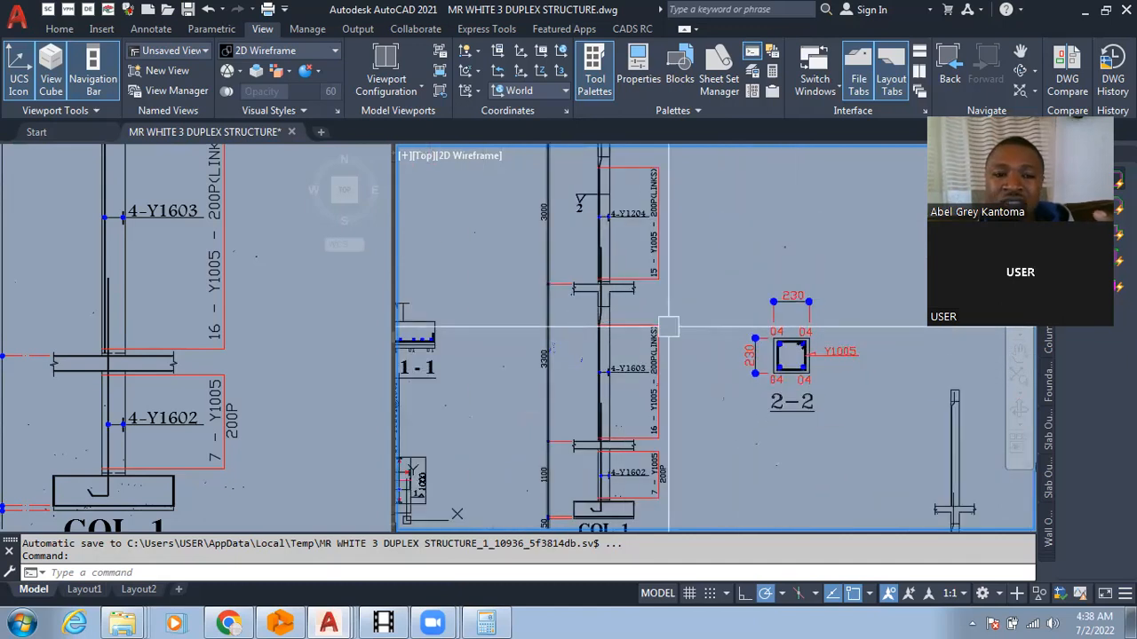
{"action": "scroll", "coordinate": [613, 320], "scroll_direction": "up", "scroll_amount": 2}
Copy section mark 1 from beside the B.T.1 plan to COL. 1, just above the upper floor beam.
{"action": "left_click", "coordinate": [122, 392]}
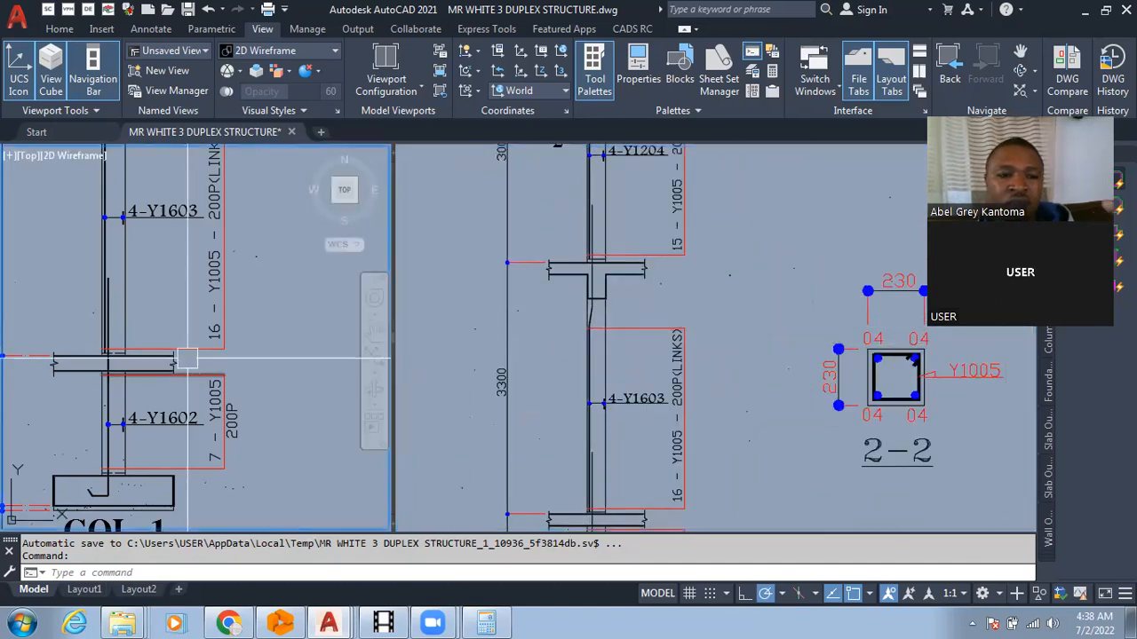
{"action": "scroll", "coordinate": [233, 373], "scroll_direction": "down", "scroll_amount": 3}
{"action": "scroll", "coordinate": [276, 355], "scroll_direction": "down", "scroll_amount": 2}
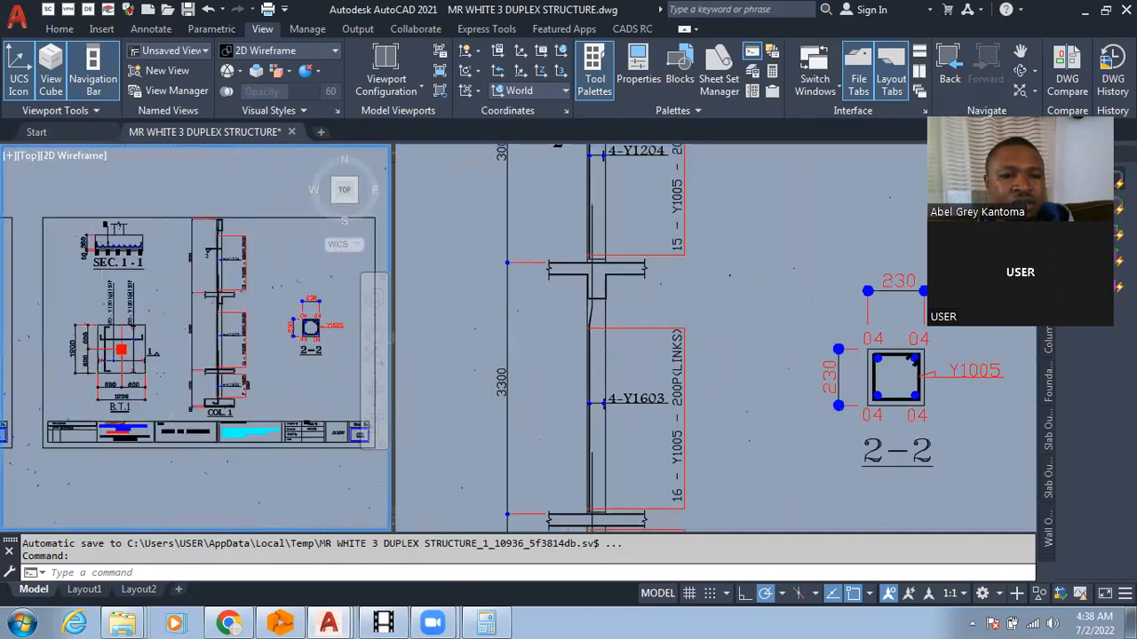
{"action": "scroll", "coordinate": [140, 364], "scroll_direction": "up", "scroll_amount": 4}
{"action": "type", "text": "co"}
{"action": "key", "text": "Return"}
{"action": "scroll", "coordinate": [180, 337], "scroll_direction": "up", "scroll_amount": 4}
{"action": "left_click", "coordinate": [220, 285]}
{"action": "left_click", "coordinate": [143, 395]}
{"action": "key", "text": "Return"}
{"action": "left_click", "coordinate": [190, 377]}
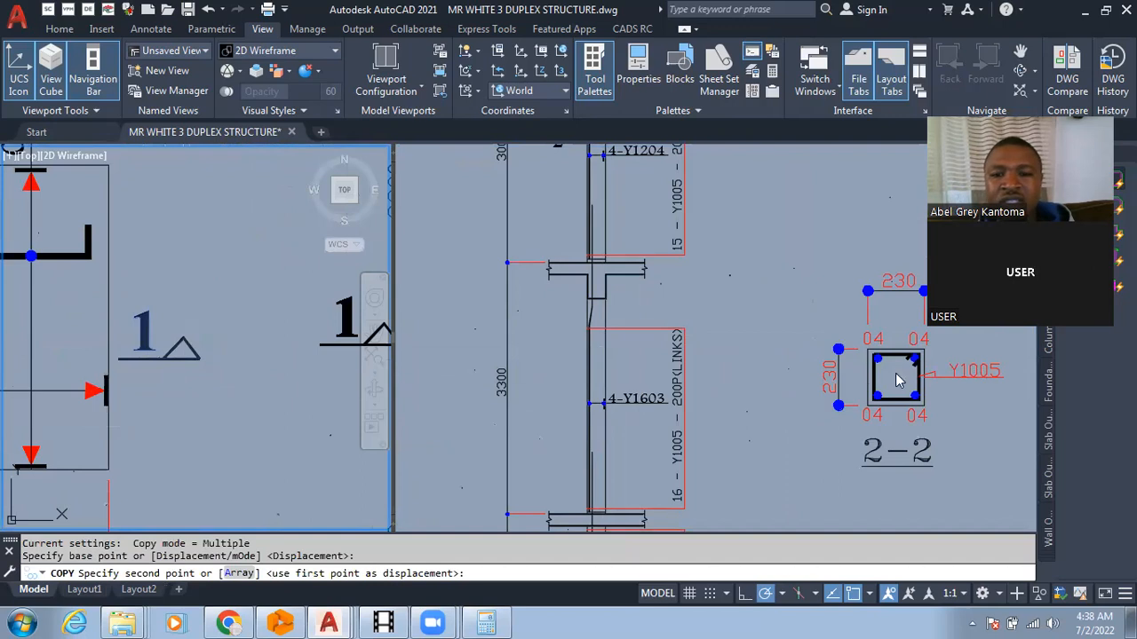
{"action": "left_click", "coordinate": [780, 353]}
{"action": "scroll", "coordinate": [774, 320], "scroll_direction": "down", "scroll_amount": 3}
{"action": "scroll", "coordinate": [774, 345], "scroll_direction": "up", "scroll_amount": 4}
{"action": "scroll", "coordinate": [770, 348], "scroll_direction": "down", "scroll_amount": 3}
{"action": "scroll", "coordinate": [753, 350], "scroll_direction": "up", "scroll_amount": 3}
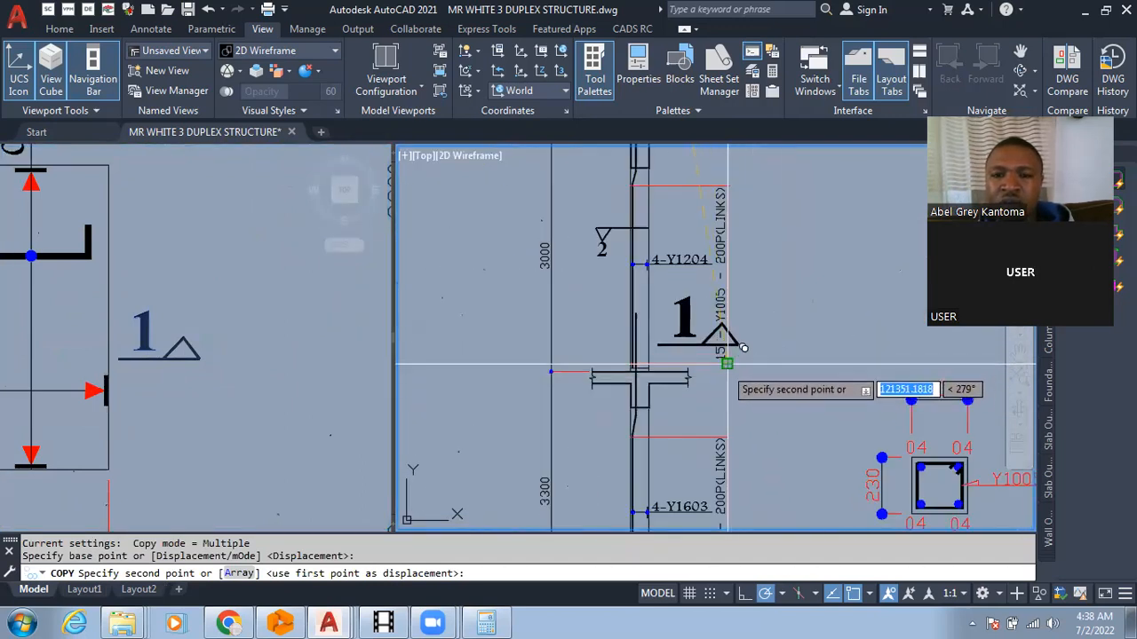
{"action": "scroll", "coordinate": [728, 342], "scroll_direction": "up", "scroll_amount": 3}
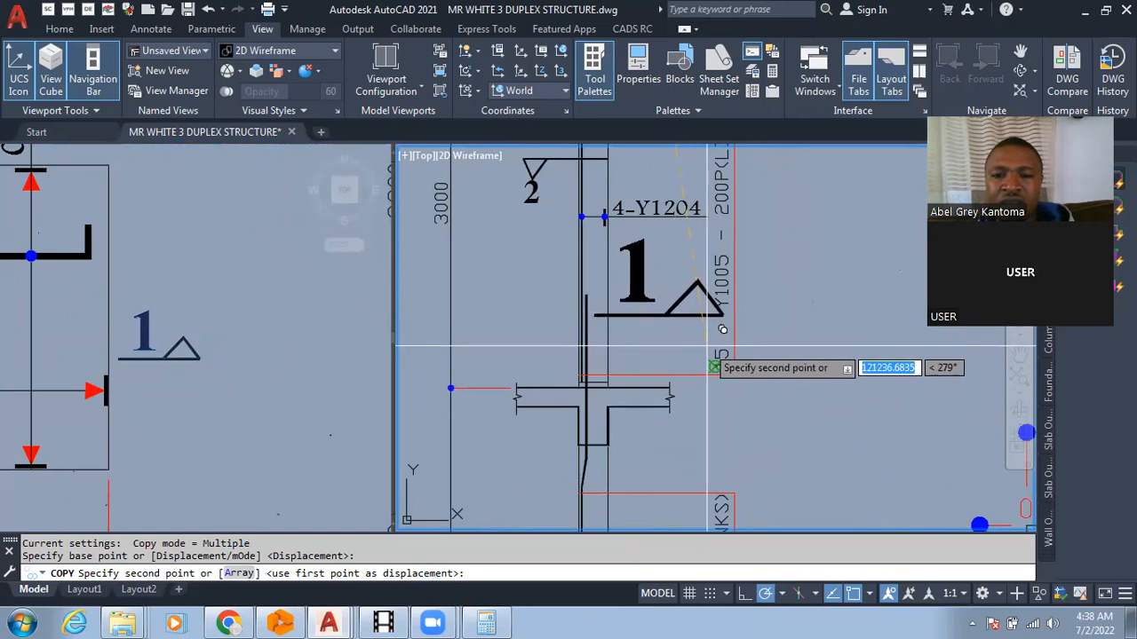
{"action": "left_click", "coordinate": [732, 349]}
{"action": "key", "text": "Escape"}
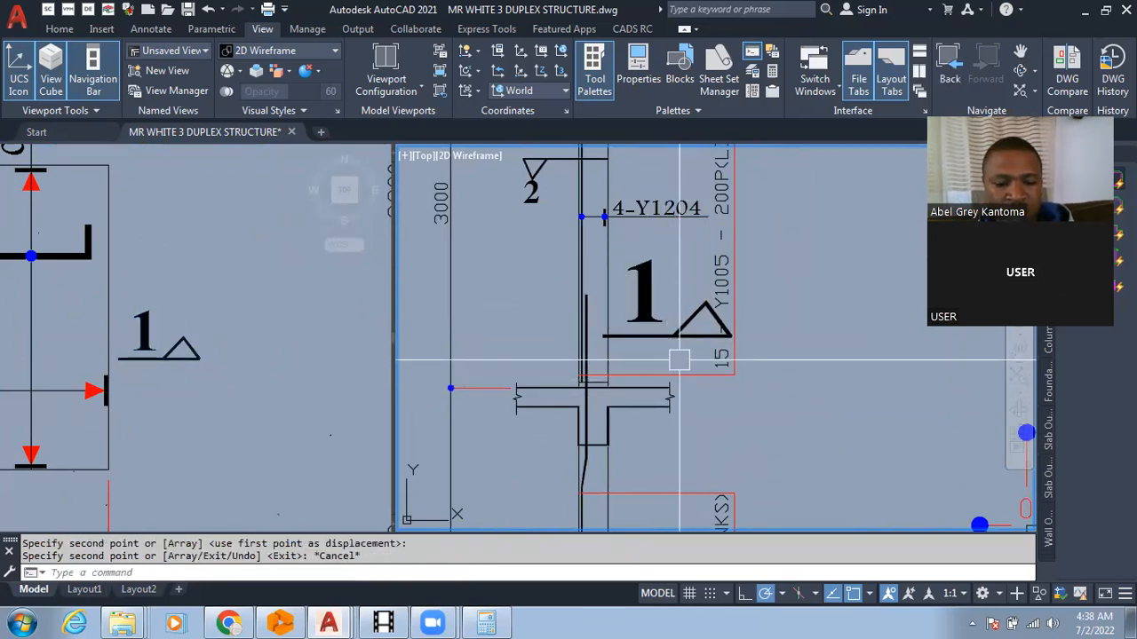
Scale down the copied section mark 1 about a base point beside COL. 1.
{"action": "type", "text": "sc"}
{"action": "key", "text": "space"}
{"action": "left_click", "coordinate": [677, 256]}
{"action": "left_click", "coordinate": [668, 313]}
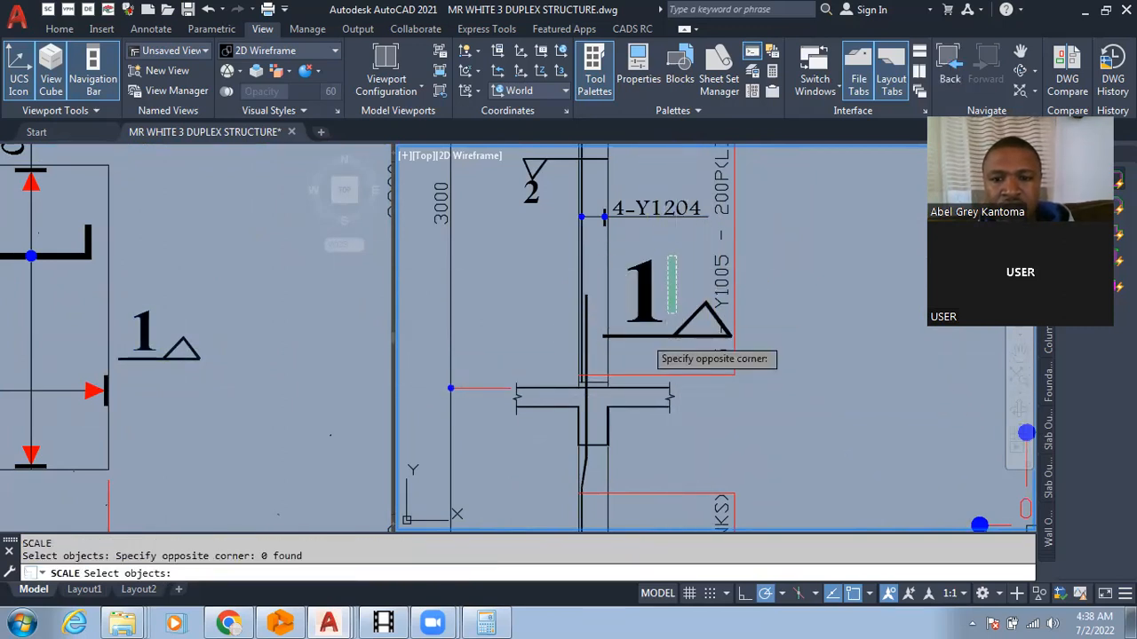
{"action": "left_click", "coordinate": [636, 349]}
{"action": "key", "text": "space"}
{"action": "left_click", "coordinate": [795, 304]}
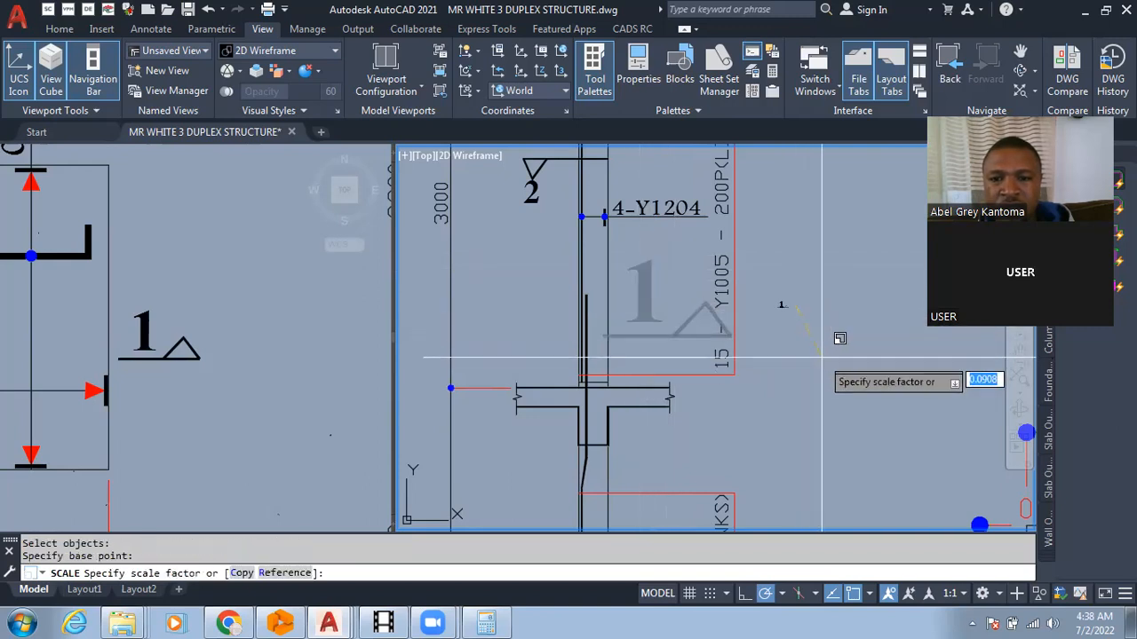
Move the reduced section mark 1 onto the right face of COL. 1, below the 4-Y1204 label.
{"action": "type", "text": "m"}
{"action": "key", "text": "space"}
{"action": "left_click", "coordinate": [794, 264]}
{"action": "left_click", "coordinate": [752, 350]}
{"action": "key", "text": "space"}
{"action": "left_click", "coordinate": [857, 352]}
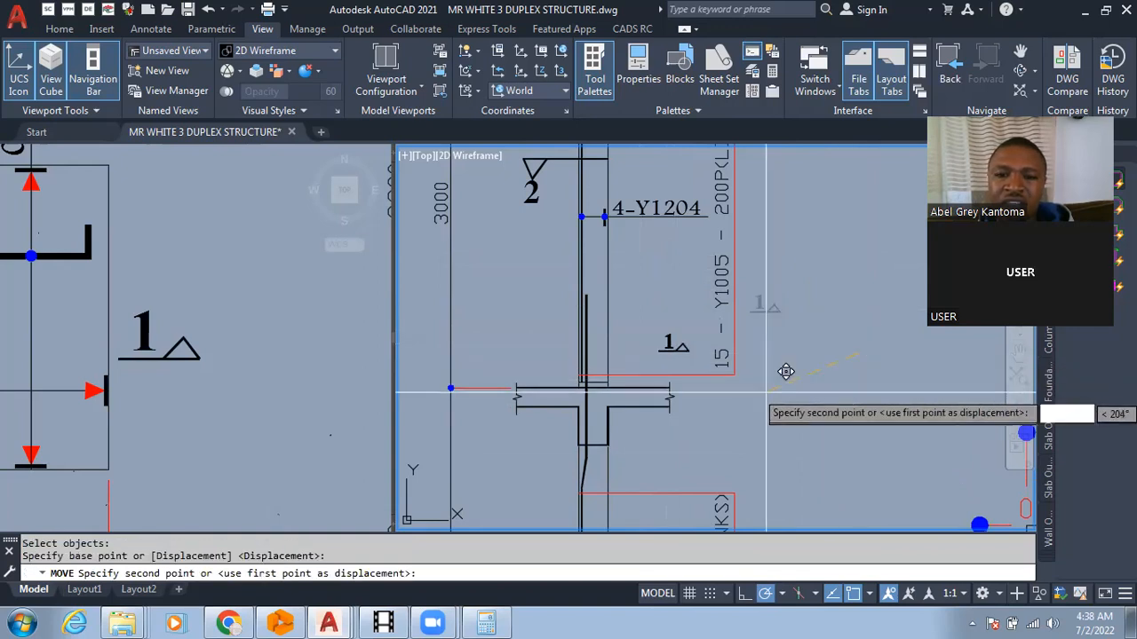
{"action": "left_click", "coordinate": [717, 378]}
Examine section marks 1 and 2 and the bar markers on the 4-Y1204 leader, comparing them with section 2-2.
{"action": "scroll", "coordinate": [638, 302], "scroll_direction": "up", "scroll_amount": 2}
{"action": "scroll", "coordinate": [646, 336], "scroll_direction": "down", "scroll_amount": 4}
{"action": "scroll", "coordinate": [632, 324], "scroll_direction": "up", "scroll_amount": 4}
{"action": "scroll", "coordinate": [685, 384], "scroll_direction": "down", "scroll_amount": 2}
{"action": "scroll", "coordinate": [685, 384], "scroll_direction": "up", "scroll_amount": 3}
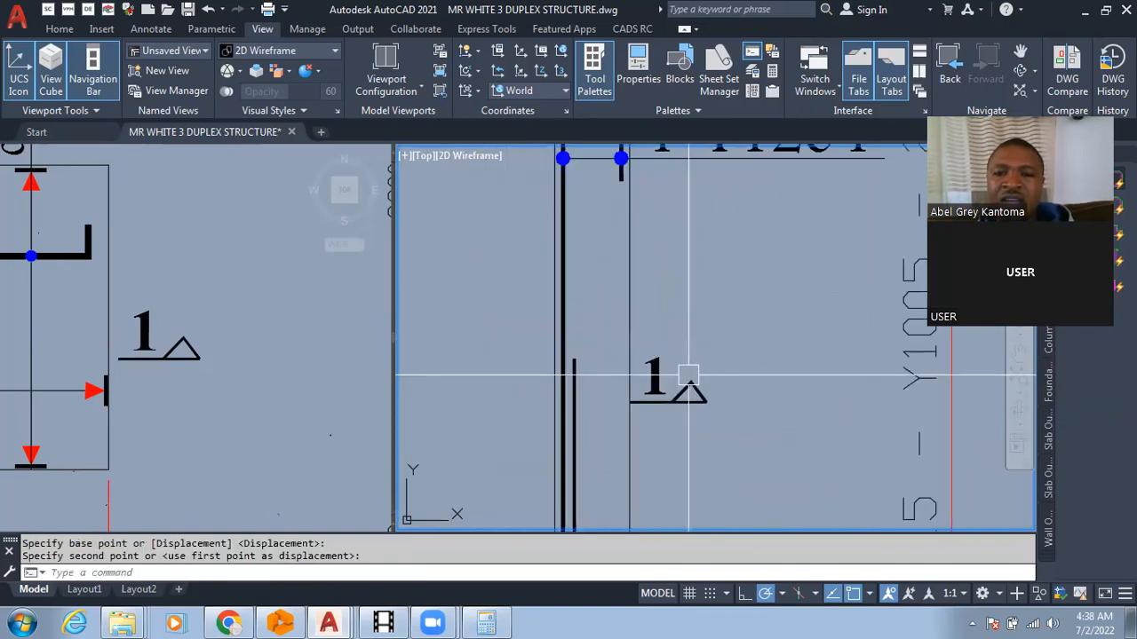
{"action": "scroll", "coordinate": [658, 338], "scroll_direction": "down", "scroll_amount": 3}
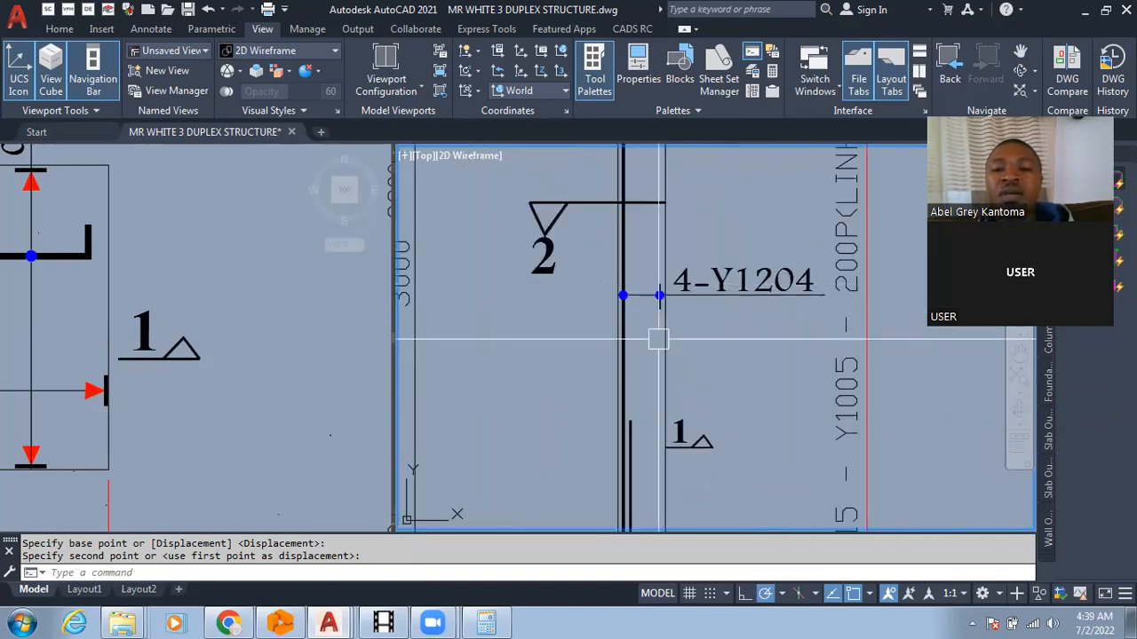
{"action": "scroll", "coordinate": [625, 288], "scroll_direction": "up", "scroll_amount": 2}
{"action": "scroll", "coordinate": [616, 313], "scroll_direction": "down", "scroll_amount": 2}
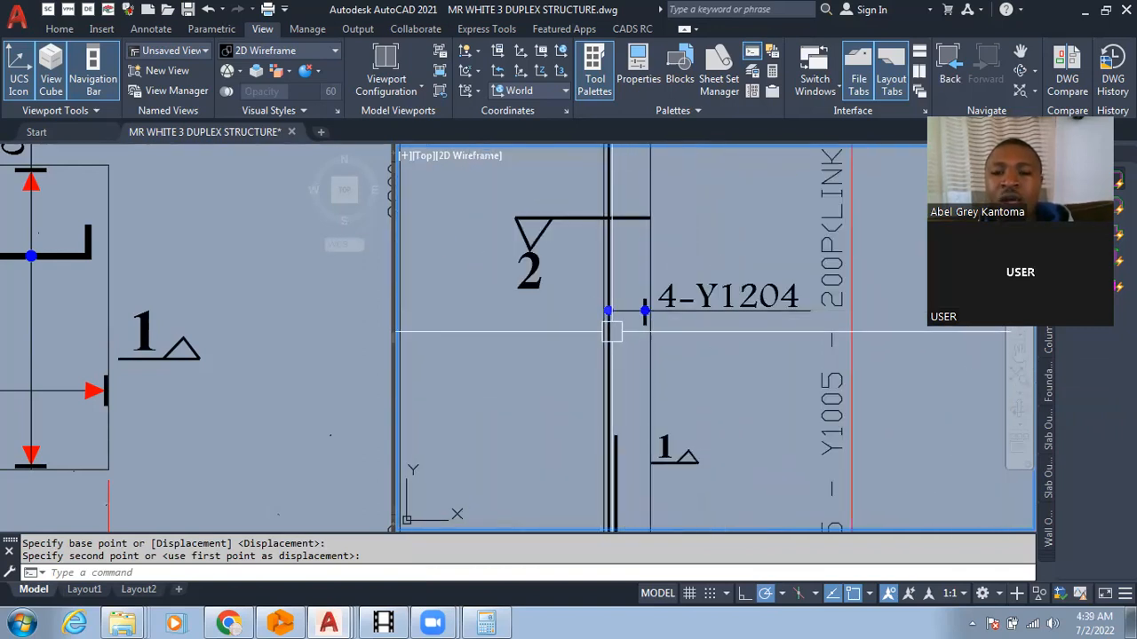
{"action": "scroll", "coordinate": [640, 309], "scroll_direction": "up", "scroll_amount": 2}
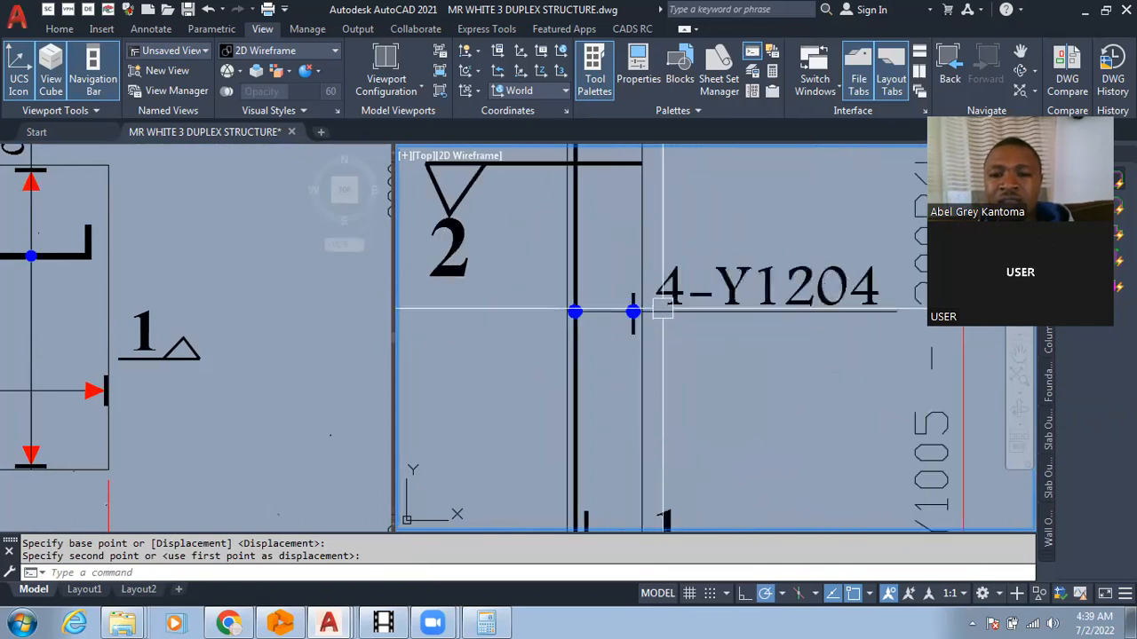
{"action": "scroll", "coordinate": [654, 274], "scroll_direction": "down", "scroll_amount": 2}
{"action": "scroll", "coordinate": [655, 274], "scroll_direction": "down", "scroll_amount": 3}
{"action": "scroll", "coordinate": [769, 373], "scroll_direction": "up", "scroll_amount": 3}
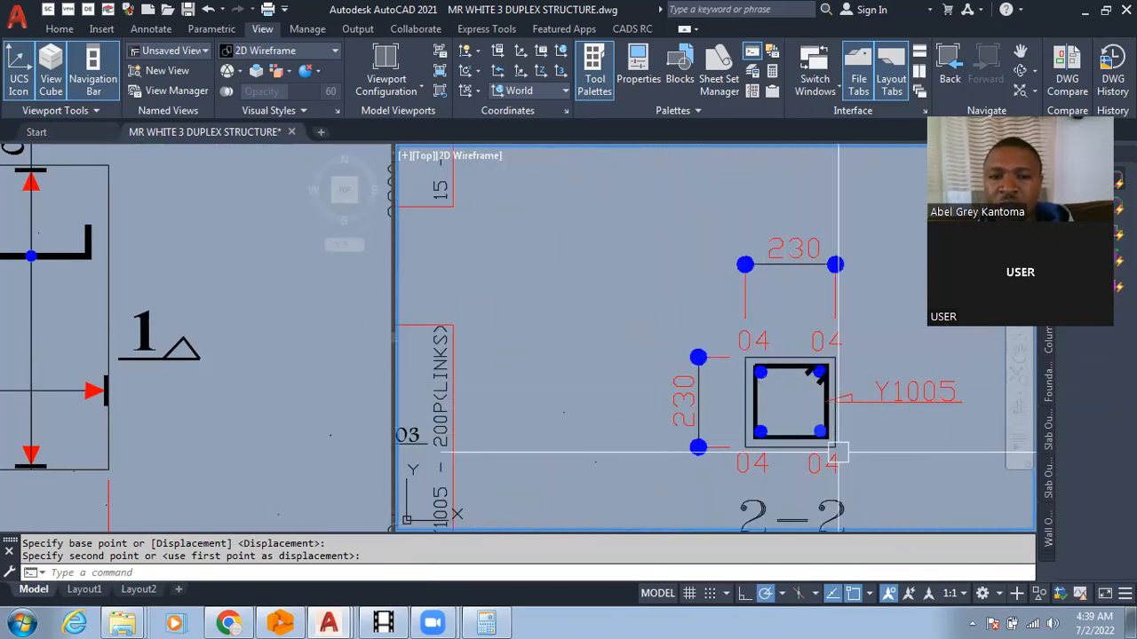
Compare the 4-Y1204 label on COL. 1's upper storey with the four corner bars marked 04 in section 2-2.
{"action": "scroll", "coordinate": [818, 382], "scroll_direction": "down", "scroll_amount": 3}
{"action": "scroll", "coordinate": [667, 307], "scroll_direction": "up", "scroll_amount": 3}
{"action": "scroll", "coordinate": [667, 306], "scroll_direction": "up", "scroll_amount": 3}
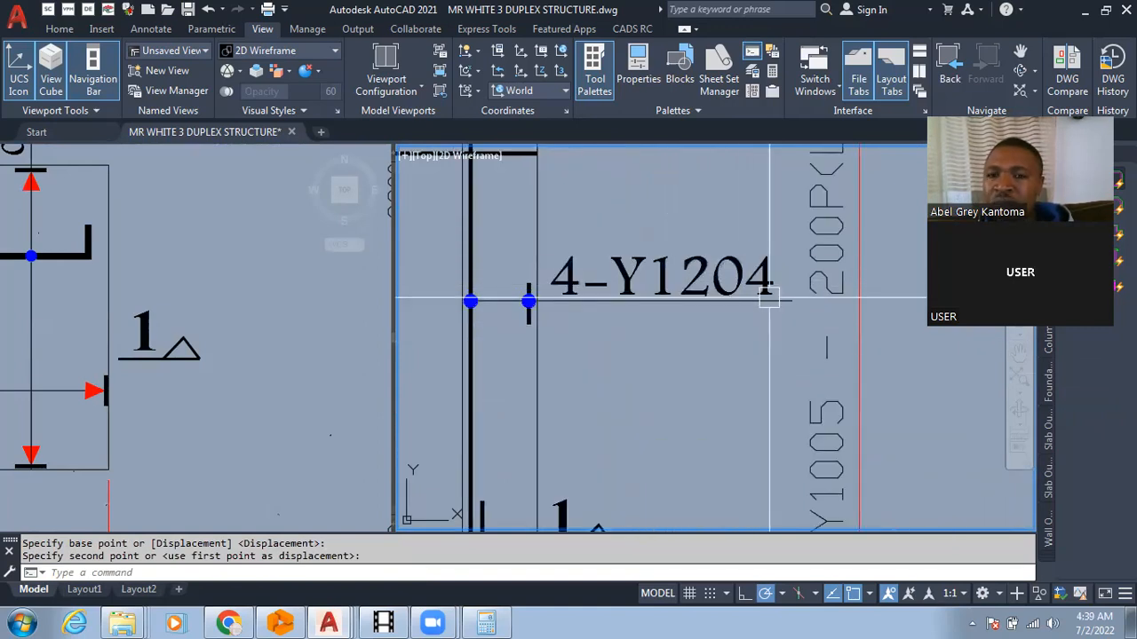
{"action": "scroll", "coordinate": [663, 265], "scroll_direction": "down", "scroll_amount": 4}
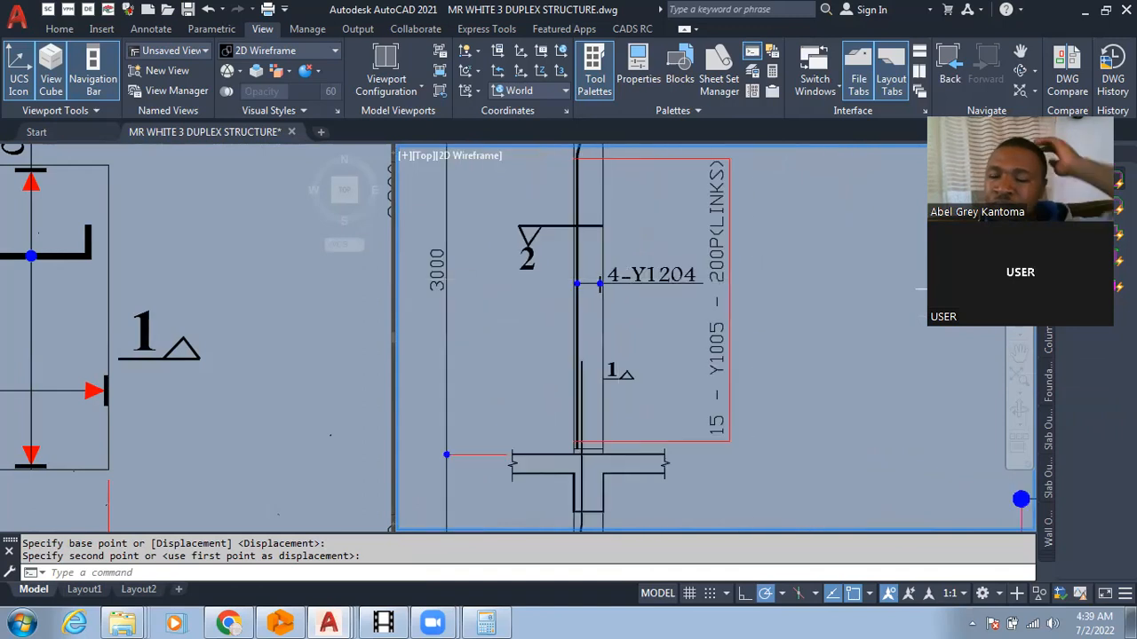
{"action": "scroll", "coordinate": [755, 405], "scroll_direction": "up", "scroll_amount": 3}
{"action": "scroll", "coordinate": [755, 405], "scroll_direction": "up", "scroll_amount": 4}
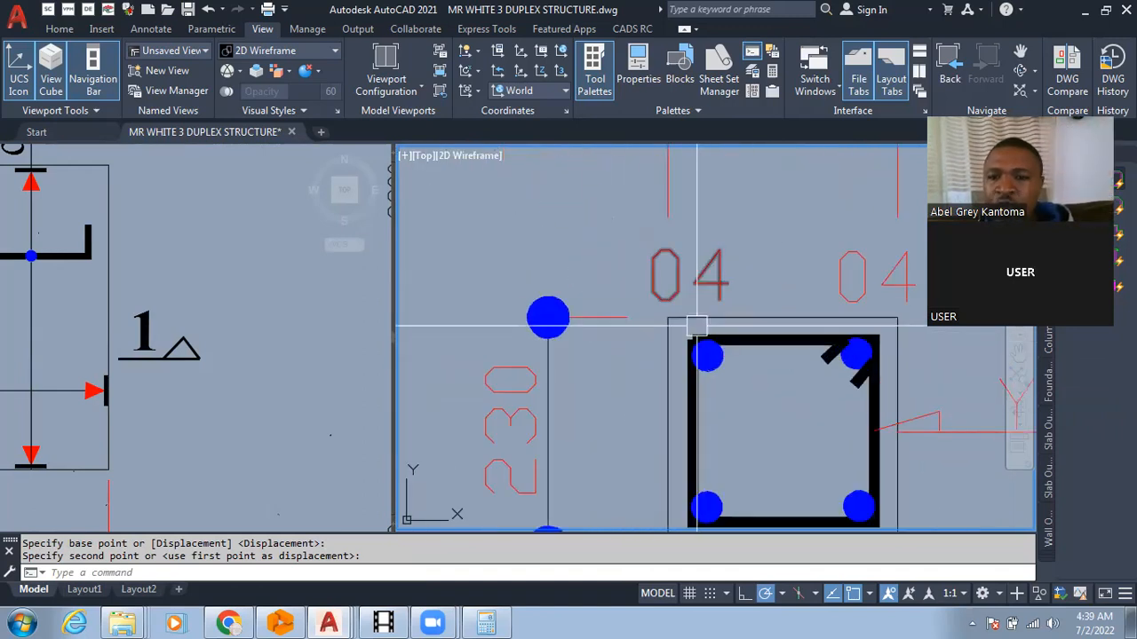
{"action": "scroll", "coordinate": [768, 355], "scroll_direction": "down", "scroll_amount": 1}
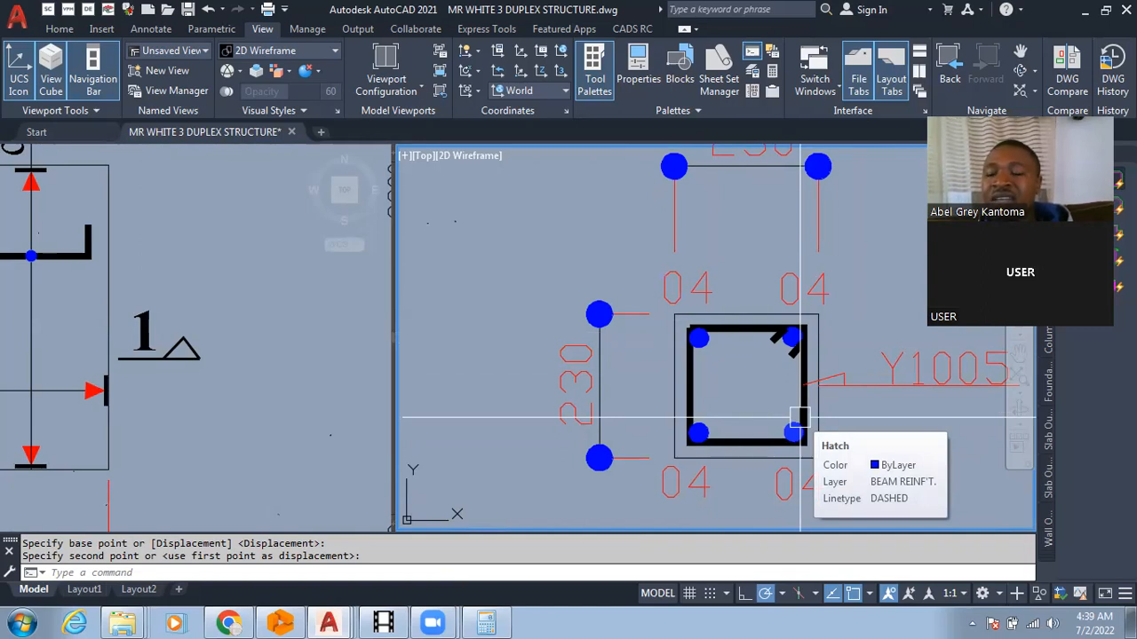
{"action": "scroll", "coordinate": [791, 441], "scroll_direction": "down", "scroll_amount": 2}
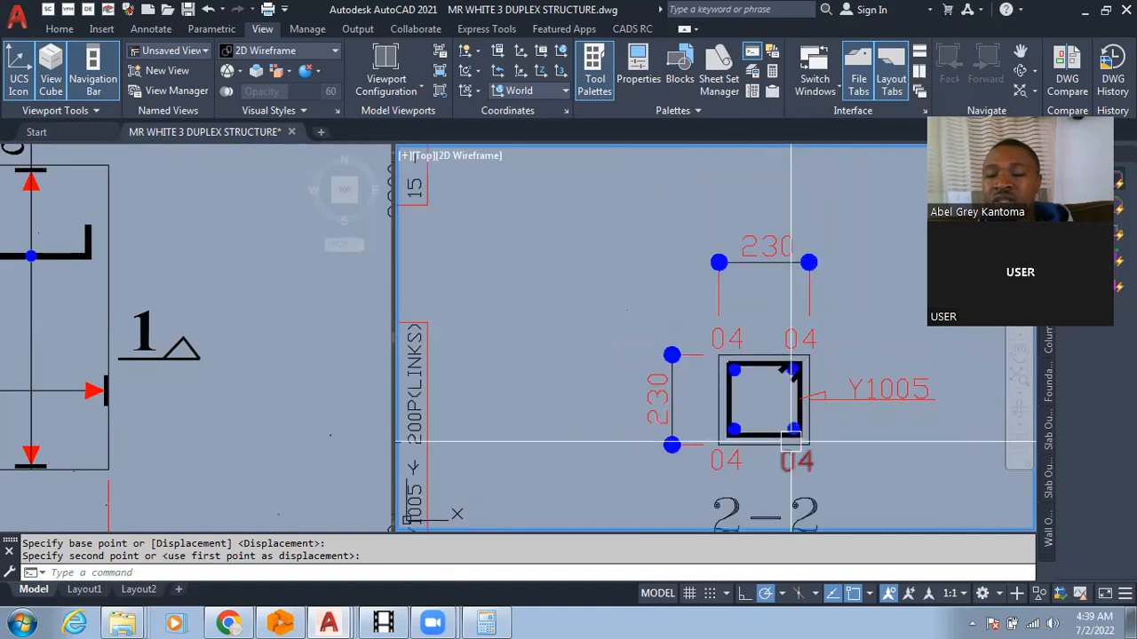
{"action": "scroll", "coordinate": [790, 441], "scroll_direction": "down", "scroll_amount": 3}
{"action": "scroll", "coordinate": [751, 375], "scroll_direction": "up", "scroll_amount": 2}
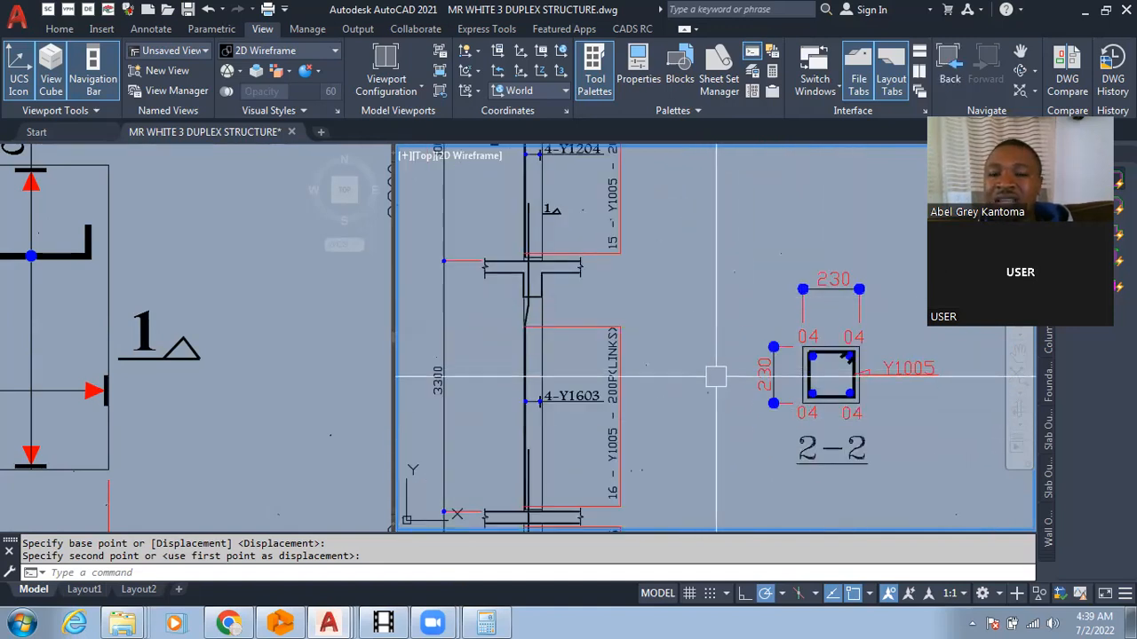
{"action": "scroll", "coordinate": [716, 377], "scroll_direction": "down", "scroll_amount": 2}
{"action": "scroll", "coordinate": [590, 210], "scroll_direction": "up", "scroll_amount": 4}
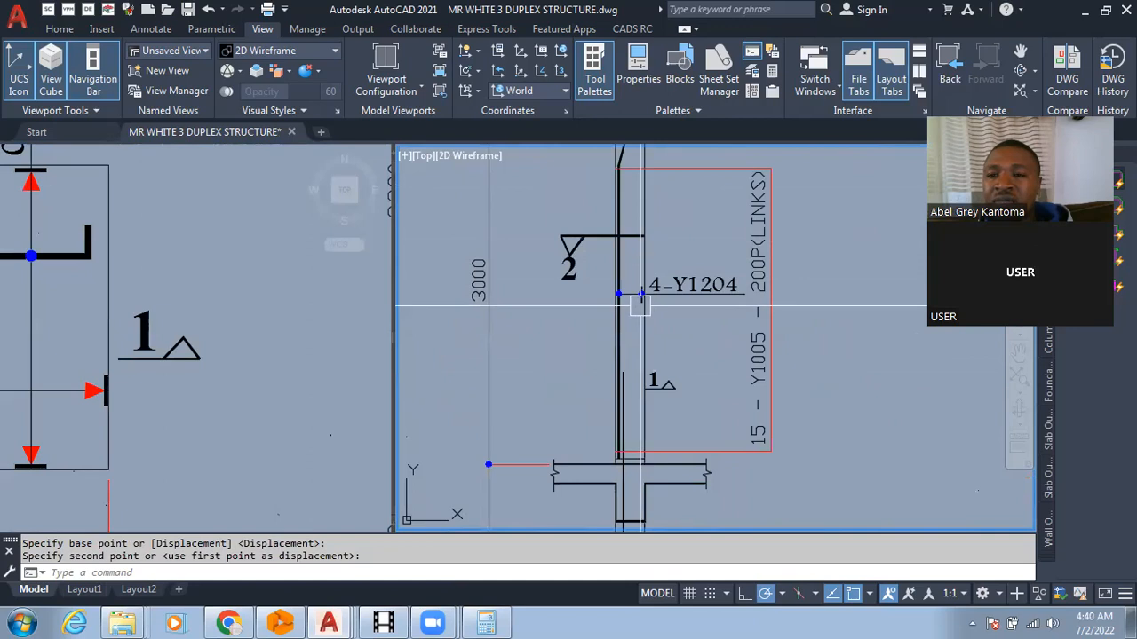
{"action": "scroll", "coordinate": [639, 307], "scroll_direction": "down", "scroll_amount": 4}
{"action": "scroll", "coordinate": [826, 446], "scroll_direction": "up", "scroll_amount": 3}
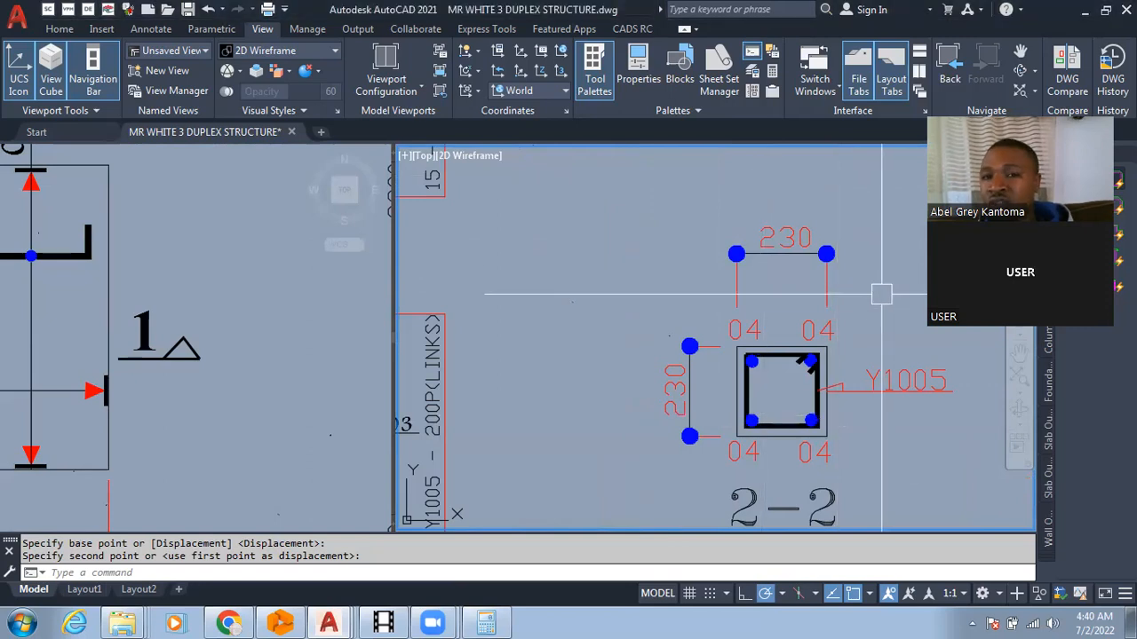
{"action": "scroll", "coordinate": [871, 312], "scroll_direction": "down", "scroll_amount": 3}
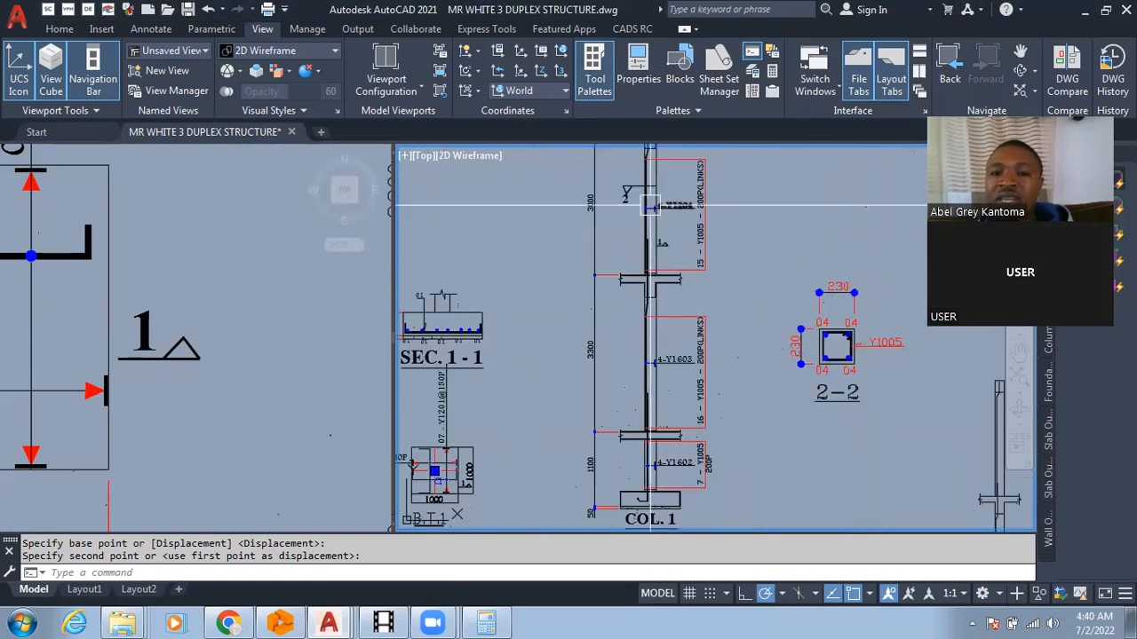
{"action": "scroll", "coordinate": [650, 206], "scroll_direction": "up", "scroll_amount": 8}
{"action": "scroll", "coordinate": [632, 311], "scroll_direction": "down", "scroll_amount": 4}
{"action": "scroll", "coordinate": [632, 307], "scroll_direction": "down", "scroll_amount": 5}
{"action": "scroll", "coordinate": [833, 383], "scroll_direction": "up", "scroll_amount": 7}
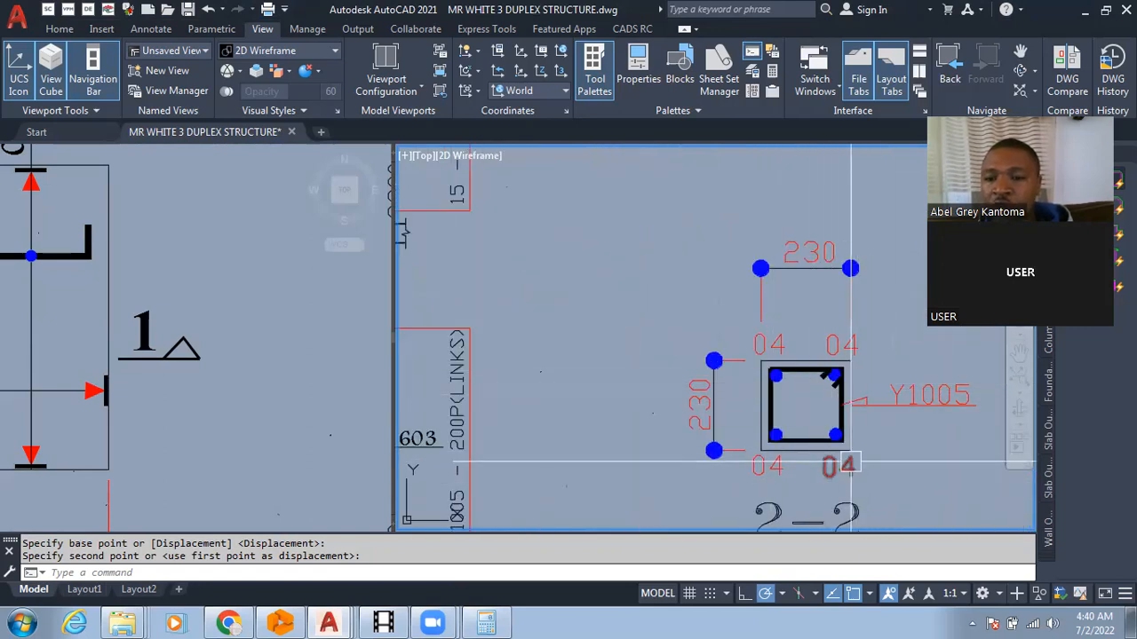
Compare the Y1005 - 200P(LINKS) label beside COL. 1's upper storey with the link and its Y1005 leader in section 2-2.
{"action": "scroll", "coordinate": [923, 418], "scroll_direction": "up", "scroll_amount": 4}
{"action": "scroll", "coordinate": [942, 440], "scroll_direction": "down", "scroll_amount": 4}
{"action": "scroll", "coordinate": [924, 430], "scroll_direction": "down", "scroll_amount": 3}
{"action": "scroll", "coordinate": [751, 272], "scroll_direction": "up", "scroll_amount": 5}
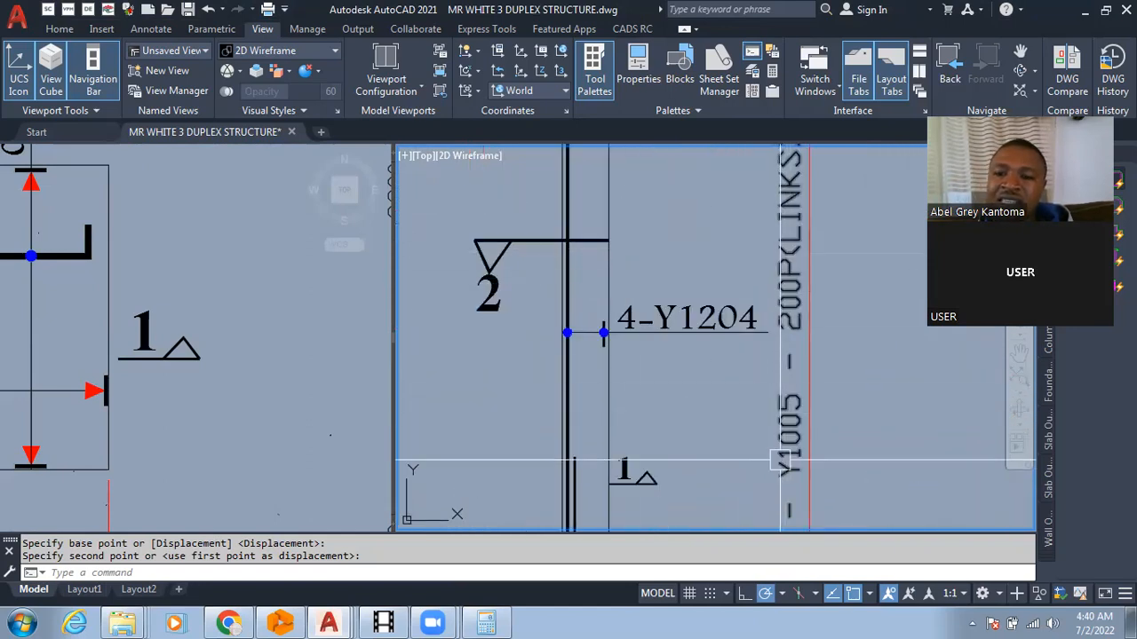
{"action": "scroll", "coordinate": [780, 460], "scroll_direction": "up", "scroll_amount": 3}
{"action": "scroll", "coordinate": [744, 375], "scroll_direction": "down", "scroll_amount": 5}
{"action": "scroll", "coordinate": [744, 374], "scroll_direction": "down", "scroll_amount": 3}
{"action": "scroll", "coordinate": [818, 471], "scroll_direction": "up", "scroll_amount": 6}
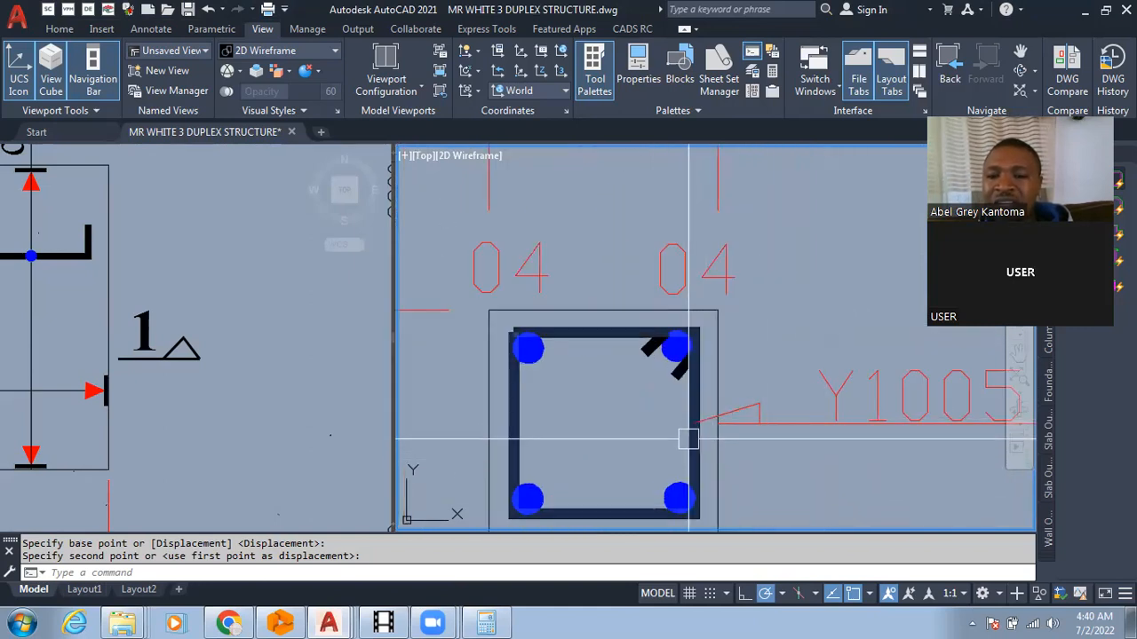
{"action": "scroll", "coordinate": [885, 445], "scroll_direction": "down", "scroll_amount": 2}
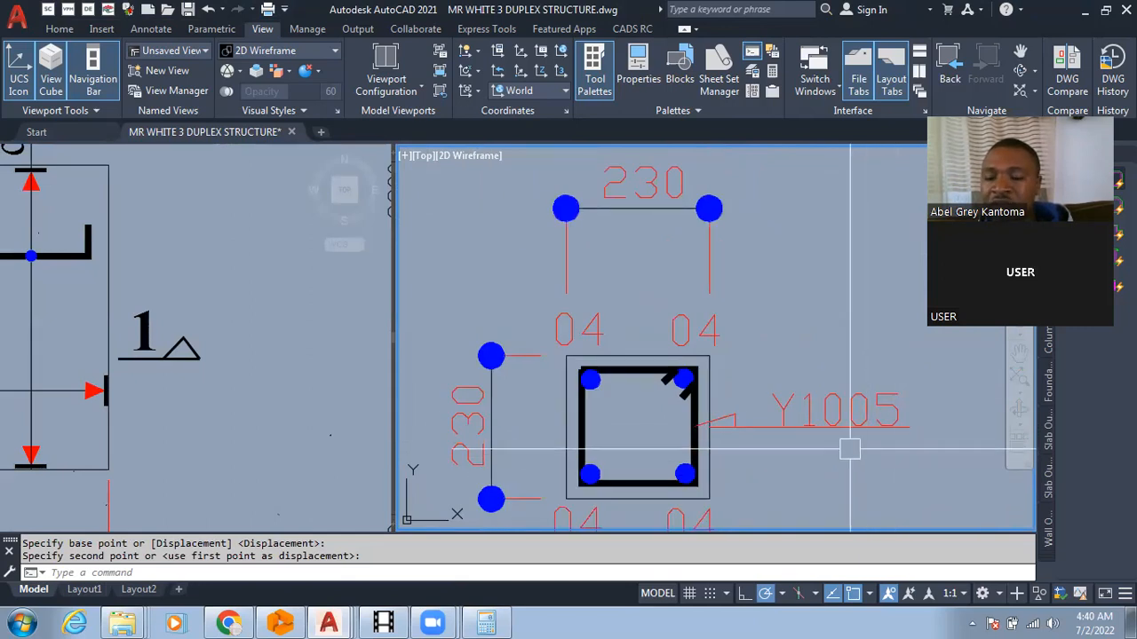
{"action": "scroll", "coordinate": [925, 432], "scroll_direction": "down", "scroll_amount": 4}
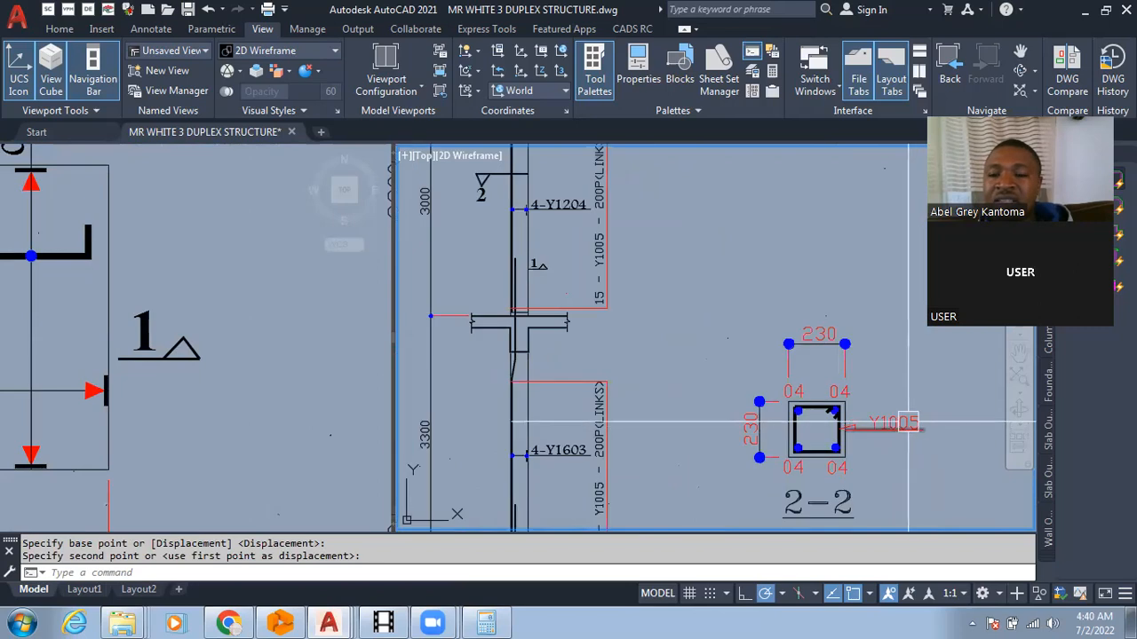
{"action": "scroll", "coordinate": [879, 462], "scroll_direction": "up", "scroll_amount": 2}
{"action": "scroll", "coordinate": [835, 395], "scroll_direction": "down", "scroll_amount": 3}
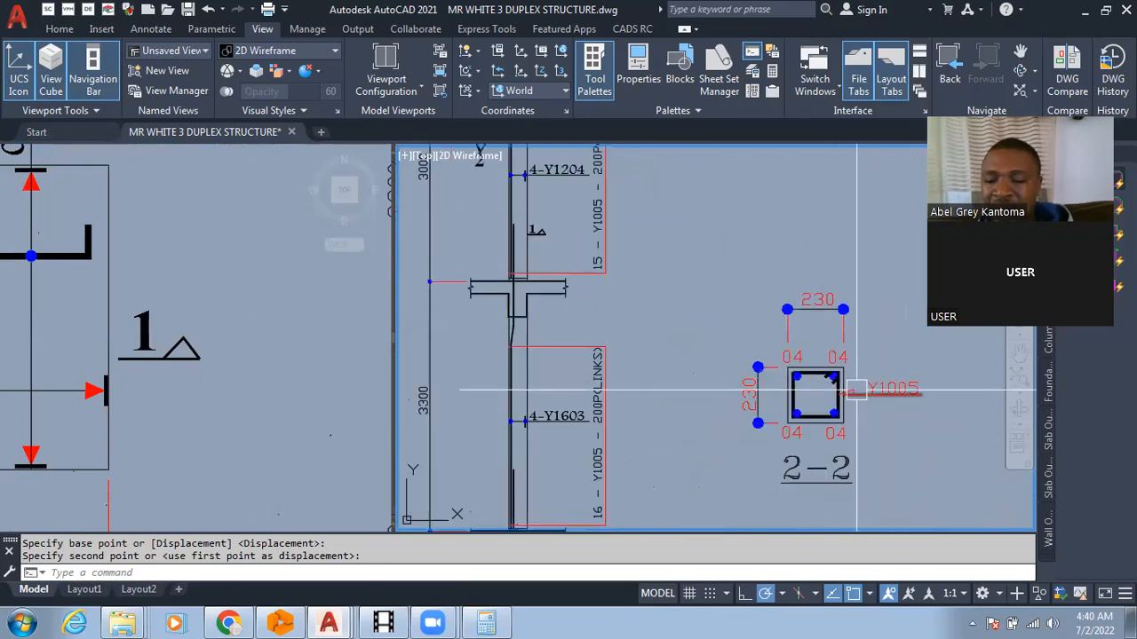
{"action": "scroll", "coordinate": [840, 356], "scroll_direction": "up", "scroll_amount": 3}
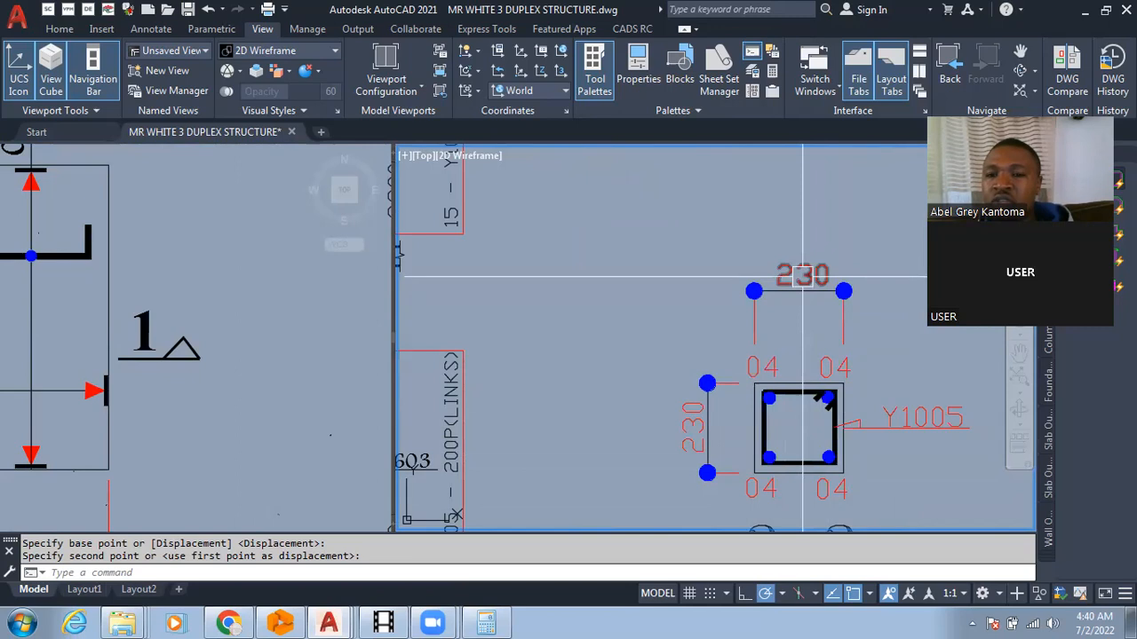
Change the title below the 230 by 230 column section to 1-1 with TEXTEDIT, matching section mark 1 on COL. 1.
{"action": "scroll", "coordinate": [713, 446], "scroll_direction": "down", "scroll_amount": 3}
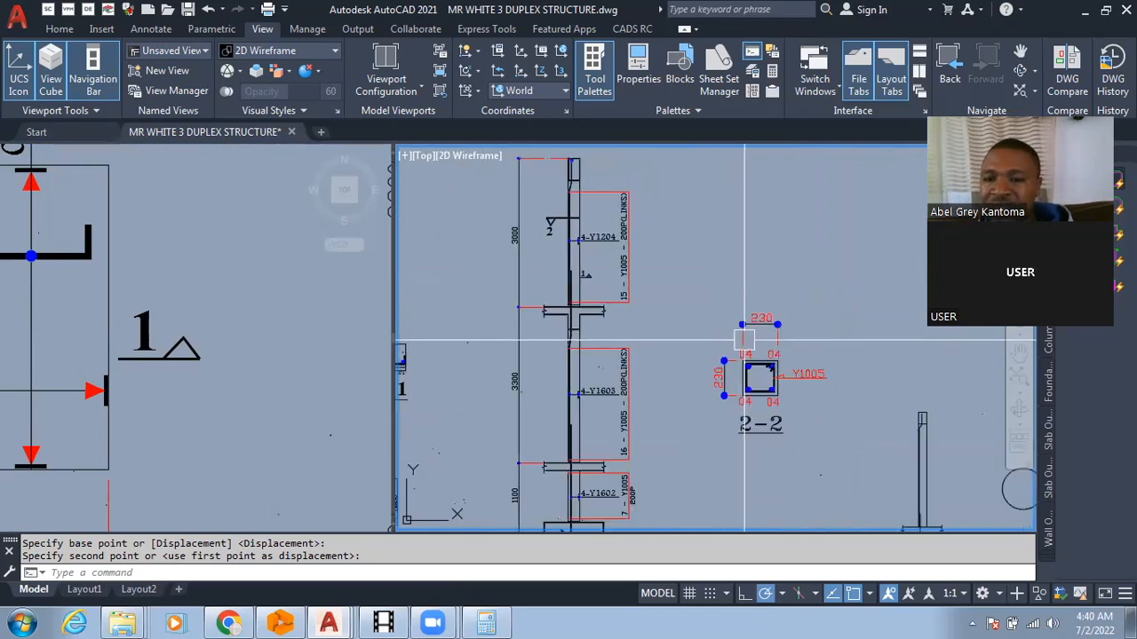
{"action": "scroll", "coordinate": [568, 329], "scroll_direction": "up", "scroll_amount": 5}
{"action": "scroll", "coordinate": [541, 333], "scroll_direction": "up", "scroll_amount": 3}
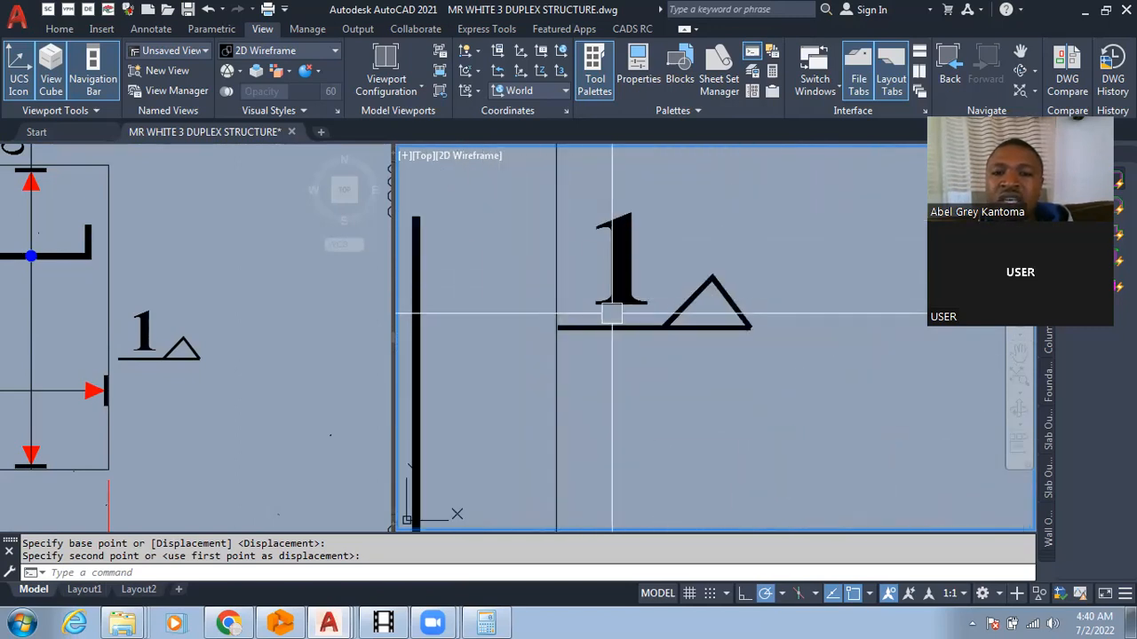
{"action": "scroll", "coordinate": [695, 374], "scroll_direction": "down", "scroll_amount": 8}
{"action": "scroll", "coordinate": [695, 374], "scroll_direction": "down", "scroll_amount": 2}
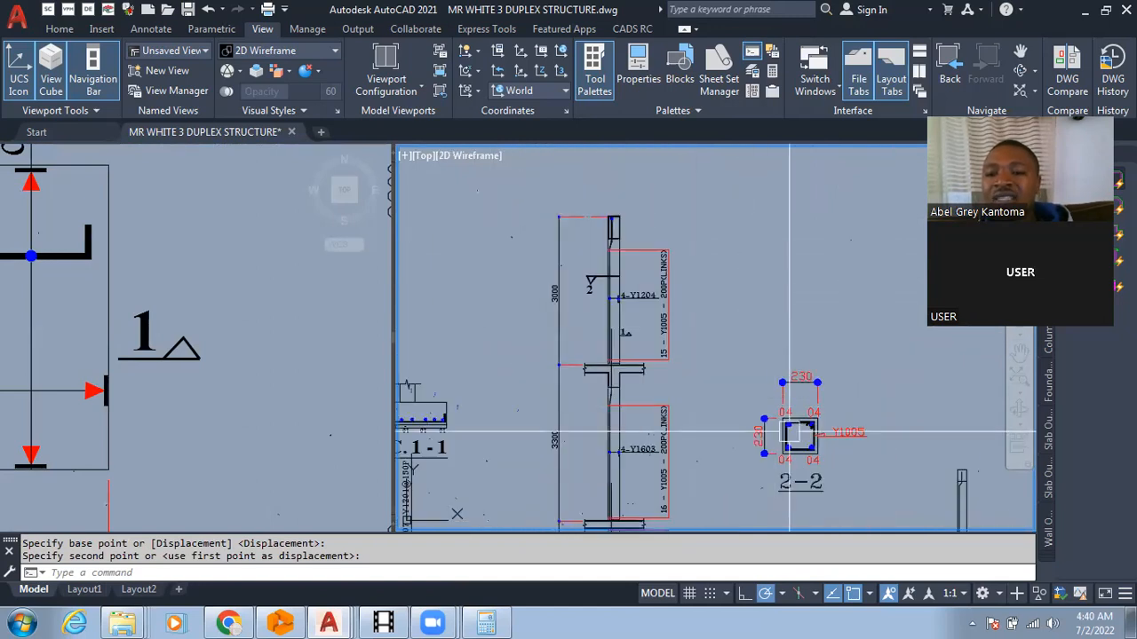
{"action": "scroll", "coordinate": [728, 418], "scroll_direction": "up", "scroll_amount": 4}
{"action": "left_click", "coordinate": [730, 420]}
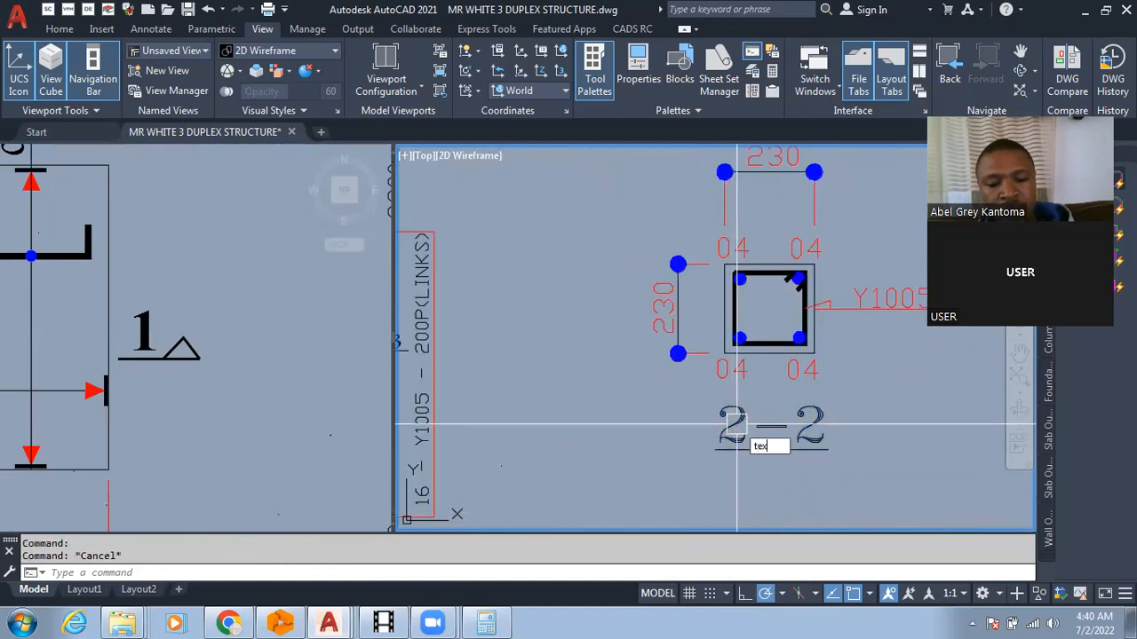
{"action": "left_click", "coordinate": [755, 472]}
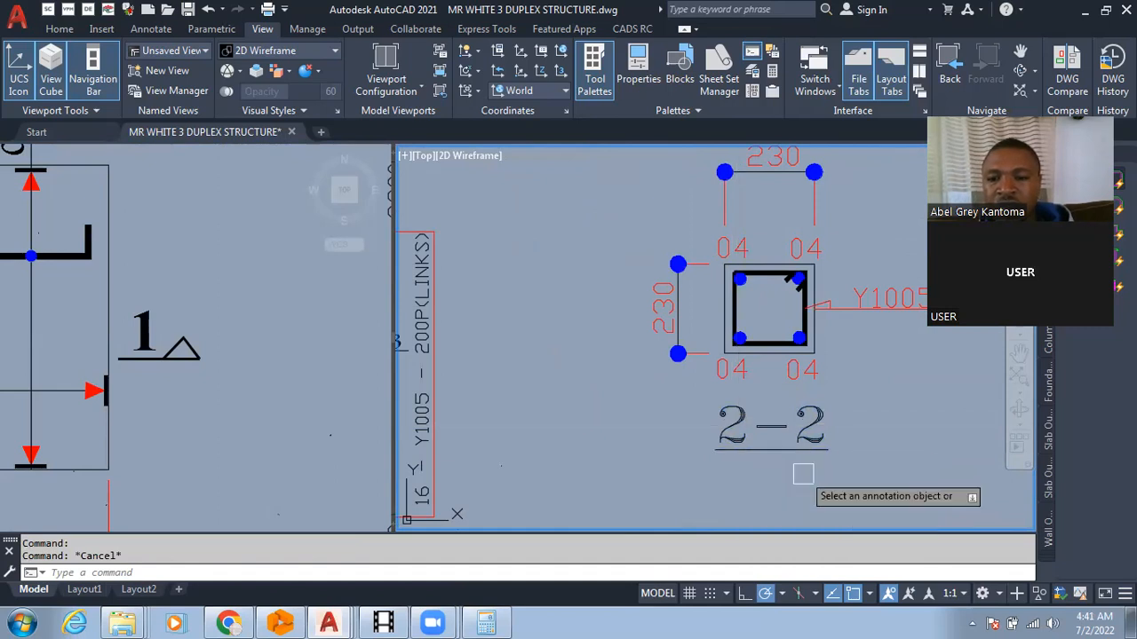
{"action": "left_click", "coordinate": [745, 424]}
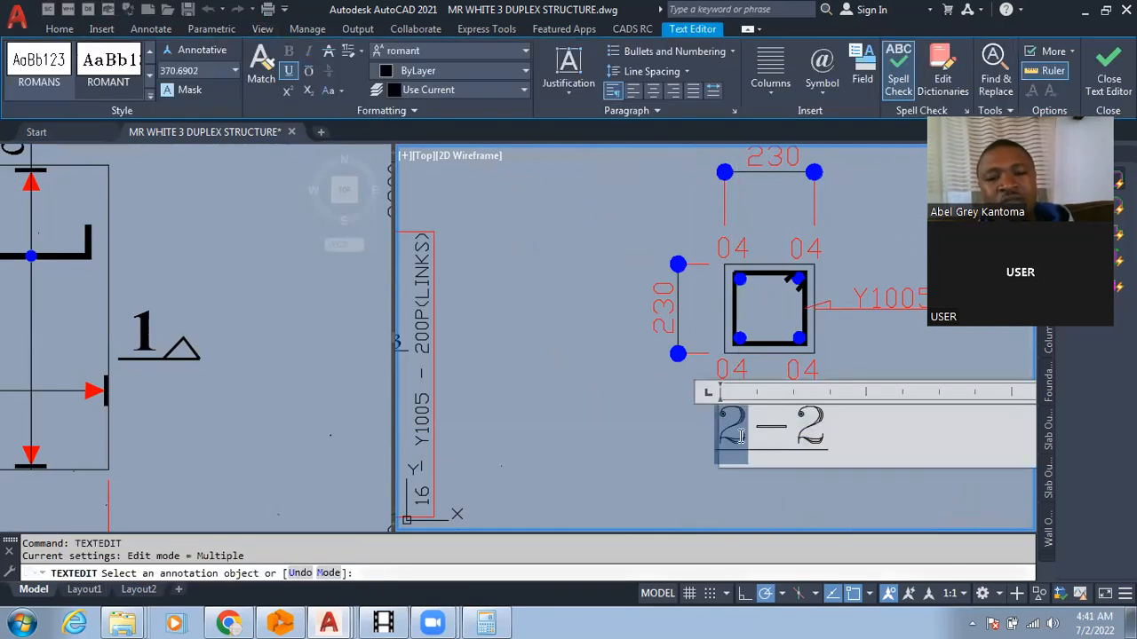
{"action": "type", "text": "1"}
{"action": "left_click", "coordinate": [793, 525]}
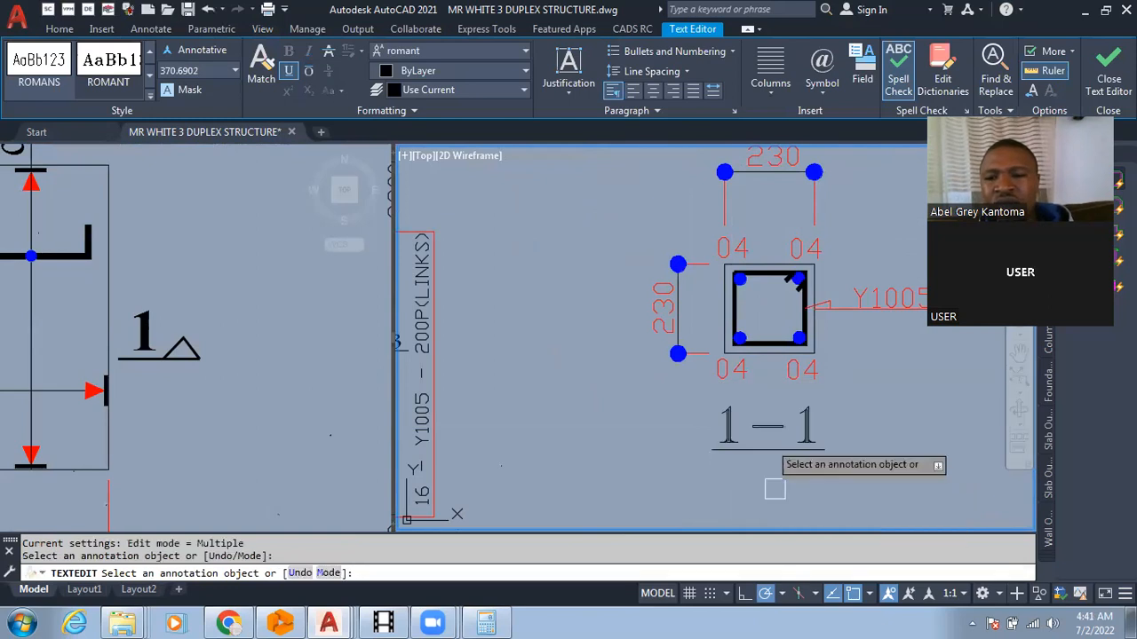
{"action": "scroll", "coordinate": [773, 444], "scroll_direction": "down", "scroll_amount": 3}
{"action": "key", "text": "Escape"}
Review the ground/foundation layout, floor plans and B.T.1 details together with COL. 1 and its section 1-1.
{"action": "scroll", "coordinate": [717, 373], "scroll_direction": "up", "scroll_amount": 2}
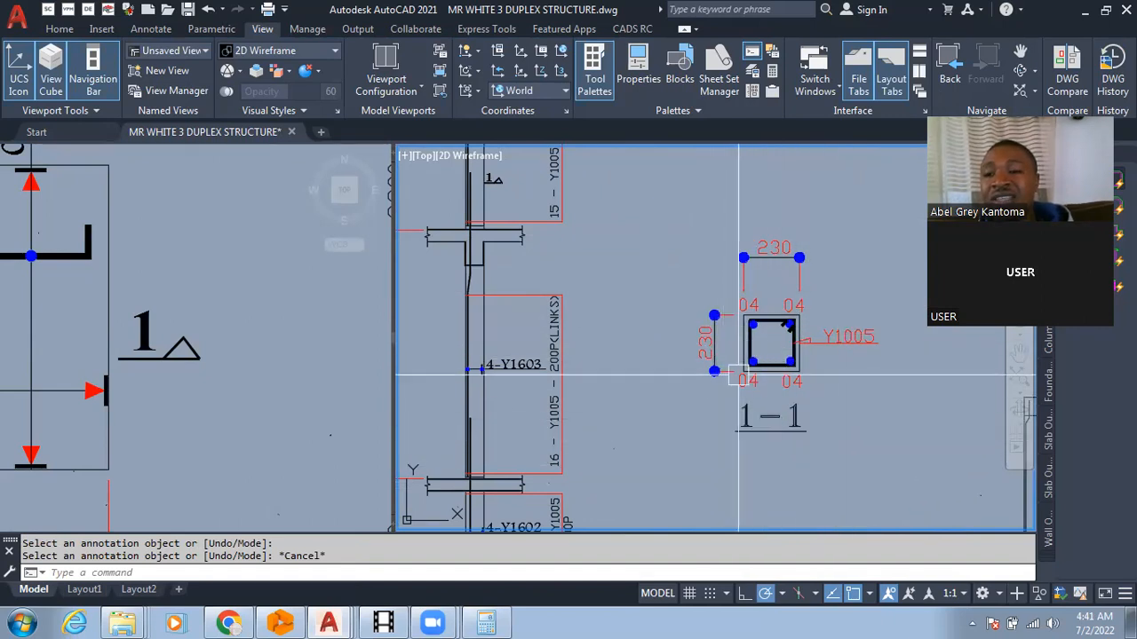
{"action": "scroll", "coordinate": [725, 373], "scroll_direction": "down", "scroll_amount": 5}
{"action": "scroll", "coordinate": [749, 374], "scroll_direction": "down", "scroll_amount": 5}
{"action": "scroll", "coordinate": [585, 361], "scroll_direction": "up", "scroll_amount": 6}
{"action": "scroll", "coordinate": [498, 361], "scroll_direction": "up", "scroll_amount": 2}
{"action": "scroll", "coordinate": [489, 417], "scroll_direction": "down", "scroll_amount": 3}
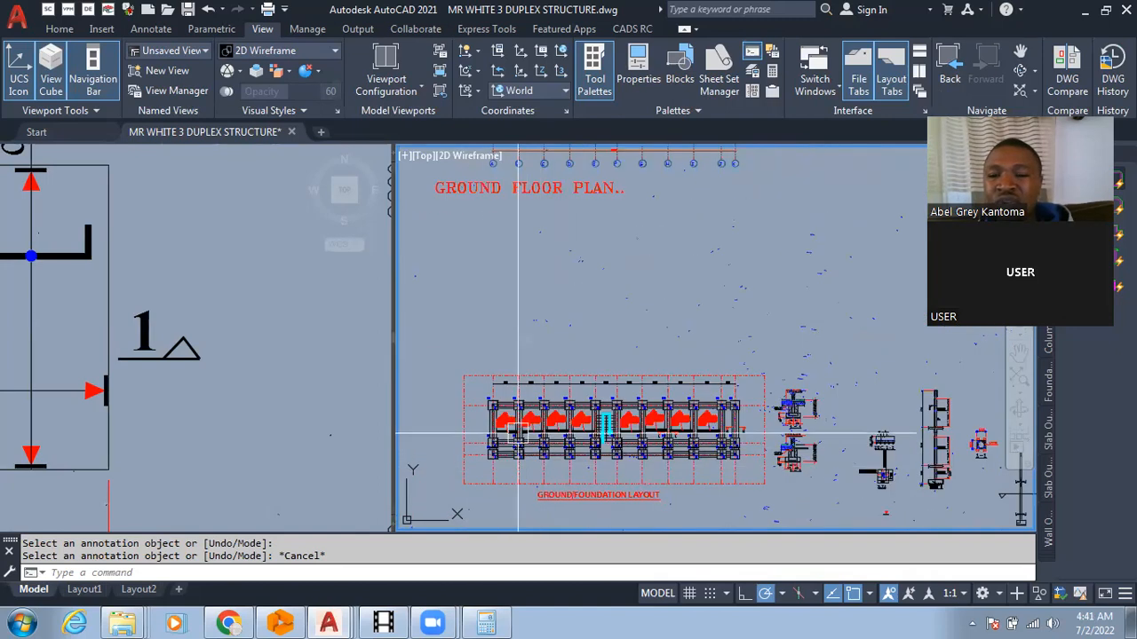
{"action": "scroll", "coordinate": [568, 382], "scroll_direction": "down", "scroll_amount": 4}
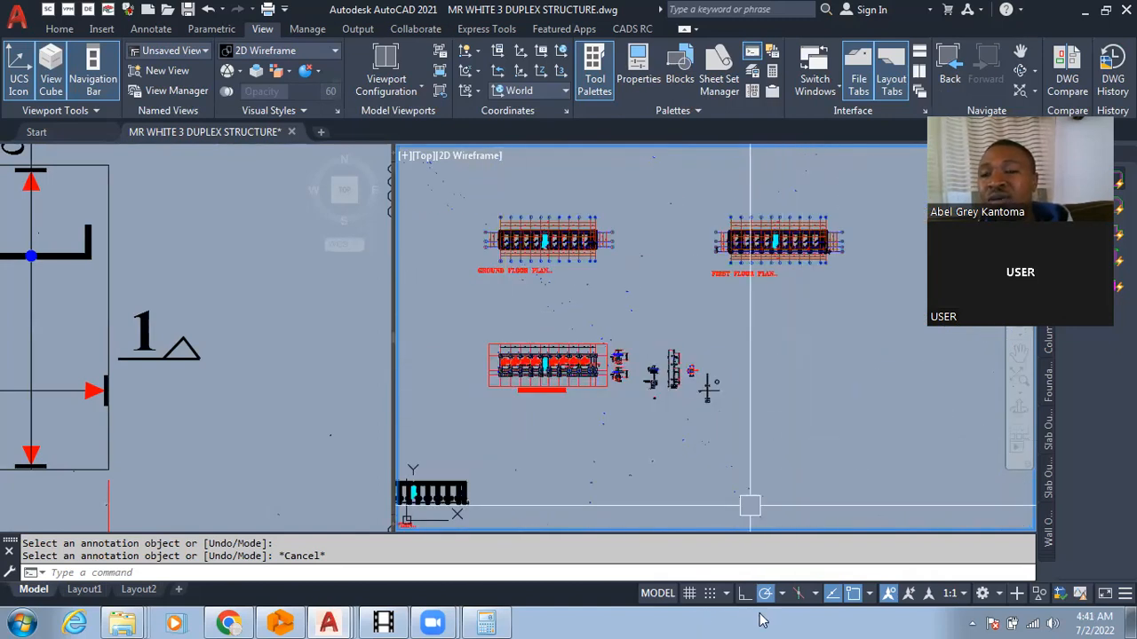
{"action": "scroll", "coordinate": [699, 378], "scroll_direction": "up", "scroll_amount": 6}
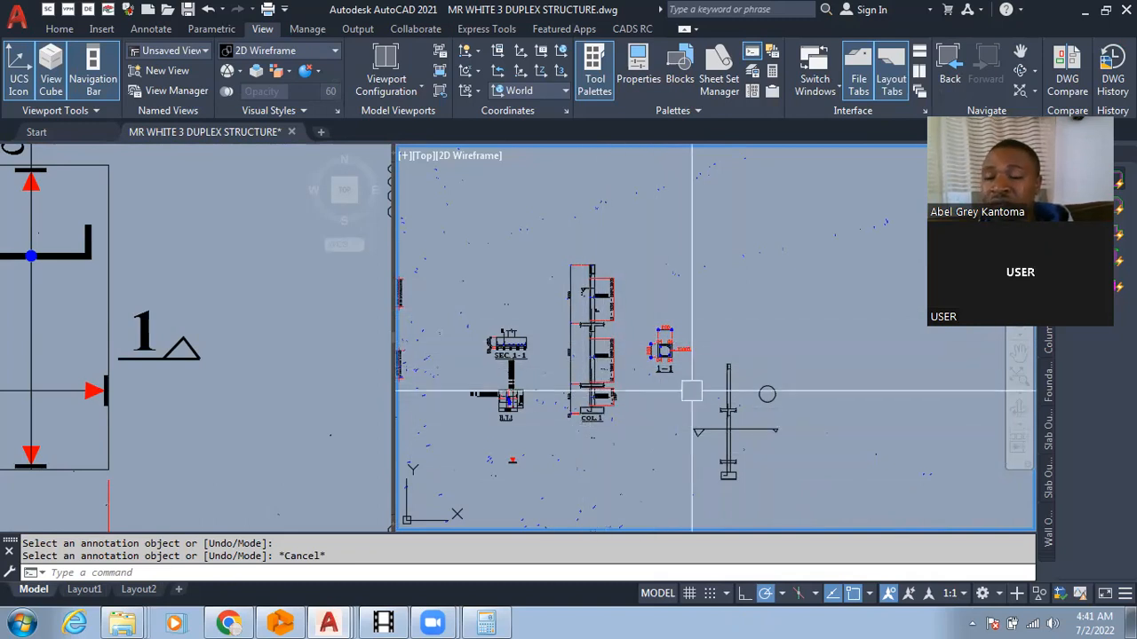
{"action": "scroll", "coordinate": [626, 302], "scroll_direction": "up", "scroll_amount": 6}
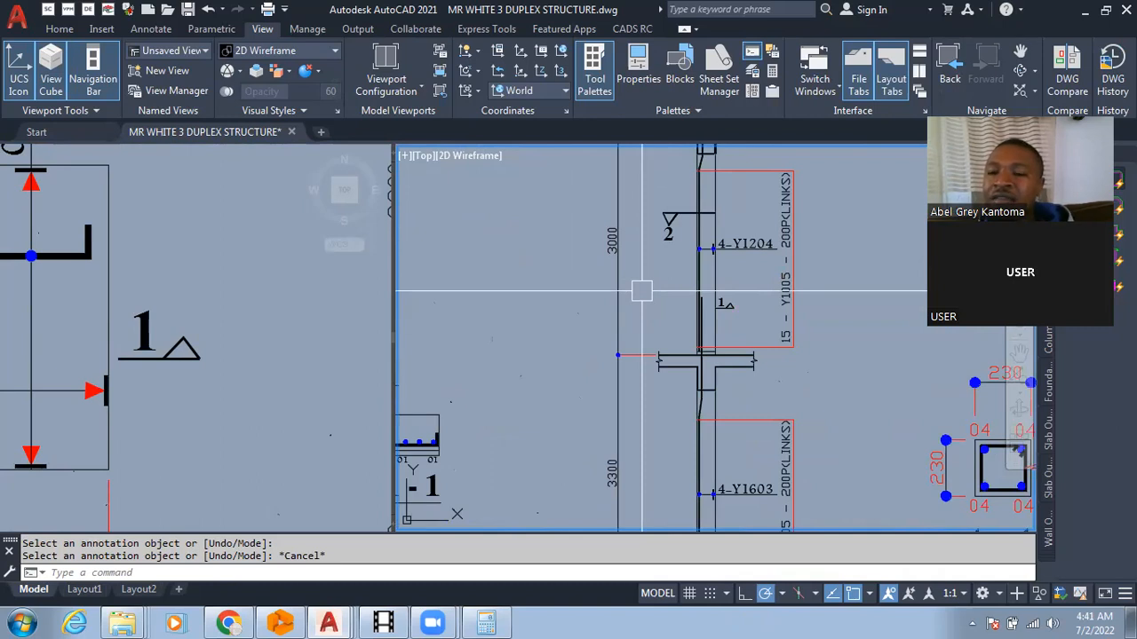
{"action": "scroll", "coordinate": [641, 291], "scroll_direction": "down", "scroll_amount": 7}
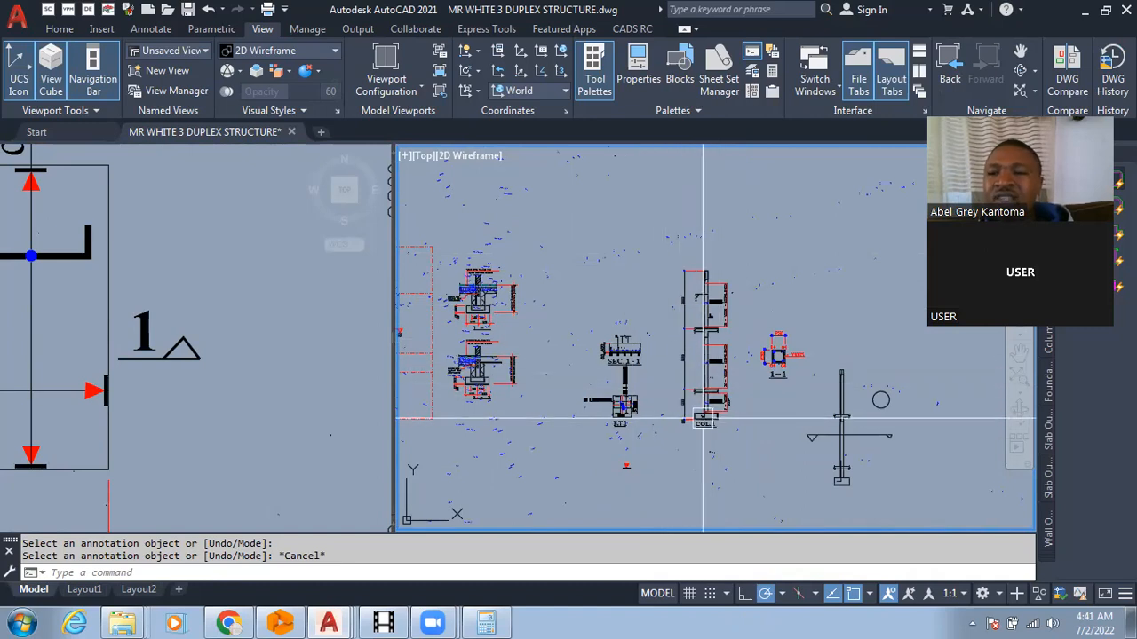
{"action": "scroll", "coordinate": [722, 382], "scroll_direction": "up", "scroll_amount": 2}
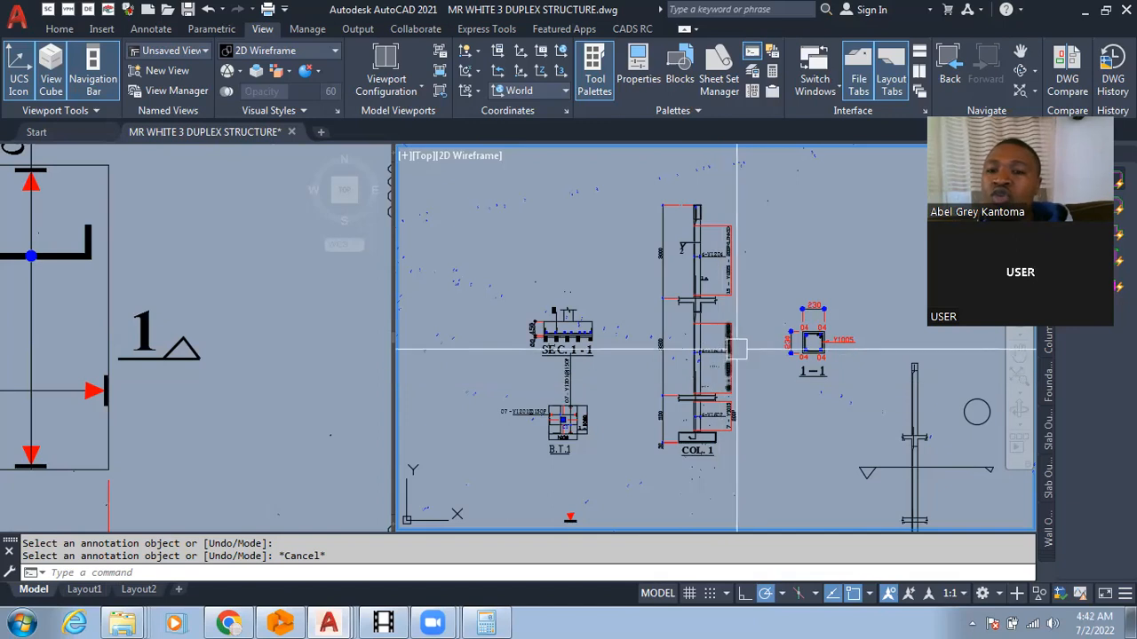
Delete section mark 2 from COL. 1, above the 4-Y1204 label.
{"action": "scroll", "coordinate": [836, 336], "scroll_direction": "up", "scroll_amount": 2}
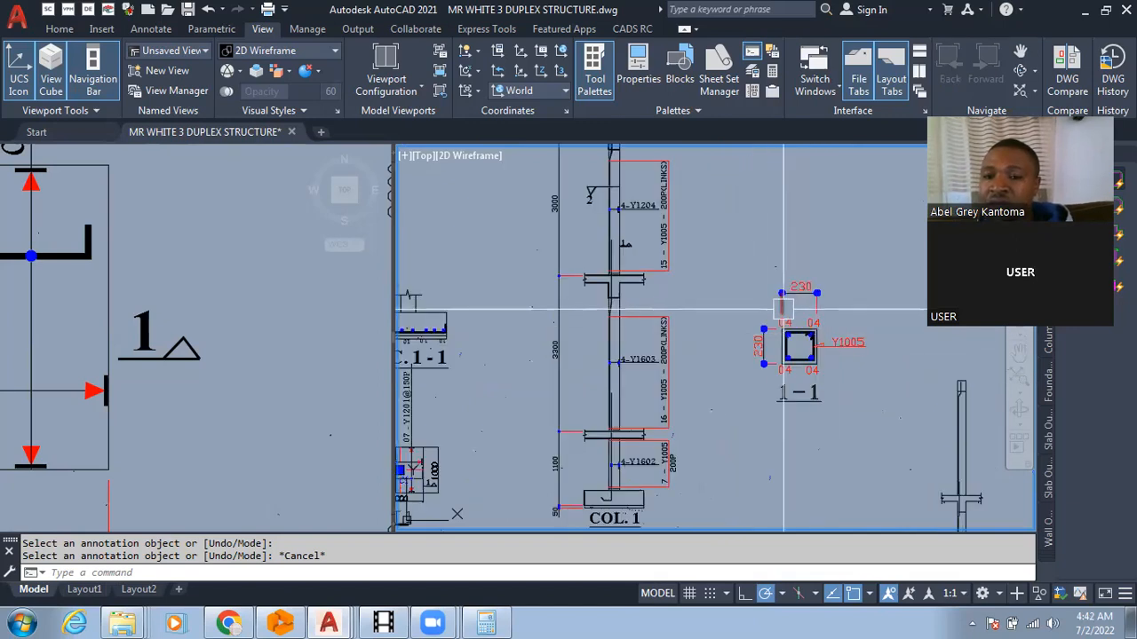
{"action": "scroll", "coordinate": [780, 346], "scroll_direction": "down", "scroll_amount": 2}
{"action": "scroll", "coordinate": [588, 373], "scroll_direction": "down", "scroll_amount": 1}
{"action": "scroll", "coordinate": [742, 329], "scroll_direction": "up", "scroll_amount": 3}
{"action": "scroll", "coordinate": [759, 342], "scroll_direction": "down", "scroll_amount": 2}
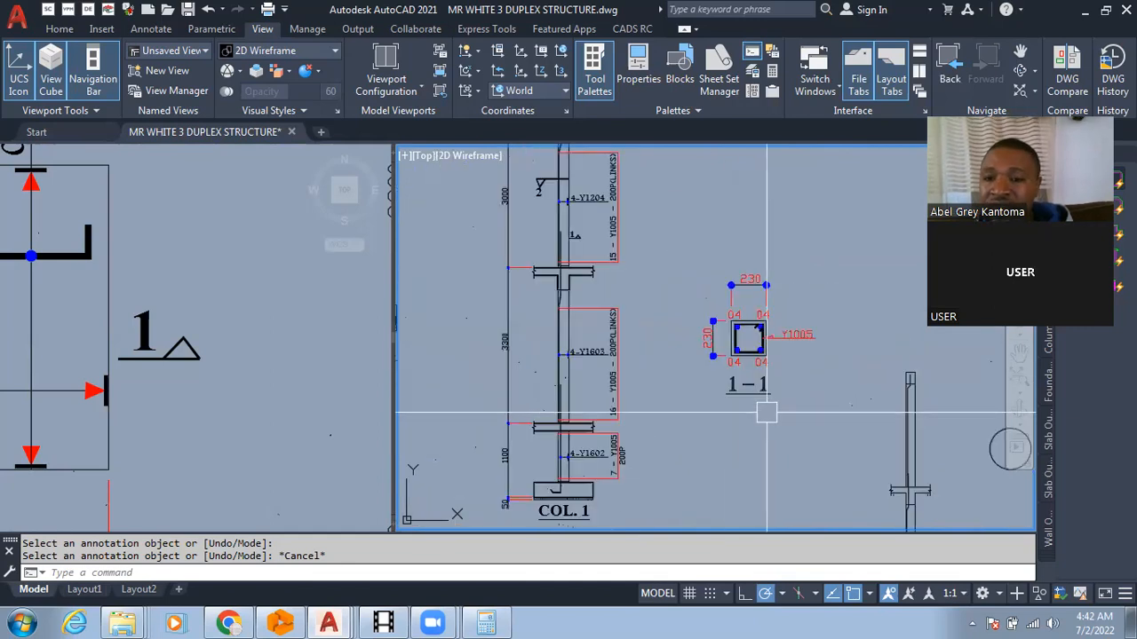
{"action": "scroll", "coordinate": [667, 232], "scroll_direction": "up", "scroll_amount": 4}
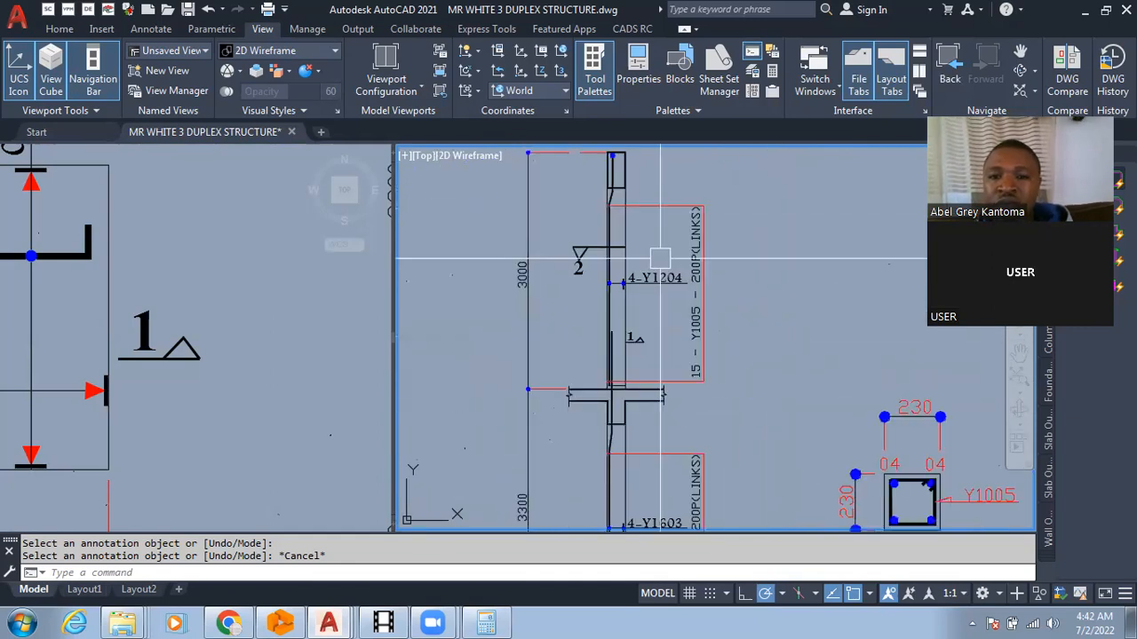
{"action": "scroll", "coordinate": [577, 255], "scroll_direction": "up", "scroll_amount": 2}
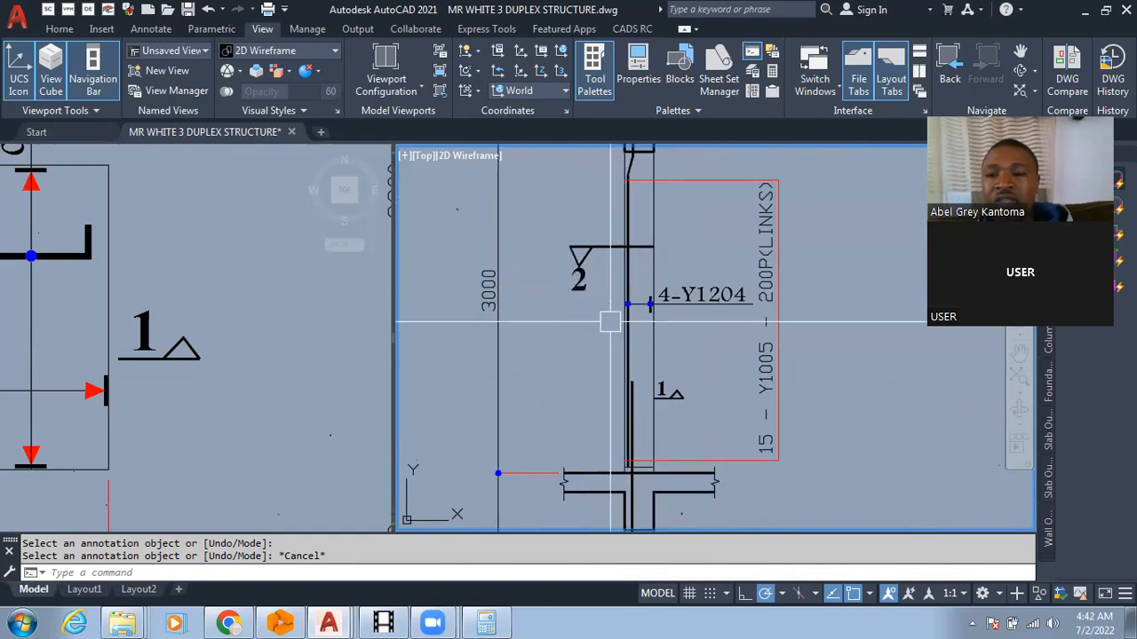
{"action": "left_click", "coordinate": [593, 206]}
{"action": "left_click", "coordinate": [553, 299]}
{"action": "key", "text": "Return"}
{"action": "scroll", "coordinate": [677, 347], "scroll_direction": "up", "scroll_amount": 1}
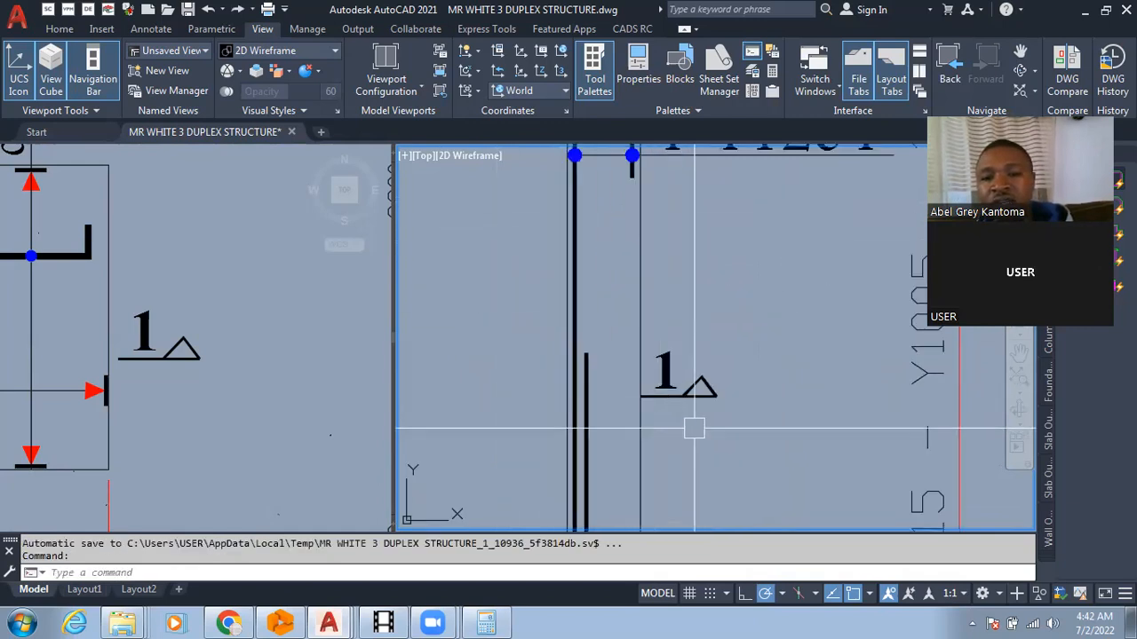
Compare COL. 1 and its section mark 1 with the 230 by 230 section 1-1 and the neighbouring B.T.1 details.
{"action": "scroll", "coordinate": [665, 256], "scroll_direction": "down", "scroll_amount": 3}
{"action": "scroll", "coordinate": [798, 398], "scroll_direction": "down", "scroll_amount": 1}
{"action": "scroll", "coordinate": [799, 399], "scroll_direction": "up", "scroll_amount": 3}
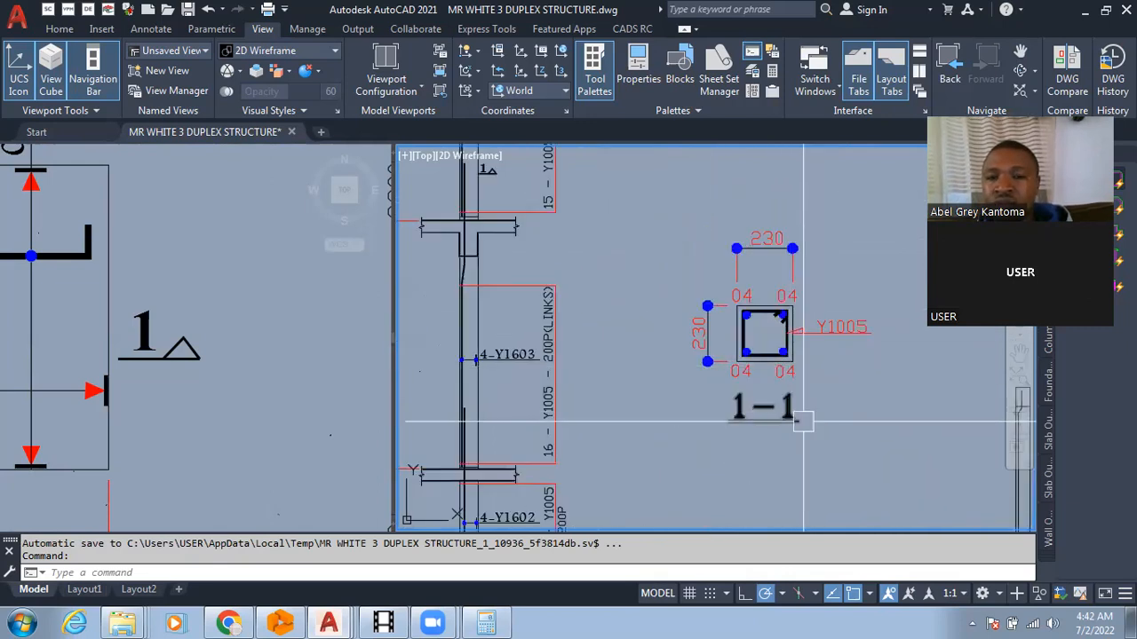
{"action": "scroll", "coordinate": [802, 418], "scroll_direction": "down", "scroll_amount": 2}
{"action": "scroll", "coordinate": [777, 456], "scroll_direction": "up", "scroll_amount": 4}
{"action": "scroll", "coordinate": [824, 409], "scroll_direction": "down", "scroll_amount": 3}
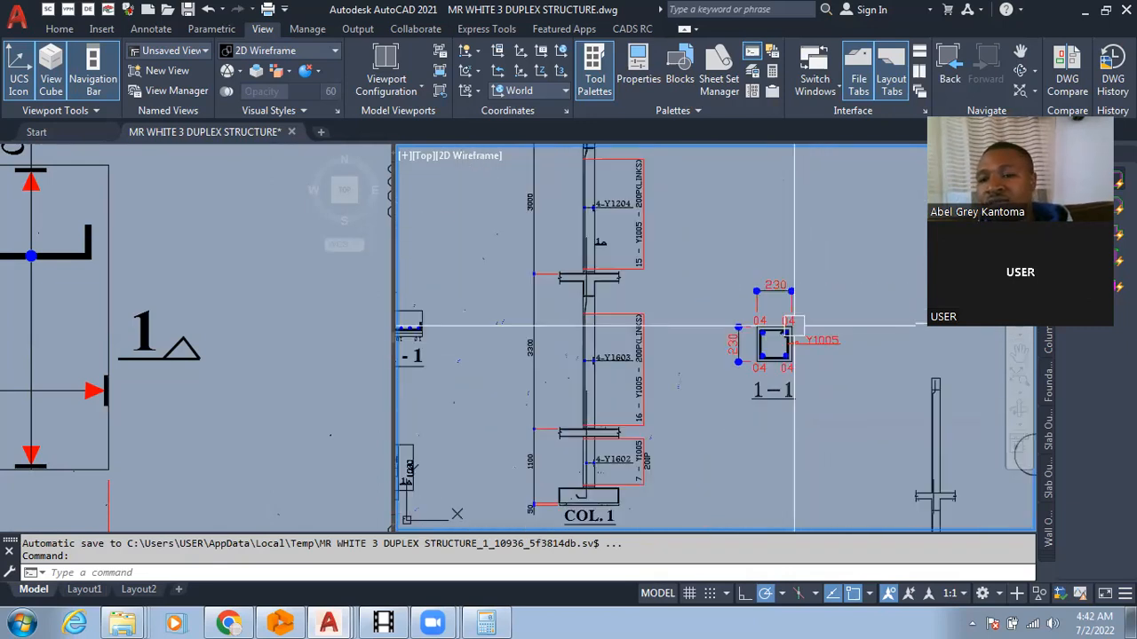
{"action": "scroll", "coordinate": [799, 347], "scroll_direction": "up", "scroll_amount": 1}
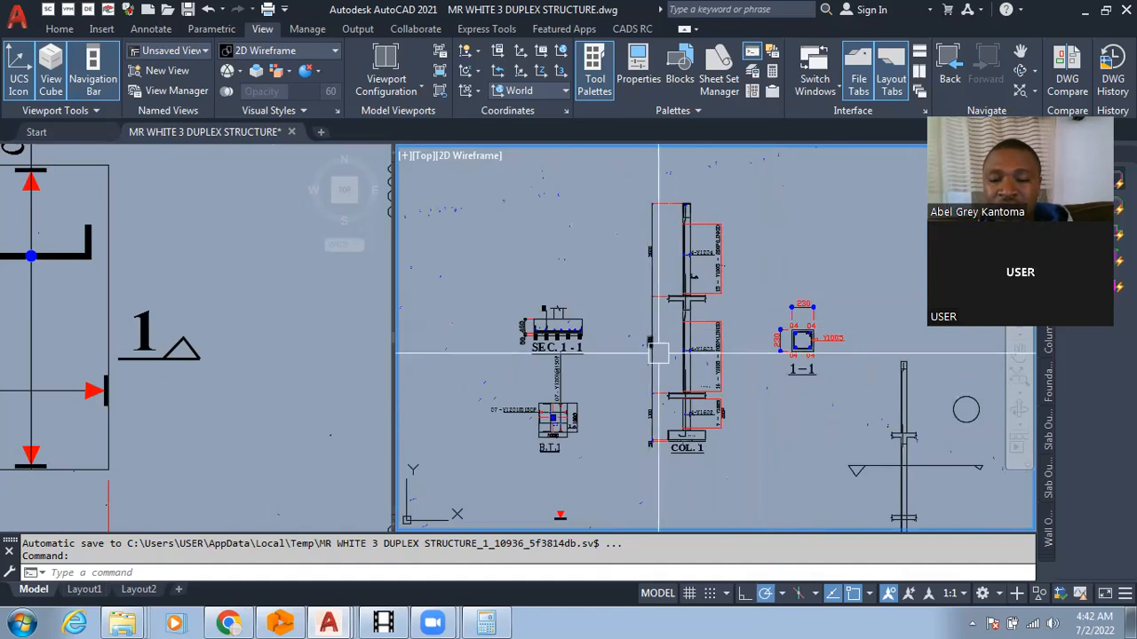
{"action": "scroll", "coordinate": [651, 315], "scroll_direction": "up", "scroll_amount": 2}
{"action": "scroll", "coordinate": [651, 314], "scroll_direction": "down", "scroll_amount": 3}
{"action": "scroll", "coordinate": [737, 248], "scroll_direction": "up", "scroll_amount": 2}
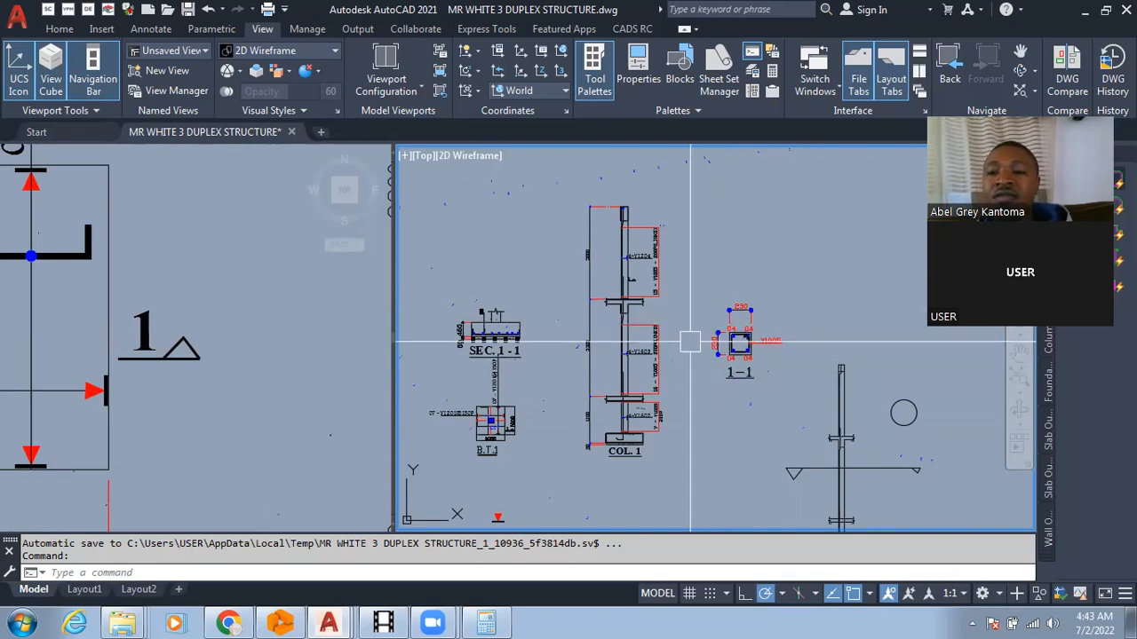
{"action": "scroll", "coordinate": [682, 259], "scroll_direction": "up", "scroll_amount": 2}
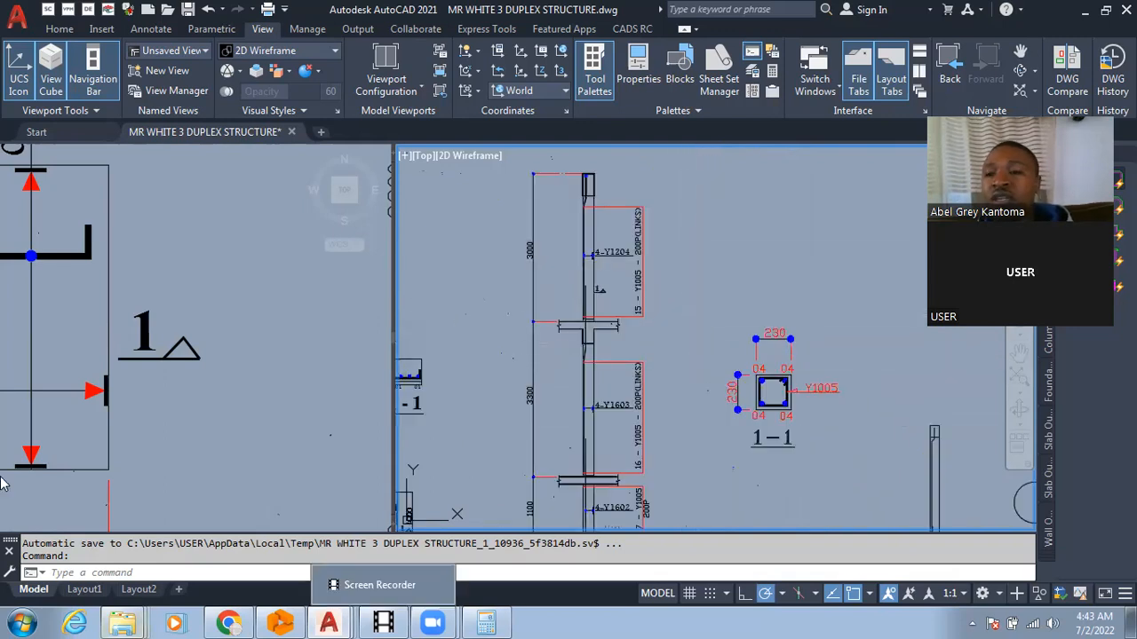
{"action": "scroll", "coordinate": [625, 252], "scroll_direction": "down", "scroll_amount": 4}
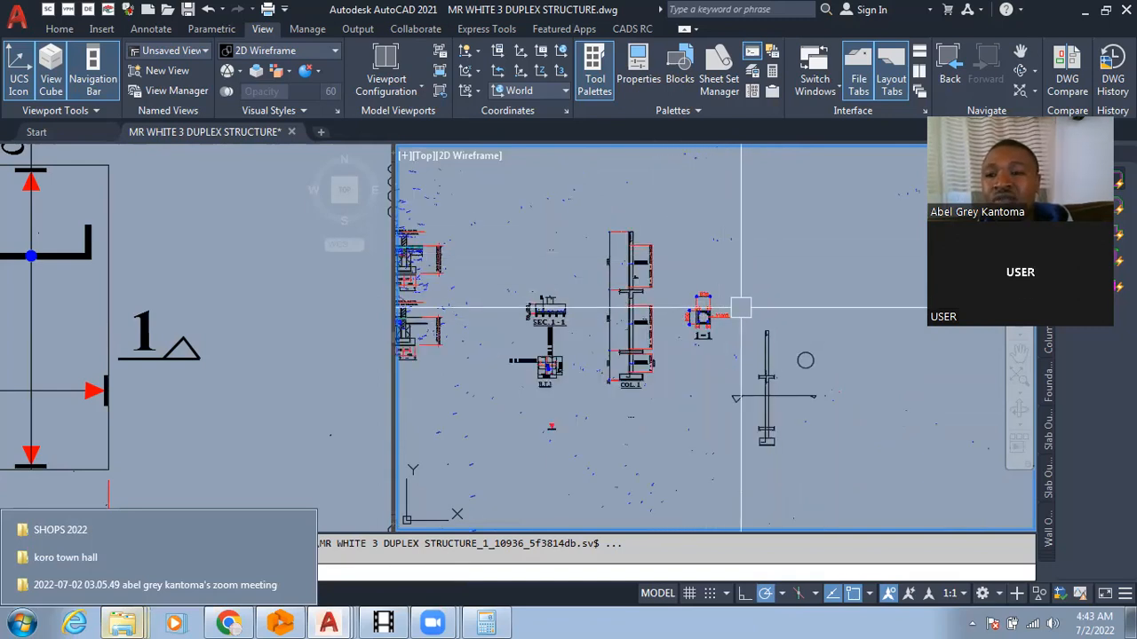
{"action": "scroll", "coordinate": [731, 355], "scroll_direction": "up", "scroll_amount": 2}
{"action": "scroll", "coordinate": [731, 355], "scroll_direction": "down", "scroll_amount": 1}
{"action": "scroll", "coordinate": [737, 364], "scroll_direction": "up", "scroll_amount": 2}
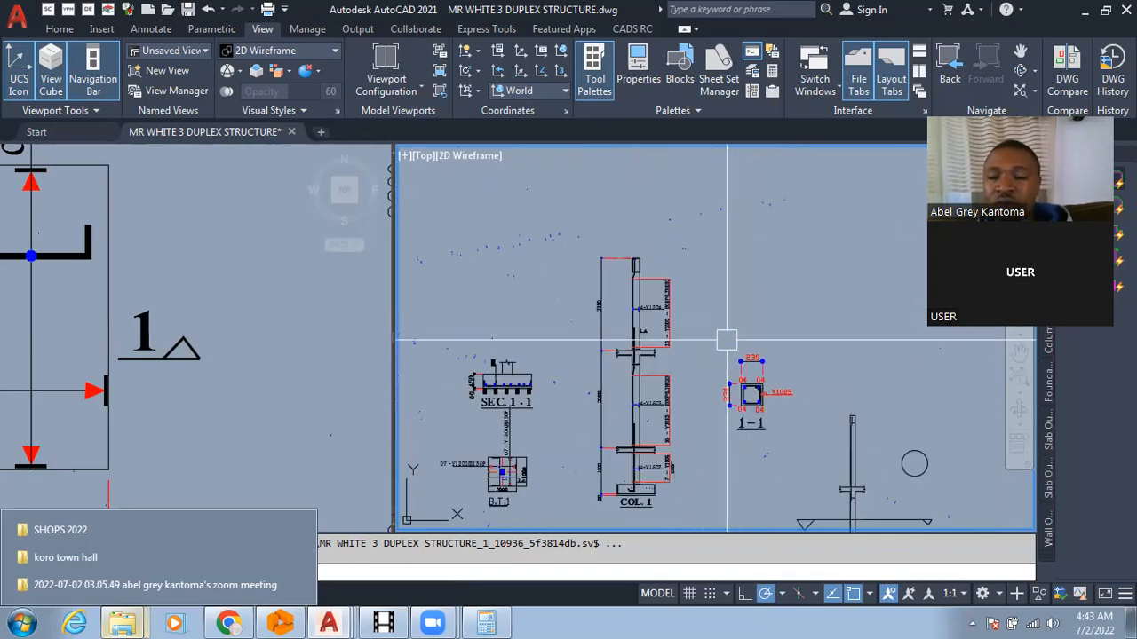
{"action": "scroll", "coordinate": [729, 391], "scroll_direction": "up", "scroll_amount": 1}
{"action": "scroll", "coordinate": [773, 355], "scroll_direction": "up", "scroll_amount": 2}
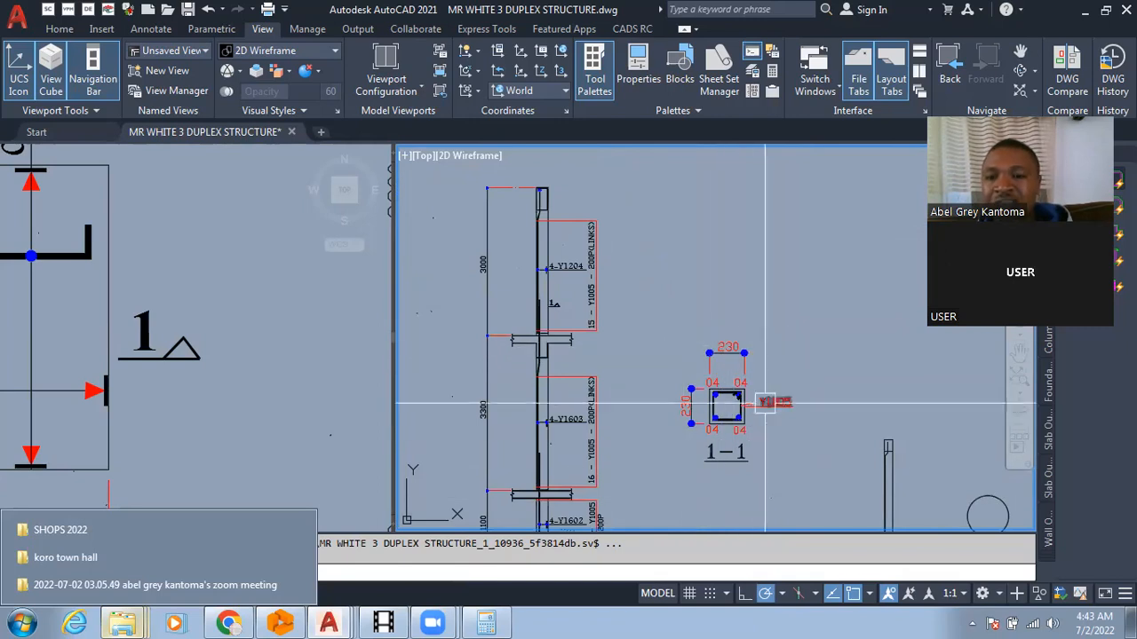
Examine section 1-1 closely, checking the Y1005 link, its hooked corner, the four 04 corner bars and the surrounding concrete cover.
{"action": "scroll", "coordinate": [752, 421], "scroll_direction": "up", "scroll_amount": 4}
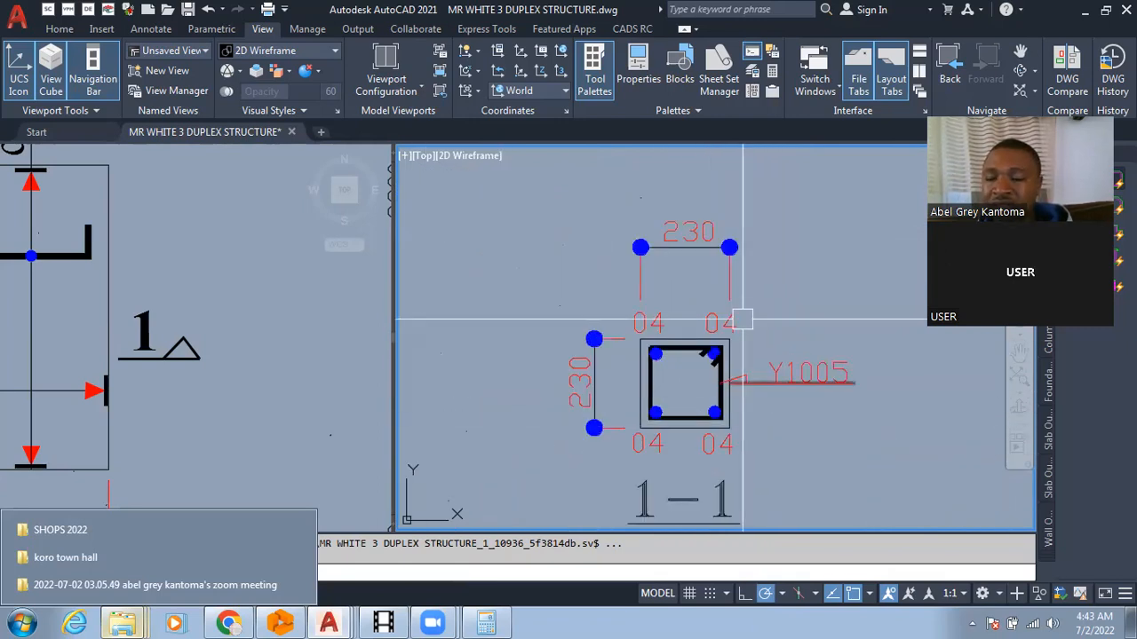
{"action": "scroll", "coordinate": [746, 322], "scroll_direction": "down", "scroll_amount": 5}
{"action": "scroll", "coordinate": [755, 306], "scroll_direction": "up", "scroll_amount": 8}
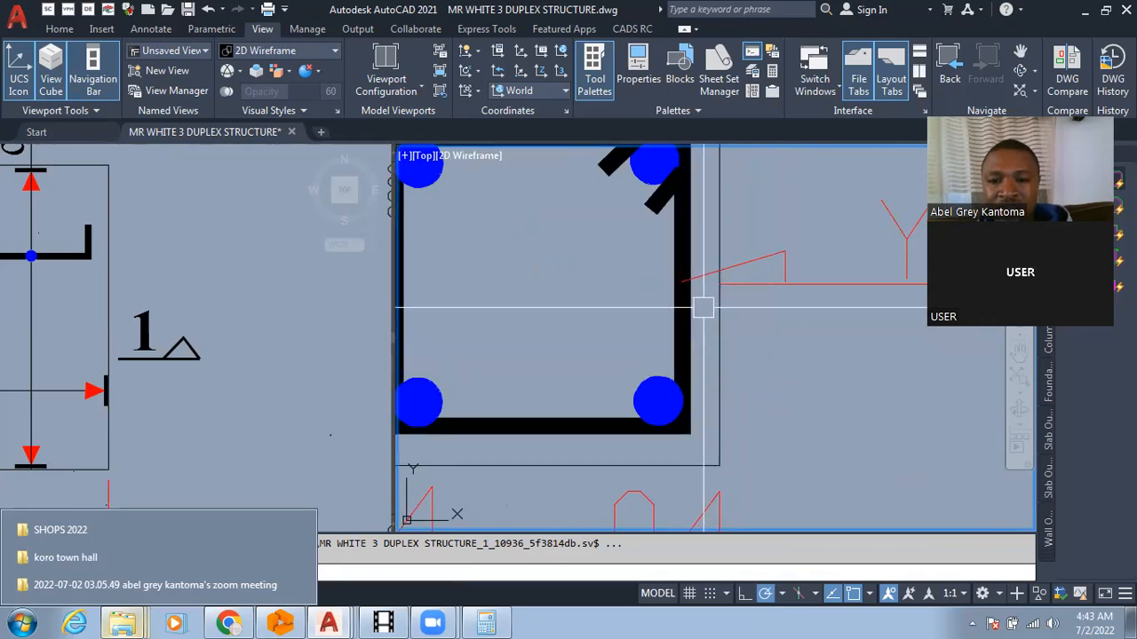
{"action": "scroll", "coordinate": [705, 391], "scroll_direction": "down", "scroll_amount": 2}
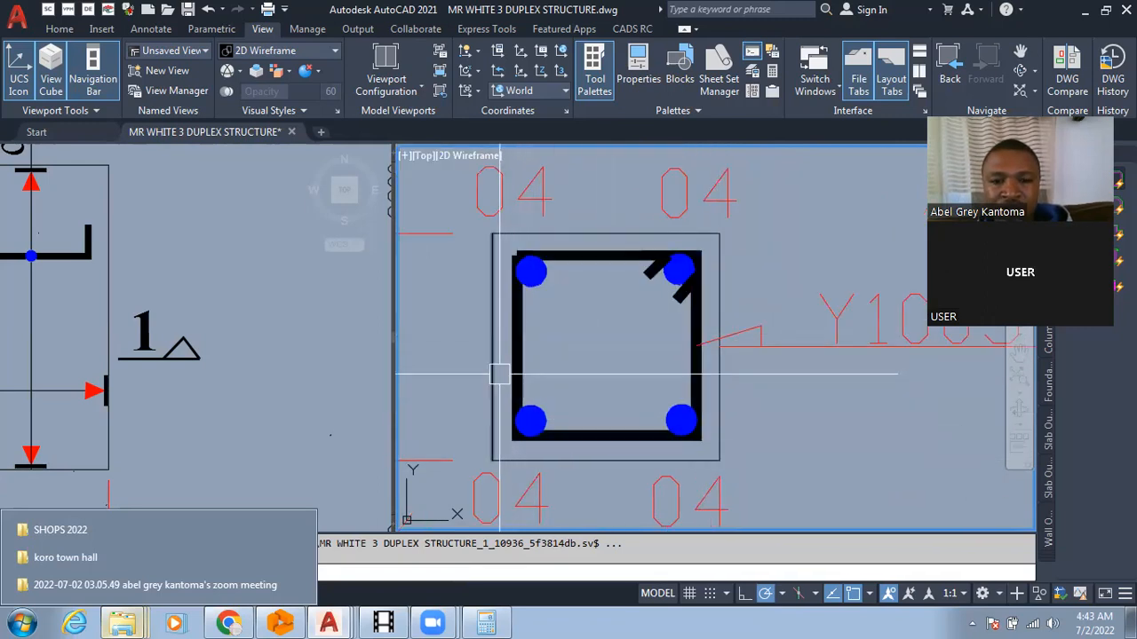
{"action": "scroll", "coordinate": [695, 242], "scroll_direction": "up", "scroll_amount": 2}
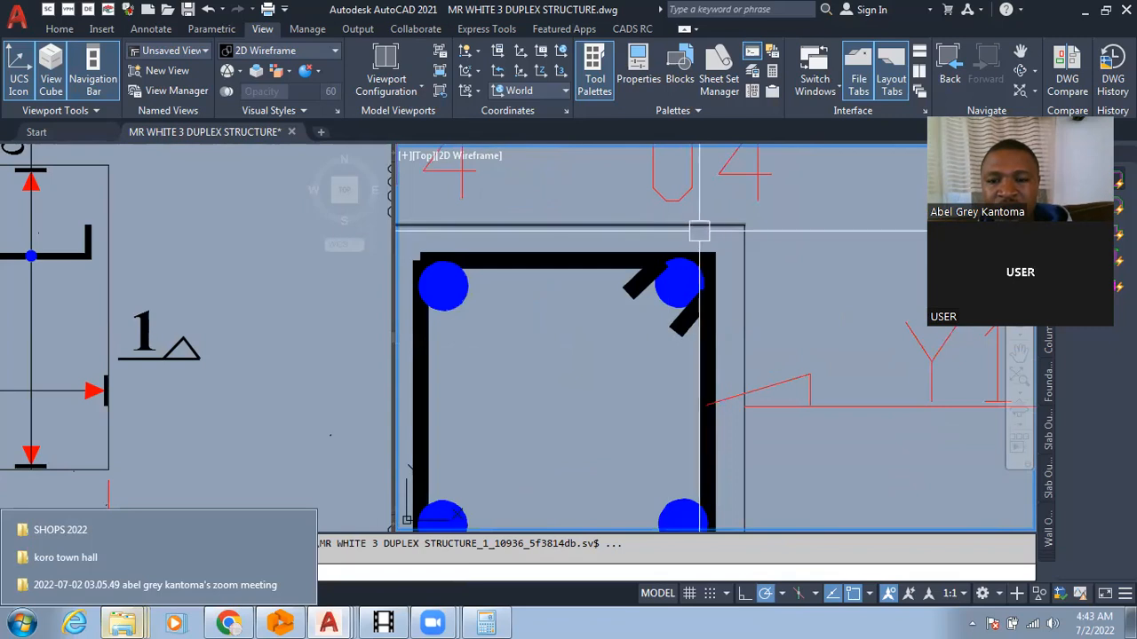
{"action": "scroll", "coordinate": [739, 257], "scroll_direction": "down", "scroll_amount": 3}
{"action": "scroll", "coordinate": [744, 355], "scroll_direction": "up", "scroll_amount": 3}
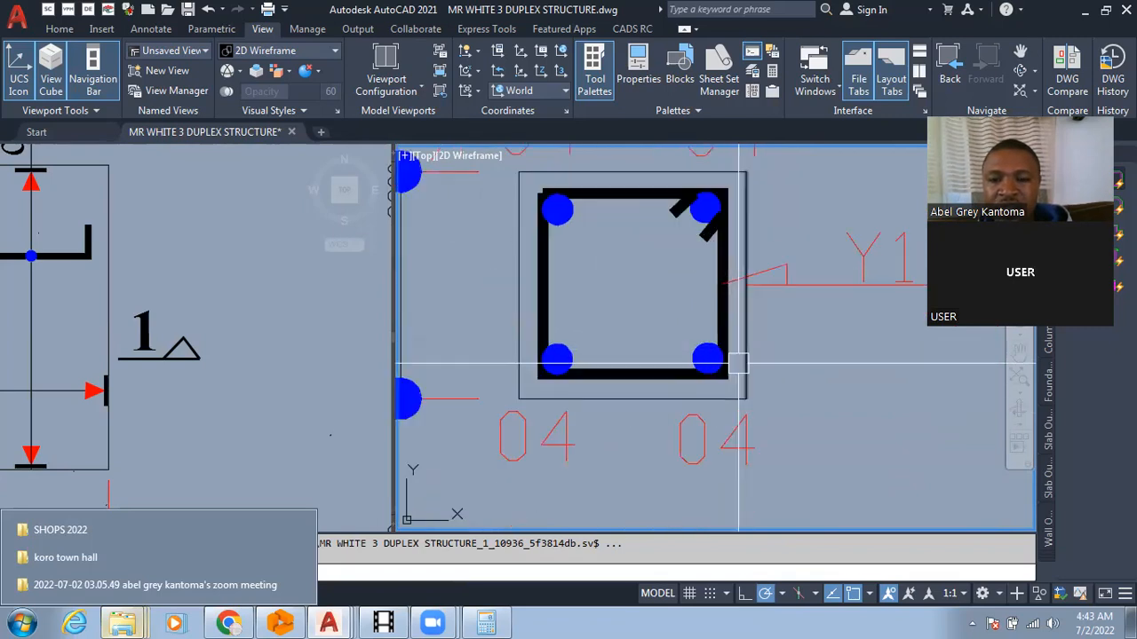
{"action": "scroll", "coordinate": [684, 417], "scroll_direction": "down", "scroll_amount": 1}
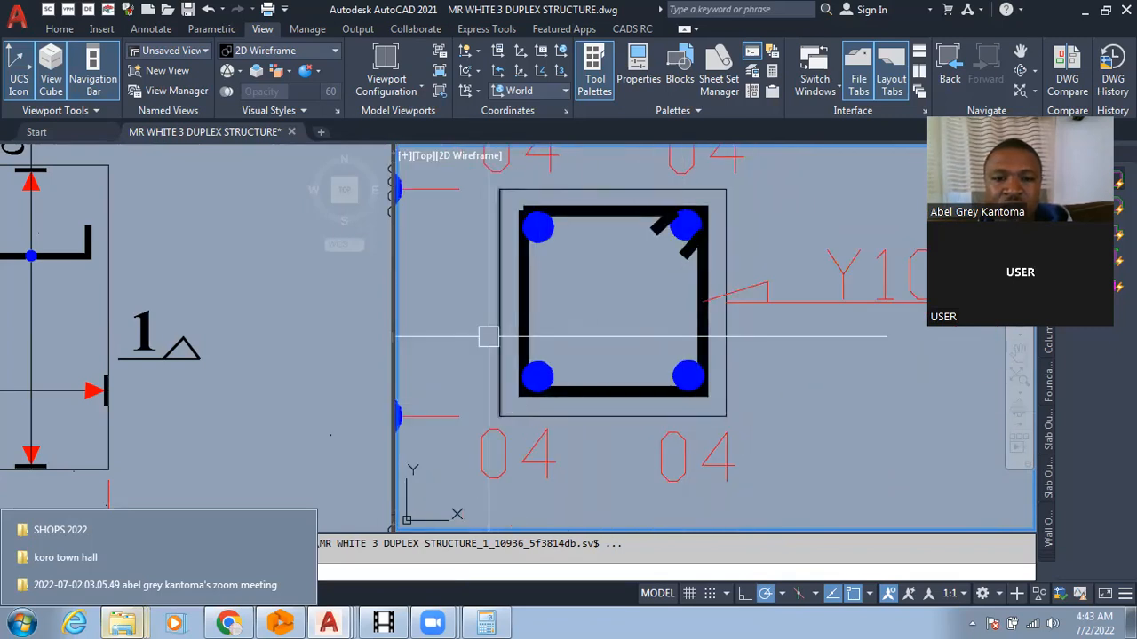
Review the overall arrangement of the drawing sheets, floor plans and foundation layout in both viewports, ending at COL. 1 and section 1-1.
{"action": "scroll", "coordinate": [720, 338], "scroll_direction": "down", "scroll_amount": 4}
{"action": "scroll", "coordinate": [730, 341], "scroll_direction": "down", "scroll_amount": 2}
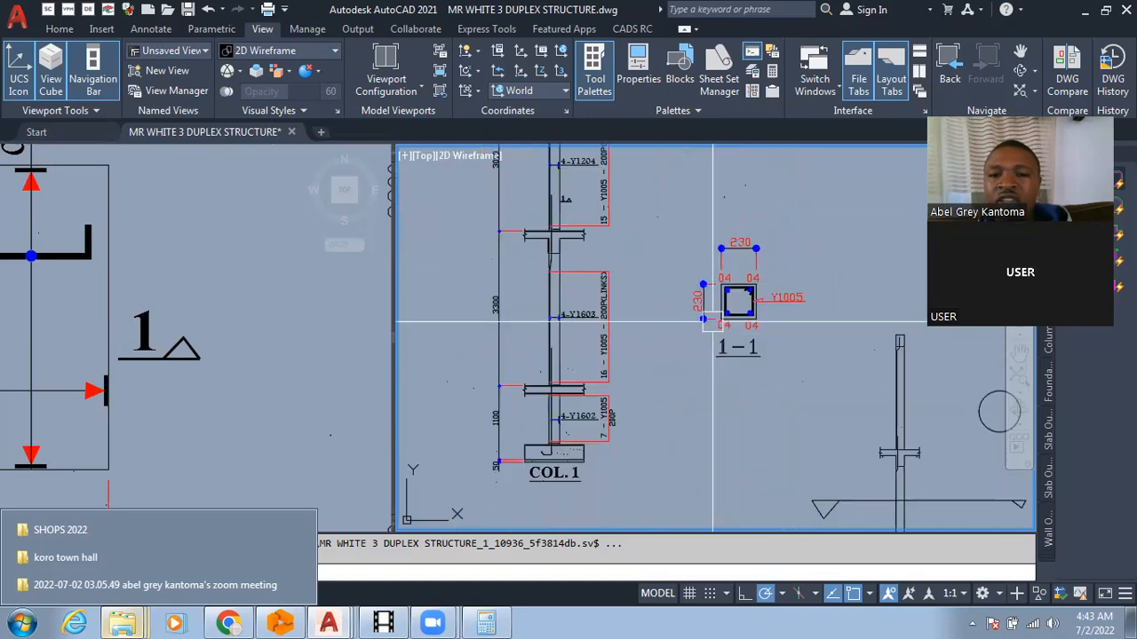
{"action": "scroll", "coordinate": [773, 336], "scroll_direction": "down", "scroll_amount": 5}
{"action": "scroll", "coordinate": [791, 336], "scroll_direction": "down", "scroll_amount": 3}
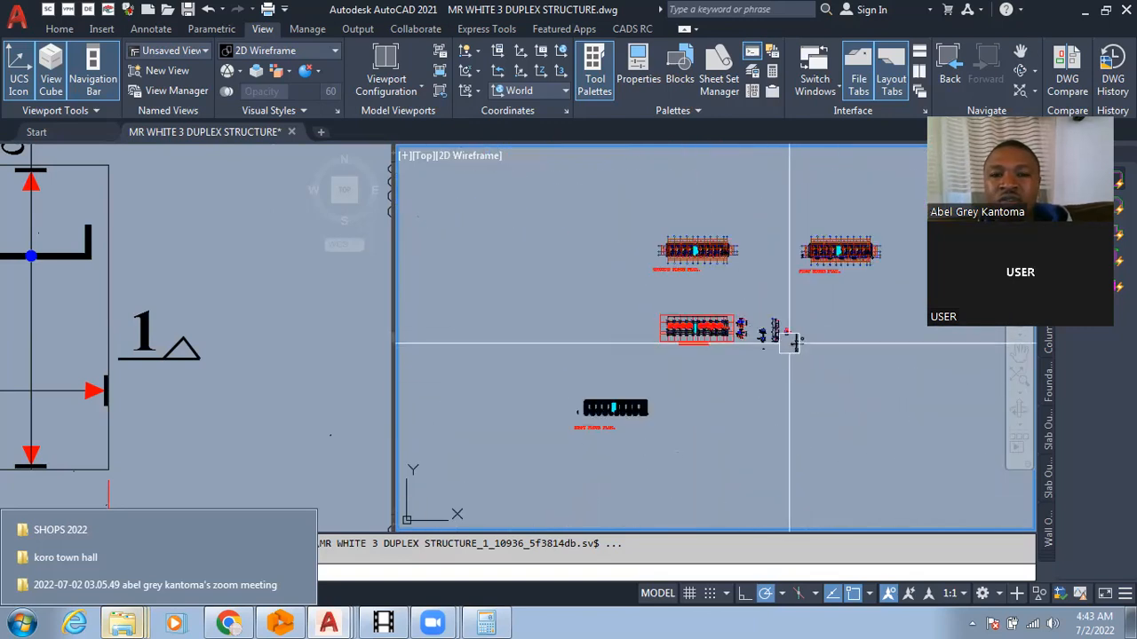
{"action": "scroll", "coordinate": [808, 373], "scroll_direction": "up", "scroll_amount": 5}
{"action": "left_click", "coordinate": [260, 349]}
{"action": "scroll", "coordinate": [260, 349], "scroll_direction": "down", "scroll_amount": 8}
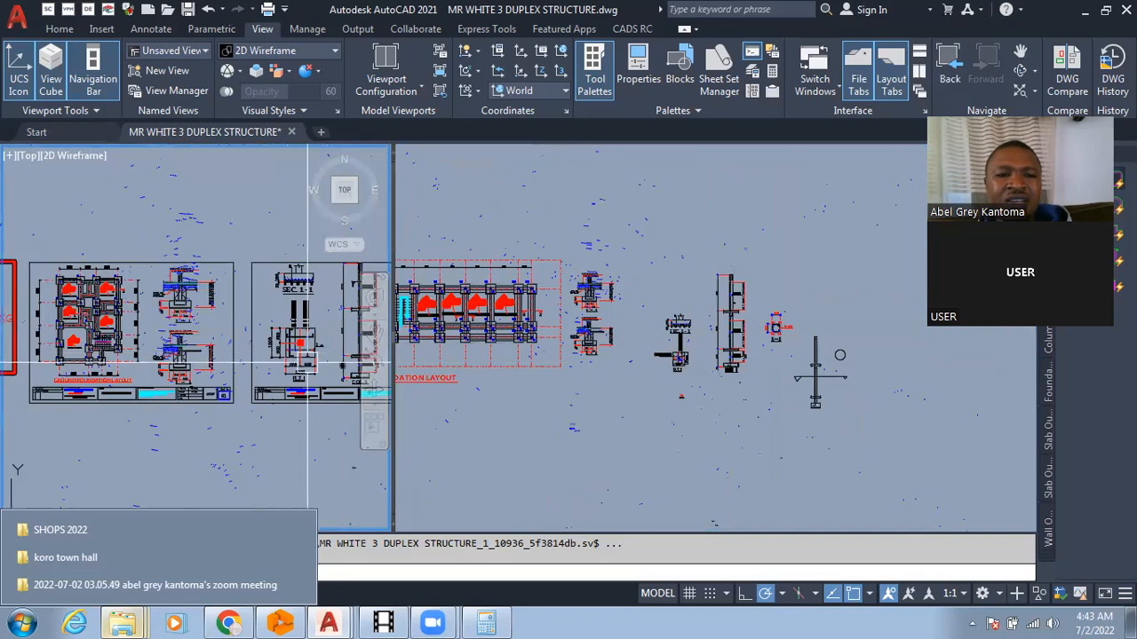
{"action": "scroll", "coordinate": [224, 353], "scroll_direction": "down", "scroll_amount": 3}
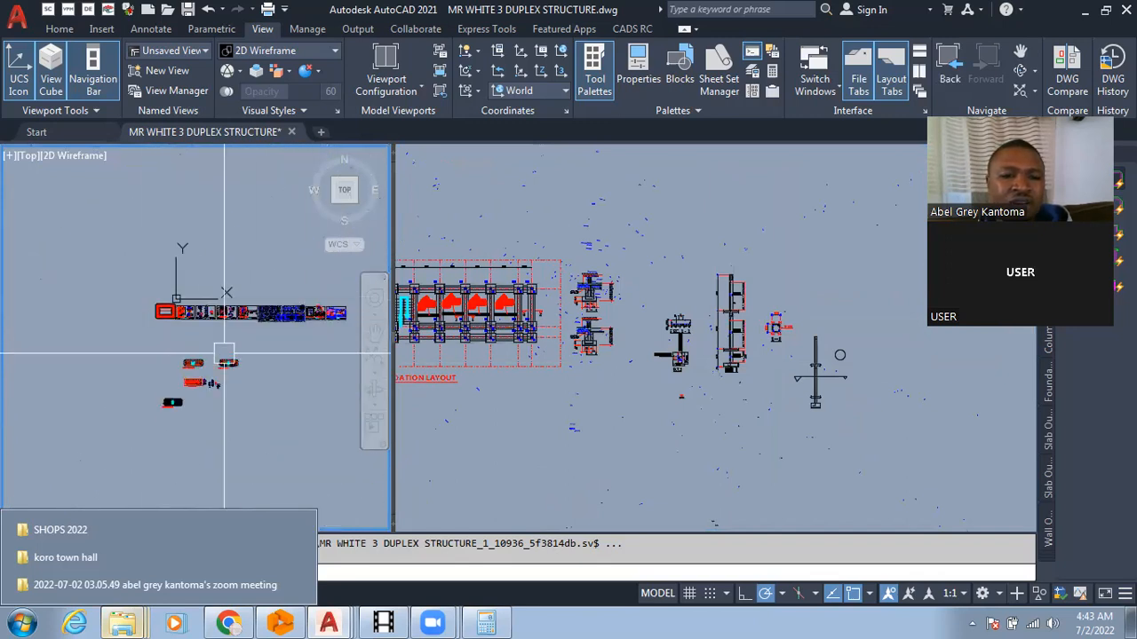
{"action": "left_click", "coordinate": [778, 373]}
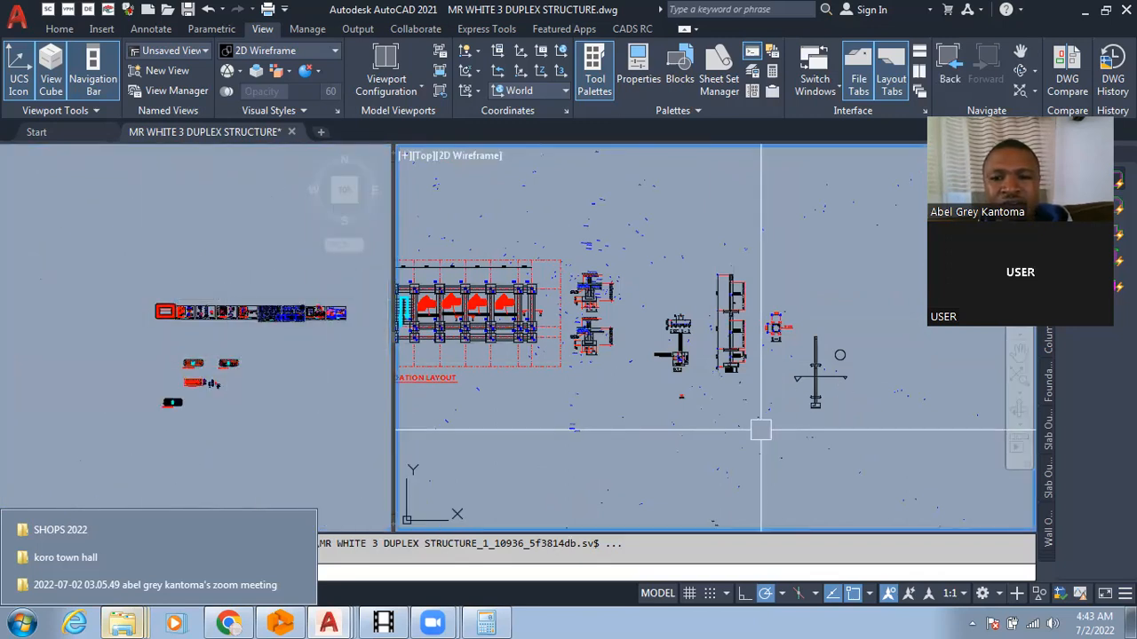
{"action": "scroll", "coordinate": [774, 369], "scroll_direction": "up", "scroll_amount": 2}
Switch to the other open AutoCAD drawing and activate the viewport showing its slab reinforcement plan.
{"action": "mouse_move", "coordinate": [425, 619]}
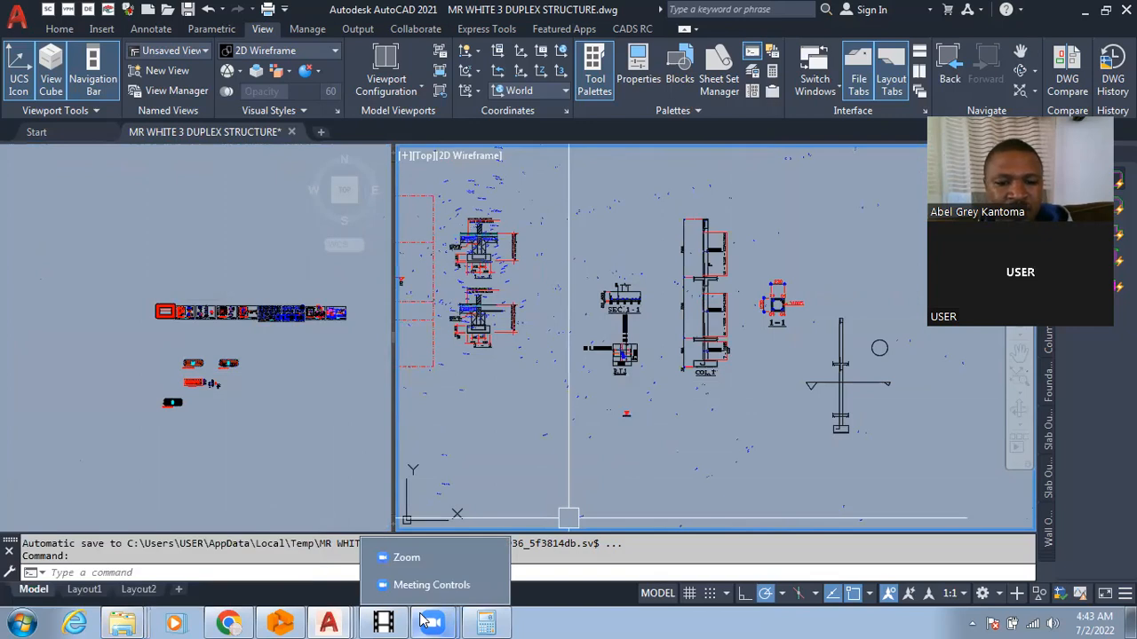
{"action": "mouse_move", "coordinate": [330, 621]}
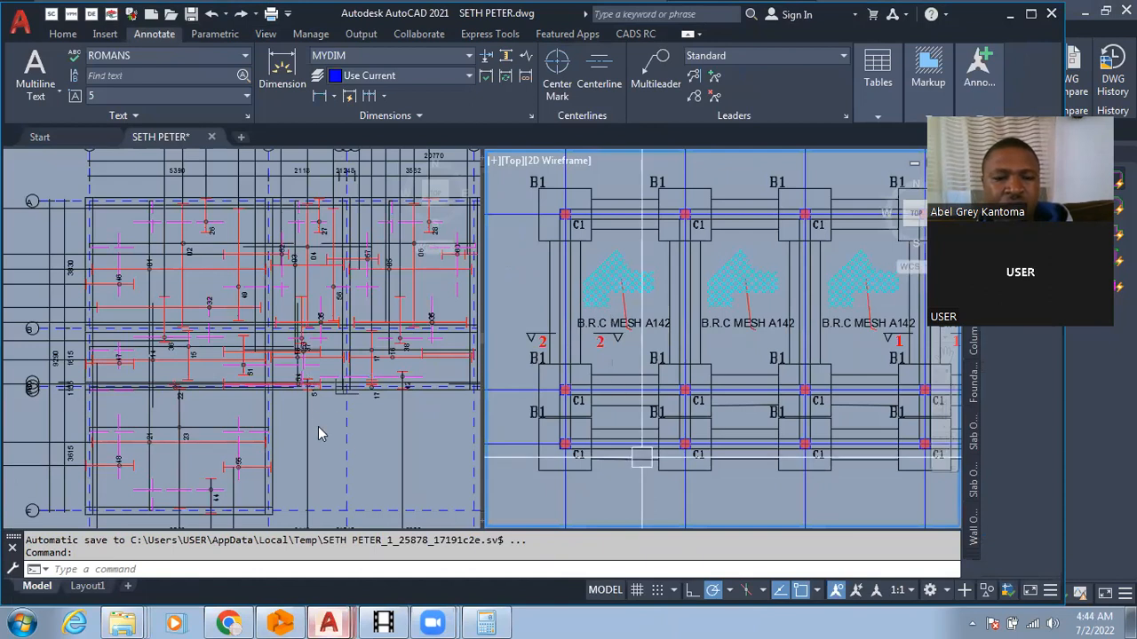
{"action": "left_click", "coordinate": [344, 423]}
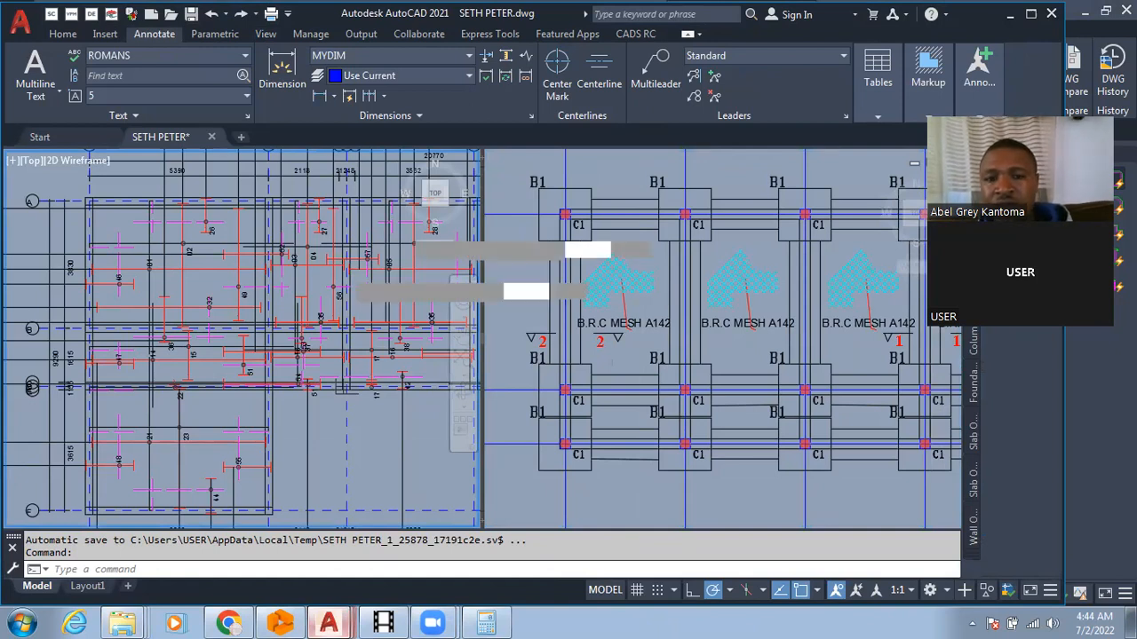
{"action": "left_click", "coordinate": [331, 424]}
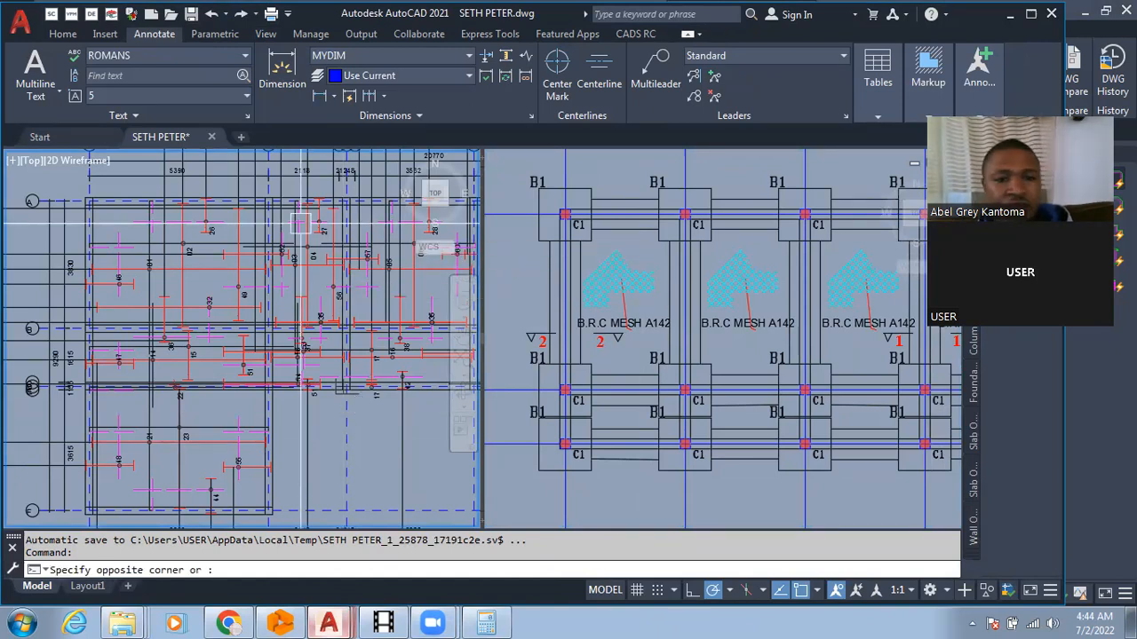
{"action": "key", "text": "Escape"}
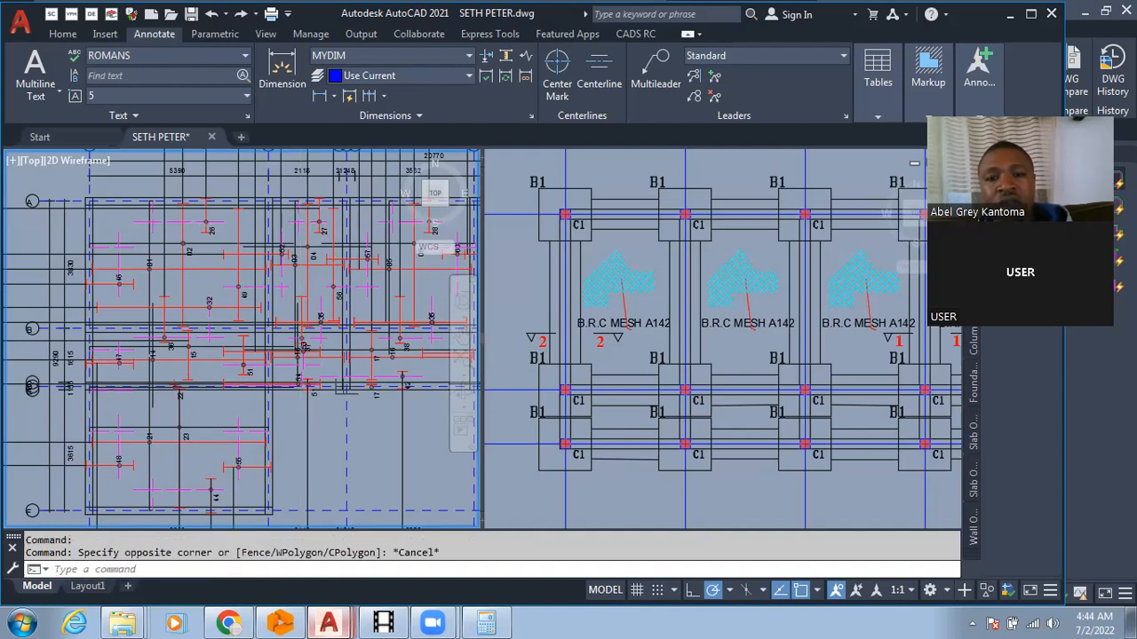
{"action": "left_click", "coordinate": [321, 433]}
{"action": "key", "text": "Escape"}
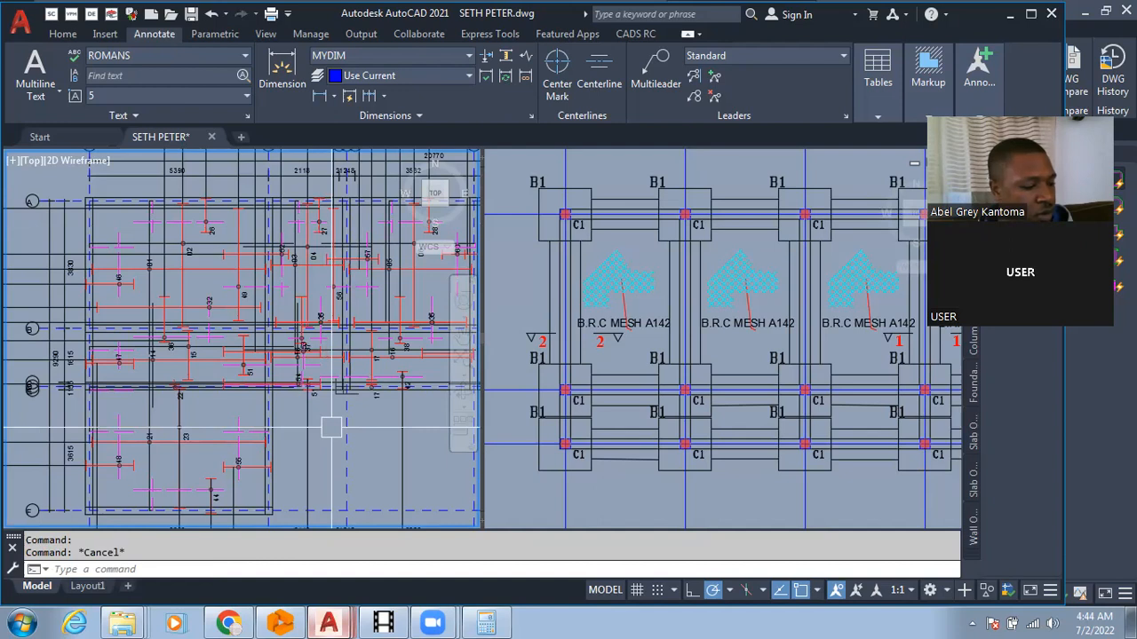
{"action": "left_click", "coordinate": [332, 430]}
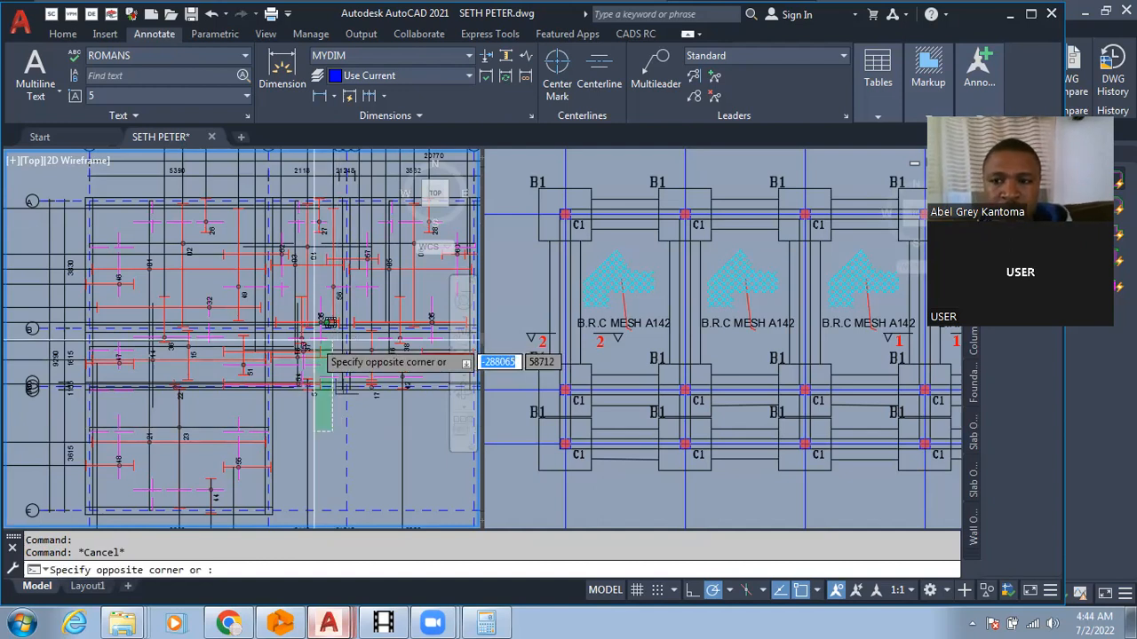
{"action": "key", "text": "Escape"}
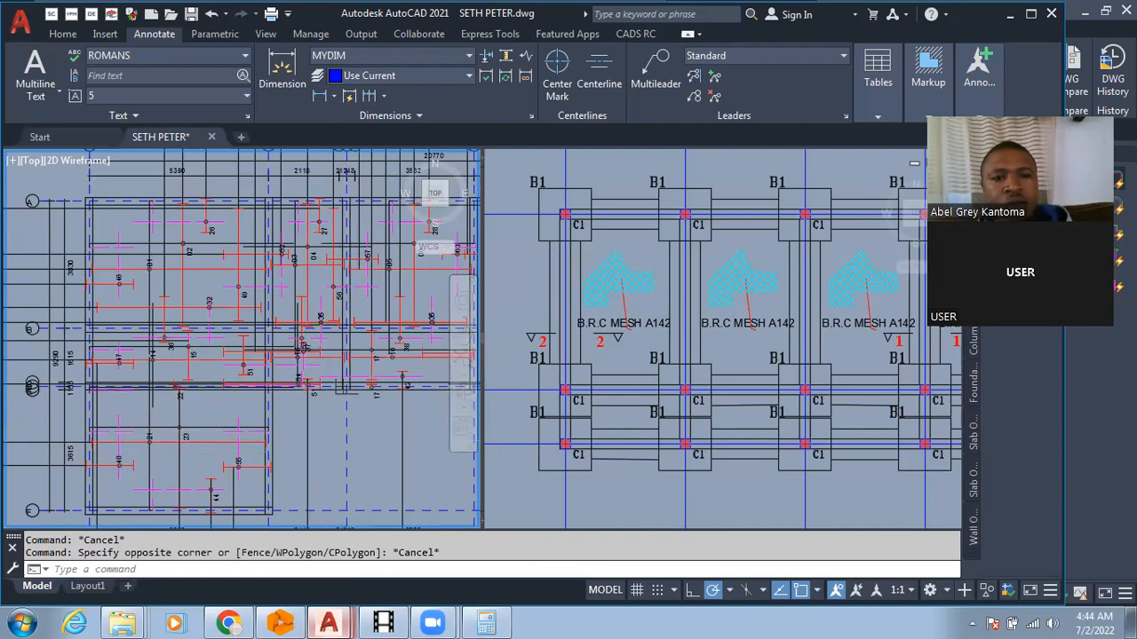
Review the row of drawing sheets outward from the slab detail, covering the slab/beam layout, foundation and notes sheets.
{"action": "mouse_move", "coordinate": [383, 621]}
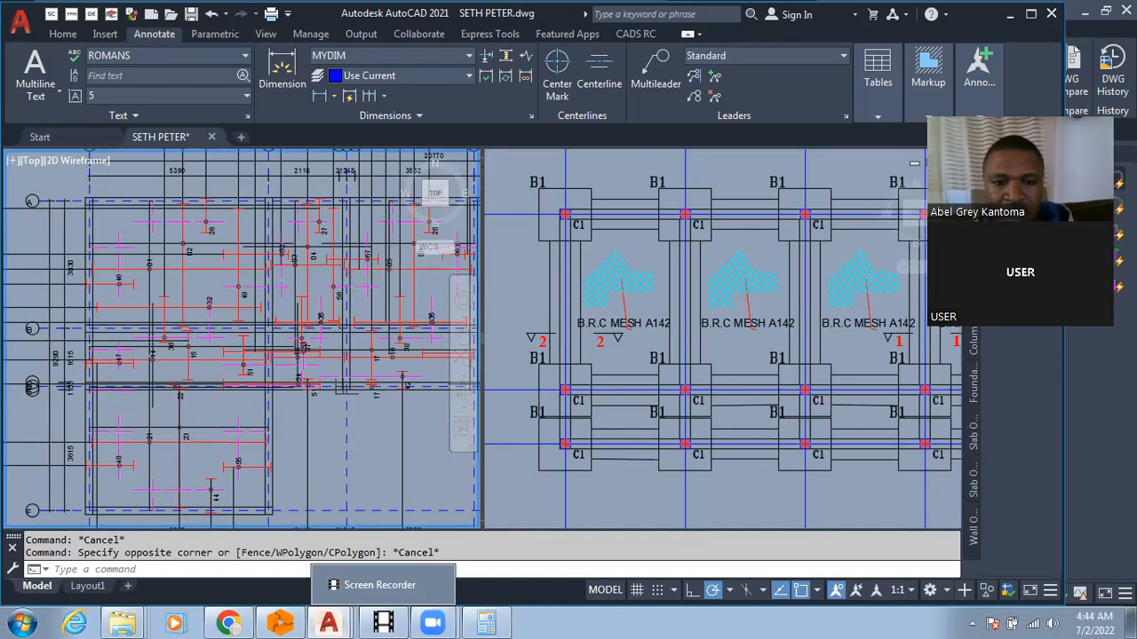
{"action": "scroll", "coordinate": [347, 380], "scroll_direction": "down", "scroll_amount": 4}
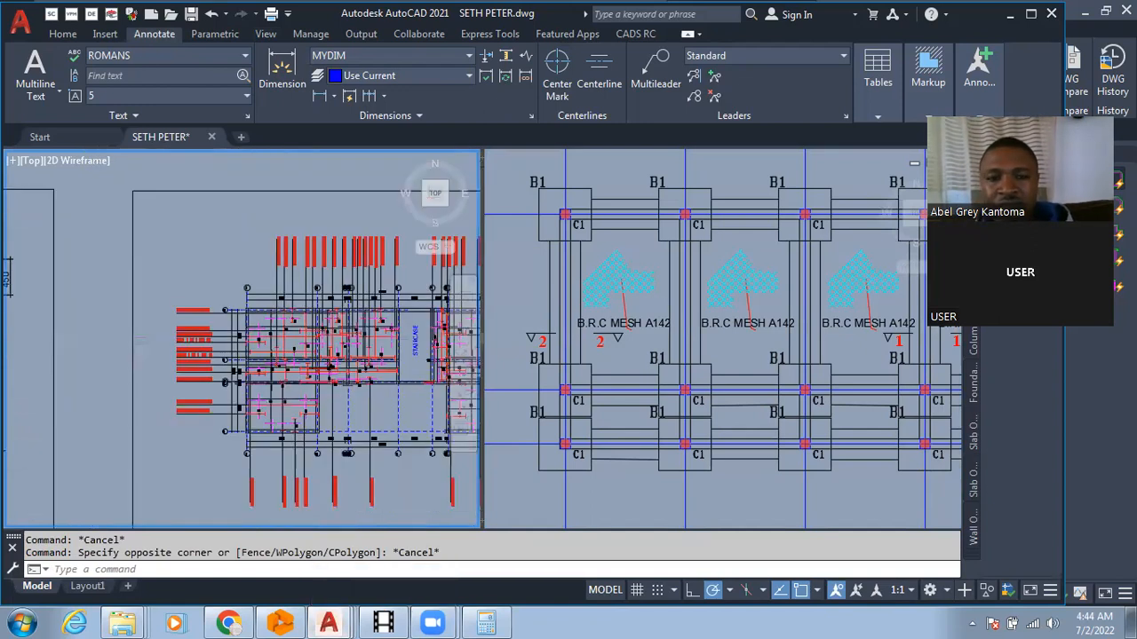
{"action": "scroll", "coordinate": [346, 377], "scroll_direction": "down", "scroll_amount": 2}
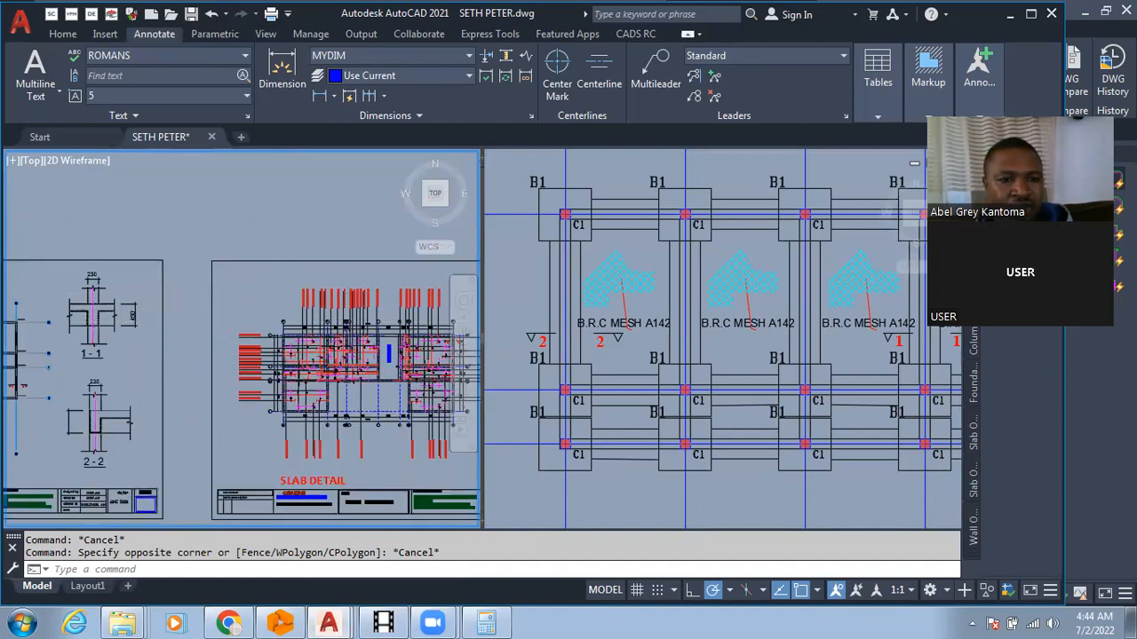
{"action": "scroll", "coordinate": [331, 272], "scroll_direction": "down", "scroll_amount": 2}
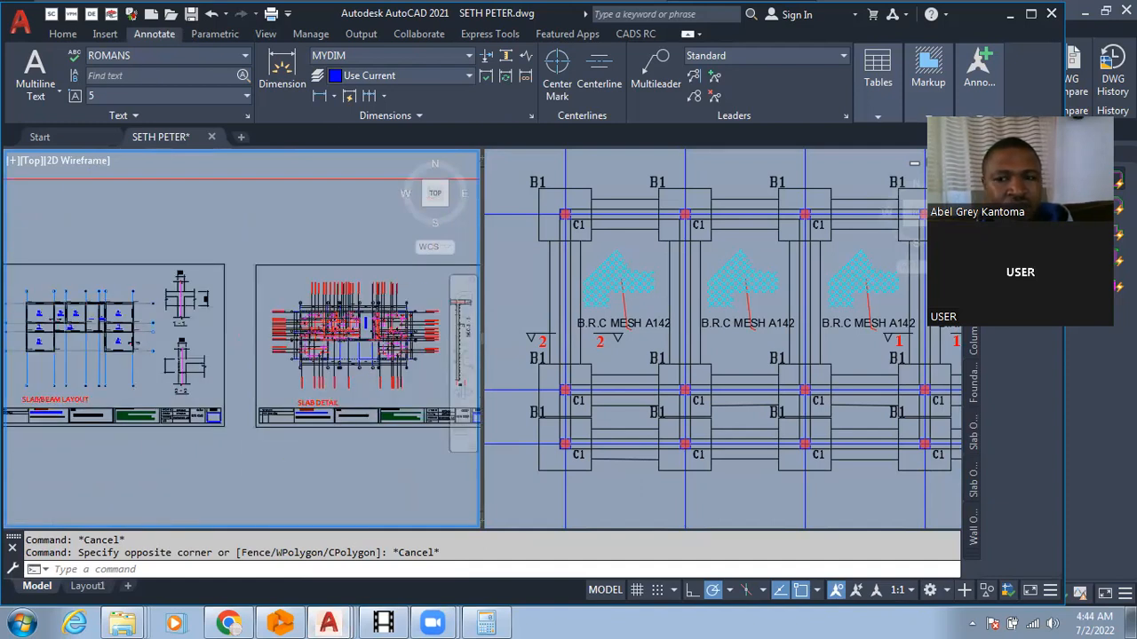
{"action": "scroll", "coordinate": [342, 275], "scroll_direction": "down", "scroll_amount": 2}
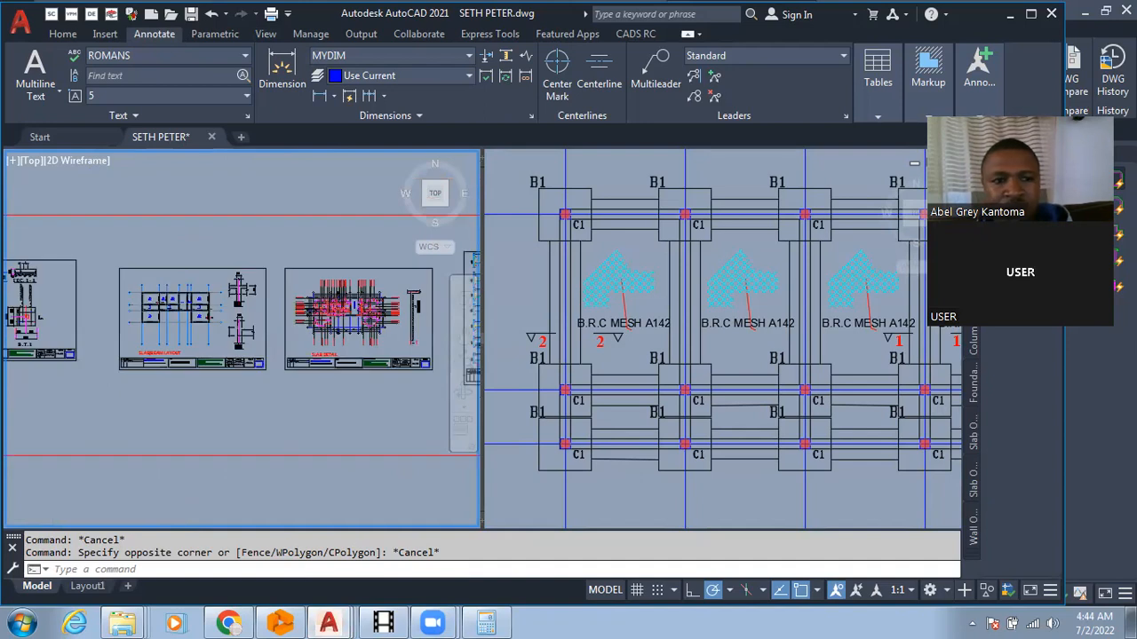
{"action": "scroll", "coordinate": [395, 281], "scroll_direction": "down", "scroll_amount": 3}
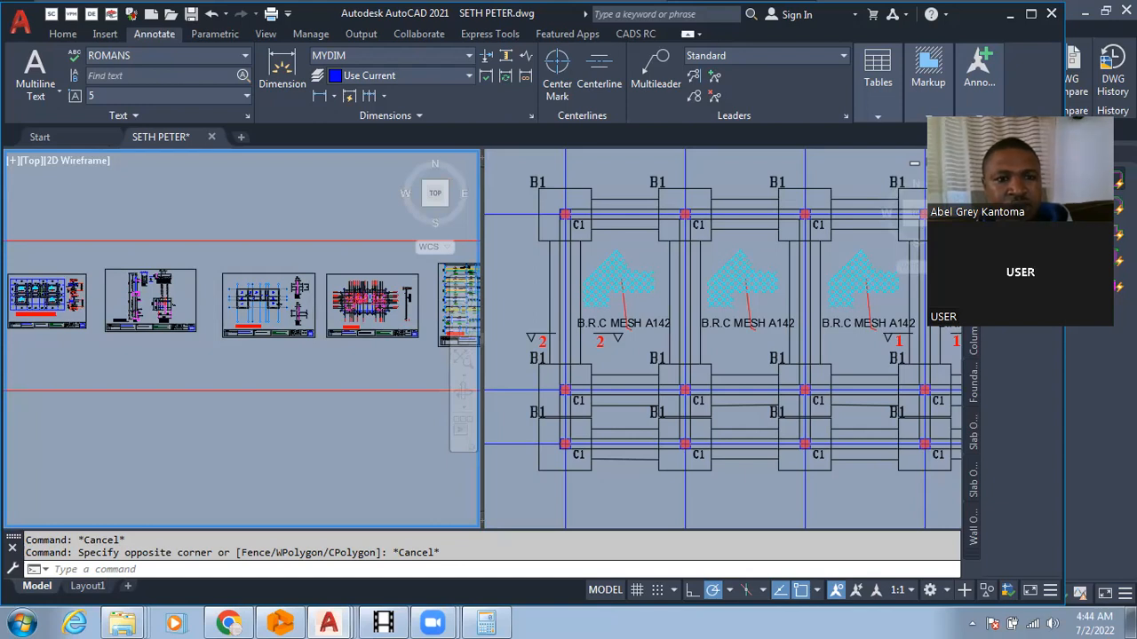
{"action": "scroll", "coordinate": [210, 322], "scroll_direction": "down", "scroll_amount": 4}
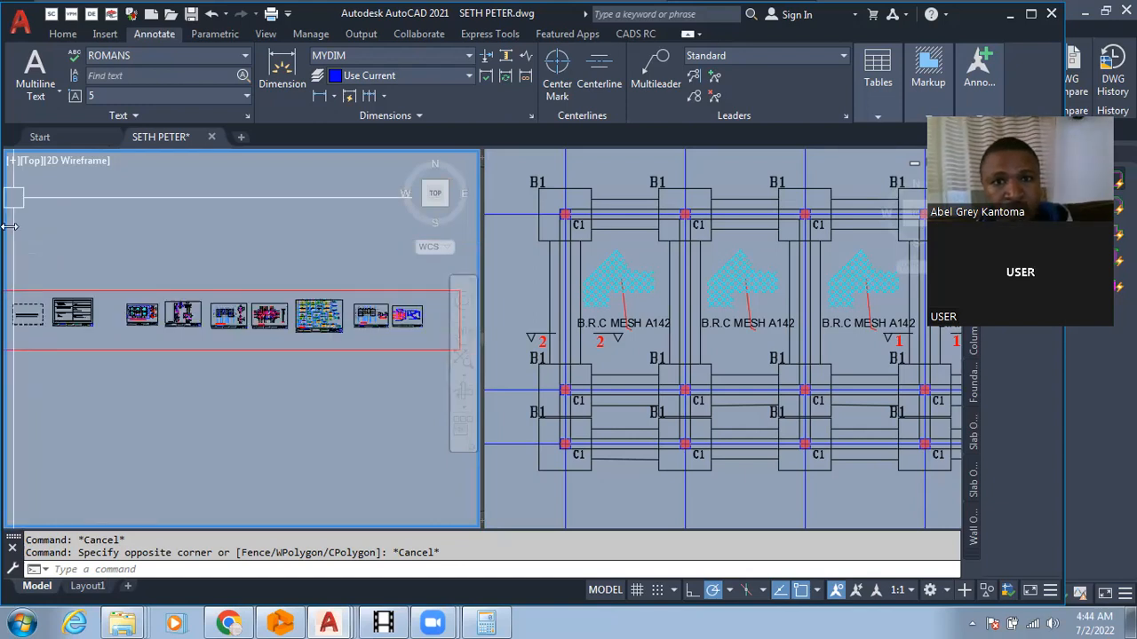
Read section 1.0 Discrepancies and Dimensions on the General Notes sheet, covering notes 1.1 and 1.2.
{"action": "scroll", "coordinate": [7, 289], "scroll_direction": "up", "scroll_amount": 4}
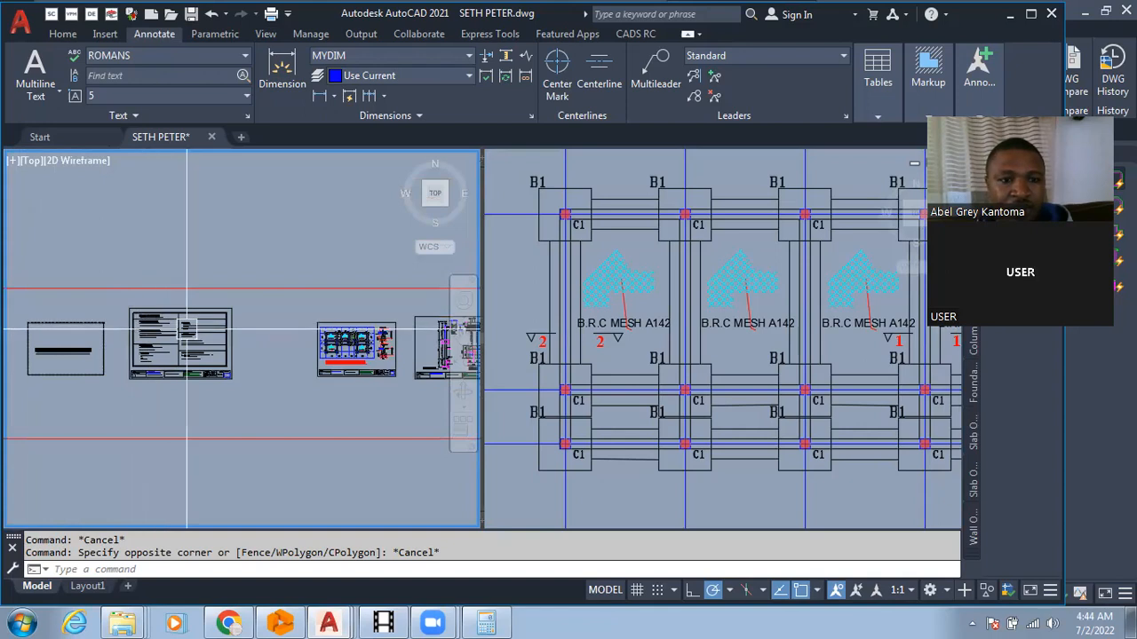
{"action": "scroll", "coordinate": [135, 318], "scroll_direction": "up", "scroll_amount": 7}
{"action": "scroll", "coordinate": [147, 249], "scroll_direction": "up", "scroll_amount": 1}
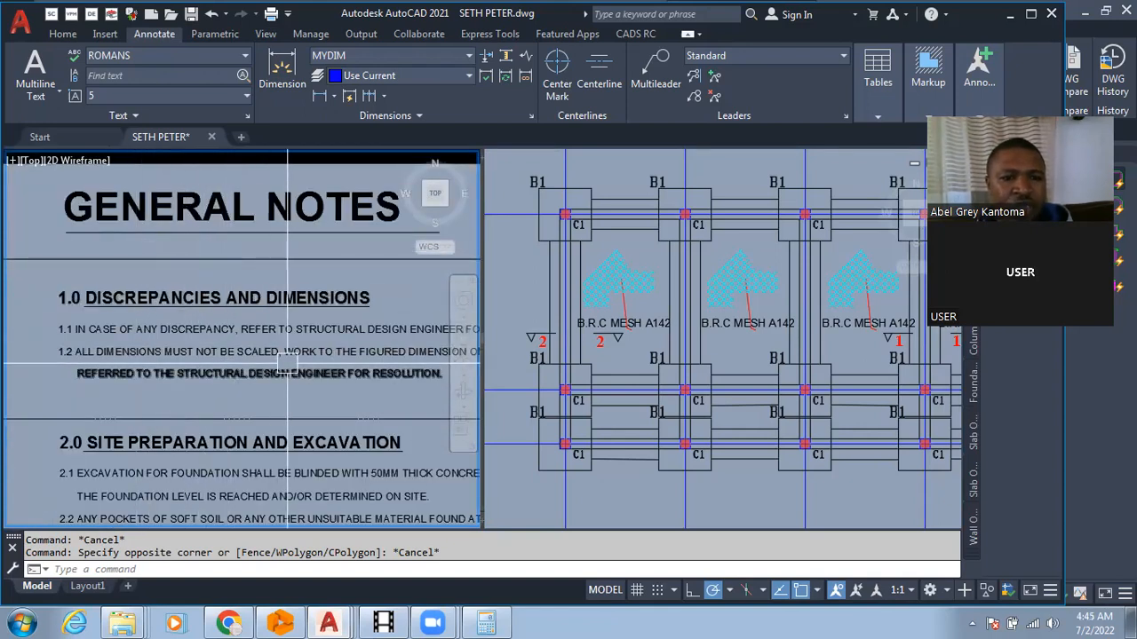
{"action": "scroll", "coordinate": [161, 328], "scroll_direction": "down", "scroll_amount": 3}
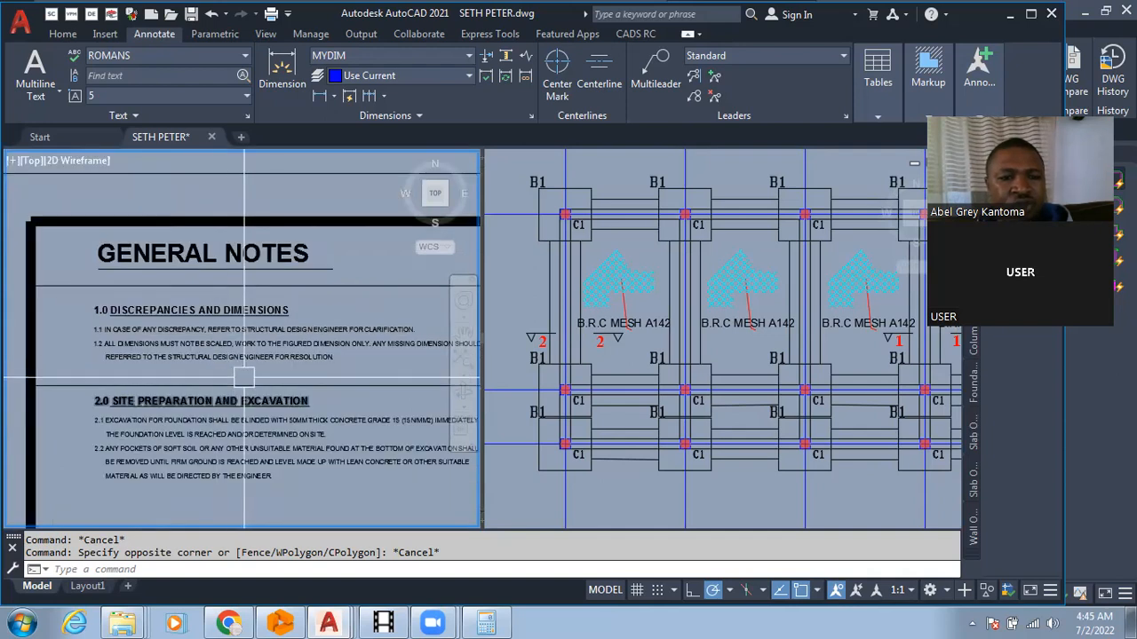
{"action": "scroll", "coordinate": [219, 380], "scroll_direction": "up", "scroll_amount": 3}
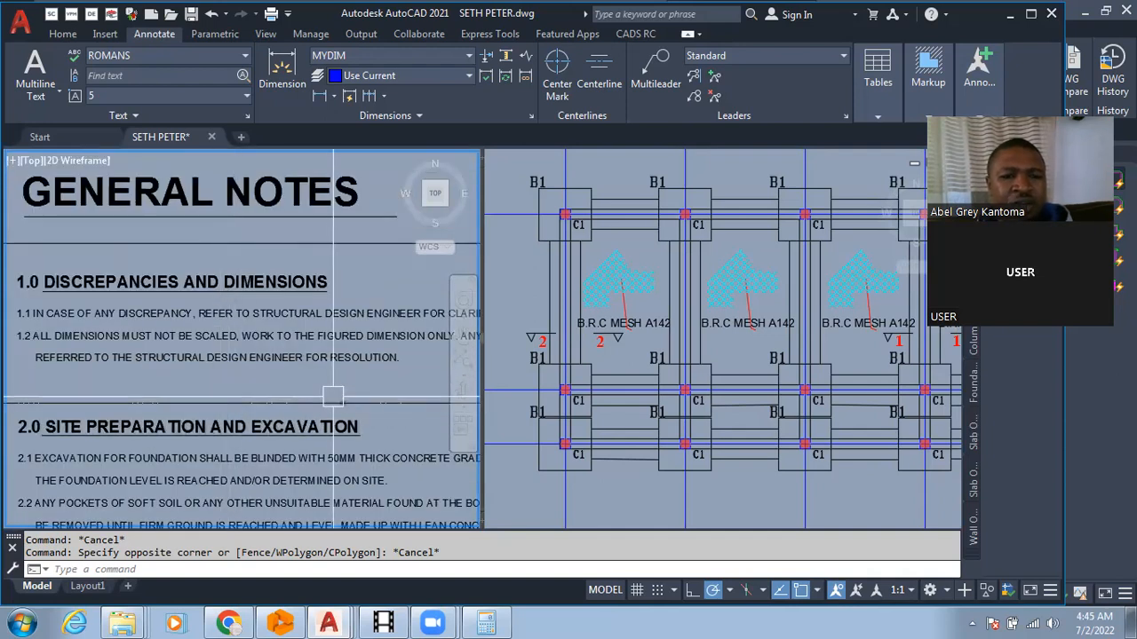
{"action": "scroll", "coordinate": [276, 358], "scroll_direction": "down", "scroll_amount": 3}
{"action": "scroll", "coordinate": [422, 334], "scroll_direction": "up", "scroll_amount": 3}
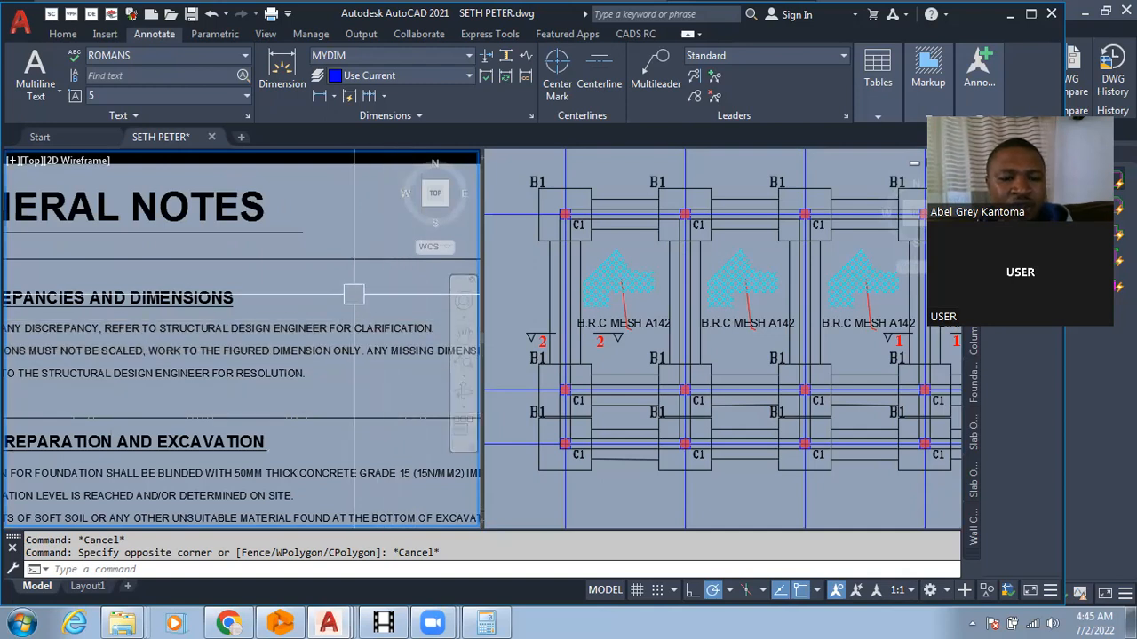
{"action": "scroll", "coordinate": [354, 294], "scroll_direction": "down", "scroll_amount": 3}
{"action": "scroll", "coordinate": [187, 364], "scroll_direction": "up", "scroll_amount": 4}
{"action": "scroll", "coordinate": [185, 374], "scroll_direction": "down", "scroll_amount": 2}
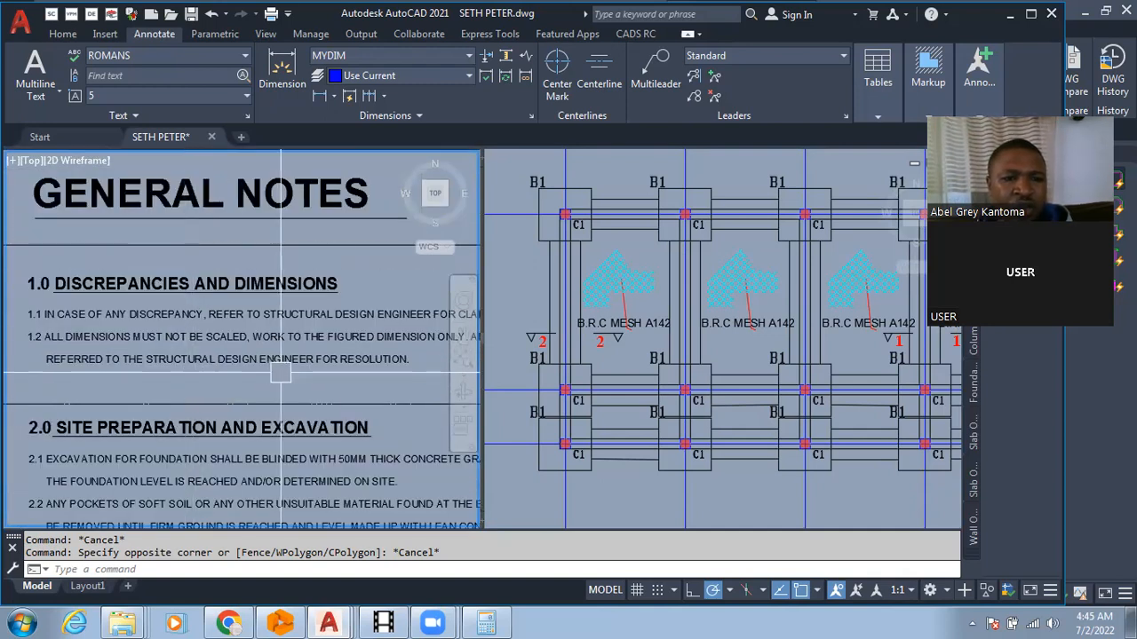
{"action": "scroll", "coordinate": [346, 365], "scroll_direction": "up", "scroll_amount": 2}
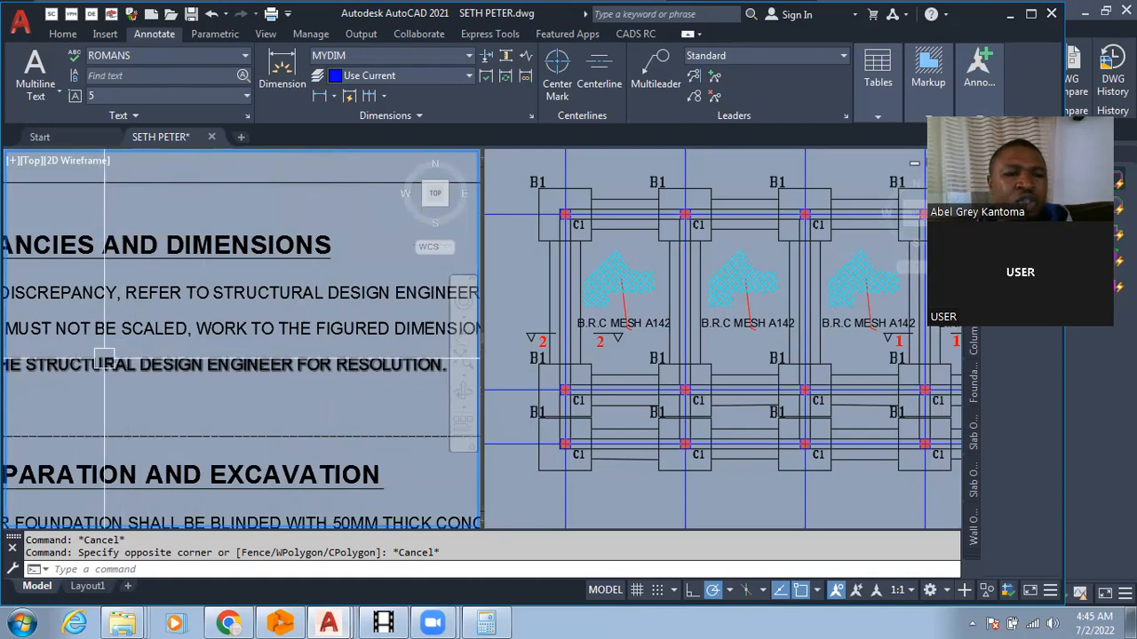
{"action": "scroll", "coordinate": [167, 359], "scroll_direction": "down", "scroll_amount": 2}
{"action": "scroll", "coordinate": [296, 347], "scroll_direction": "up", "scroll_amount": 2}
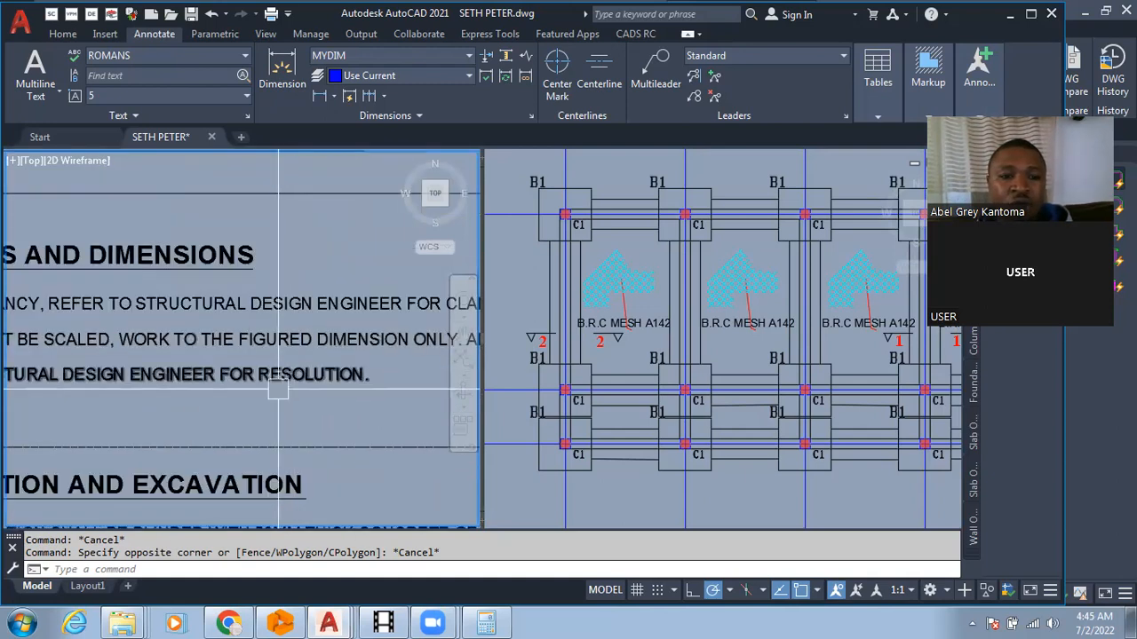
{"action": "scroll", "coordinate": [170, 357], "scroll_direction": "down", "scroll_amount": 2}
{"action": "scroll", "coordinate": [174, 359], "scroll_direction": "up", "scroll_amount": 2}
{"action": "scroll", "coordinate": [176, 365], "scroll_direction": "down", "scroll_amount": 2}
{"action": "scroll", "coordinate": [179, 370], "scroll_direction": "up", "scroll_amount": 2}
{"action": "scroll", "coordinate": [180, 371], "scroll_direction": "down", "scroll_amount": 2}
{"action": "scroll", "coordinate": [341, 369], "scroll_direction": "up", "scroll_amount": 2}
{"action": "scroll", "coordinate": [86, 391], "scroll_direction": "down", "scroll_amount": 2}
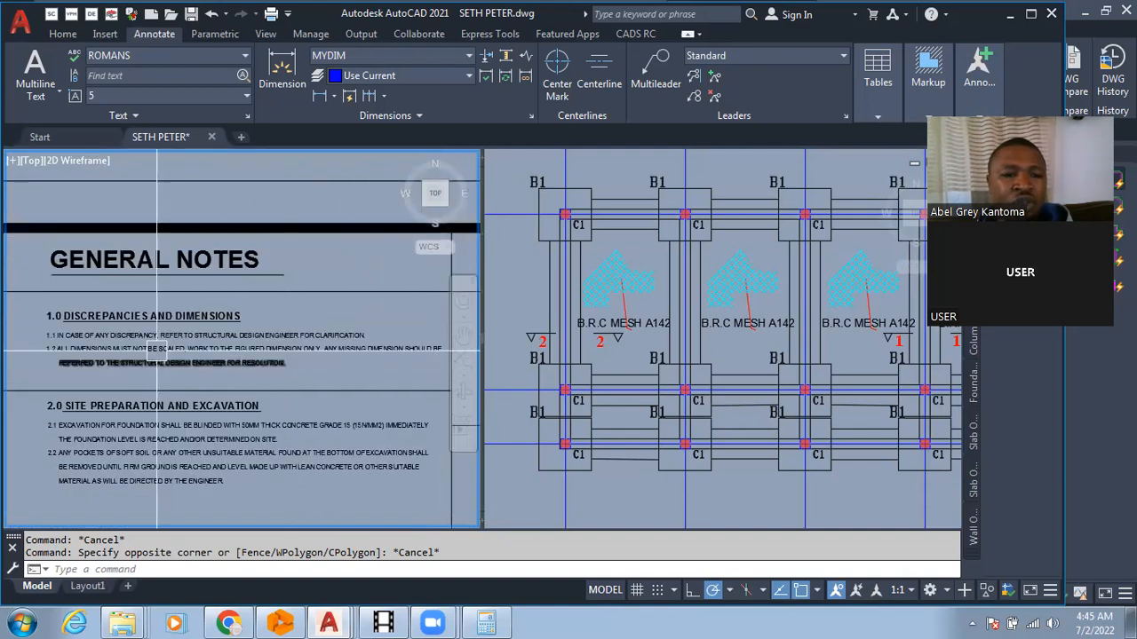
{"action": "scroll", "coordinate": [86, 390], "scroll_direction": "up", "scroll_amount": 3}
{"action": "scroll", "coordinate": [102, 385], "scroll_direction": "down", "scroll_amount": 3}
{"action": "scroll", "coordinate": [302, 385], "scroll_direction": "up", "scroll_amount": 3}
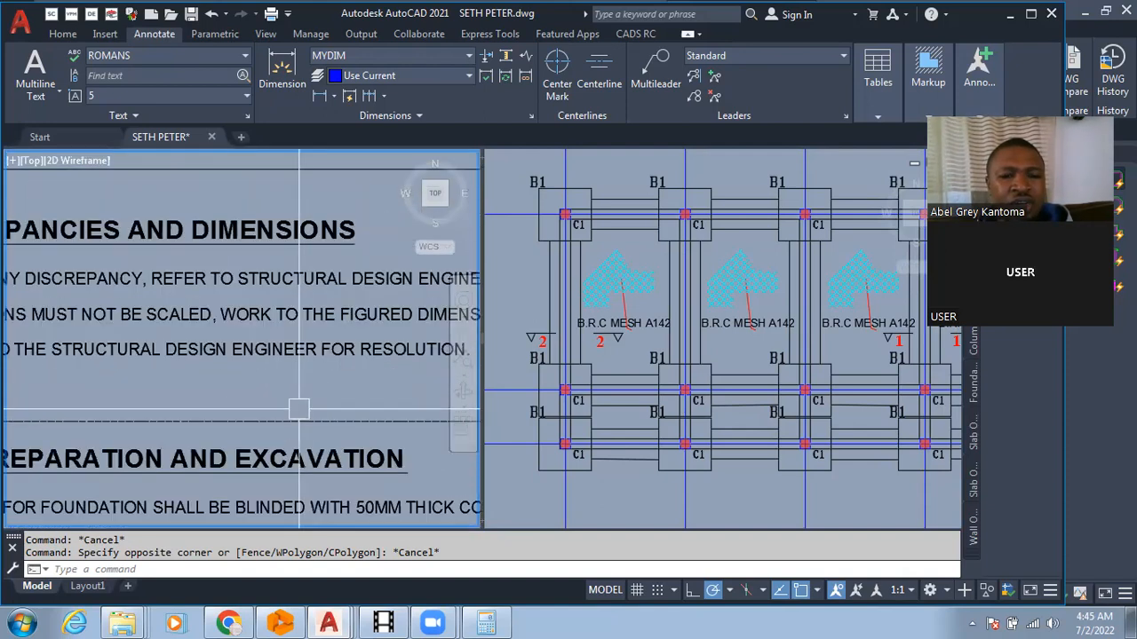
{"action": "scroll", "coordinate": [221, 388], "scroll_direction": "down", "scroll_amount": 2}
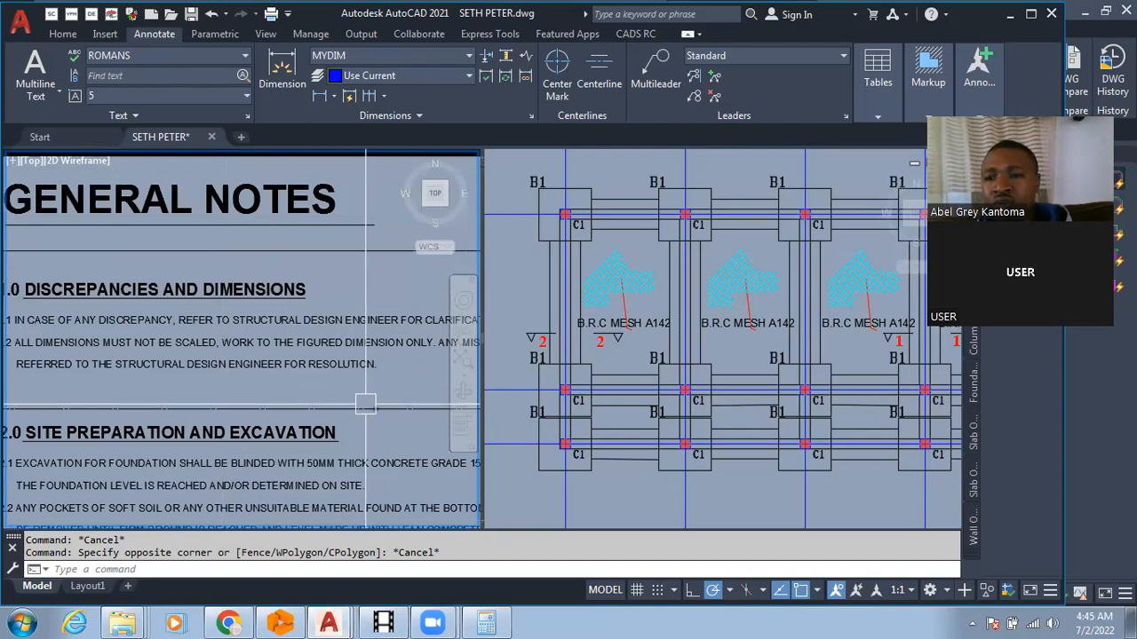
Look over the whole General Notes sheet and read section 2.0 Site Preparation and Excavation, notes 2.1 and 2.2.
{"action": "scroll", "coordinate": [354, 351], "scroll_direction": "down", "scroll_amount": 3}
{"action": "scroll", "coordinate": [324, 436], "scroll_direction": "up", "scroll_amount": 1}
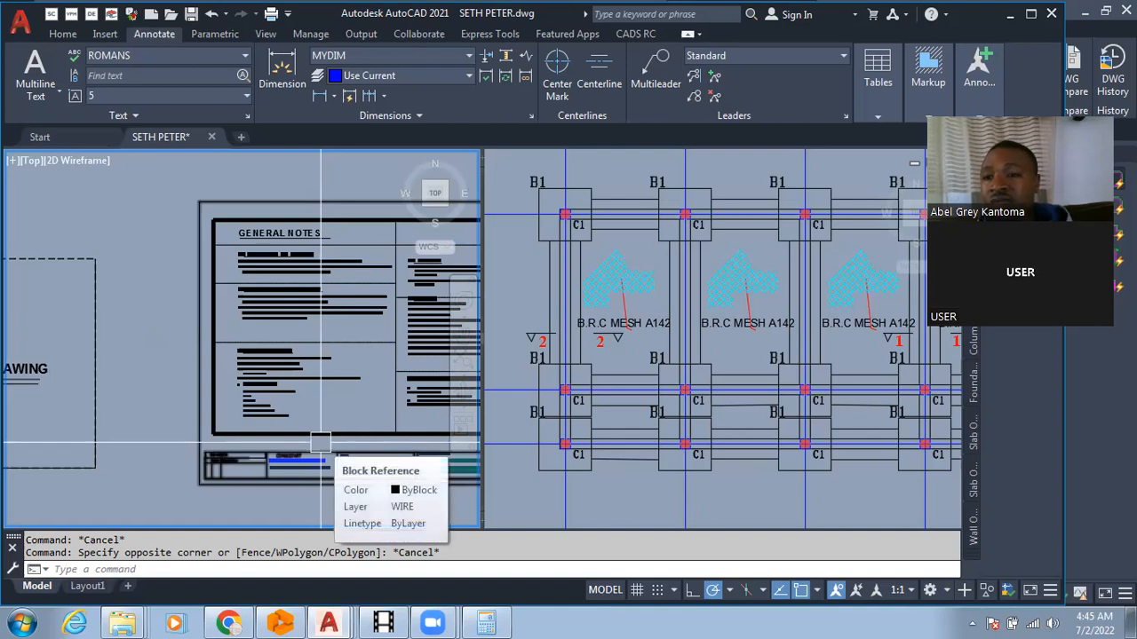
{"action": "scroll", "coordinate": [276, 397], "scroll_direction": "up", "scroll_amount": 4}
{"action": "scroll", "coordinate": [228, 460], "scroll_direction": "up", "scroll_amount": 2}
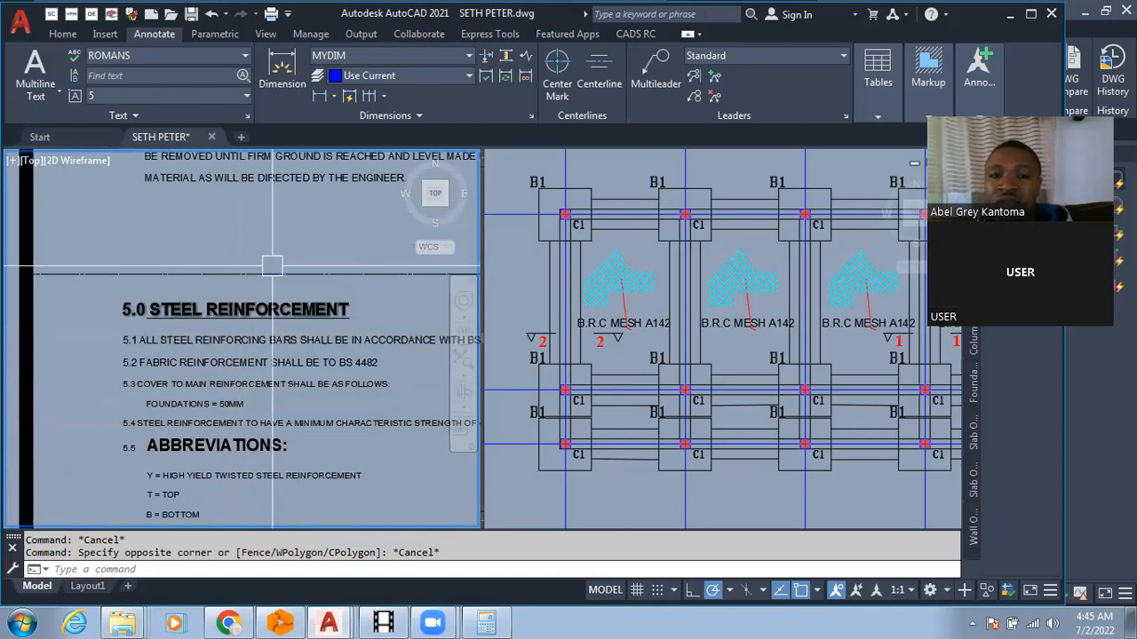
{"action": "scroll", "coordinate": [301, 309], "scroll_direction": "down", "scroll_amount": 5}
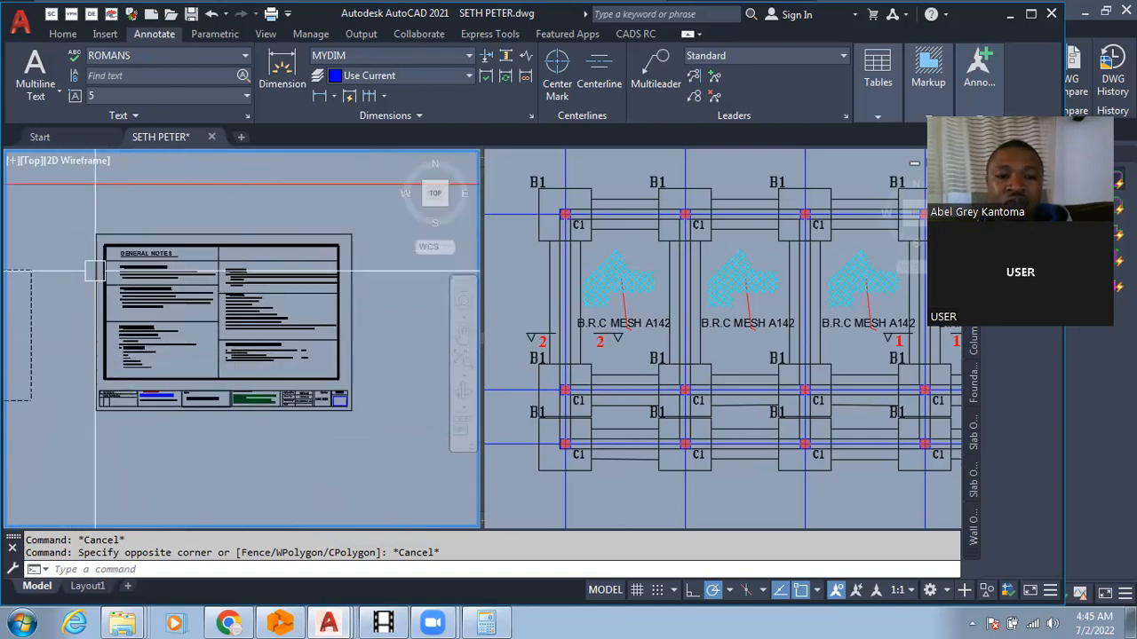
{"action": "scroll", "coordinate": [177, 353], "scroll_direction": "up", "scroll_amount": 5}
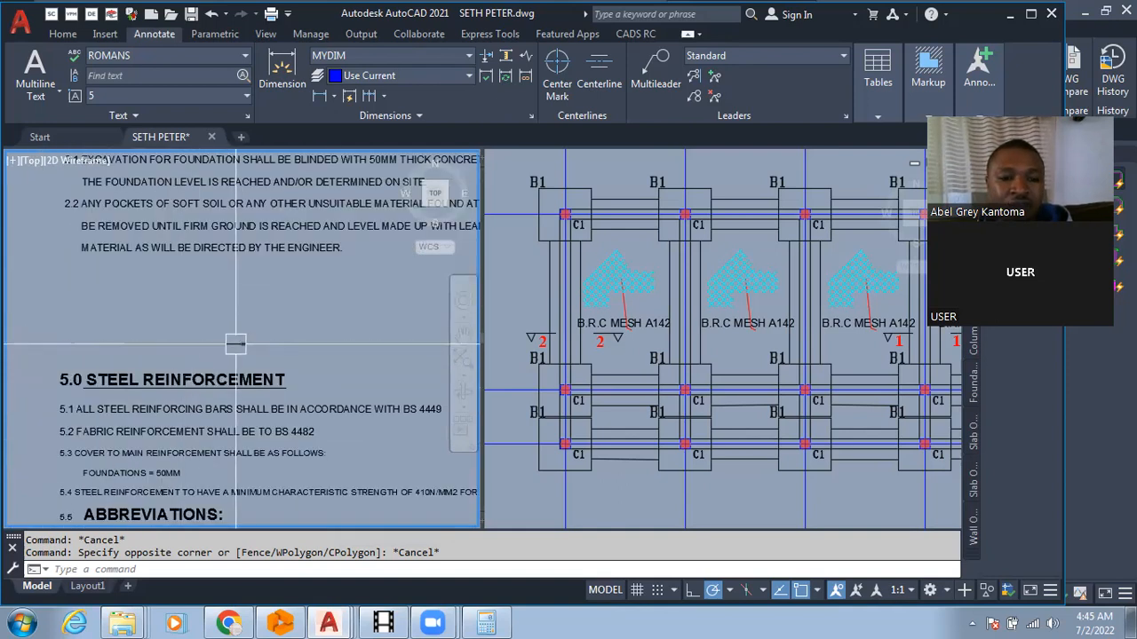
{"action": "scroll", "coordinate": [270, 373], "scroll_direction": "down", "scroll_amount": 2}
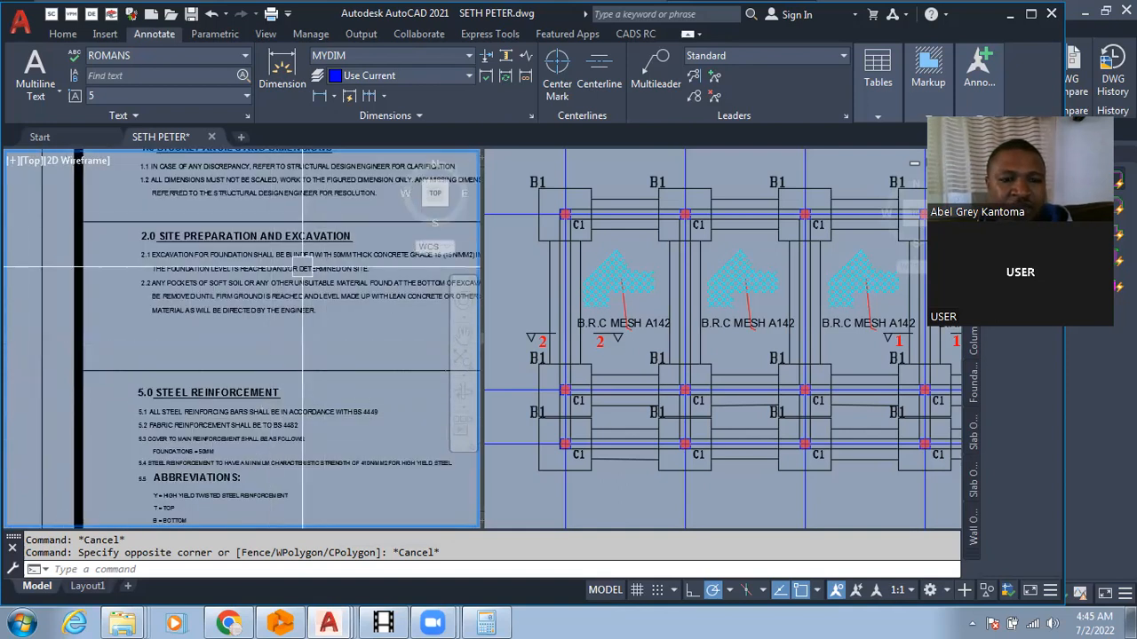
{"action": "scroll", "coordinate": [302, 267], "scroll_direction": "up", "scroll_amount": 5}
{"action": "scroll", "coordinate": [302, 284], "scroll_direction": "down", "scroll_amount": 3}
{"action": "scroll", "coordinate": [302, 307], "scroll_direction": "up", "scroll_amount": 2}
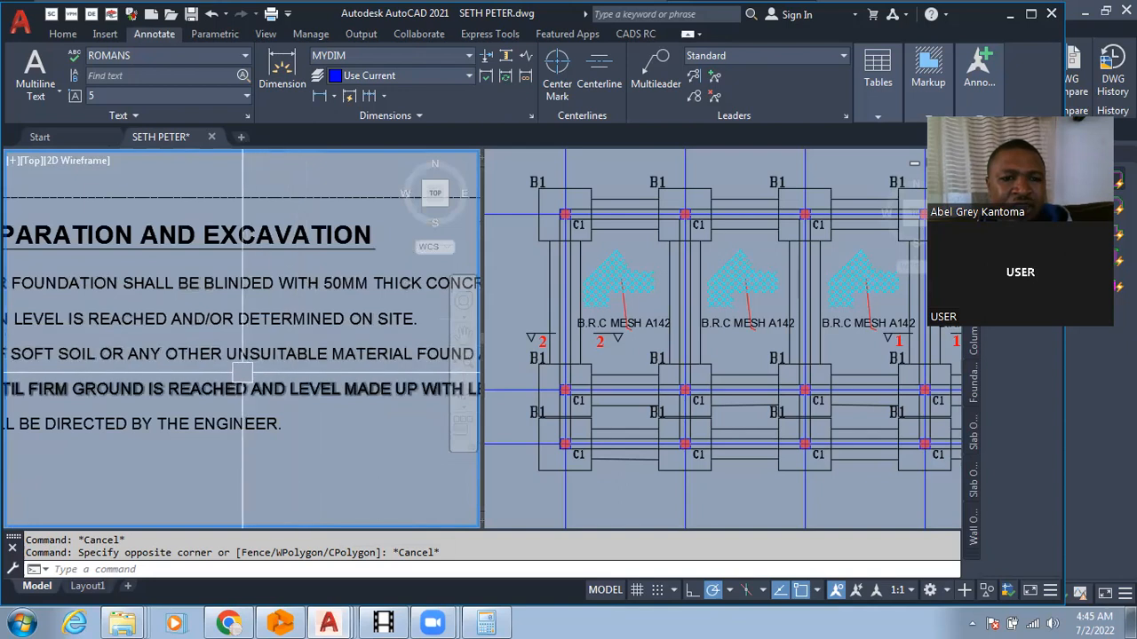
{"action": "scroll", "coordinate": [243, 373], "scroll_direction": "down", "scroll_amount": 2}
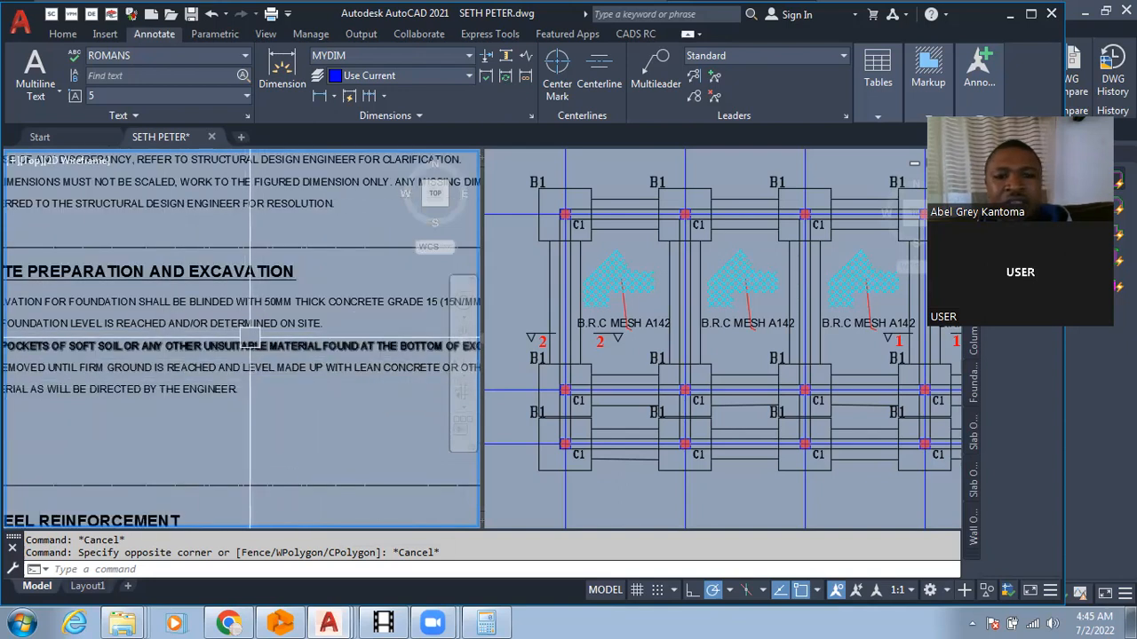
{"action": "scroll", "coordinate": [221, 324], "scroll_direction": "down", "scroll_amount": 2}
{"action": "scroll", "coordinate": [86, 413], "scroll_direction": "up", "scroll_amount": 2}
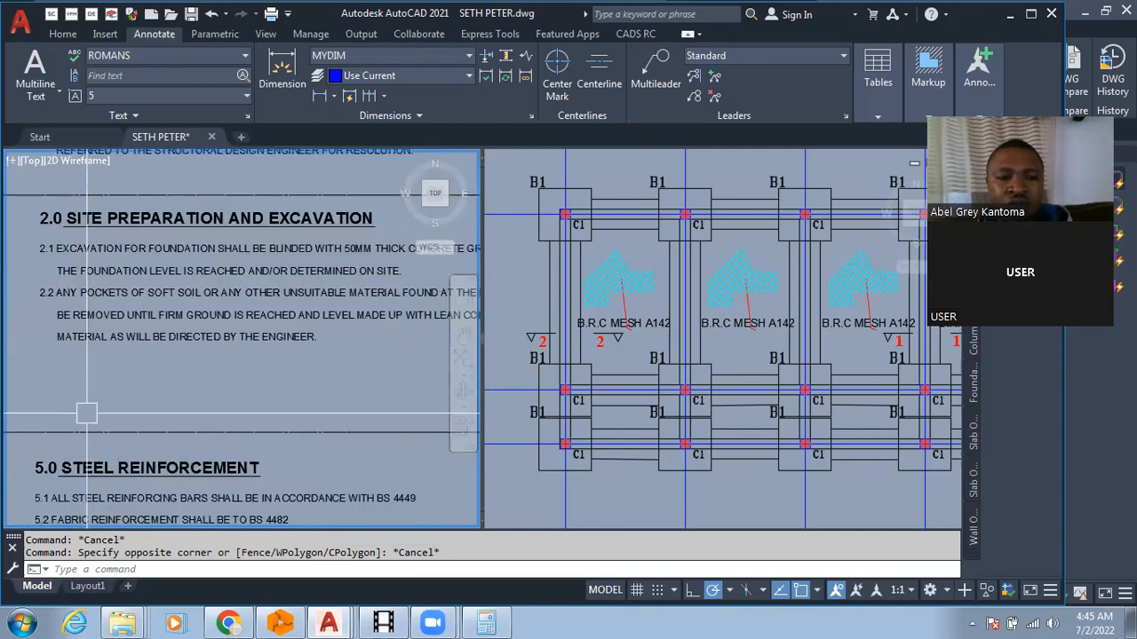
Examine section 5.0 Steel Reinforcement of the General Notes, down to the list of abbreviations in note 5.5.
{"action": "scroll", "coordinate": [233, 299], "scroll_direction": "down", "scroll_amount": 3}
{"action": "scroll", "coordinate": [149, 421], "scroll_direction": "up", "scroll_amount": 2}
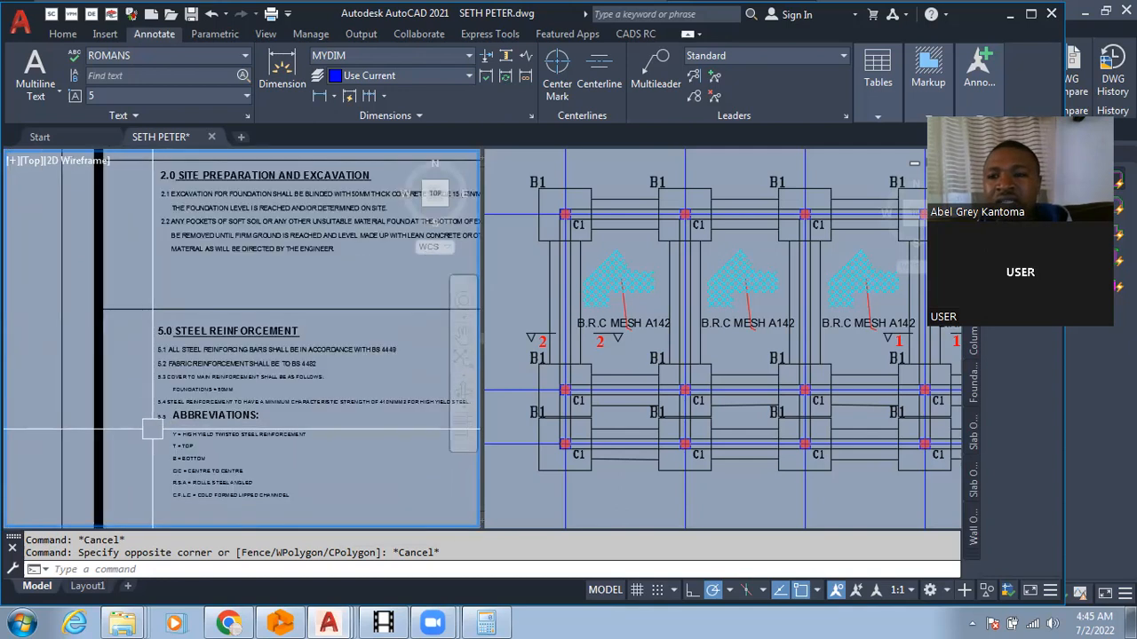
{"action": "scroll", "coordinate": [144, 467], "scroll_direction": "up", "scroll_amount": 4}
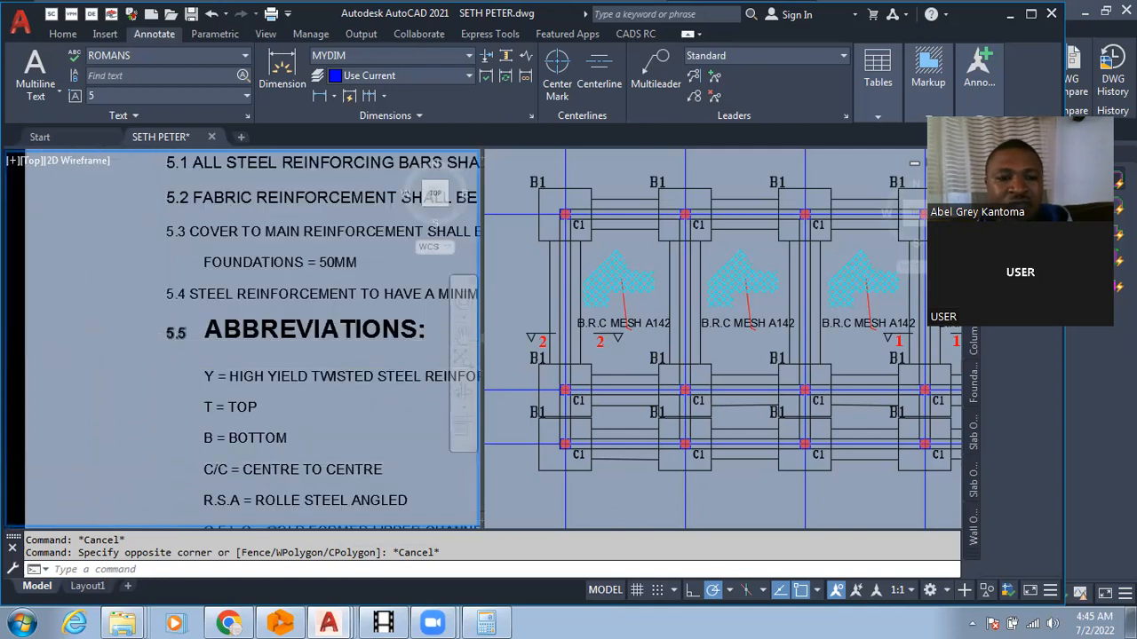
{"action": "middle_click_drag", "start_coordinate": [206, 524], "coordinate": [190, 479]}
{"action": "scroll", "coordinate": [141, 373], "scroll_direction": "down", "scroll_amount": 2}
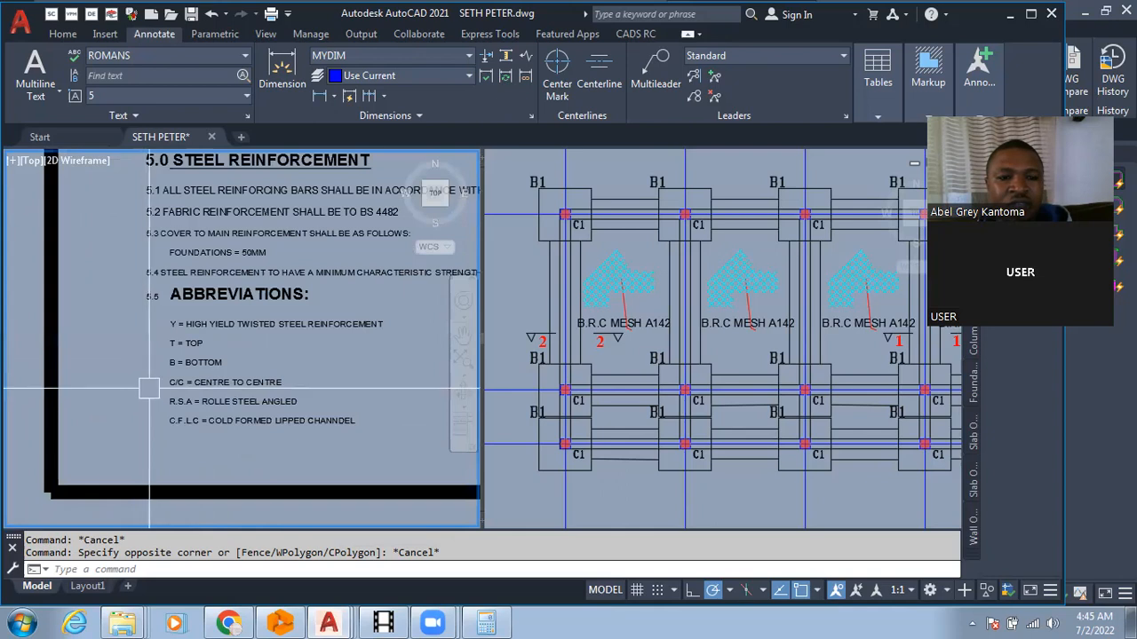
Read General Notes sections 3.0 Foundation and 4.0 Concrete, checking the concrete grades, aggregate size and water-cement ratio.
{"action": "scroll", "coordinate": [43, 408], "scroll_direction": "down", "scroll_amount": 4}
{"action": "middle_click_drag", "start_coordinate": [336, 193], "coordinate": [267, 281]}
{"action": "scroll", "coordinate": [286, 282], "scroll_direction": "up", "scroll_amount": 4}
{"action": "scroll", "coordinate": [206, 302], "scroll_direction": "down", "scroll_amount": 2}
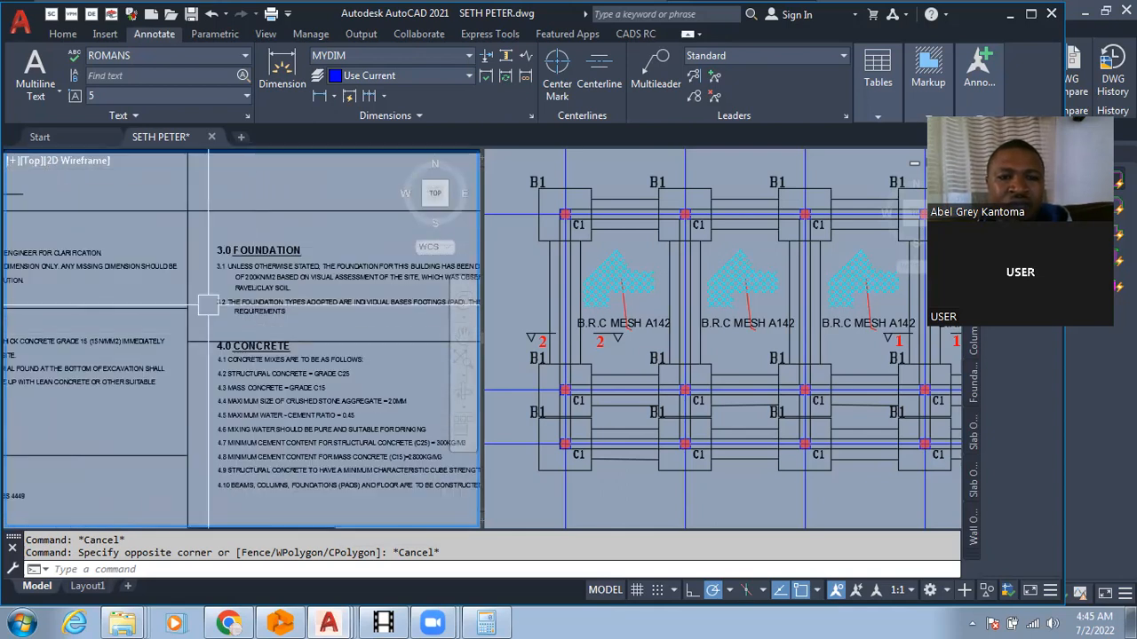
{"action": "scroll", "coordinate": [342, 283], "scroll_direction": "up", "scroll_amount": 2}
{"action": "scroll", "coordinate": [191, 302], "scroll_direction": "down", "scroll_amount": 2}
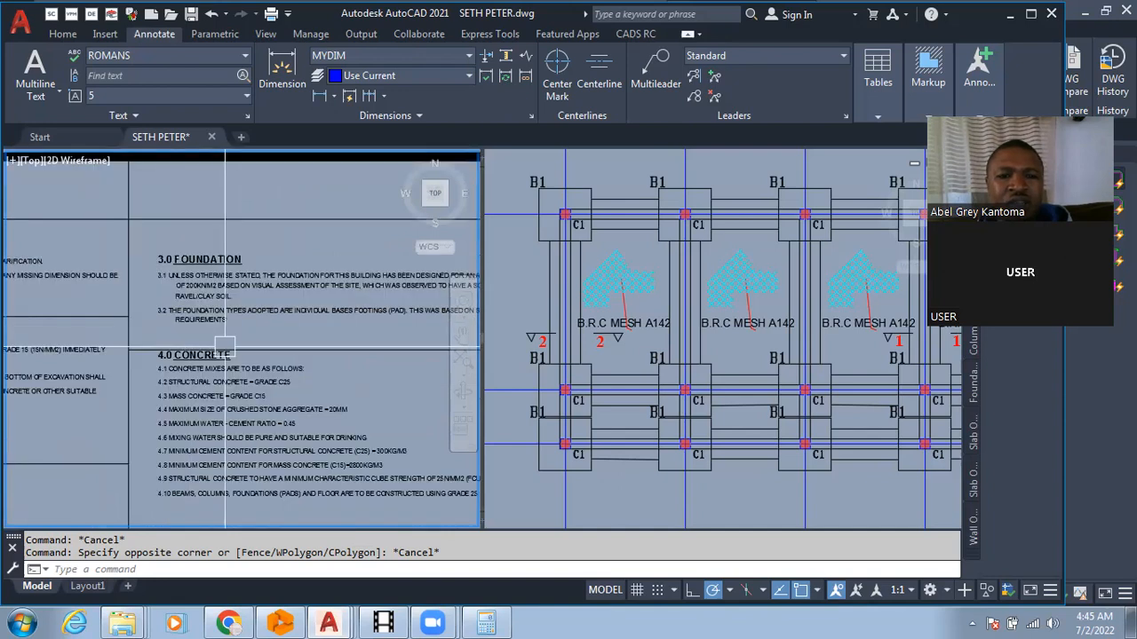
{"action": "scroll", "coordinate": [225, 347], "scroll_direction": "down", "scroll_amount": 2}
{"action": "scroll", "coordinate": [226, 329], "scroll_direction": "up", "scroll_amount": 5}
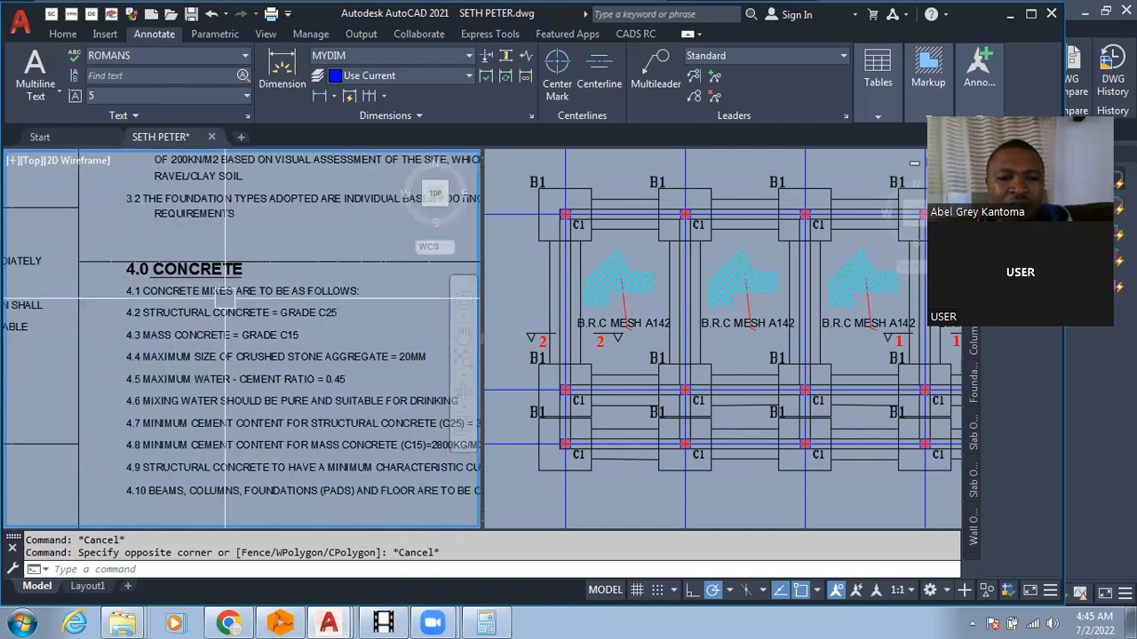
{"action": "scroll", "coordinate": [227, 308], "scroll_direction": "down", "scroll_amount": 1}
{"action": "scroll", "coordinate": [248, 320], "scroll_direction": "up", "scroll_amount": 3}
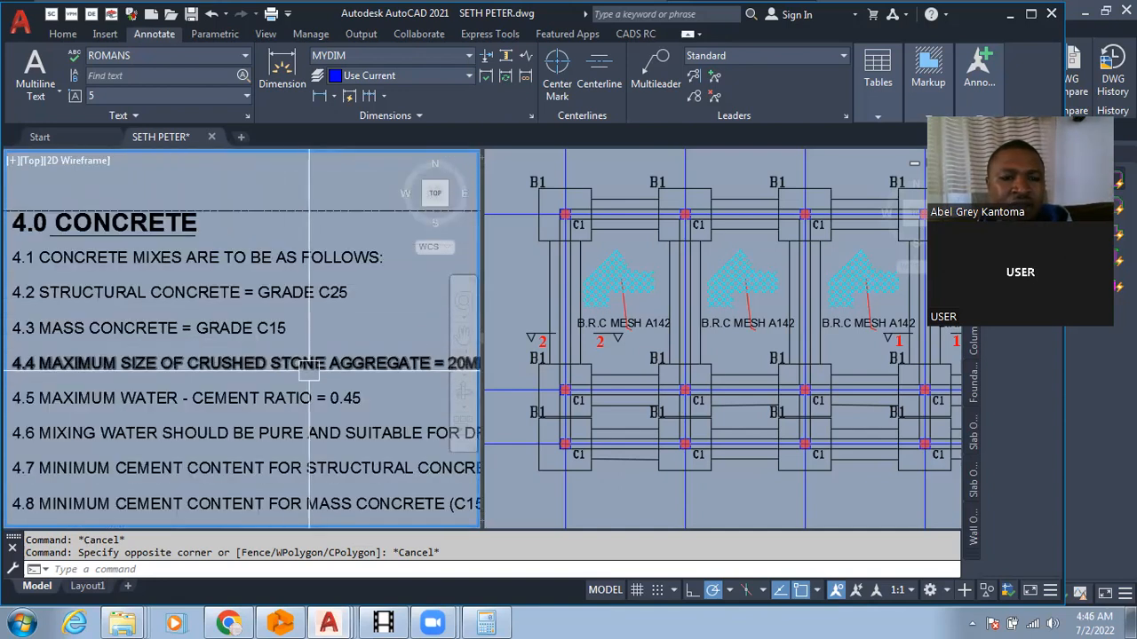
{"action": "scroll", "coordinate": [275, 315], "scroll_direction": "down", "scroll_amount": 3}
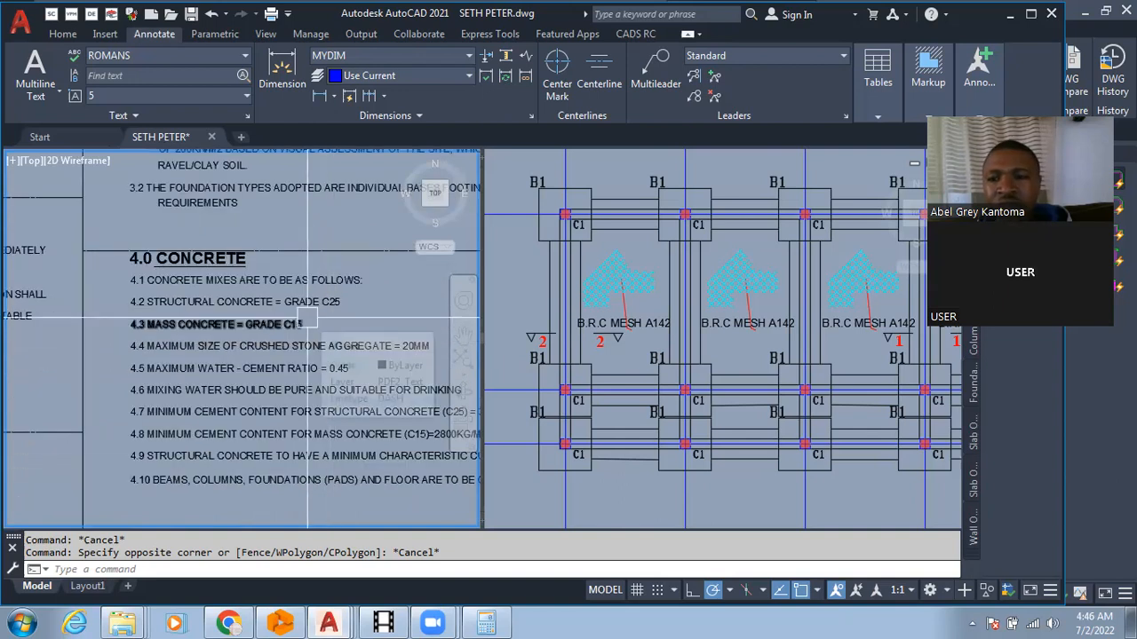
Look at section 7.0 on structural steel for the roof and view the whole General Notes sheet.
{"action": "scroll", "coordinate": [273, 330], "scroll_direction": "down", "scroll_amount": 2}
{"action": "scroll", "coordinate": [257, 356], "scroll_direction": "down", "scroll_amount": 2}
{"action": "scroll", "coordinate": [222, 418], "scroll_direction": "up", "scroll_amount": 5}
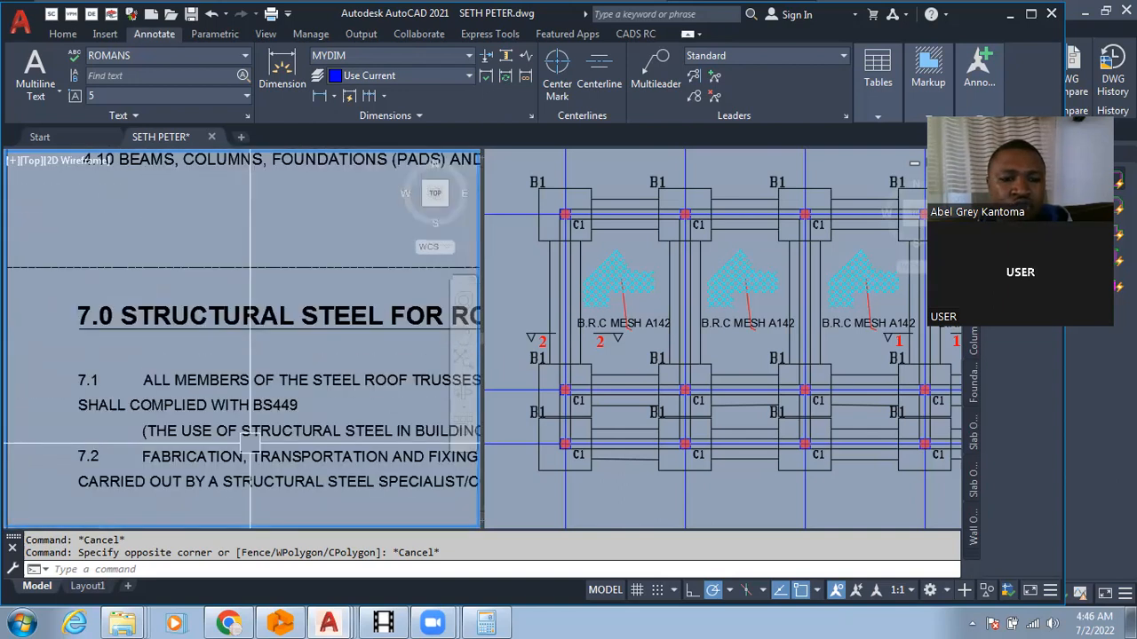
{"action": "scroll", "coordinate": [193, 451], "scroll_direction": "down", "scroll_amount": 5}
{"action": "scroll", "coordinate": [192, 451], "scroll_direction": "down", "scroll_amount": 3}
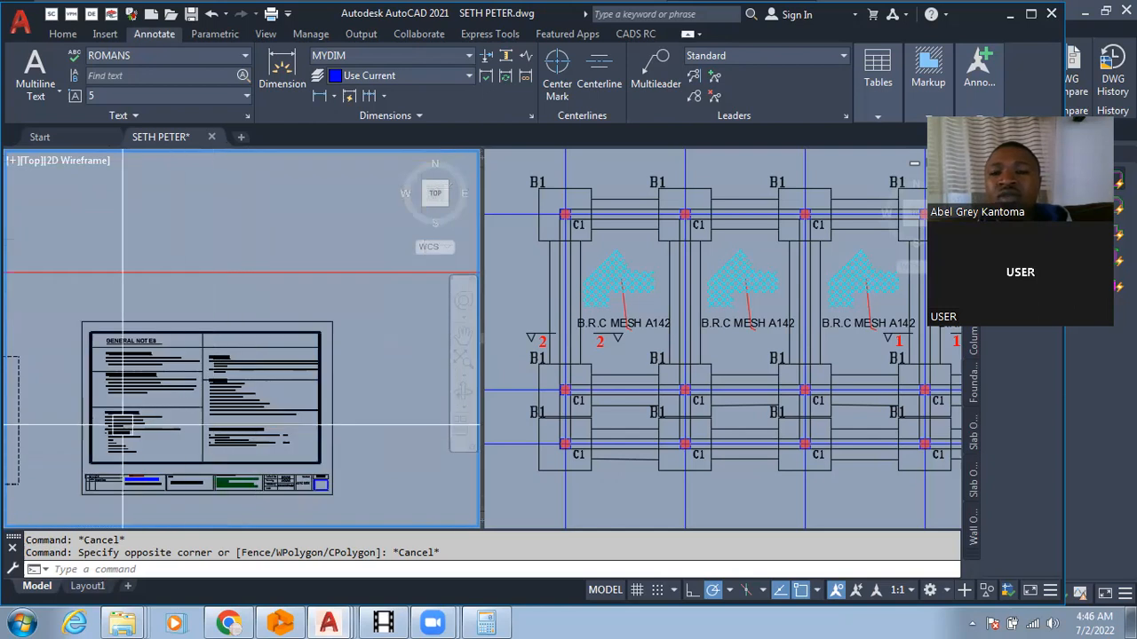
{"action": "scroll", "coordinate": [54, 355], "scroll_direction": "up", "scroll_amount": 3}
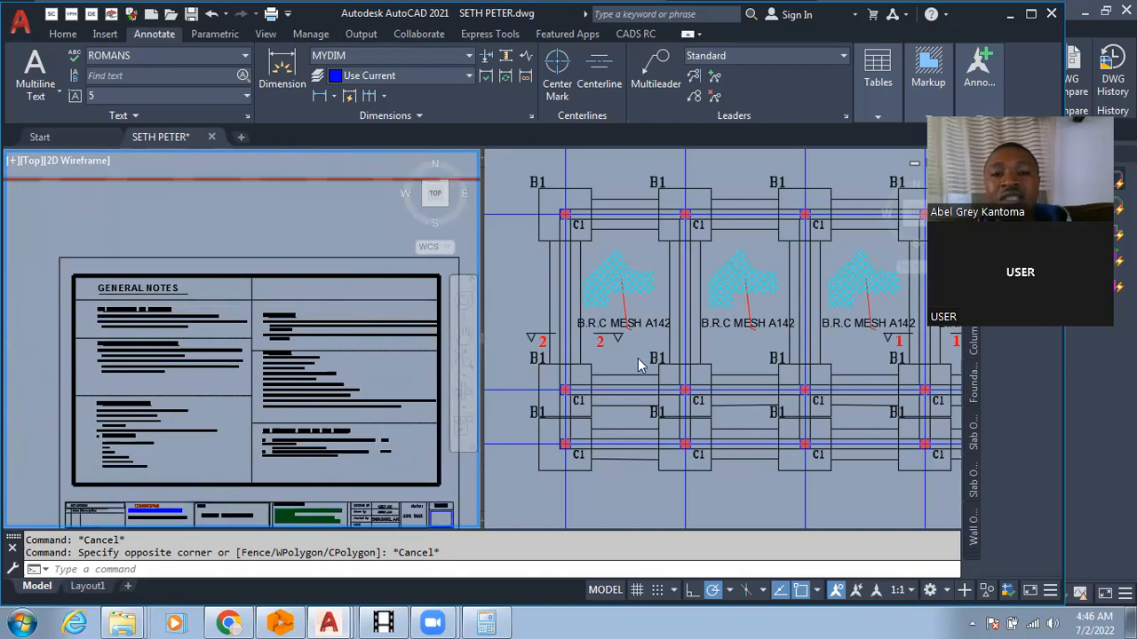
Show the complete Ground/Foundation Layout sheet in the second viewport beside the General Notes.
{"action": "left_click", "coordinate": [654, 245]}
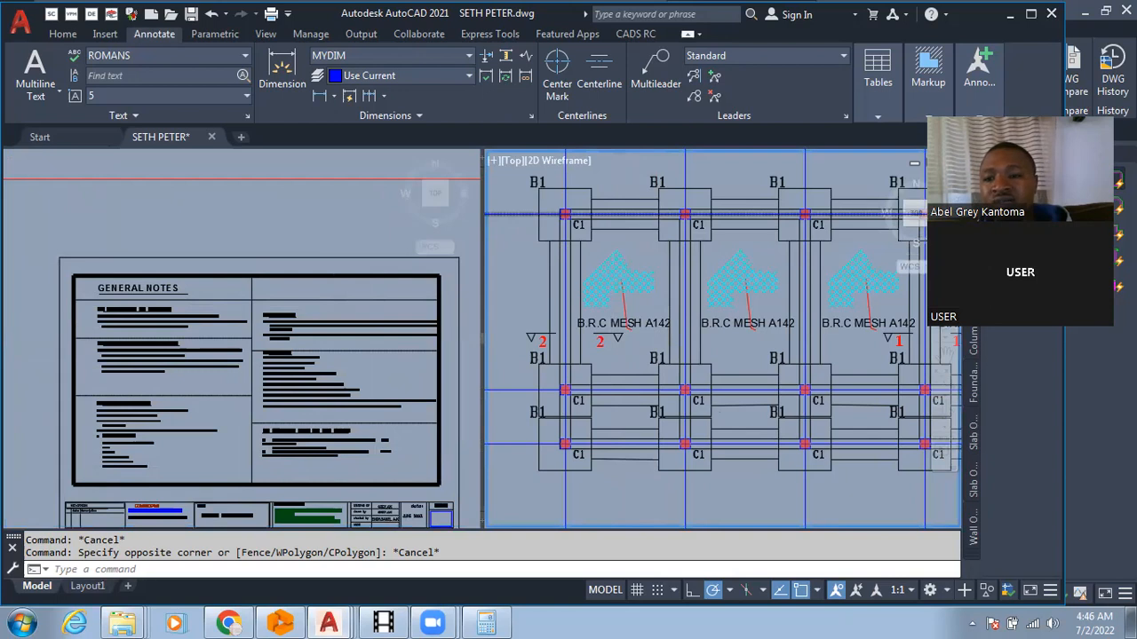
{"action": "scroll", "coordinate": [915, 163], "scroll_direction": "down", "scroll_amount": 4}
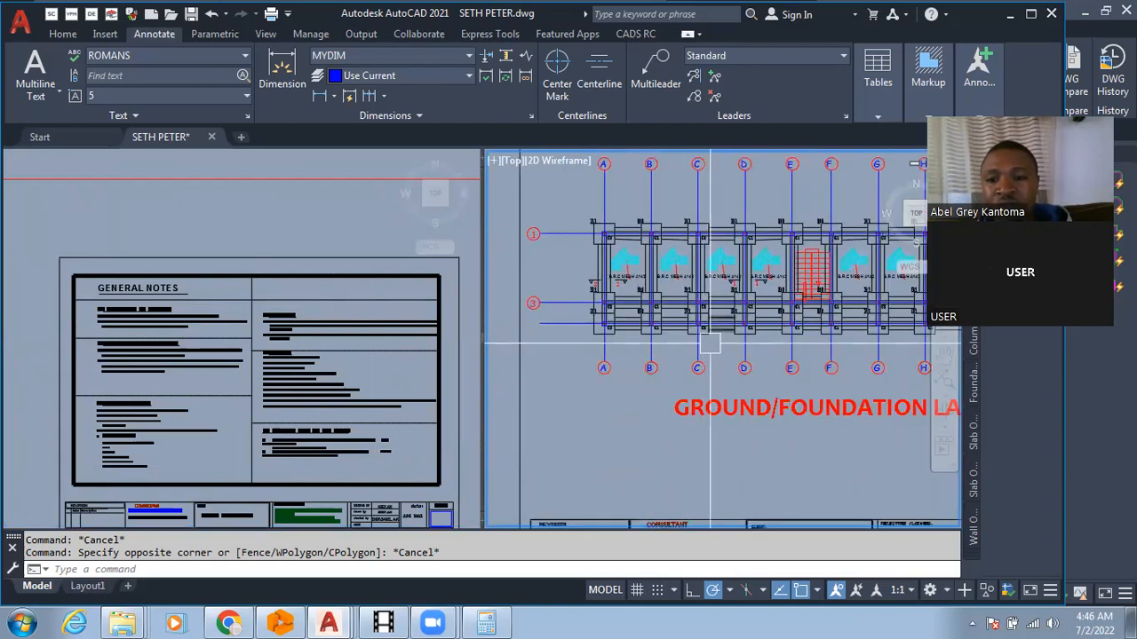
{"action": "scroll", "coordinate": [511, 397], "scroll_direction": "down", "scroll_amount": 2}
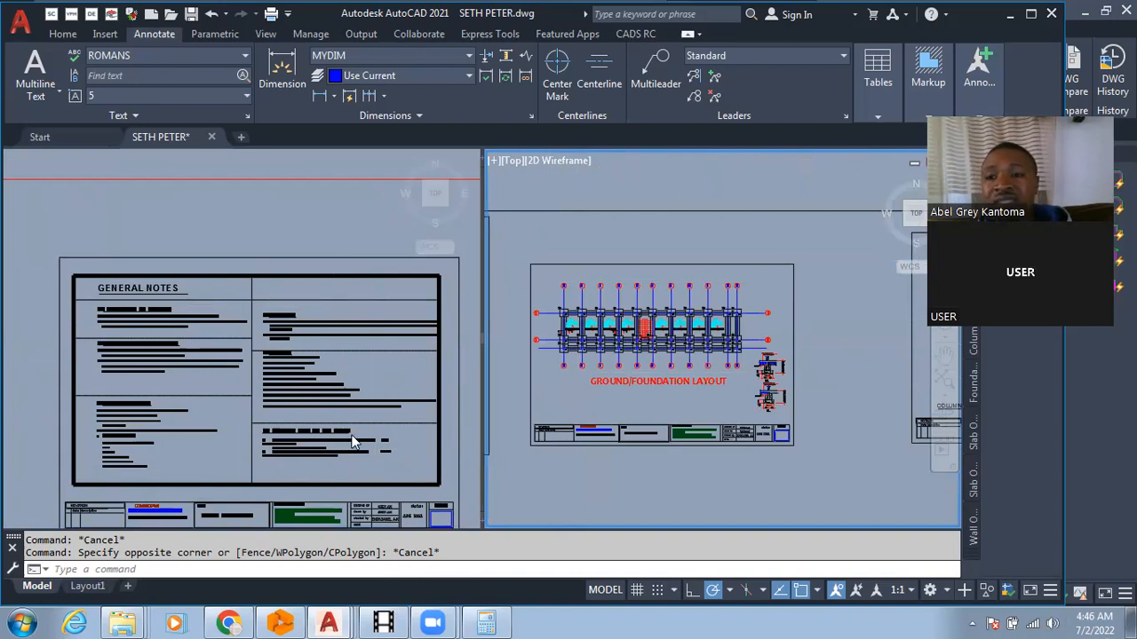
{"action": "left_click", "coordinate": [371, 471]}
Switch to the duplex structure drawing and examine its Ground/Foundation Layout with the neighbouring section and column details.
{"action": "mouse_move", "coordinate": [328, 623]}
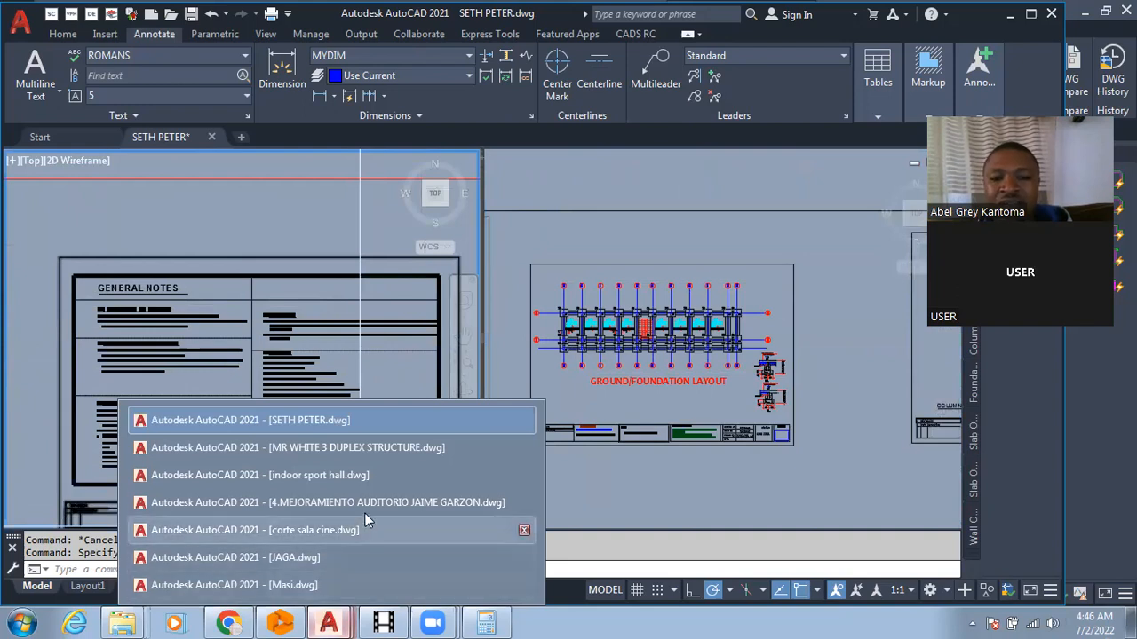
{"action": "left_click", "coordinate": [370, 449]}
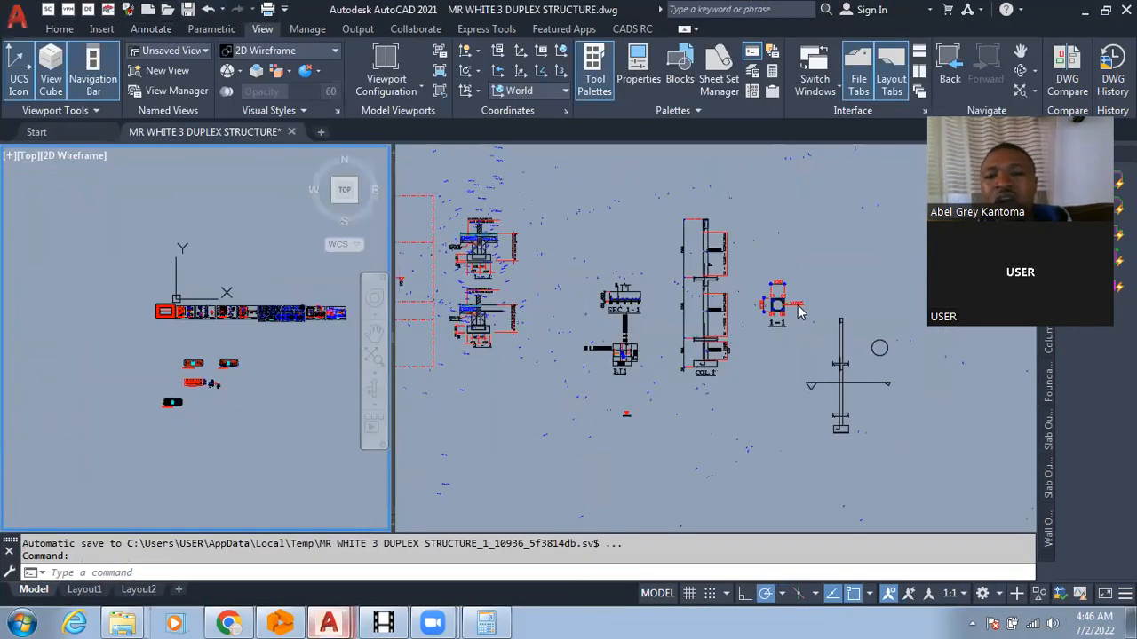
{"action": "scroll", "coordinate": [639, 410], "scroll_direction": "down", "scroll_amount": 6}
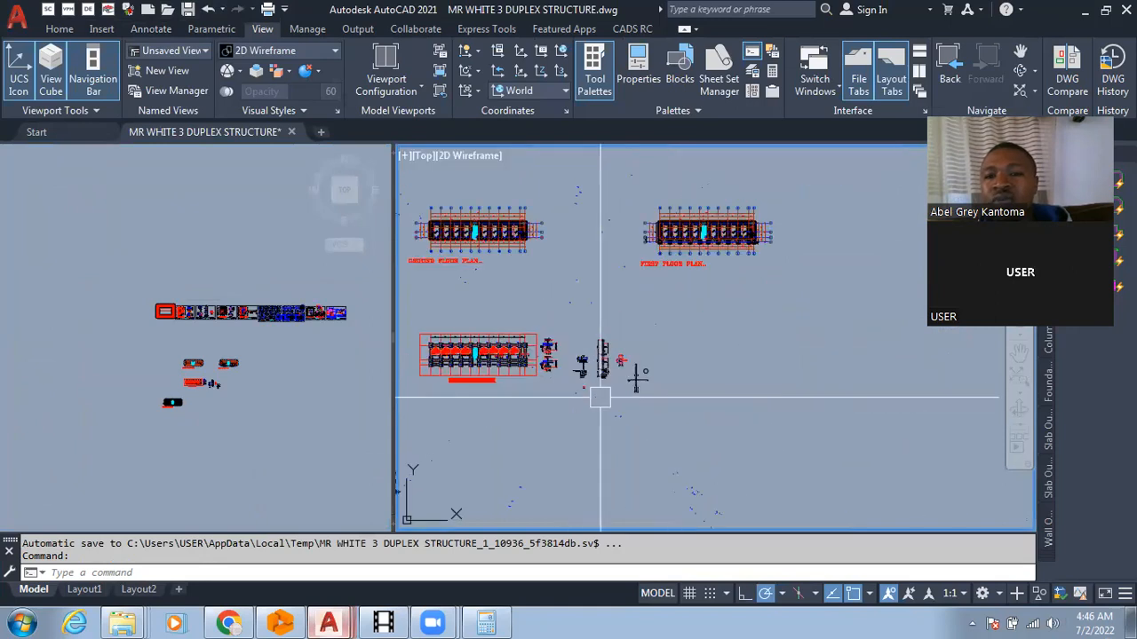
{"action": "scroll", "coordinate": [515, 396], "scroll_direction": "up", "scroll_amount": 5}
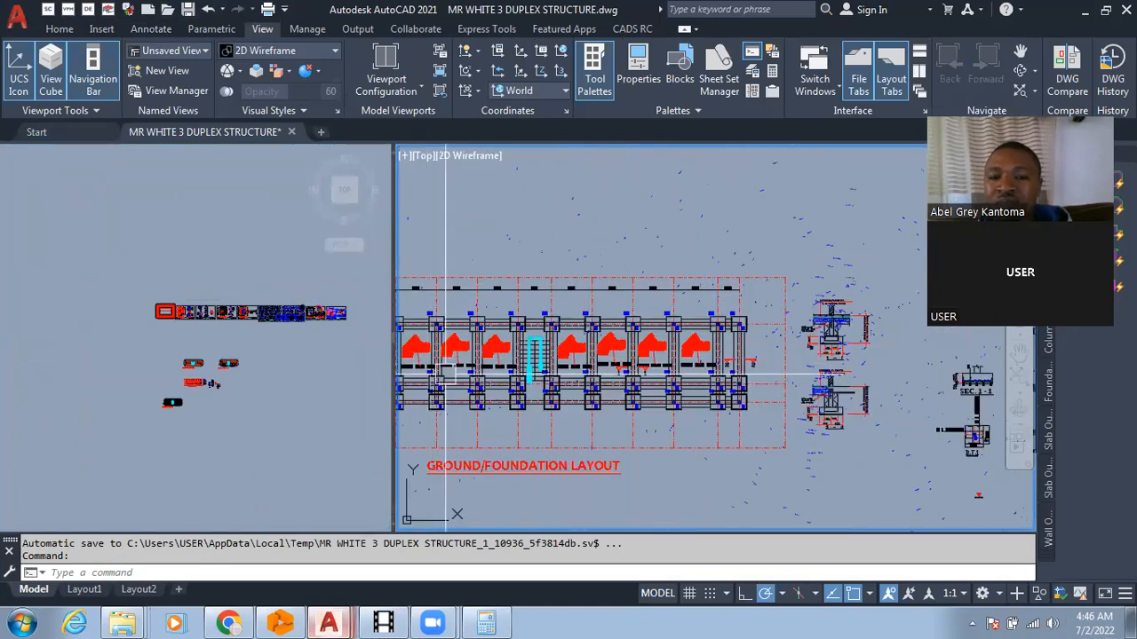
{"action": "scroll", "coordinate": [649, 382], "scroll_direction": "down", "scroll_amount": 2}
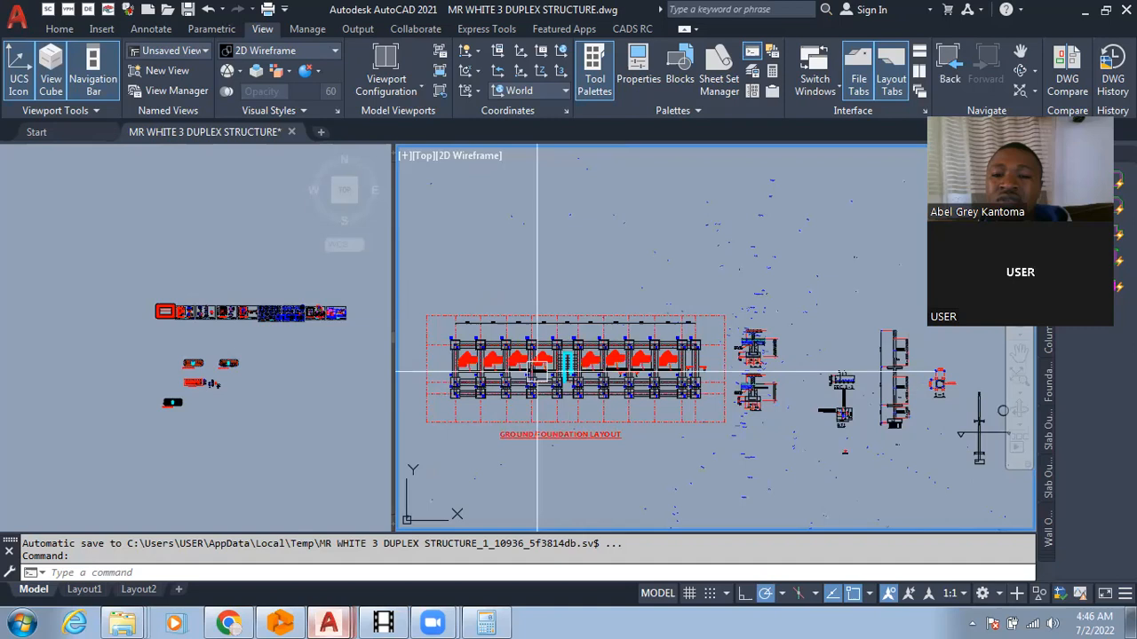
{"action": "scroll", "coordinate": [473, 373], "scroll_direction": "up", "scroll_amount": 2}
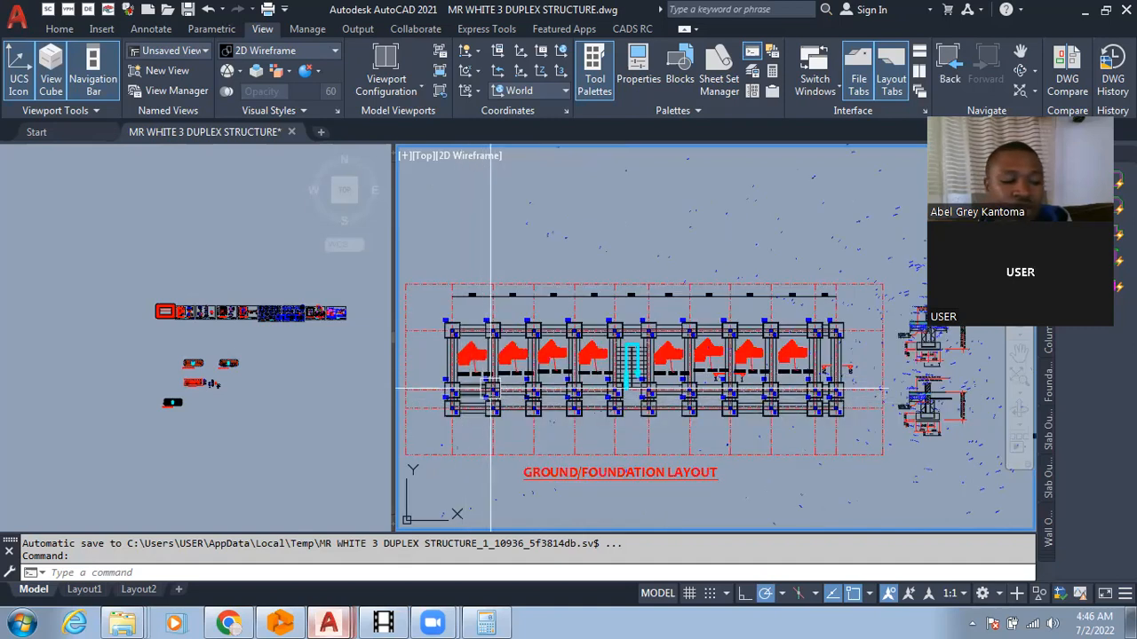
{"action": "scroll", "coordinate": [488, 397], "scroll_direction": "down", "scroll_amount": 3}
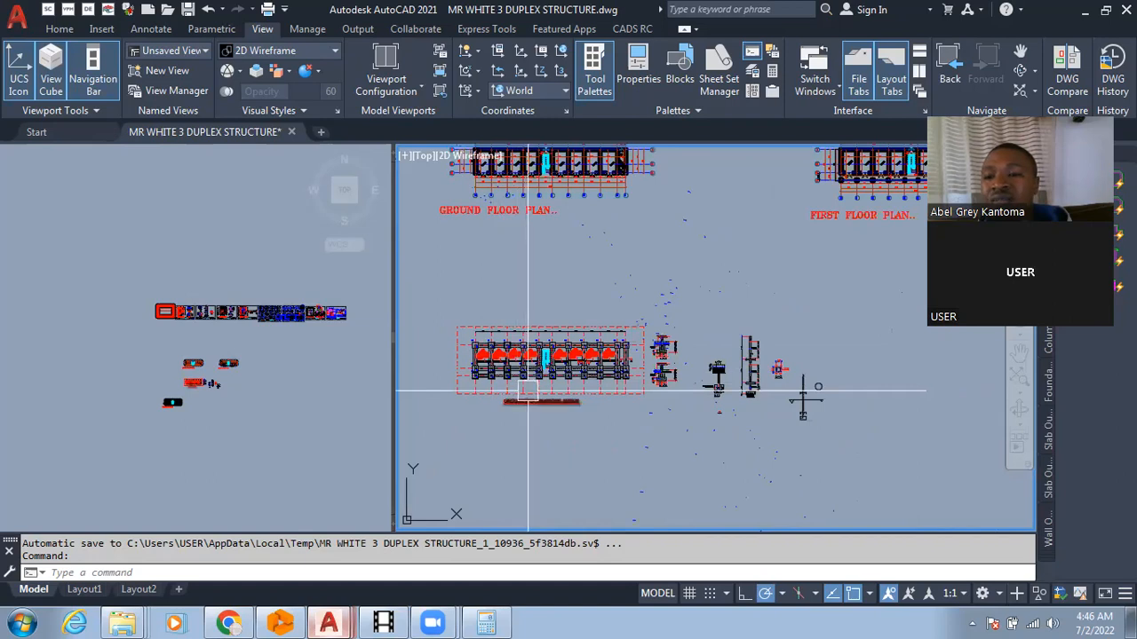
Look along the row of framed structural sheets, from the foundation sheet through the floor slab and beam detail sheets.
{"action": "scroll", "coordinate": [528, 391], "scroll_direction": "down", "scroll_amount": 4}
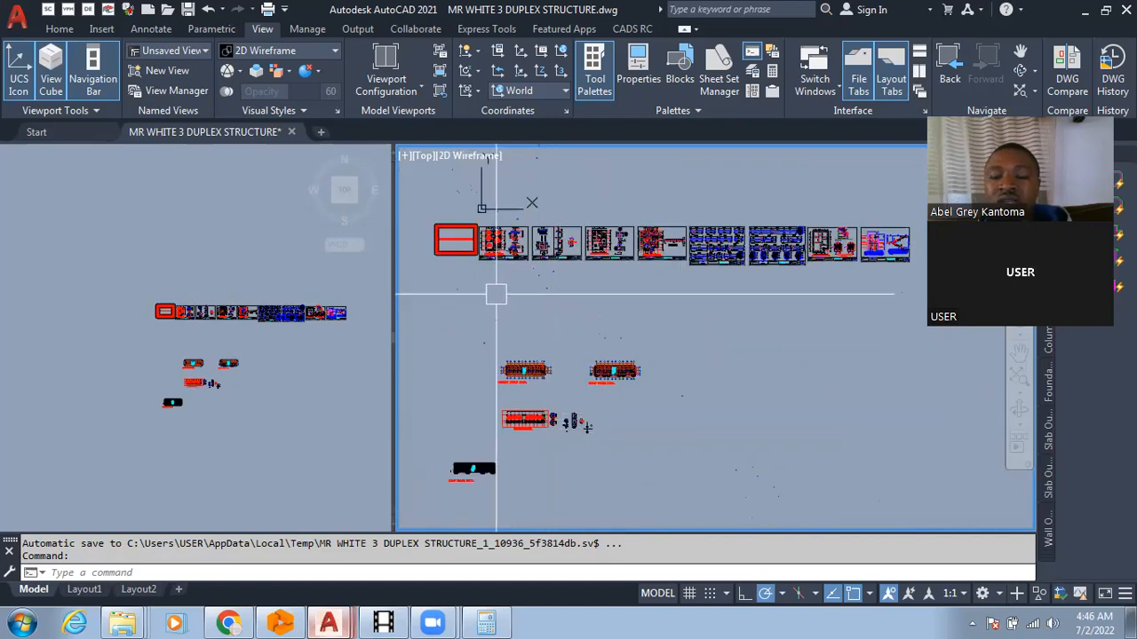
{"action": "scroll", "coordinate": [497, 266], "scroll_direction": "up", "scroll_amount": 2}
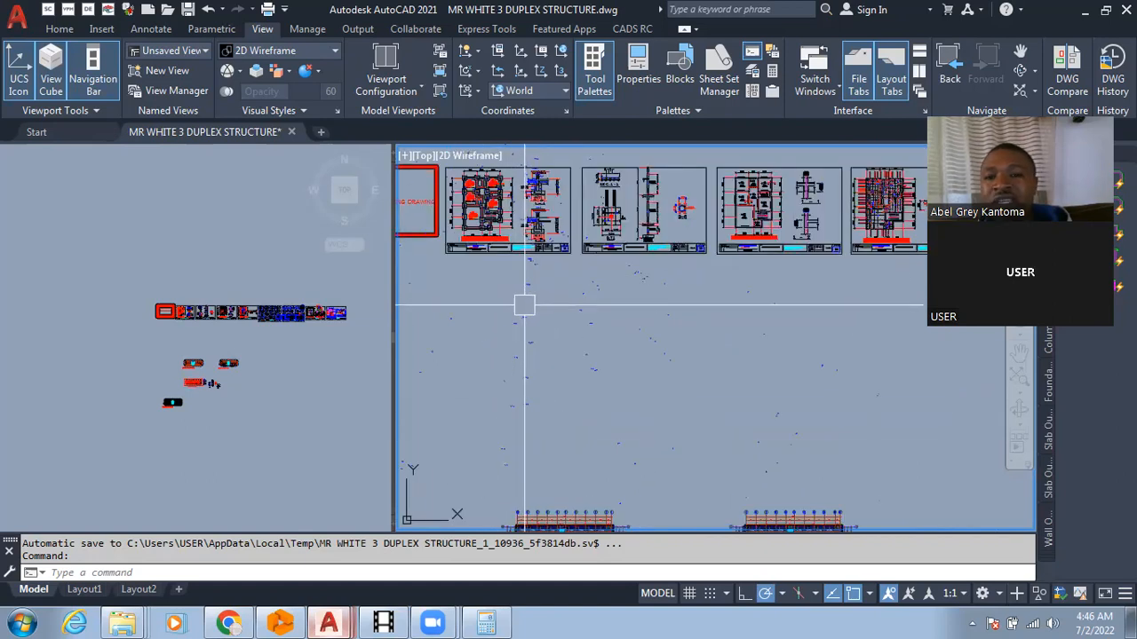
{"action": "scroll", "coordinate": [515, 319], "scroll_direction": "up", "scroll_amount": 2}
{"action": "scroll", "coordinate": [546, 331], "scroll_direction": "up", "scroll_amount": 6}
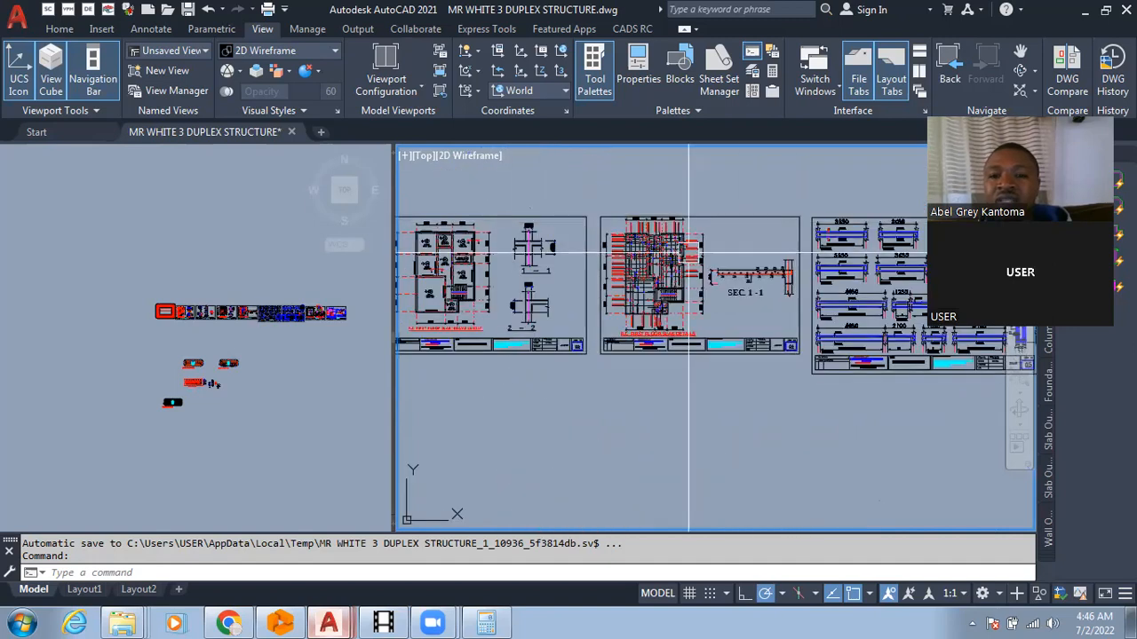
{"action": "scroll", "coordinate": [611, 302], "scroll_direction": "down", "scroll_amount": 5}
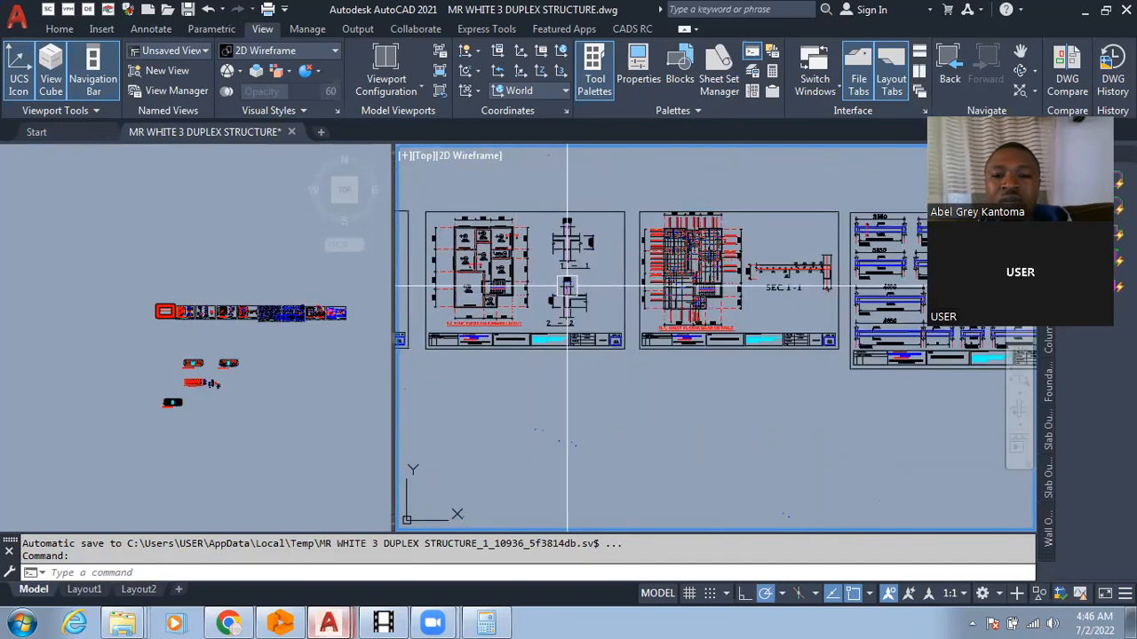
{"action": "scroll", "coordinate": [621, 290], "scroll_direction": "up", "scroll_amount": 2}
{"action": "scroll", "coordinate": [621, 291], "scroll_direction": "up", "scroll_amount": 2}
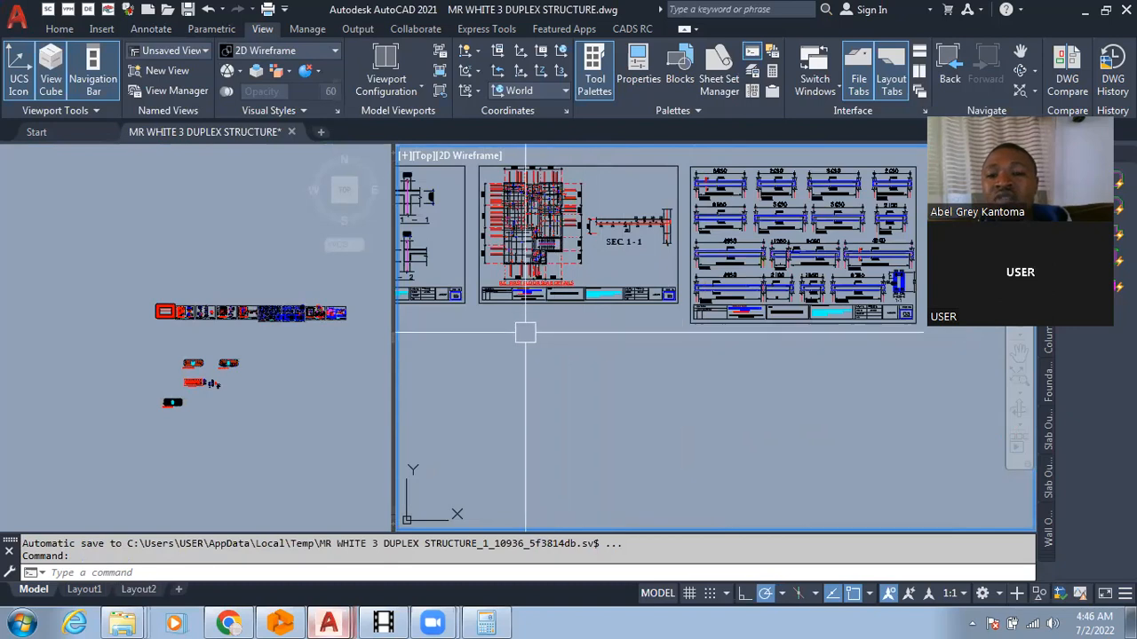
{"action": "scroll", "coordinate": [525, 333], "scroll_direction": "down", "scroll_amount": 2}
{"action": "scroll", "coordinate": [558, 363], "scroll_direction": "down", "scroll_amount": 2}
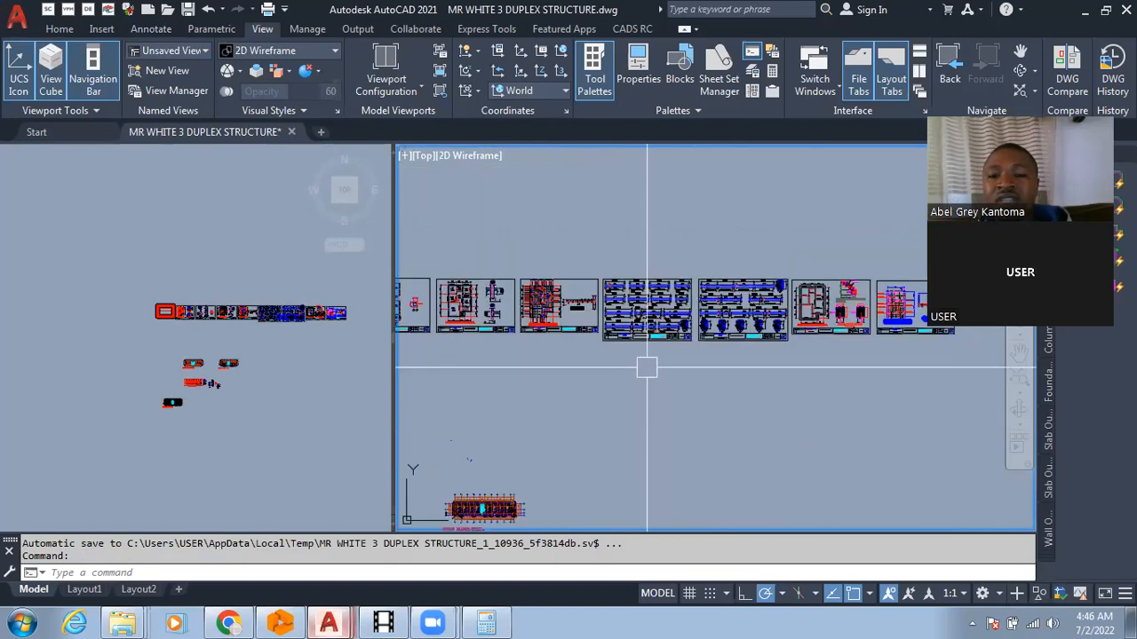
Examine sheet 07 with the R.C. roof slab and roof beams layout, the concrete fascia detail and the roof beam sections.
{"action": "scroll", "coordinate": [818, 296], "scroll_direction": "up", "scroll_amount": 2}
{"action": "scroll", "coordinate": [464, 305], "scroll_direction": "down", "scroll_amount": 2}
{"action": "scroll", "coordinate": [693, 302], "scroll_direction": "up", "scroll_amount": 6}
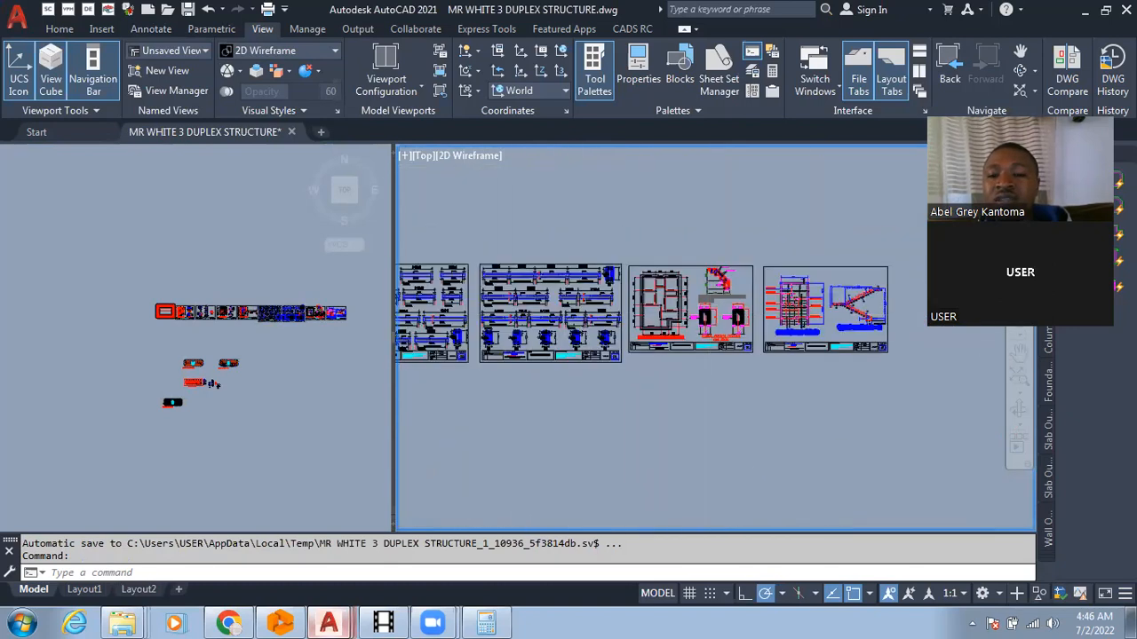
{"action": "scroll", "coordinate": [597, 393], "scroll_direction": "up", "scroll_amount": 2}
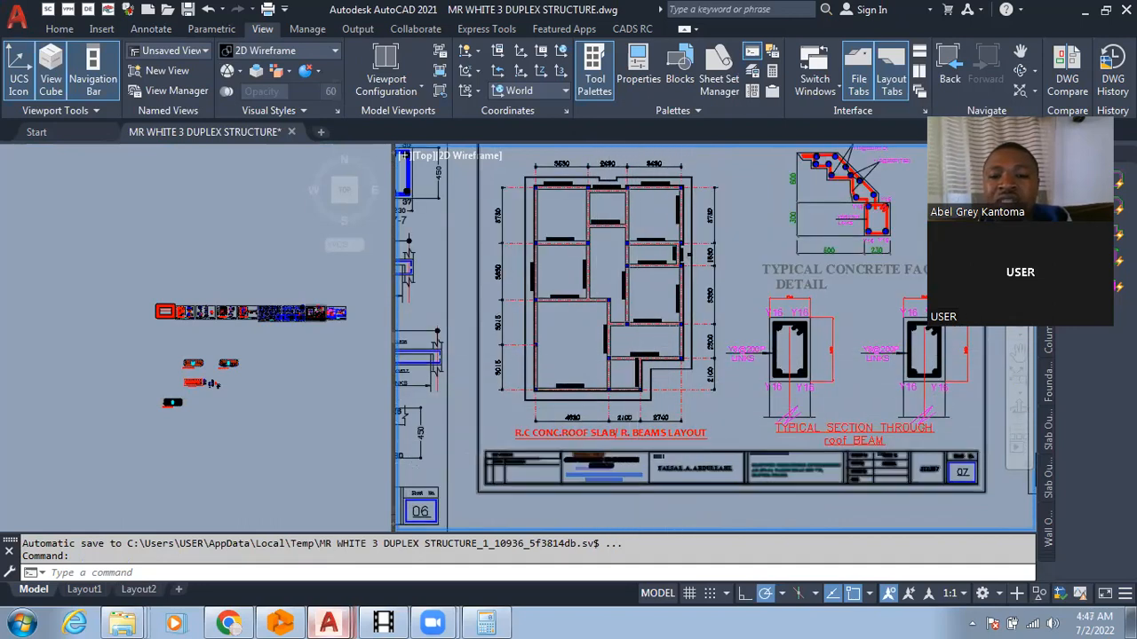
{"action": "scroll", "coordinate": [635, 440], "scroll_direction": "up", "scroll_amount": 2}
{"action": "scroll", "coordinate": [640, 326], "scroll_direction": "down", "scroll_amount": 8}
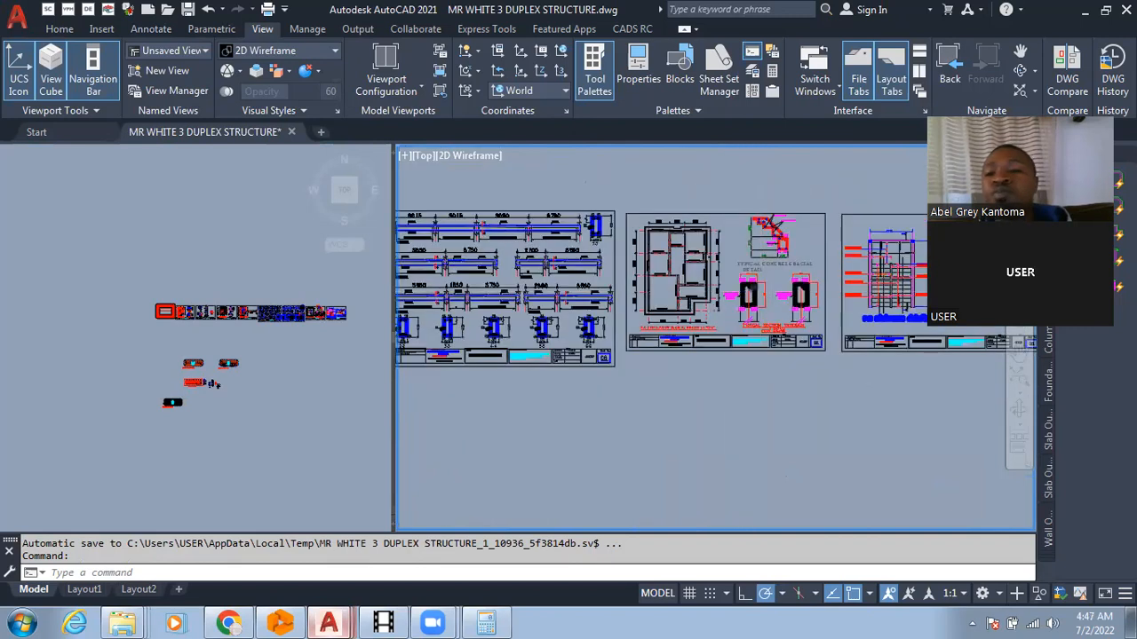
Go back past the slab sheets to the Ground Floor Plan, First Floor Plan and foundation layout.
{"action": "scroll", "coordinate": [665, 311], "scroll_direction": "up", "scroll_amount": 6}
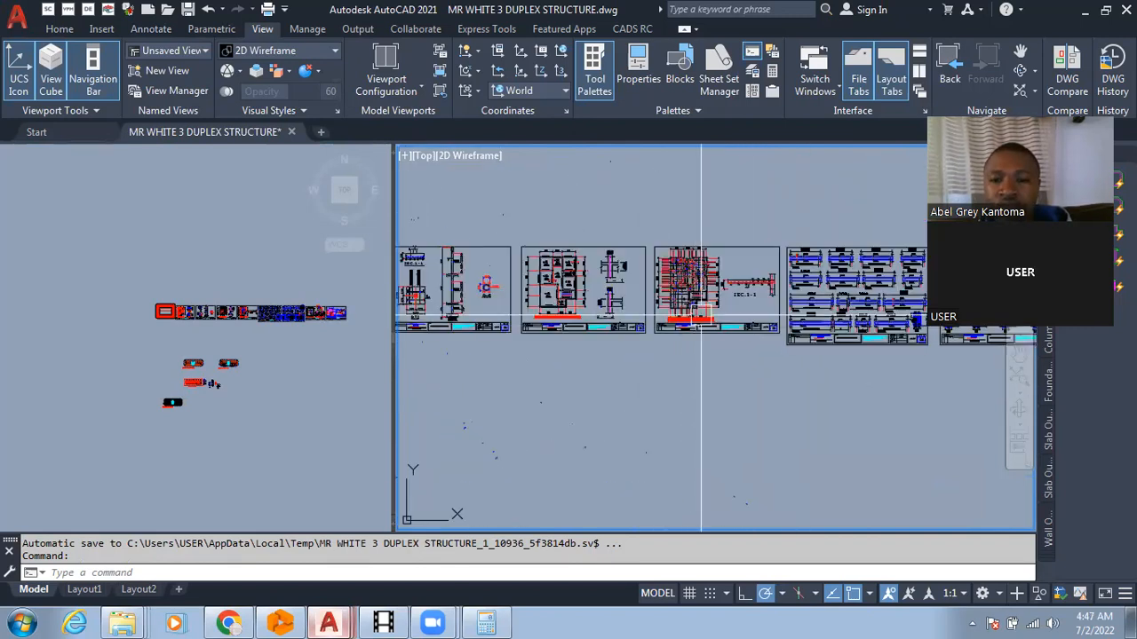
{"action": "scroll", "coordinate": [669, 294], "scroll_direction": "down", "scroll_amount": 4}
{"action": "scroll", "coordinate": [603, 396], "scroll_direction": "up", "scroll_amount": 4}
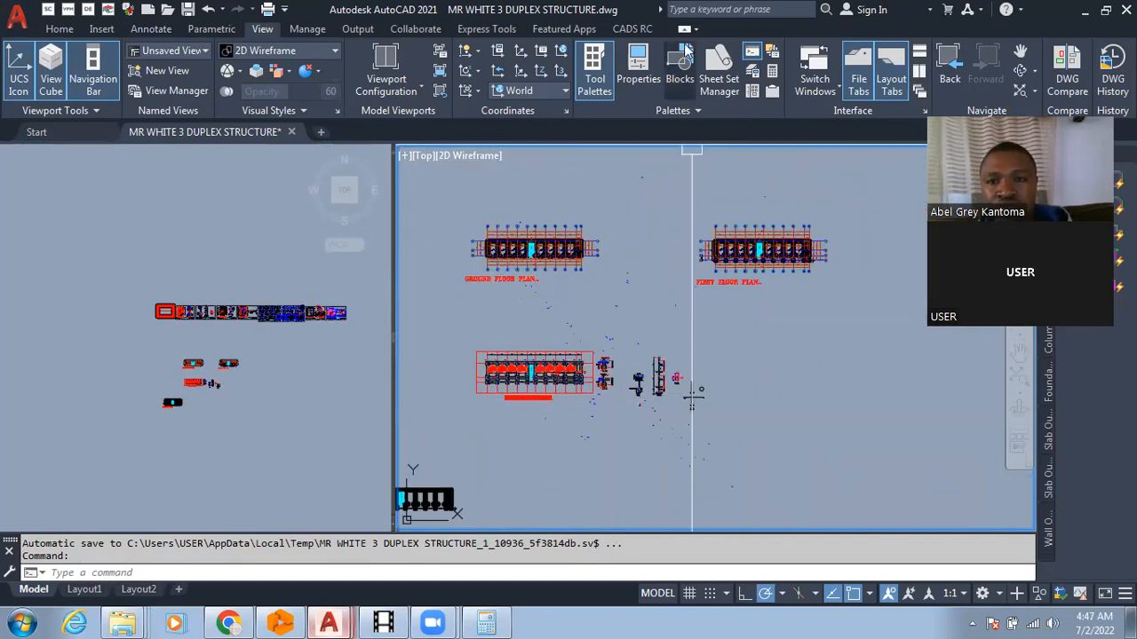